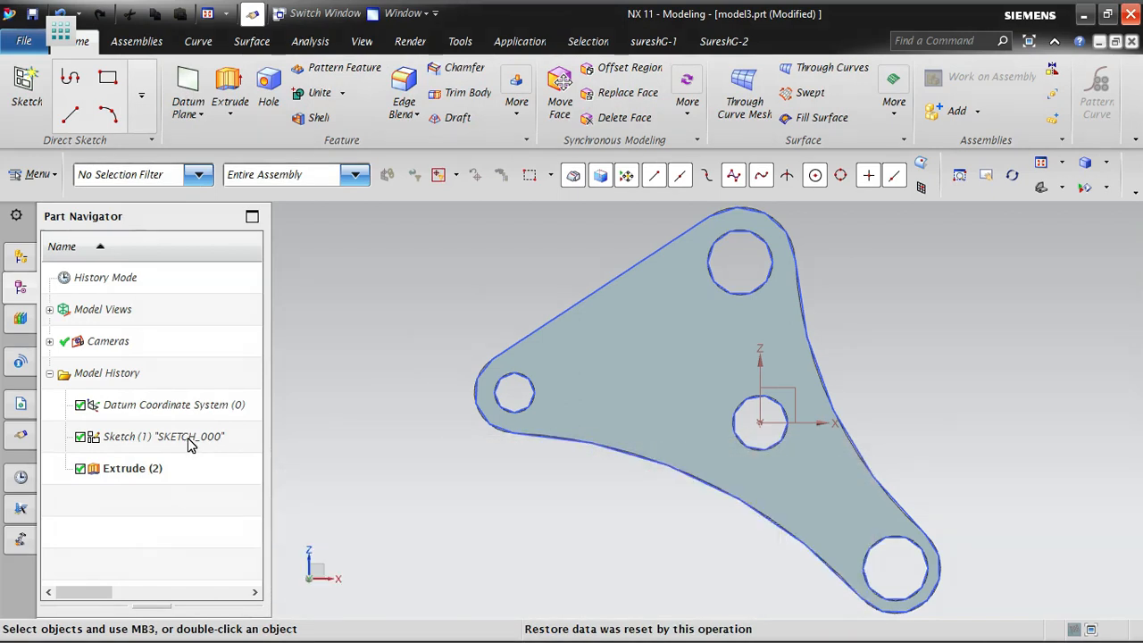
left_click(190, 444)
right_click(189, 443)
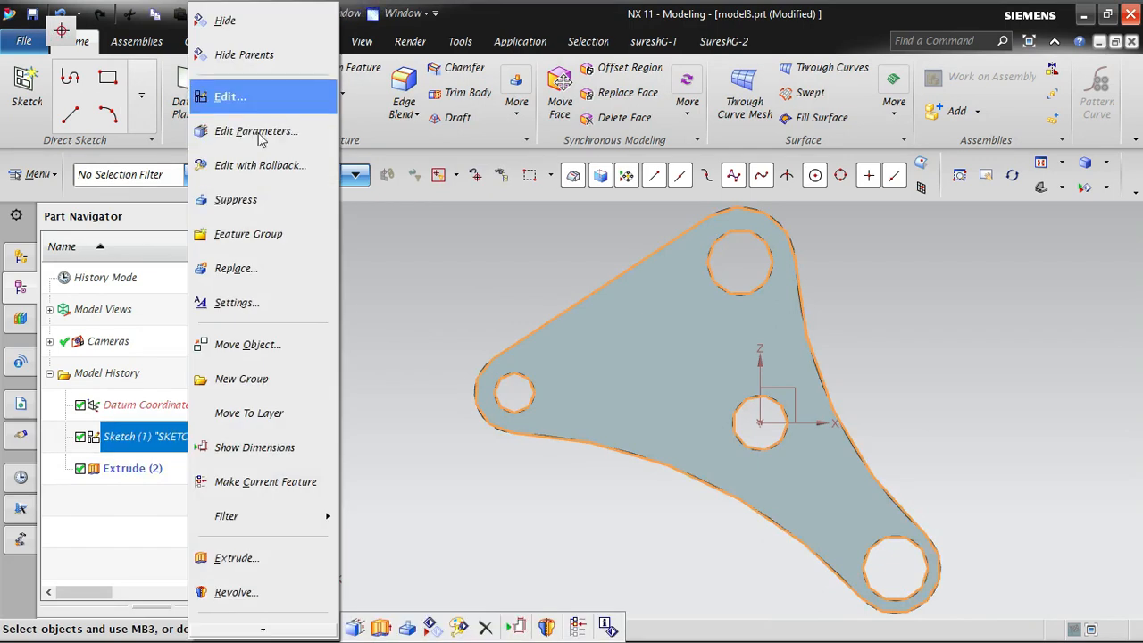
left_click(271, 305)
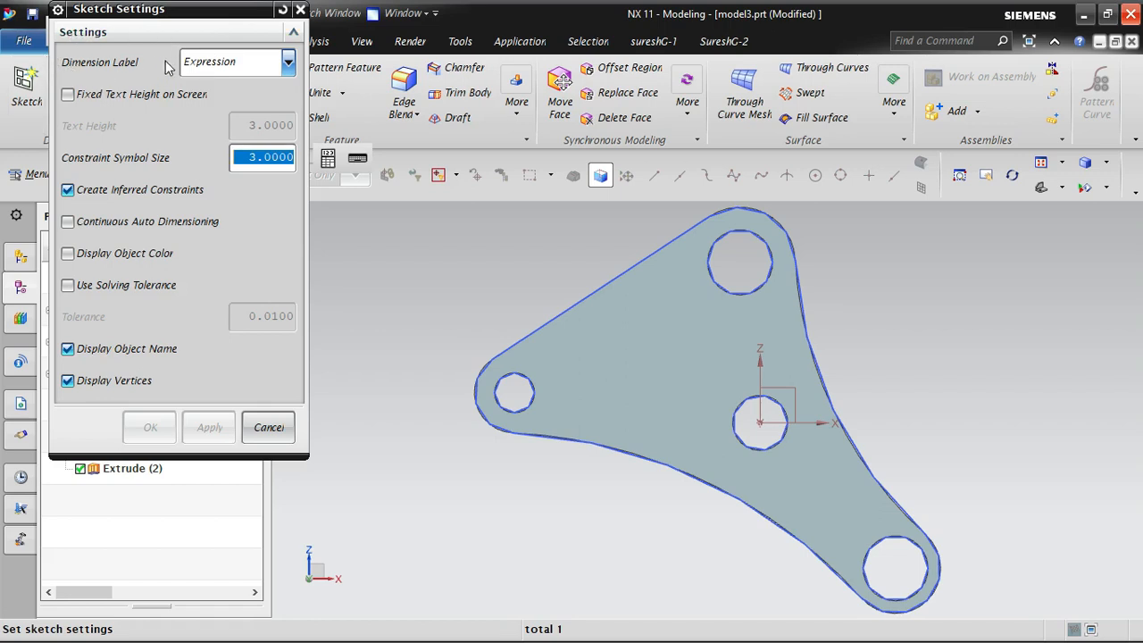
left_click(288, 64)
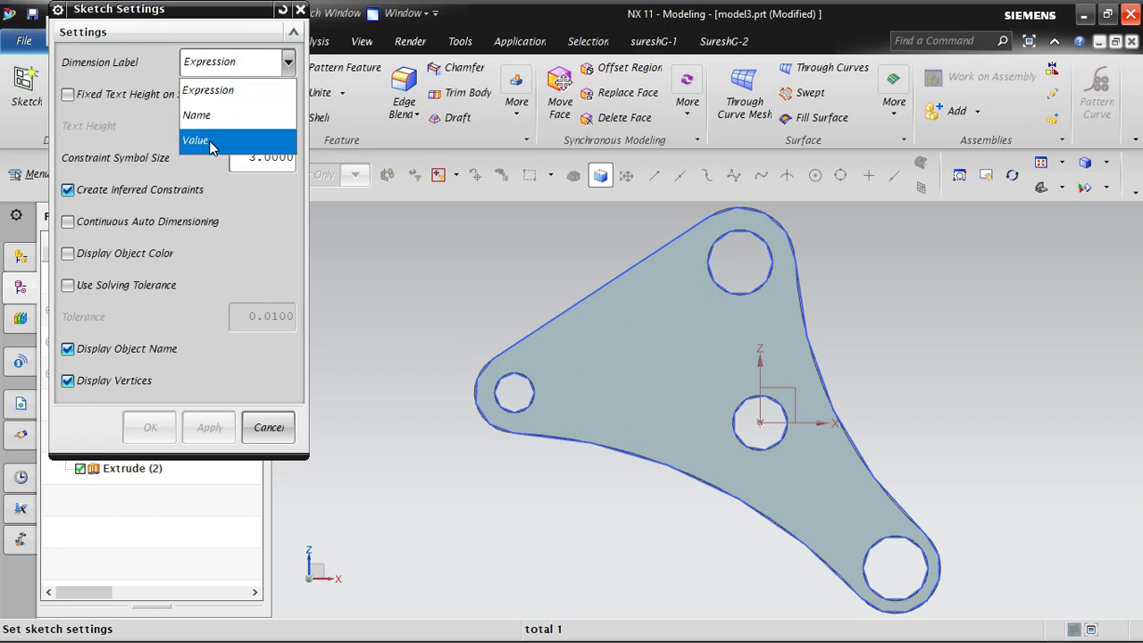
left_click(215, 93)
left_click(238, 61)
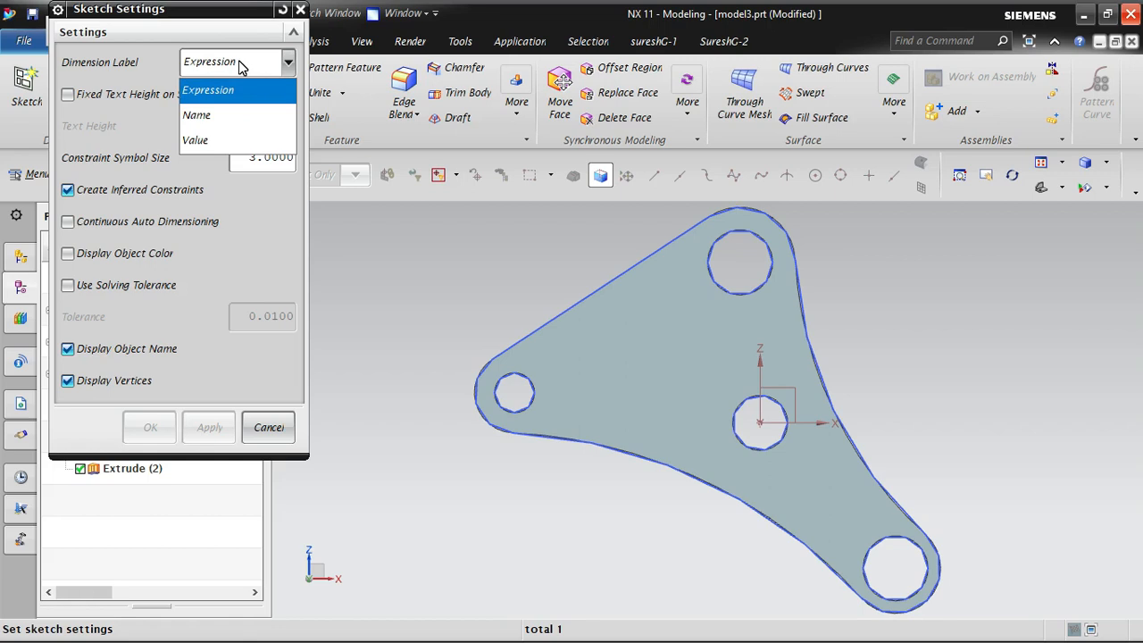
left_click(236, 116)
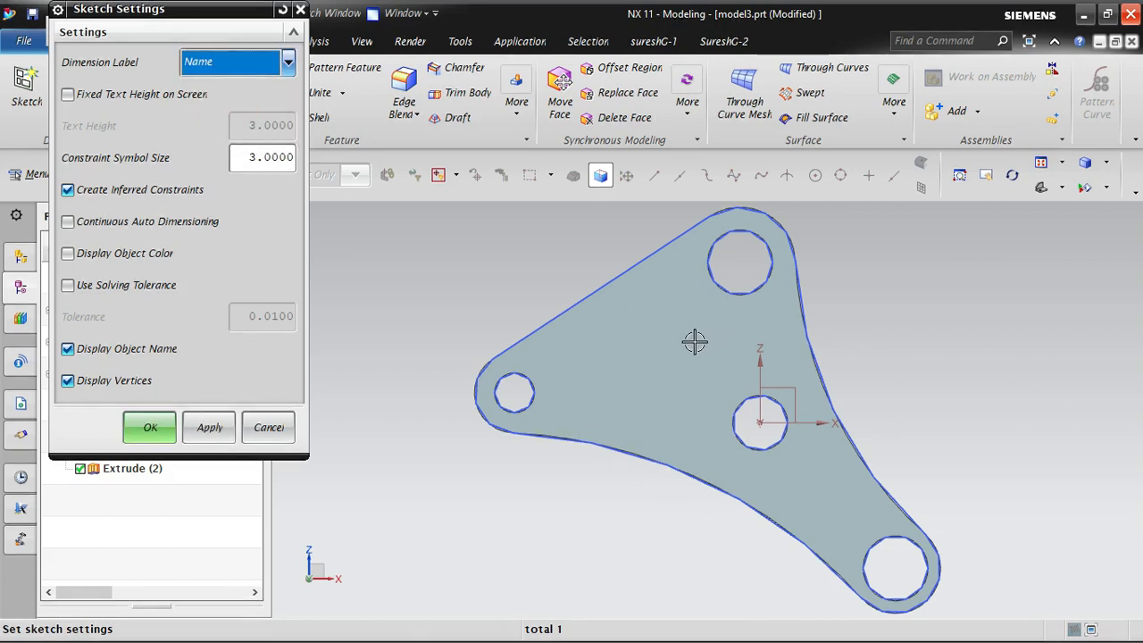
left_click(249, 69)
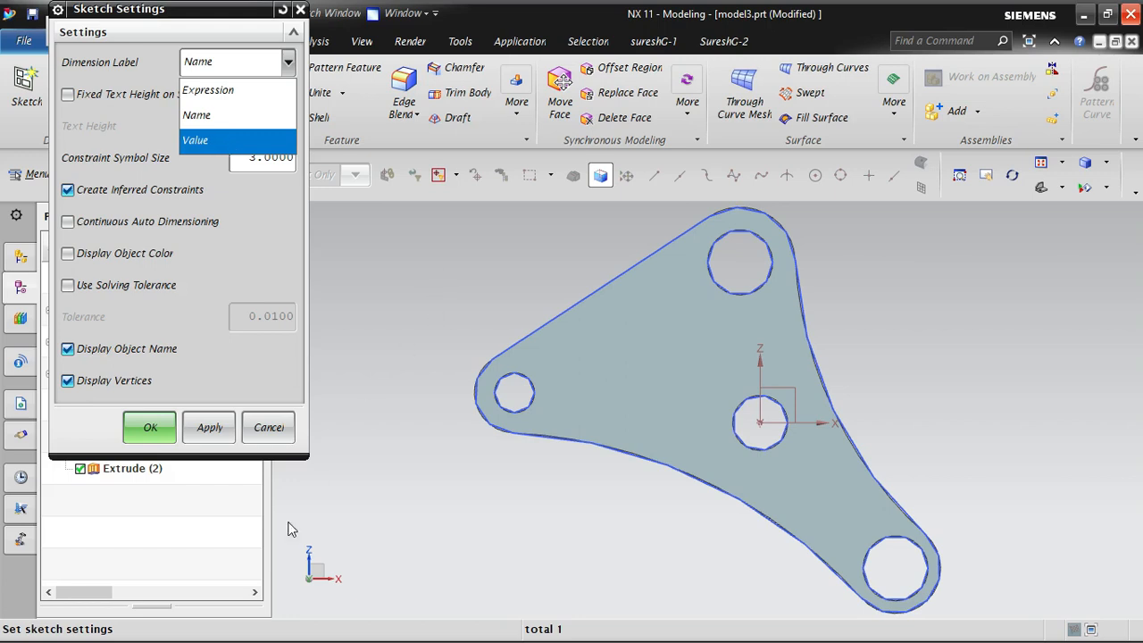
left_click(280, 433)
left_click(279, 434)
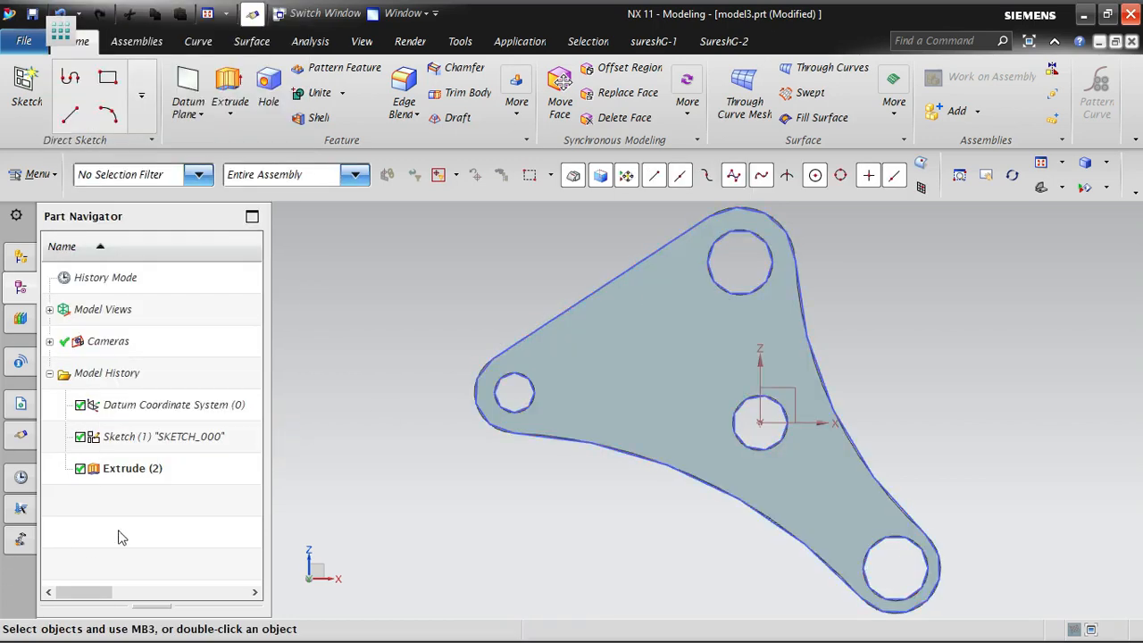
Open the SKETCH_000 sketch for editing and bring up its sketch settings beside the dimensioned profile
double_click(225, 437)
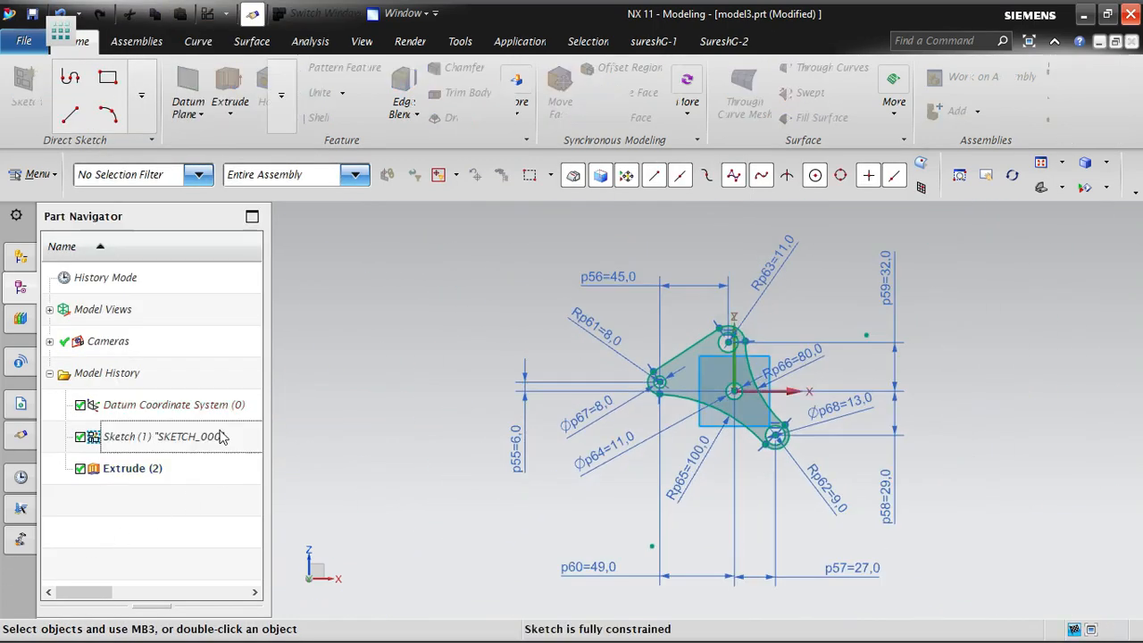
right_click(221, 437)
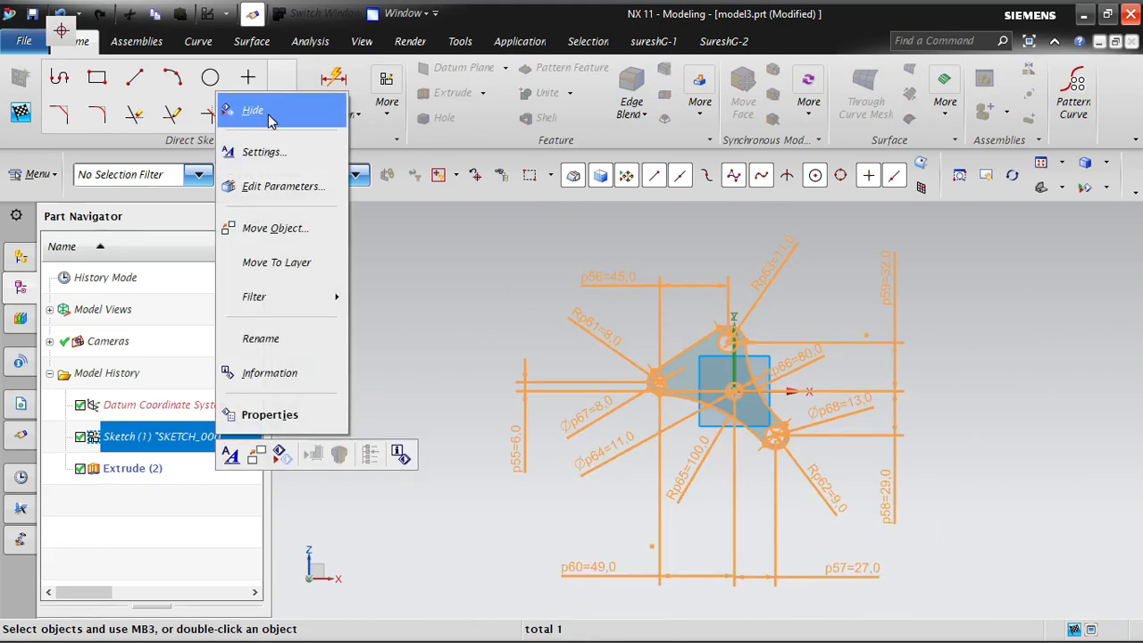
left_click(268, 156)
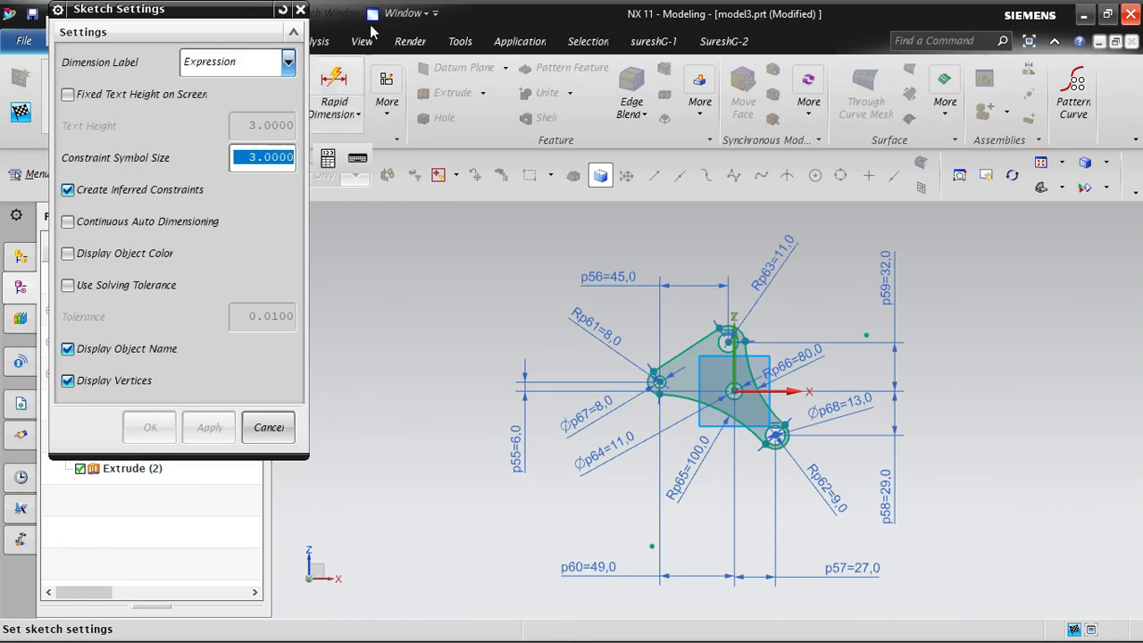
mouse_move(223, 9)
left_mouse_down()
mouse_move(371, 74)
mouse_move(406, 172)
mouse_move(406, 257)
mouse_move(419, 219)
left_mouse_up()
scroll(983, 416, "down", 2)
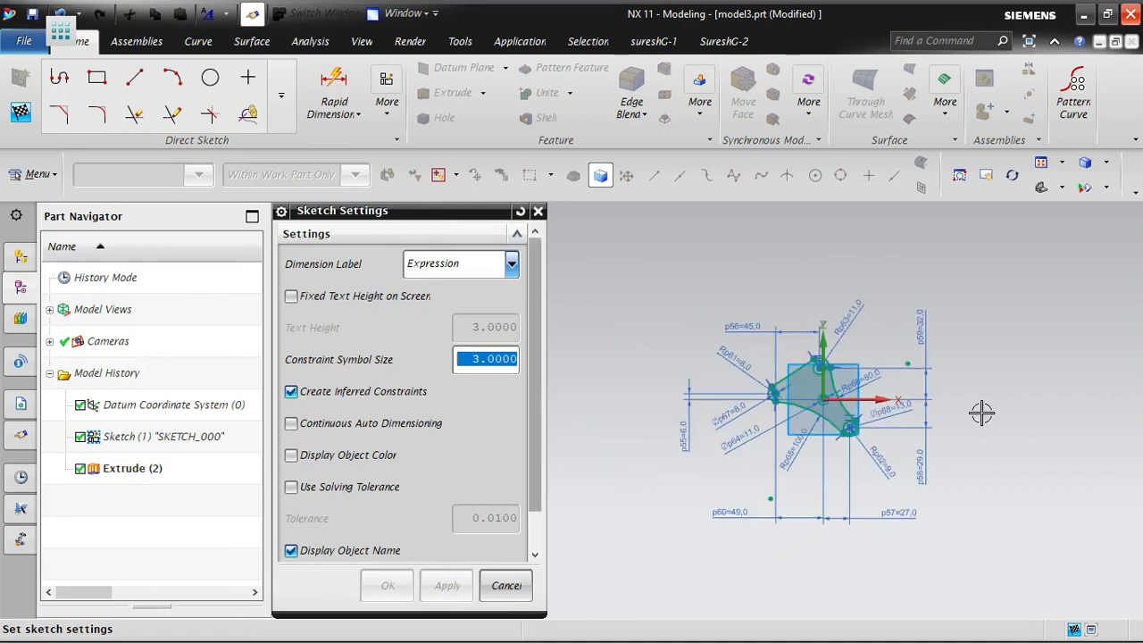
scroll(822, 518, "up", 2)
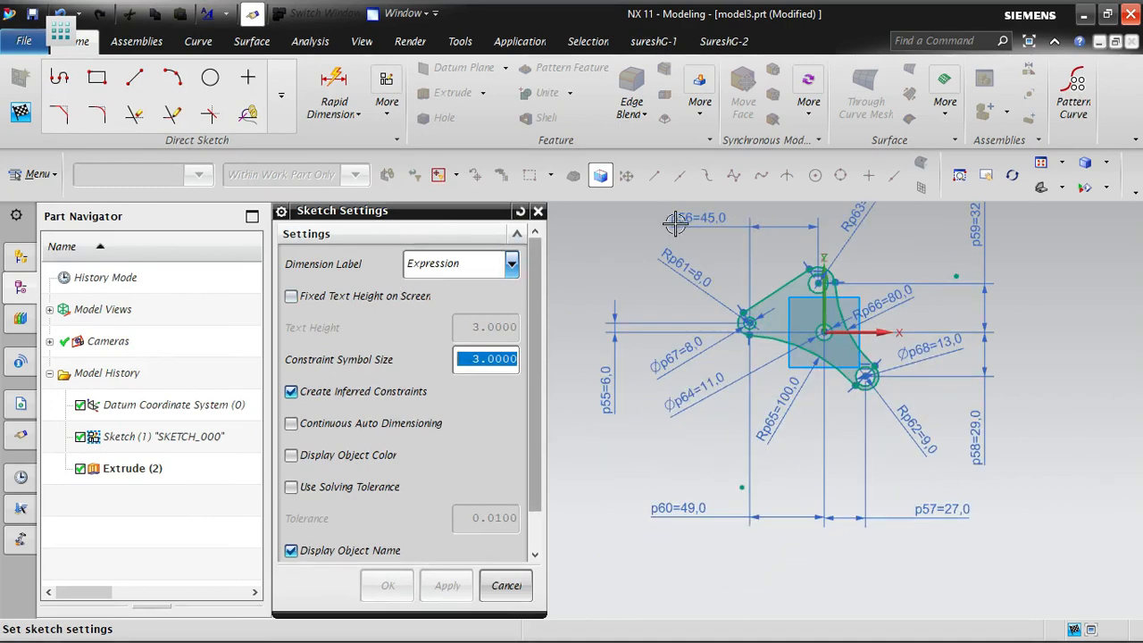
middle_click_drag(752, 264, 748, 331, "shift")
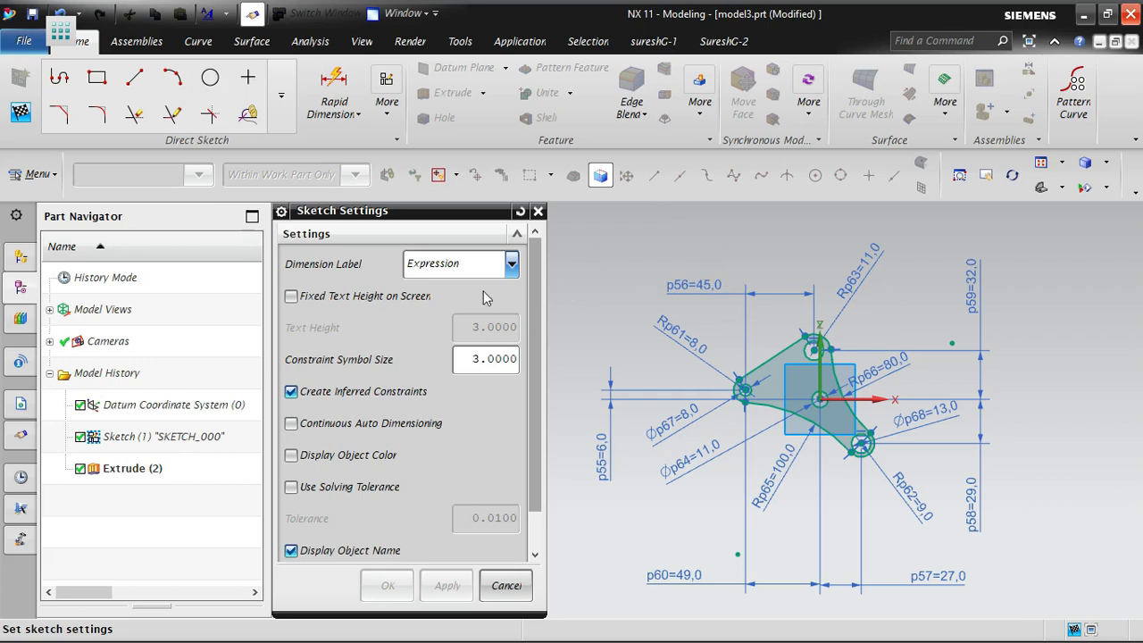
Set the sketch's dimension label to Name and apply it to the dimensions
left_click(511, 262)
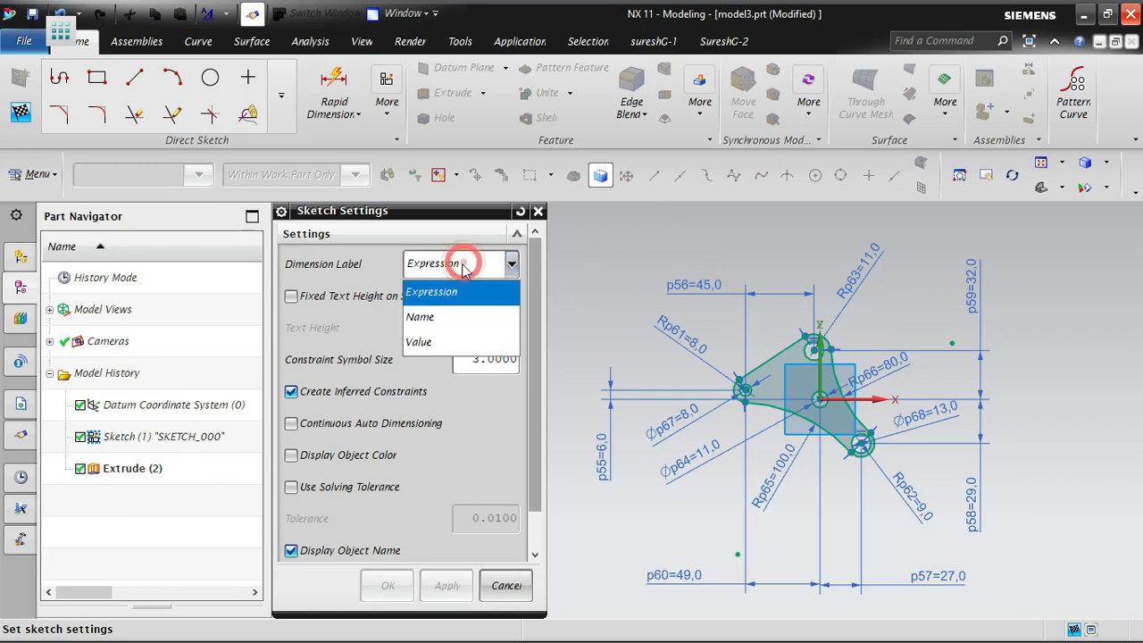
left_click(439, 318)
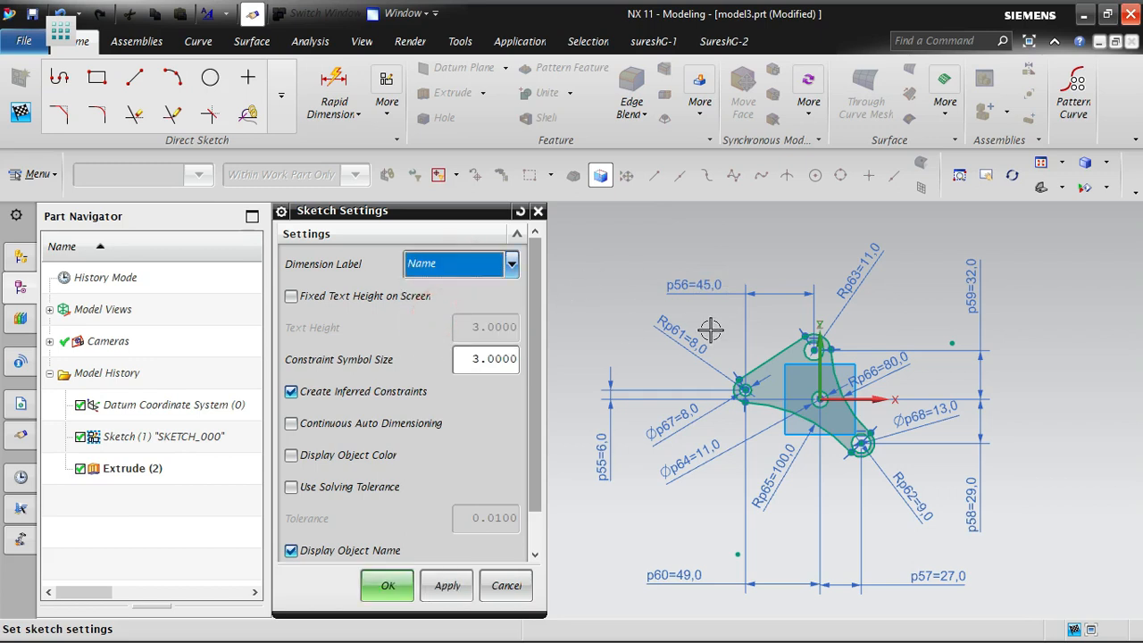
left_click(452, 589)
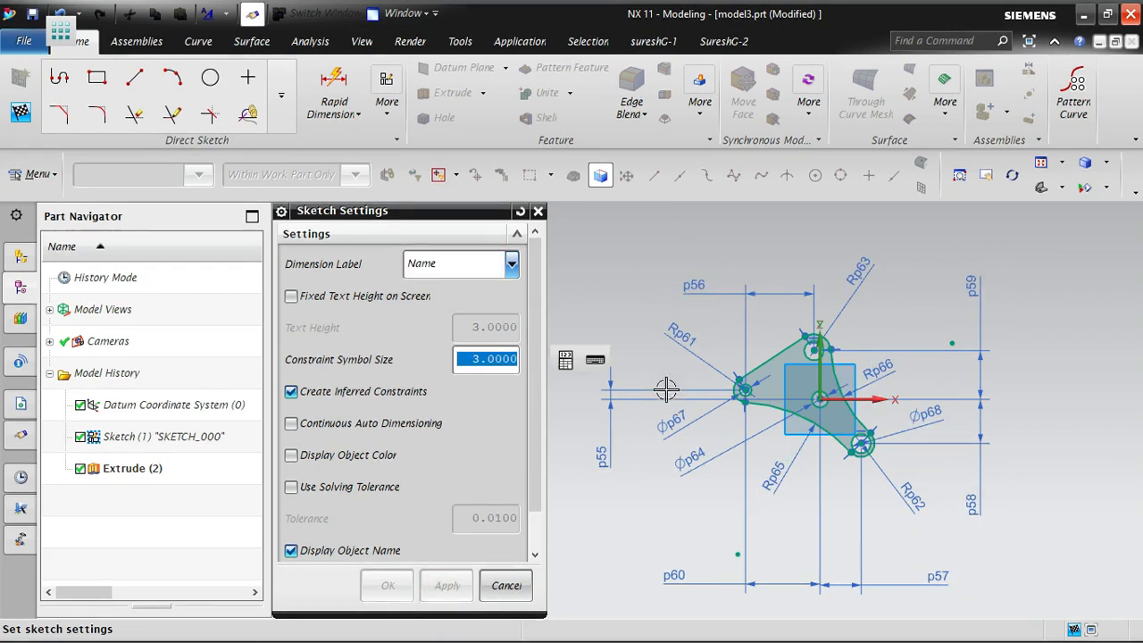
Change the sketch's dimension label to Value and apply it
left_click(511, 263)
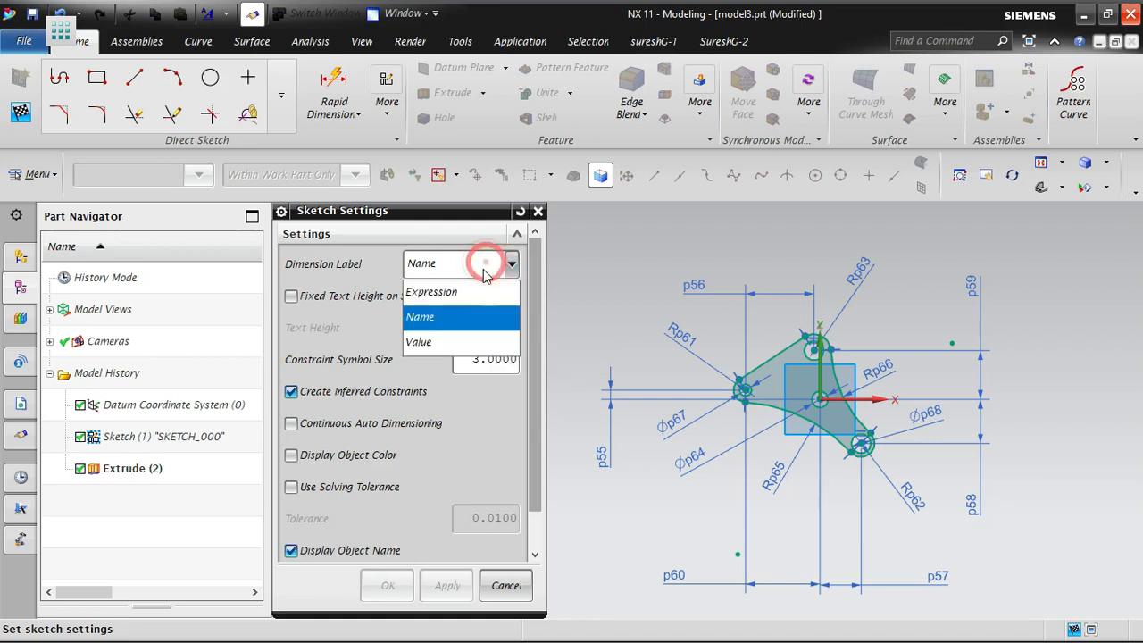
left_click(450, 343)
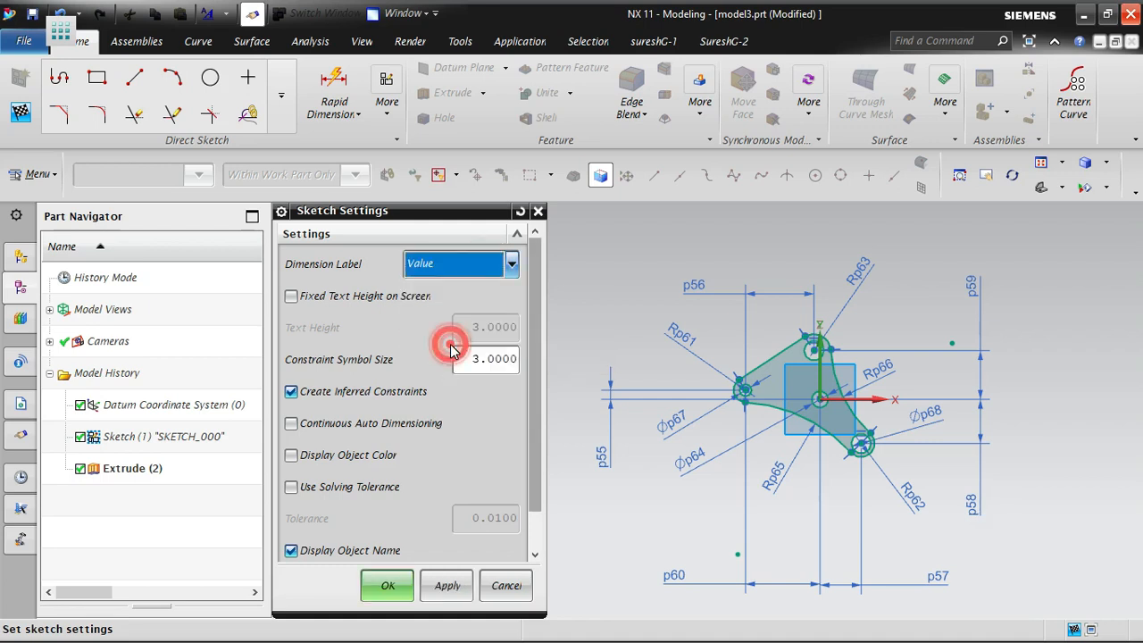
left_click(458, 583)
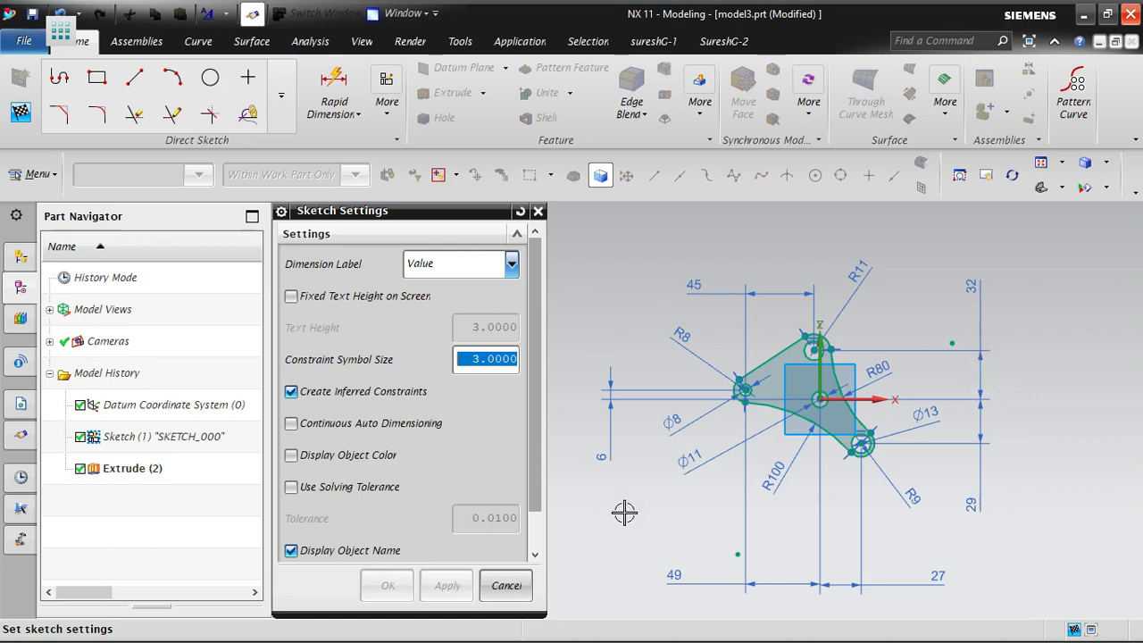
Apply the Name dimension label once more and restore the label to Expression
left_click(459, 263)
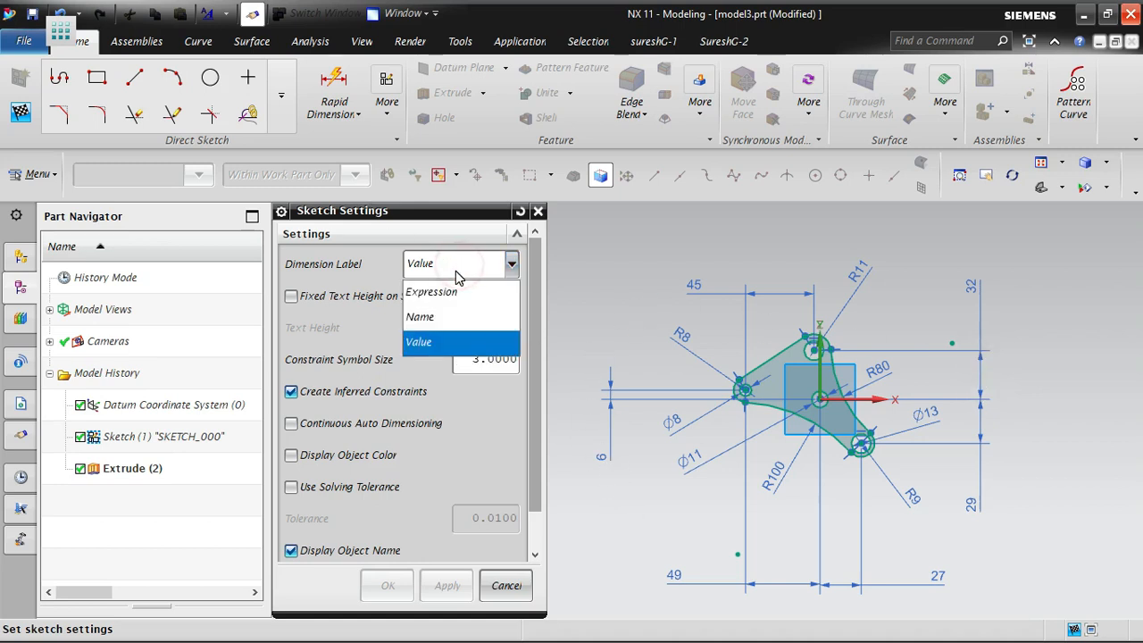
left_click(441, 323)
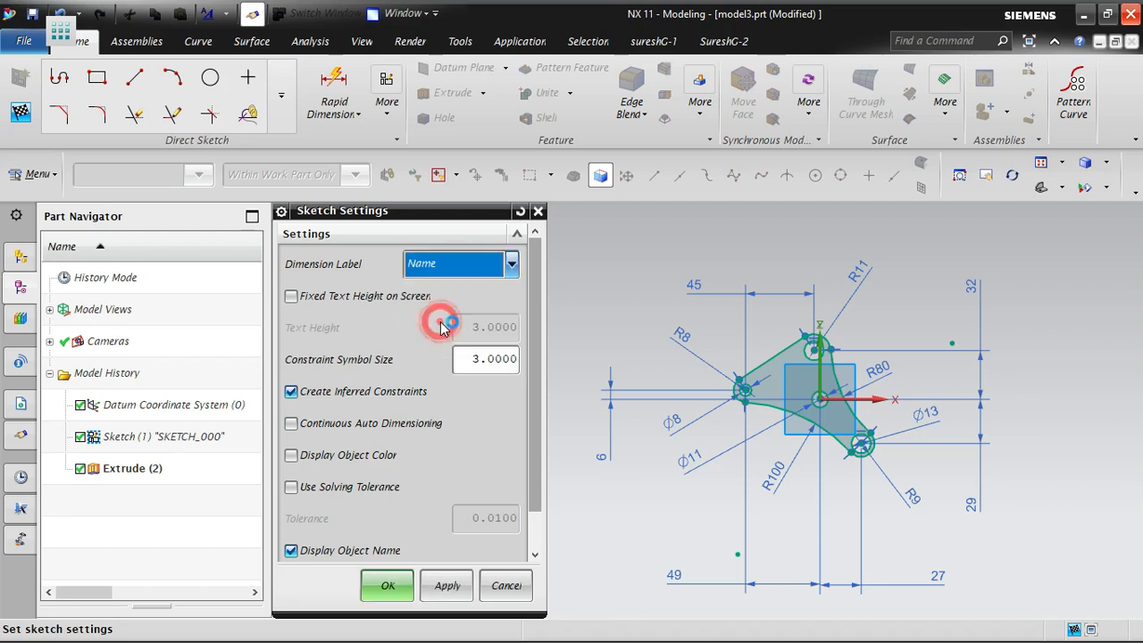
left_click(452, 590)
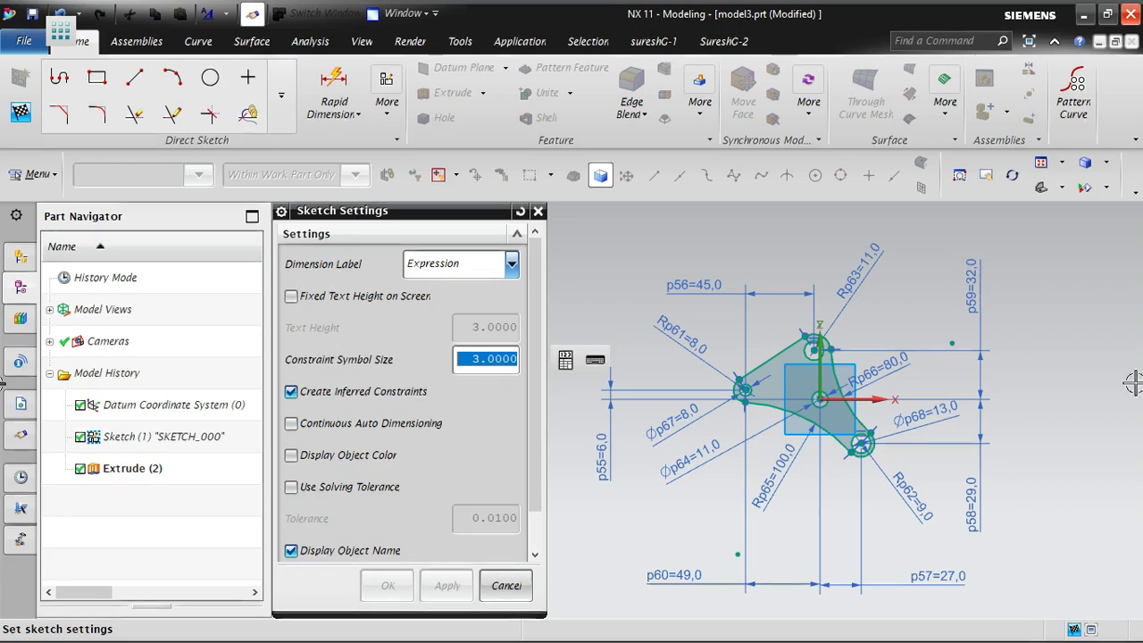
Enable Fixed Text Height on Screen for the sketch dimensions and apply it
scroll(798, 304, "down", 2)
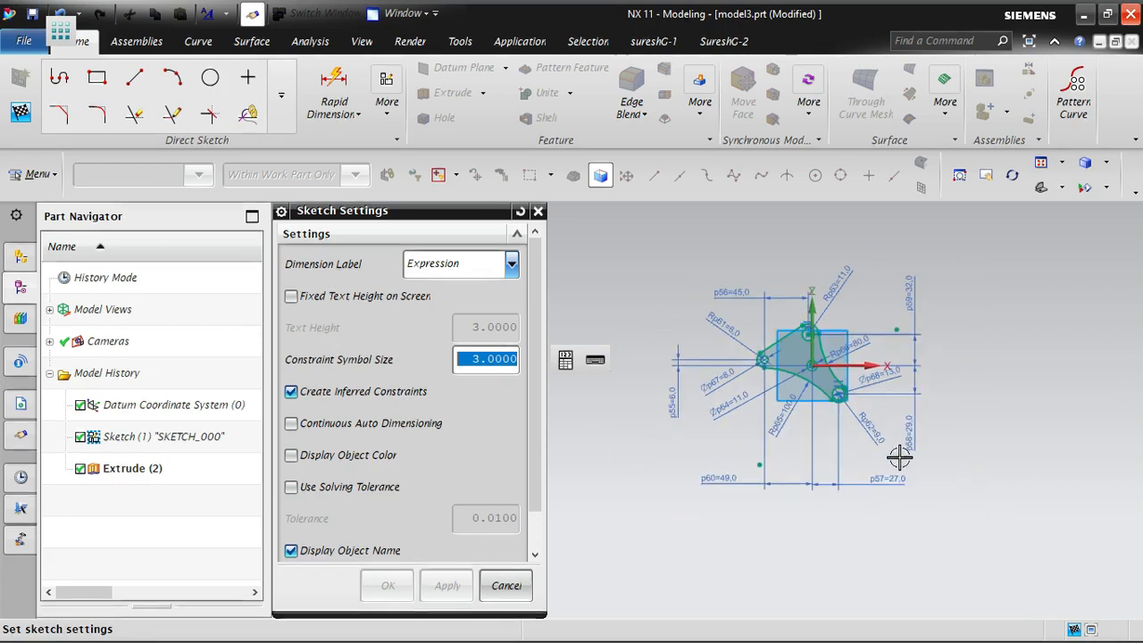
scroll(796, 429, "up", 2)
scroll(797, 422, "down", 2)
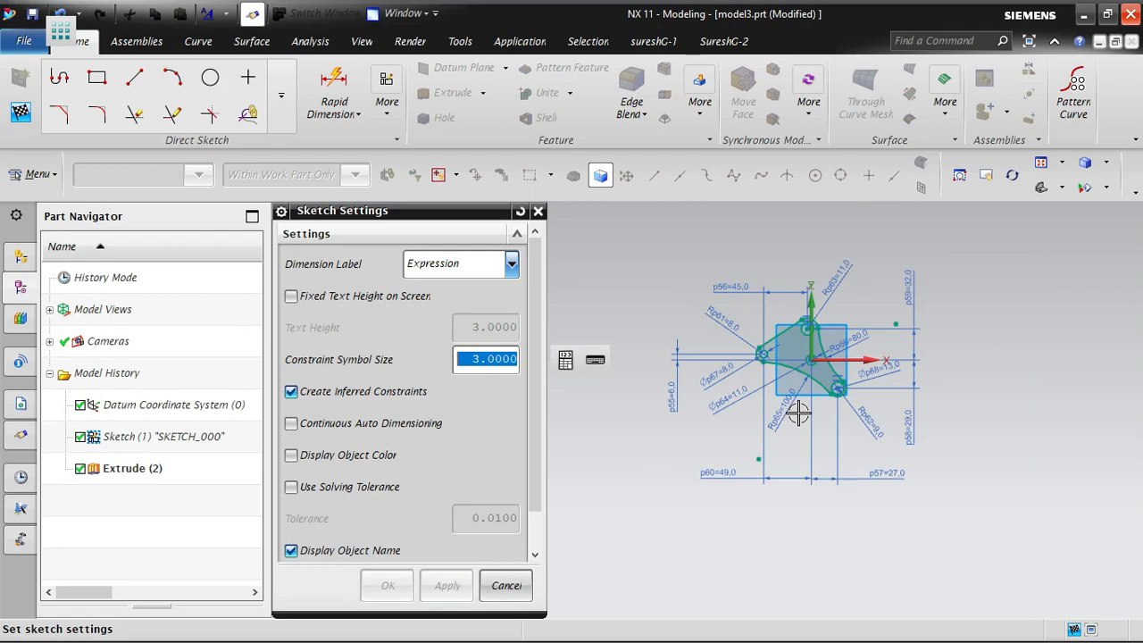
scroll(797, 278, "up", 2)
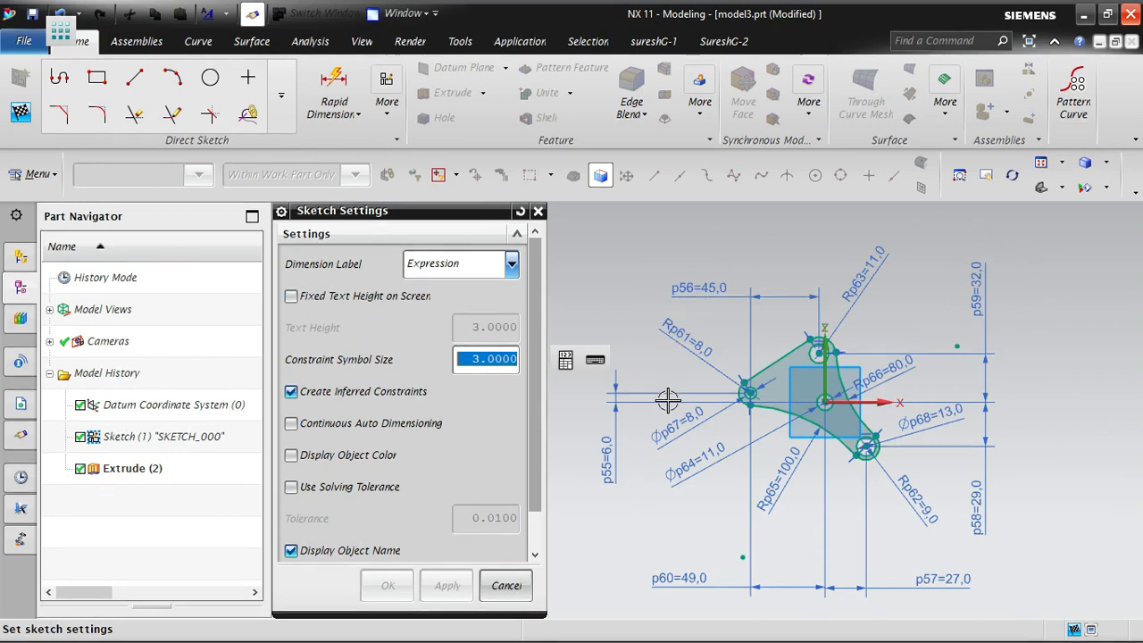
left_click(293, 297)
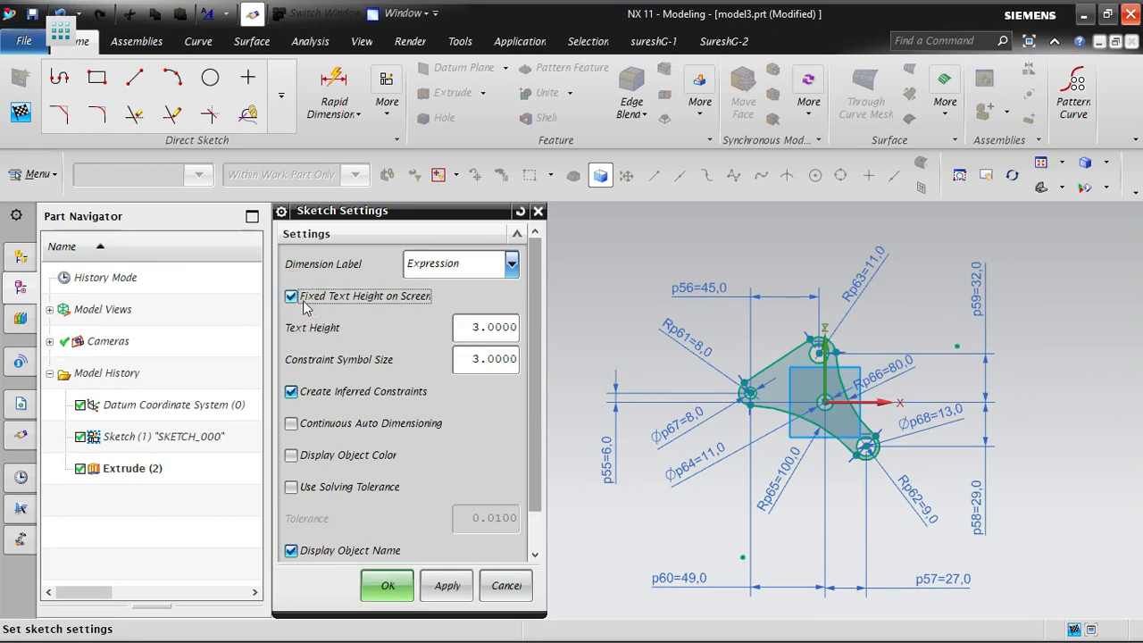
left_click(447, 586)
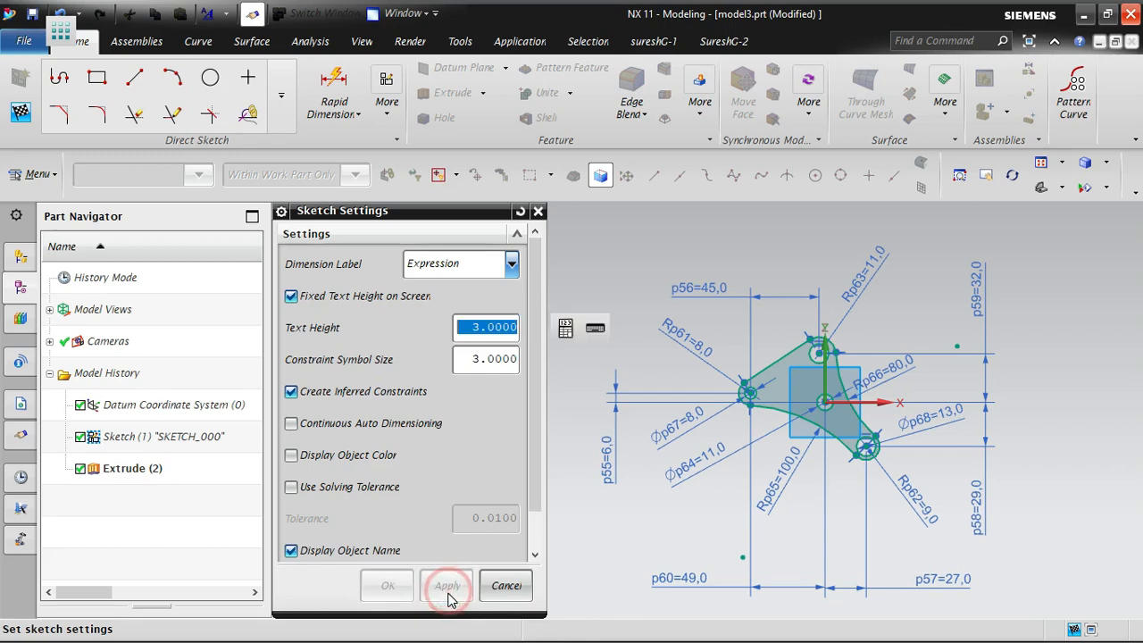
Examine how the size of the dimension text behaves at different zoom levels of the sketch
scroll(871, 355, "down", 2)
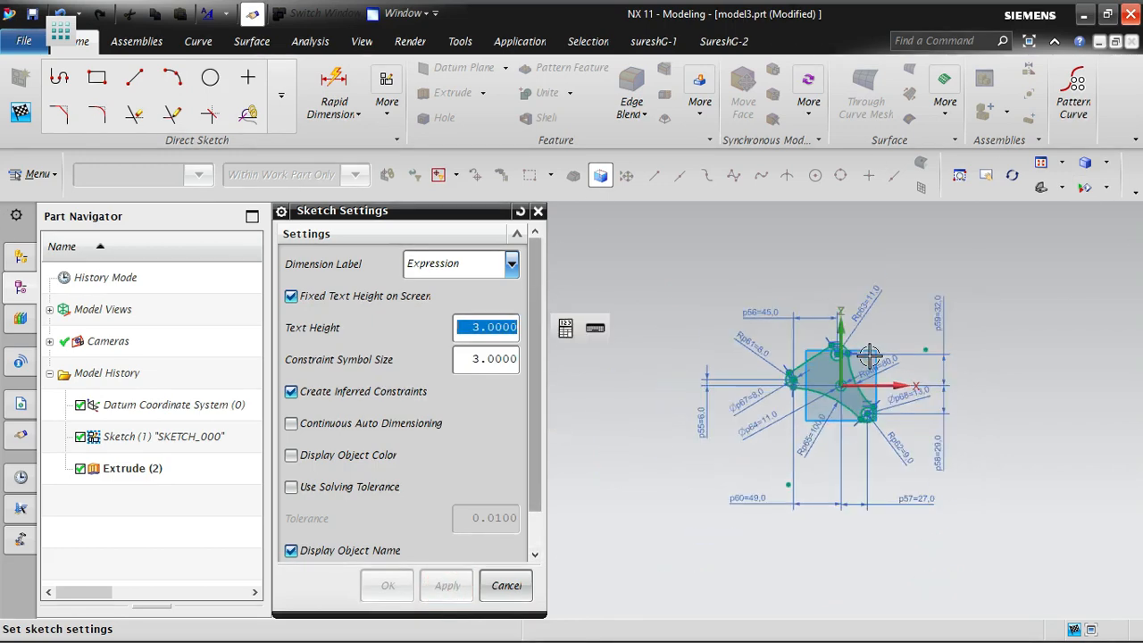
scroll(941, 332, "down", 2)
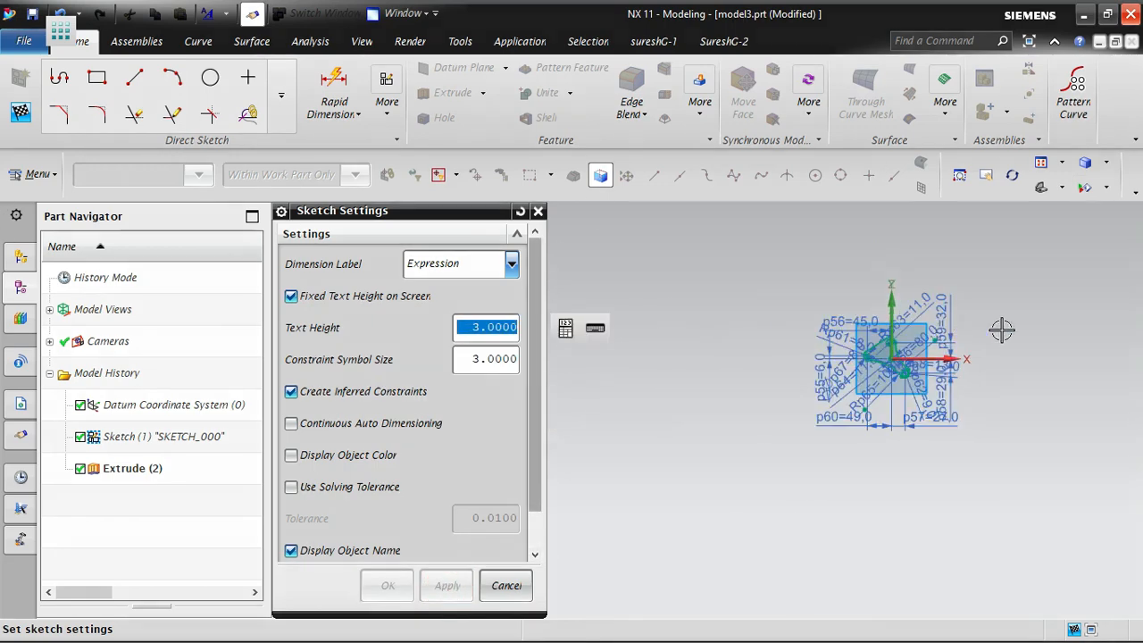
scroll(1045, 330, "down", 2)
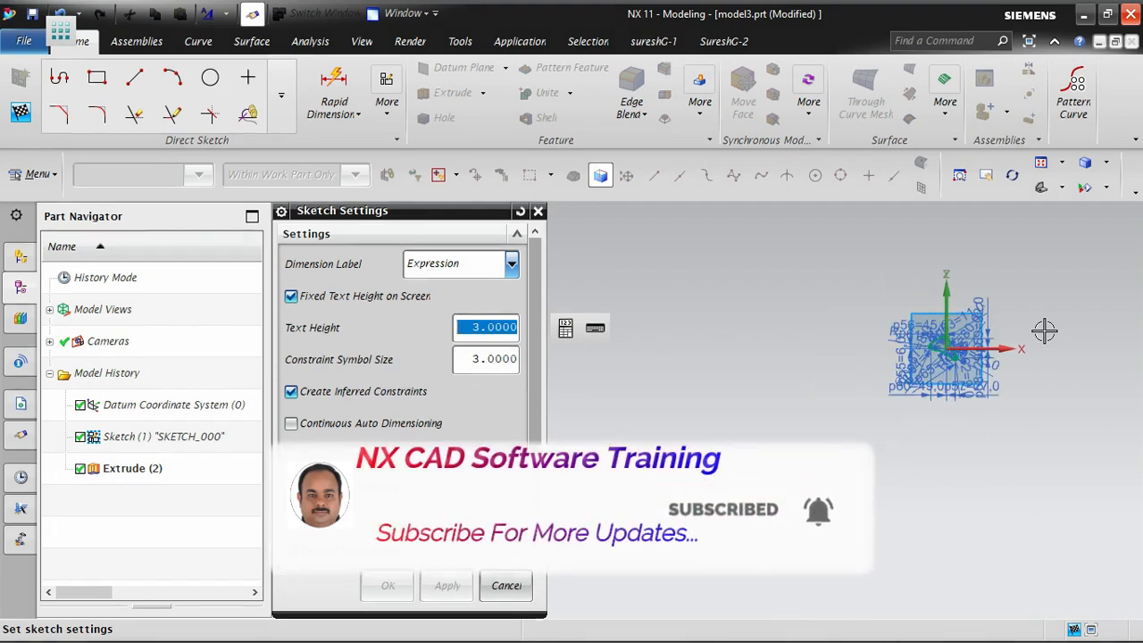
scroll(1045, 330, "down", 2)
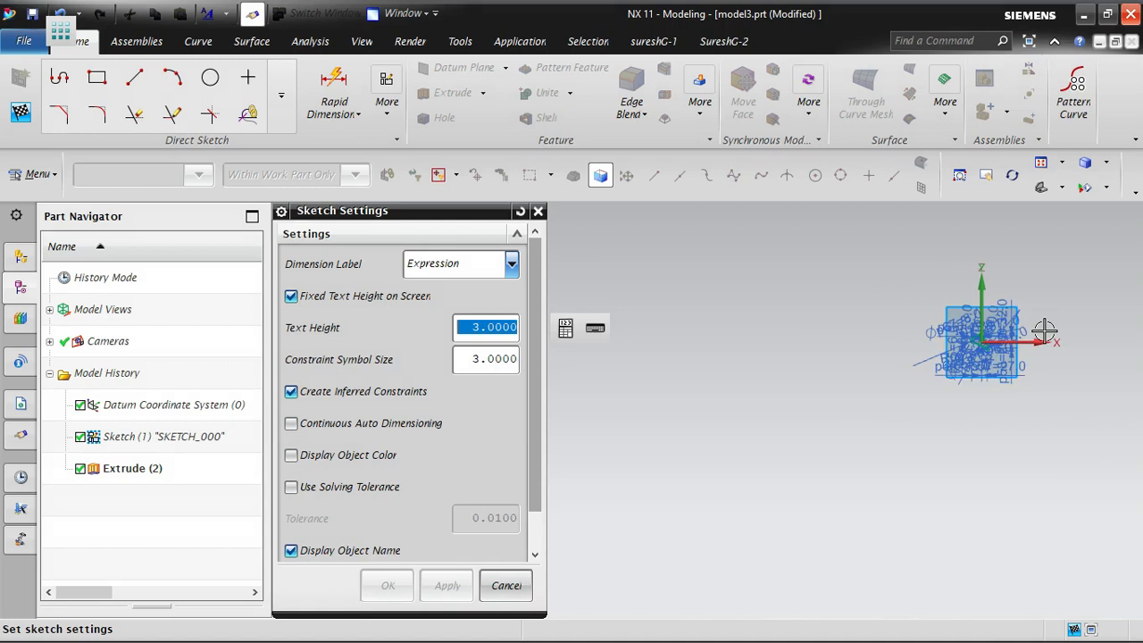
scroll(1045, 330, "up", 3)
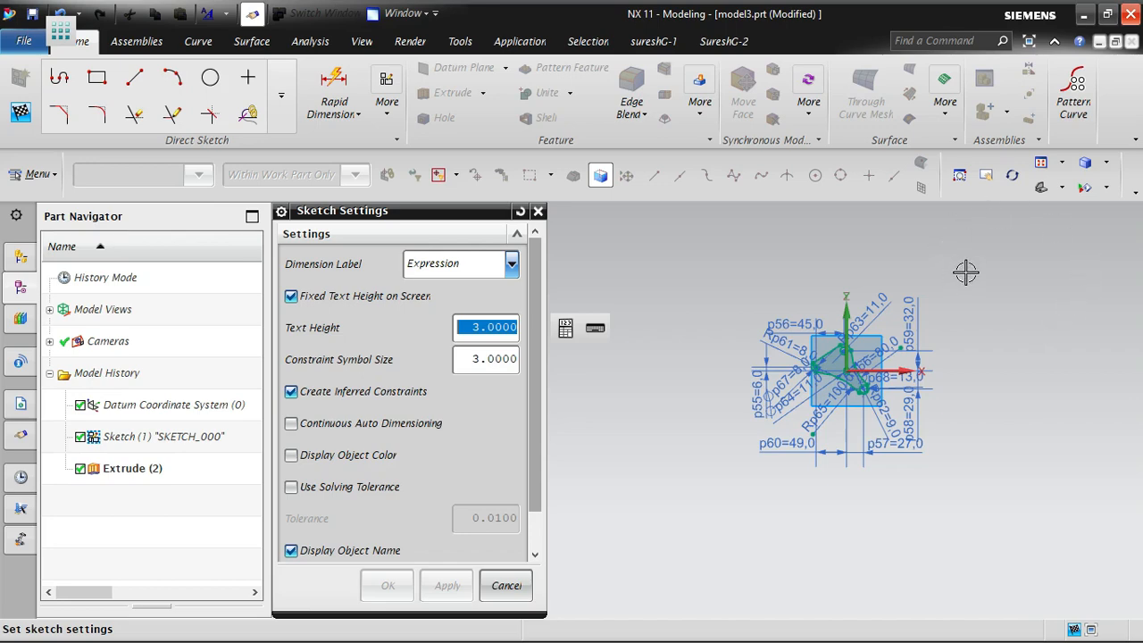
Orient the view to the sketch, turn off Fixed Text Height on Screen and apply the change
right_click(966, 274)
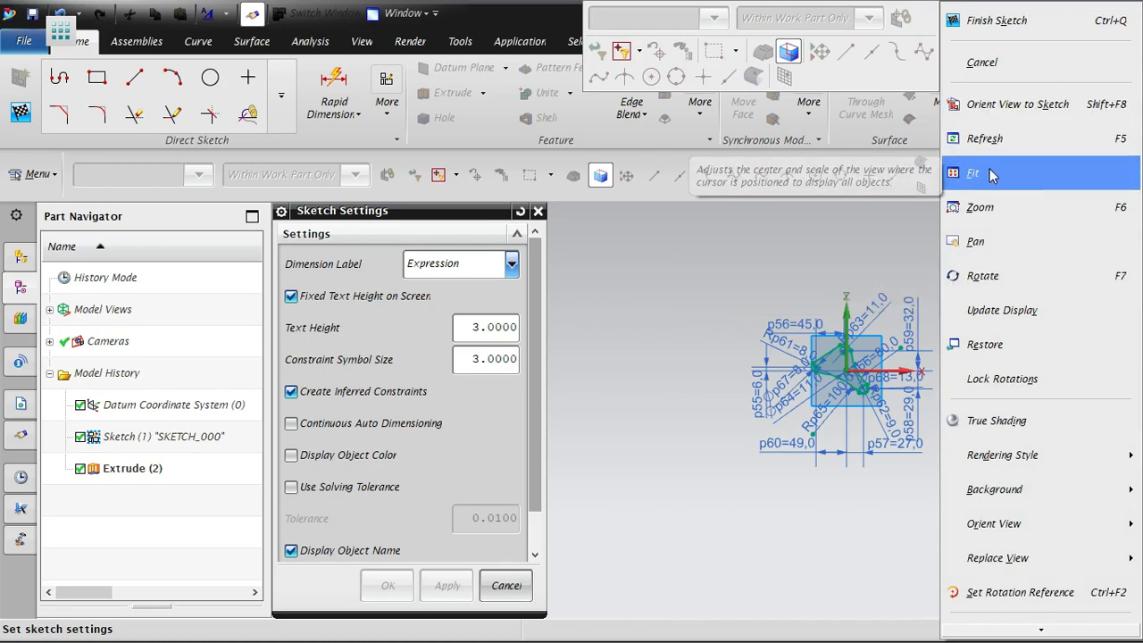
left_click(1054, 104)
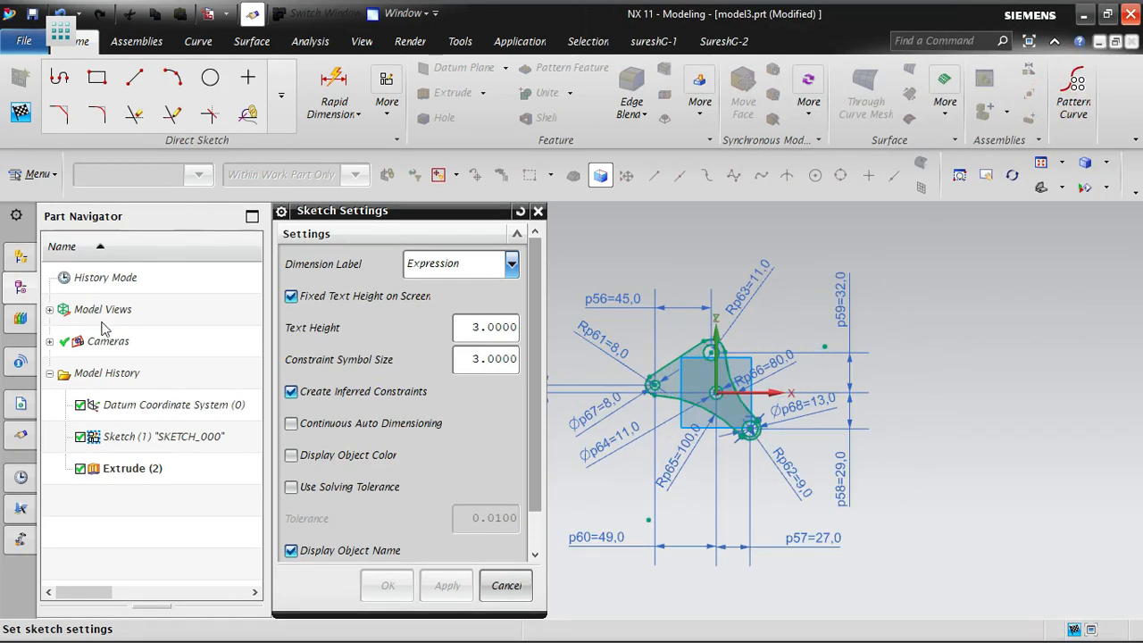
left_click(330, 304)
left_click(431, 586)
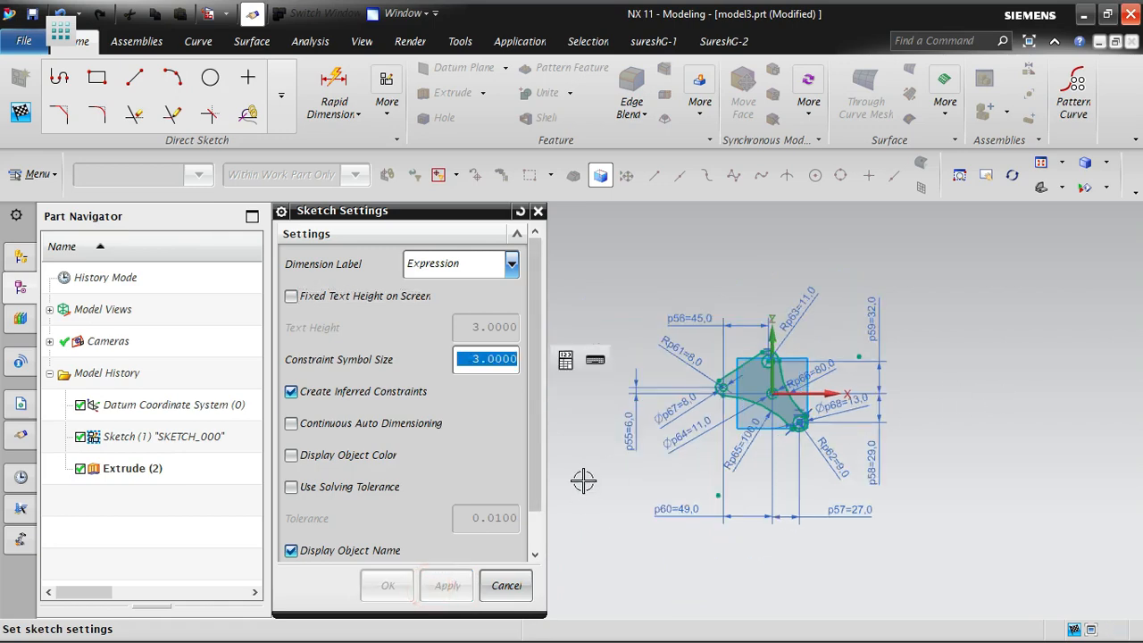
Examine how the dimension text size behaves while zooming the sketch with Fixed Text Height on Screen turned off
scroll(583, 483, "down", 3)
scroll(615, 503, "up", 3)
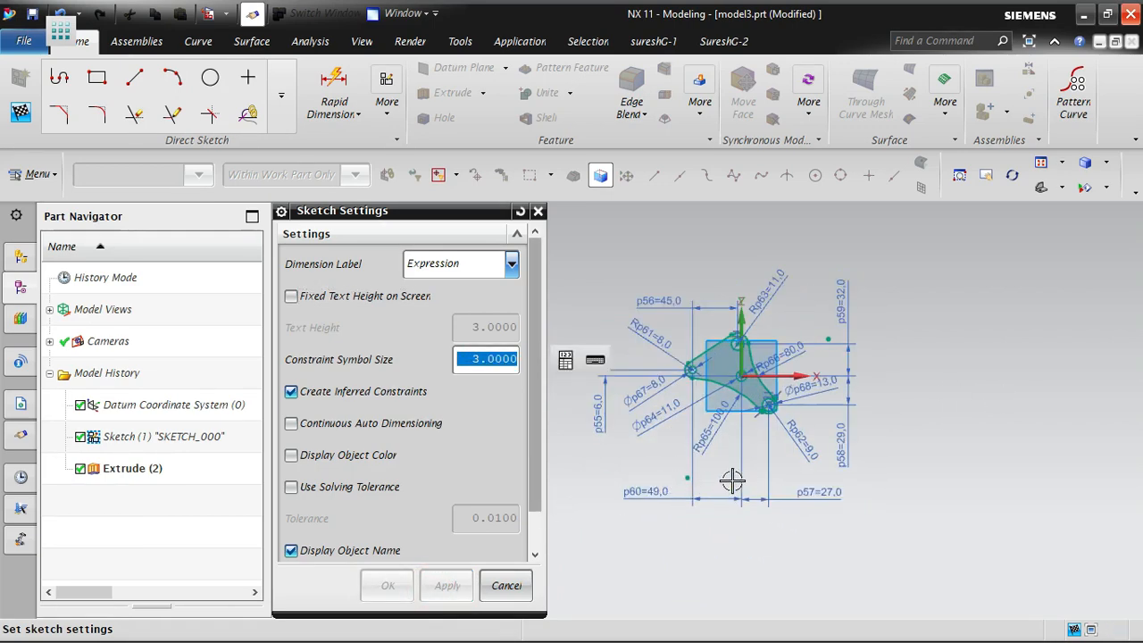
scroll(733, 481, "down", 2)
scroll(593, 448, "up", 4)
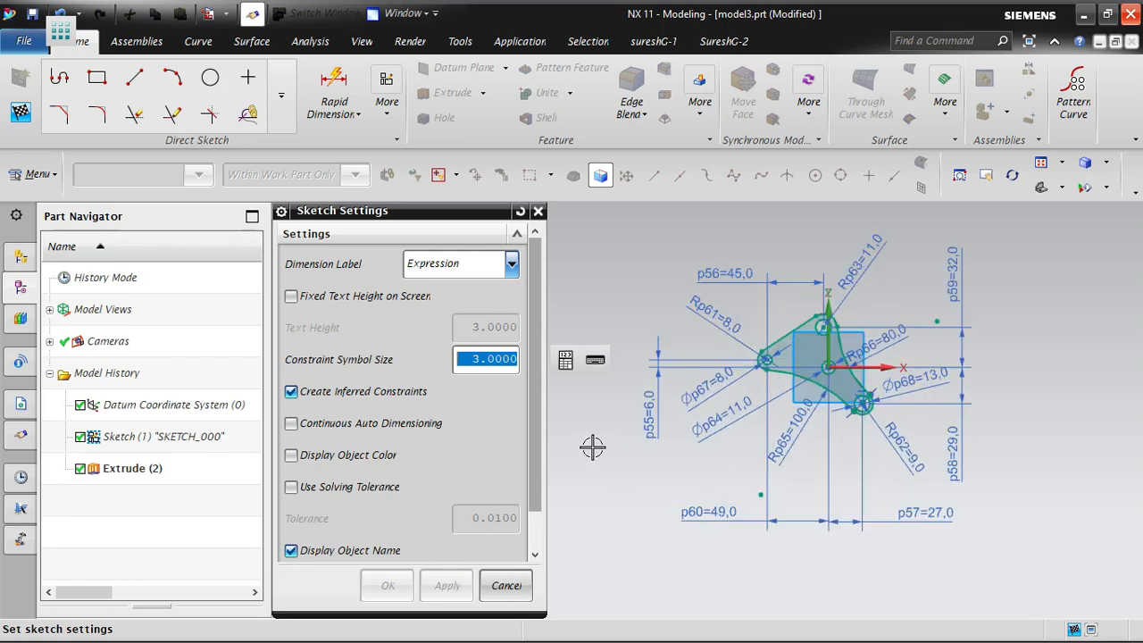
scroll(808, 429, "up", 2)
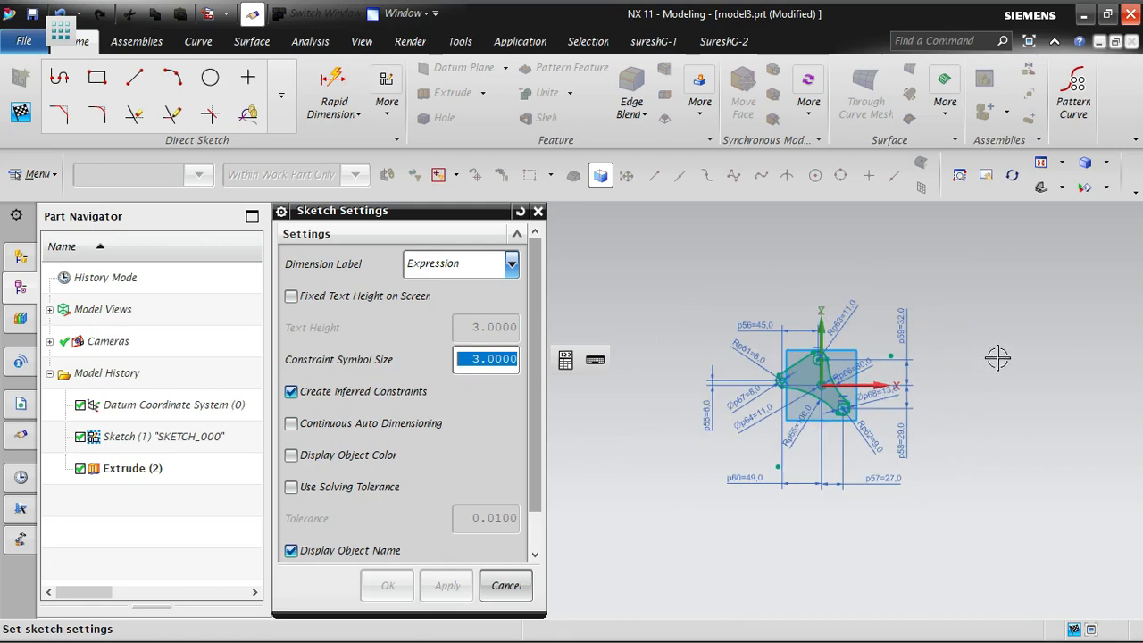
scroll(973, 393, "up", 1)
scroll(1056, 414, "down", 2)
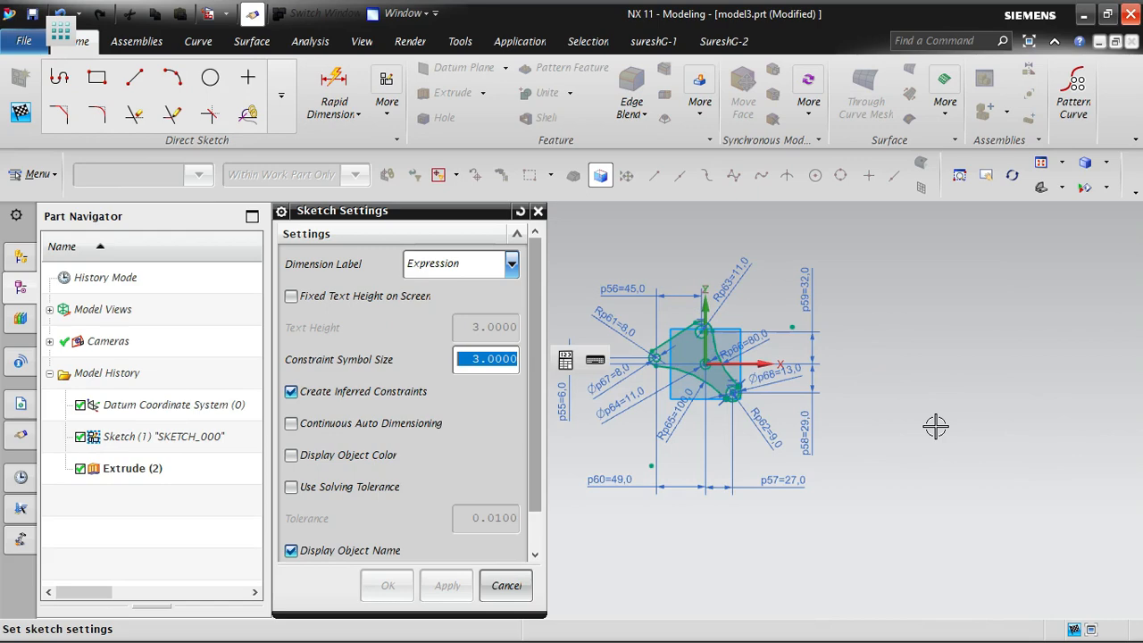
Orient the view to the sketch, apply Fixed Text Height on Screen again and switch it back off
right_click(881, 295)
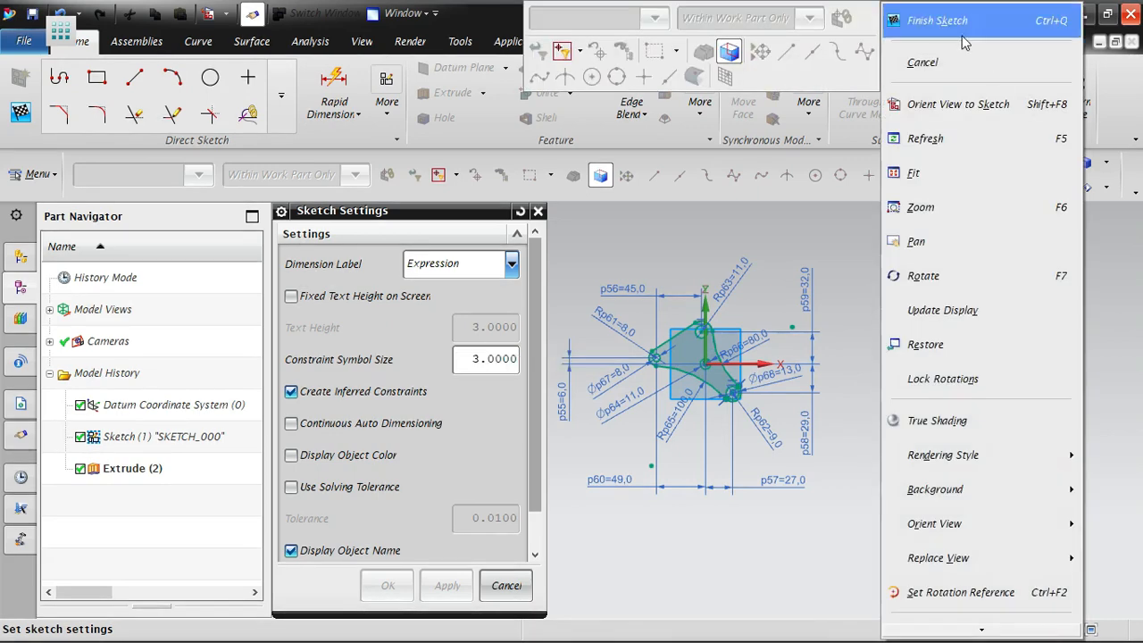
left_click(958, 104)
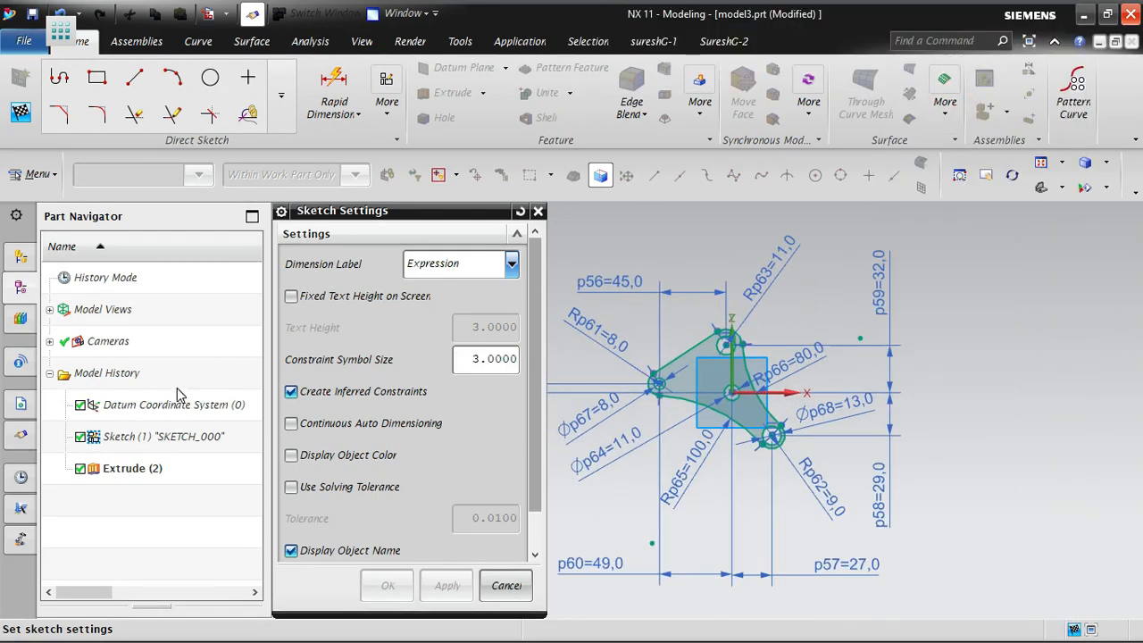
left_click(292, 296)
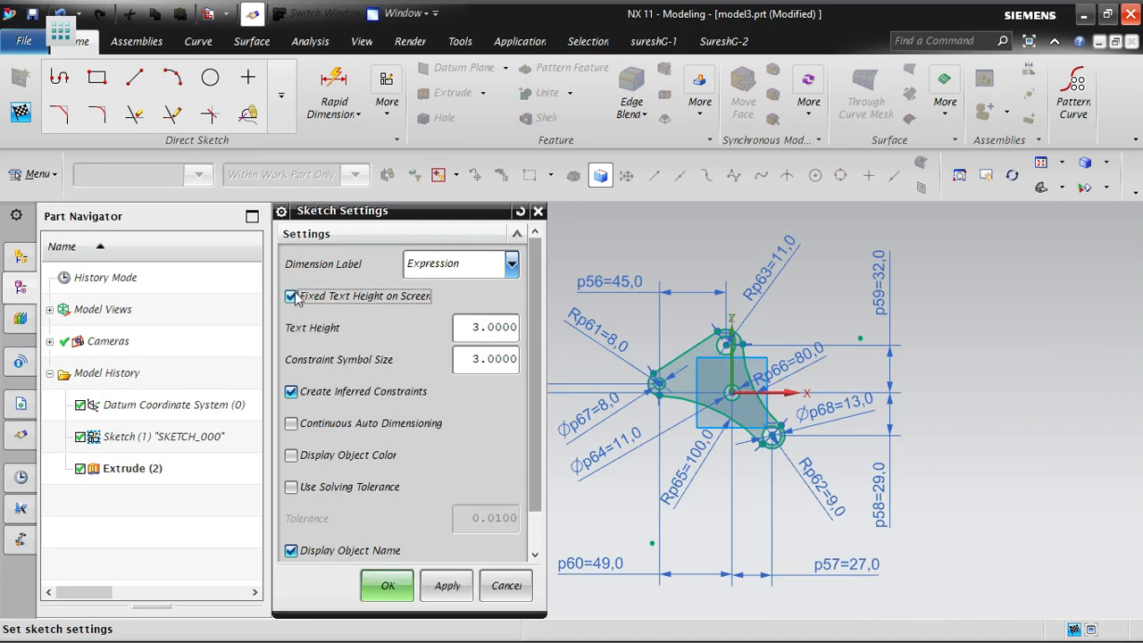
left_click(445, 586)
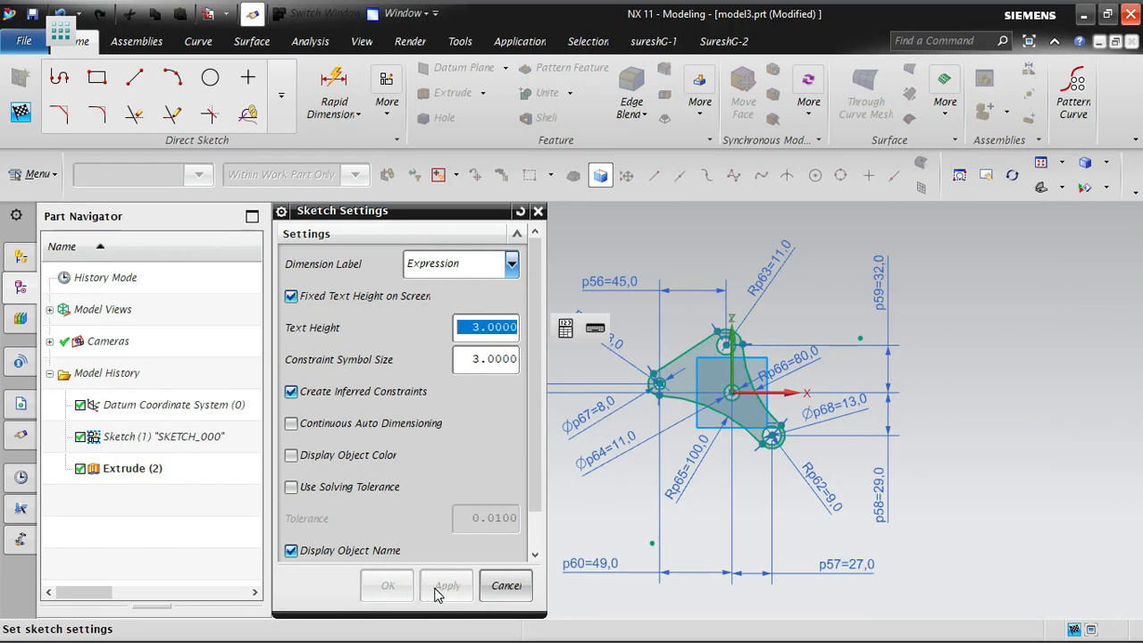
left_click(308, 298)
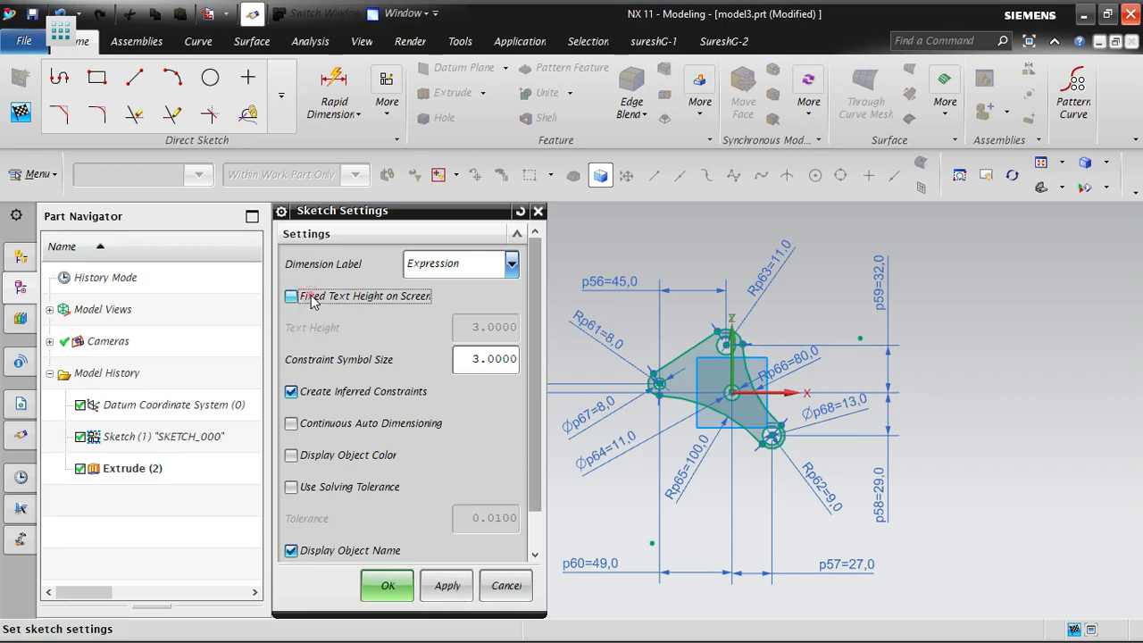
left_click(454, 588)
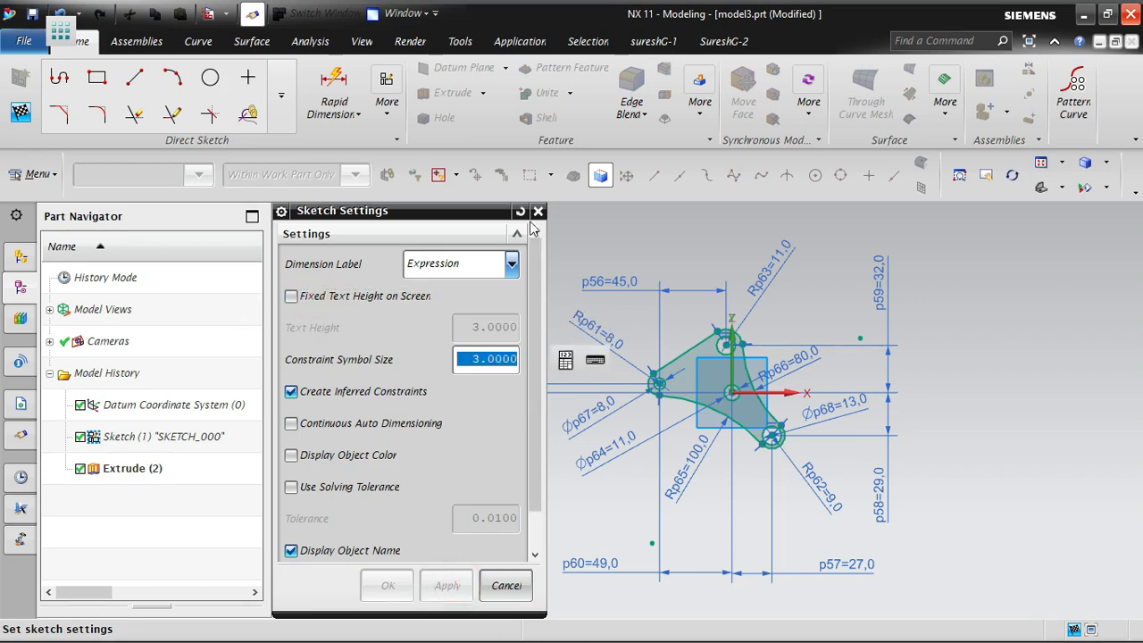
left_click_drag(466, 230, 351, 234)
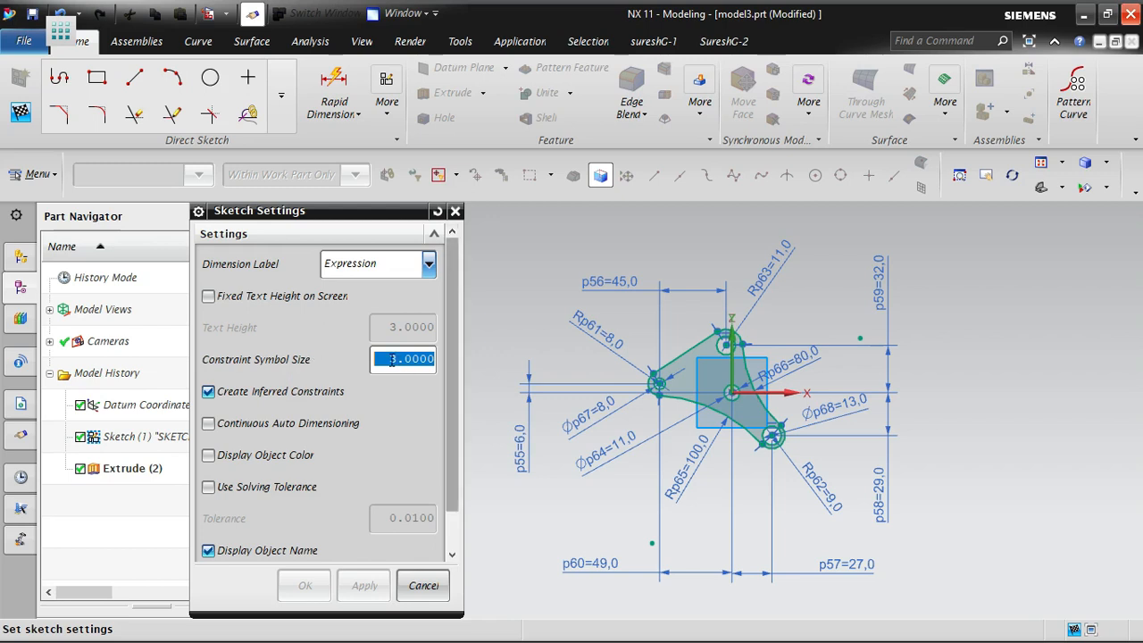
Examine the constraint symbols around the holes and arc endpoints of the sketch at different zoom levels
scroll(651, 384, "up", 5)
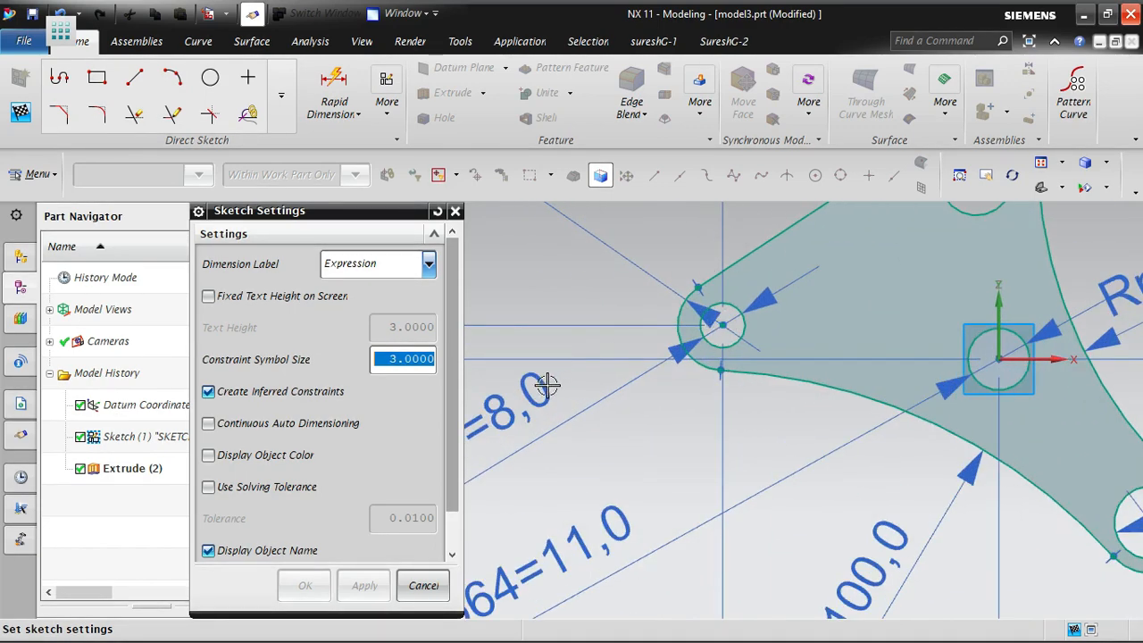
scroll(540, 385, "down", 4)
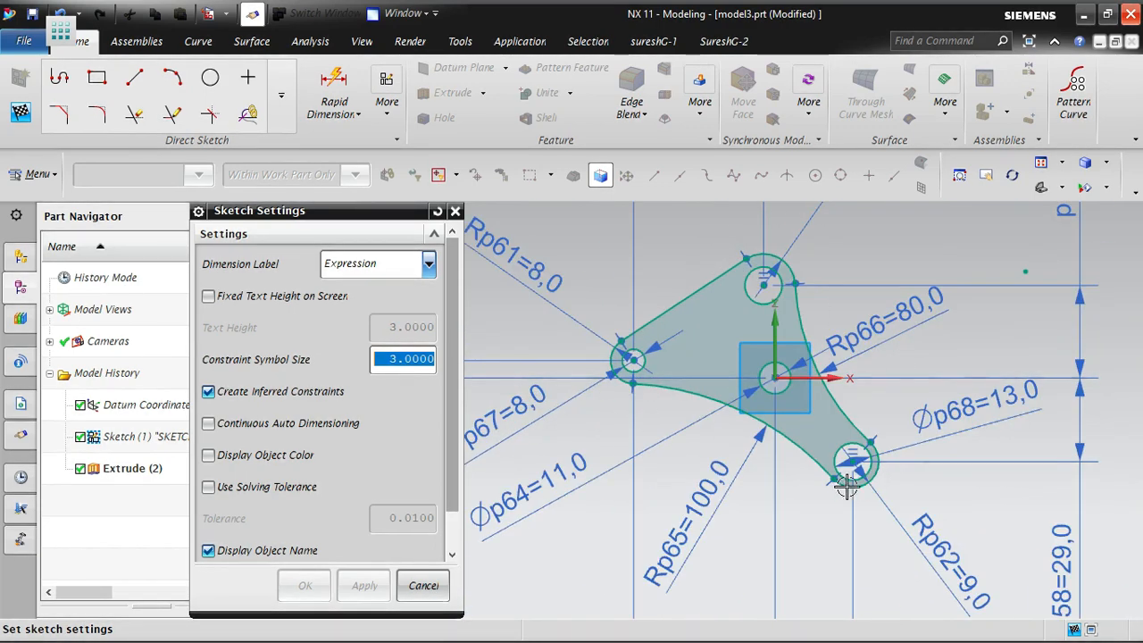
scroll(857, 500, "up", 3)
scroll(859, 504, "up", 2)
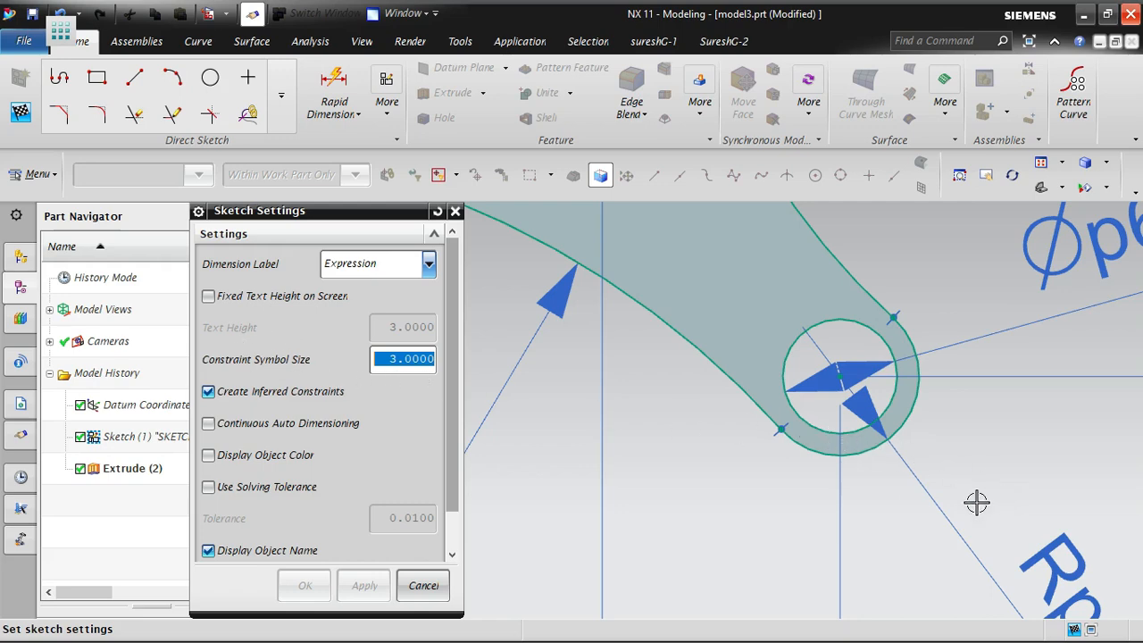
scroll(834, 518, "down", 6)
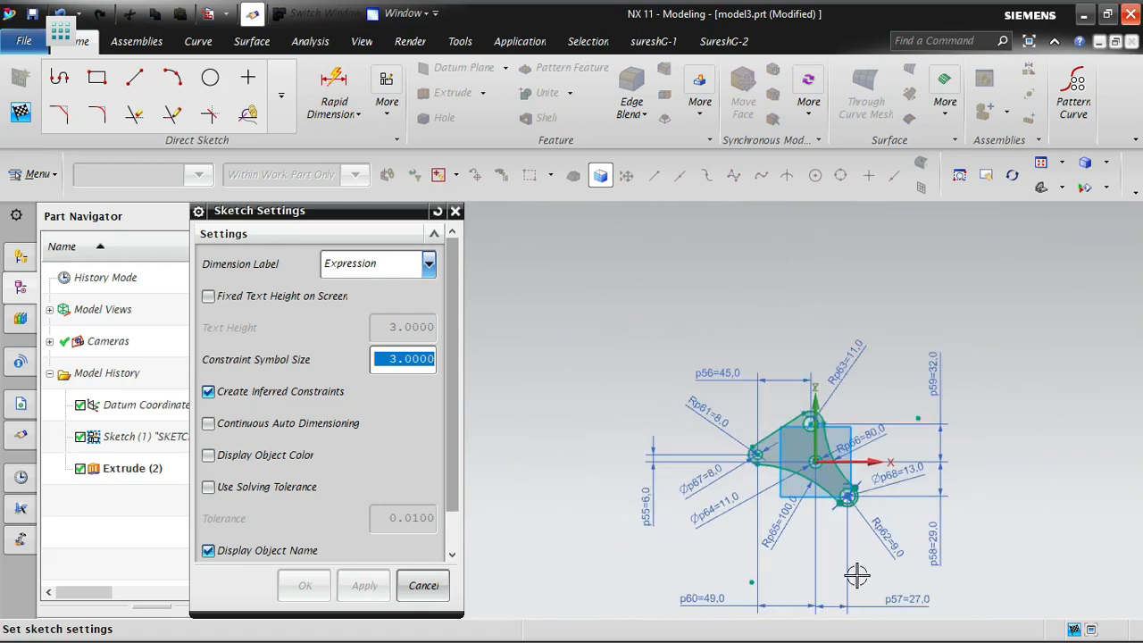
scroll(856, 570, "up", 3)
scroll(697, 361, "up", 3)
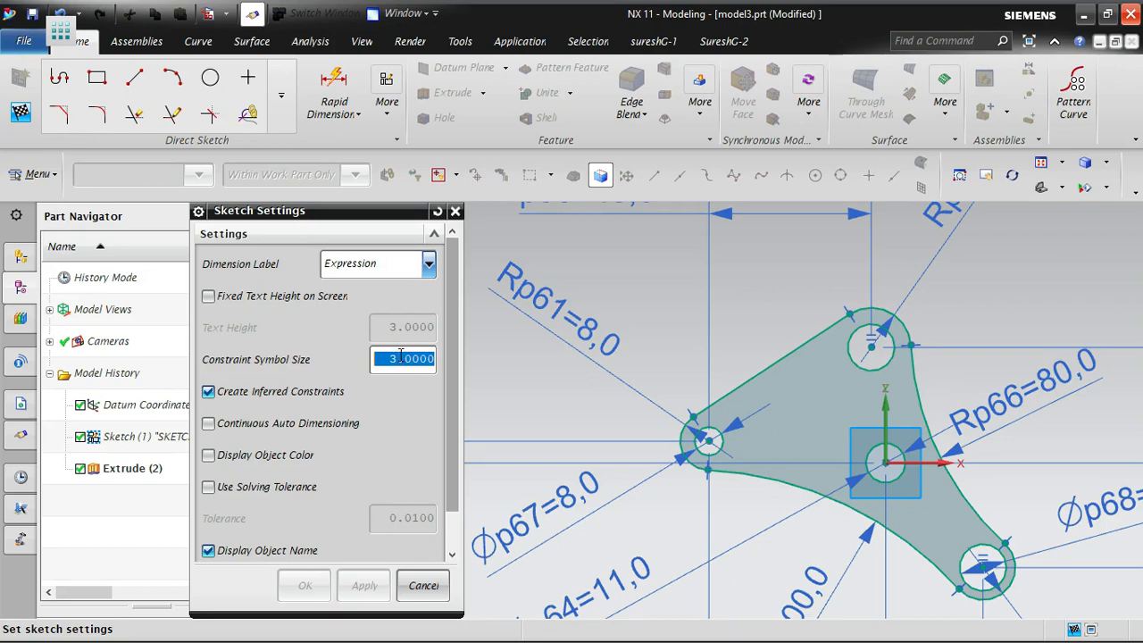
Set the Constraint Symbol Size of the sketch to 6 and apply it
type("6")
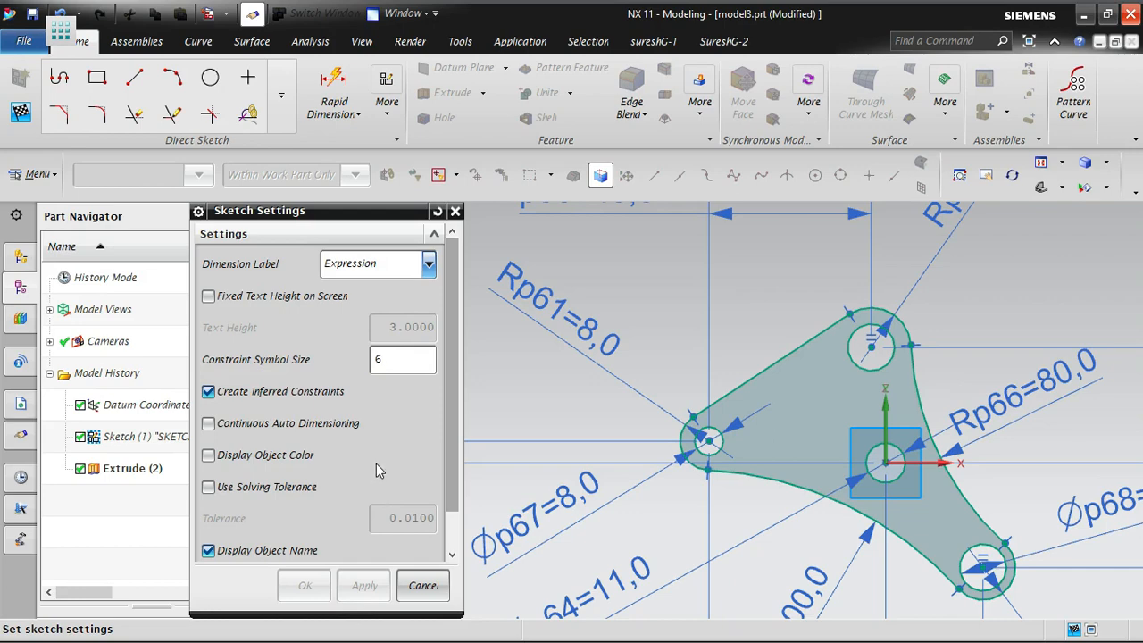
left_click(364, 586)
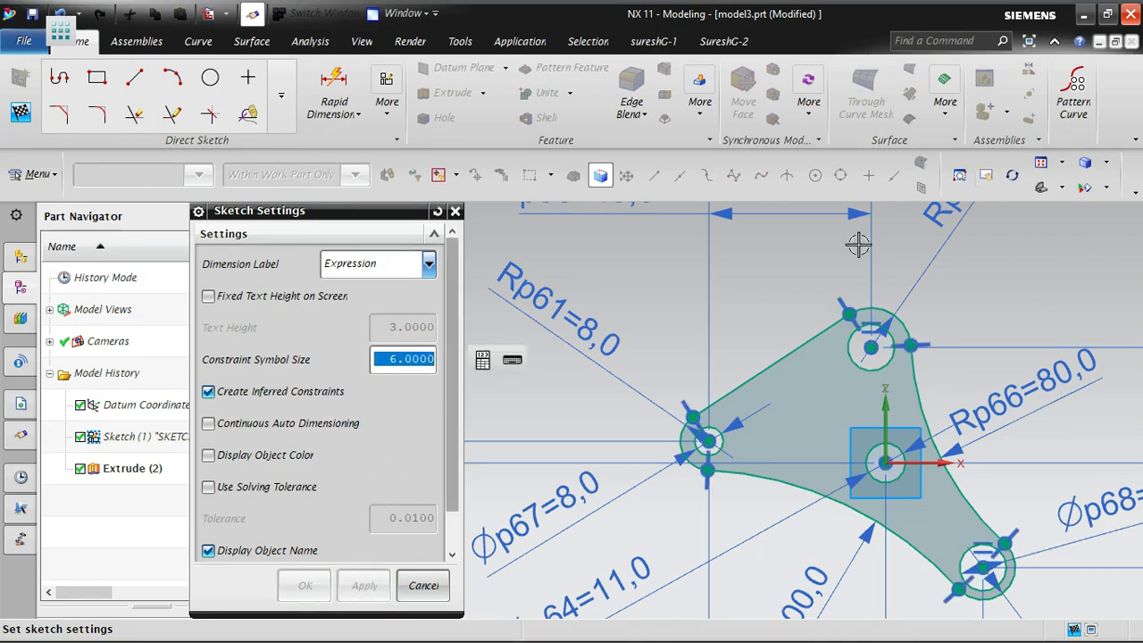
scroll(609, 316, "down", 2)
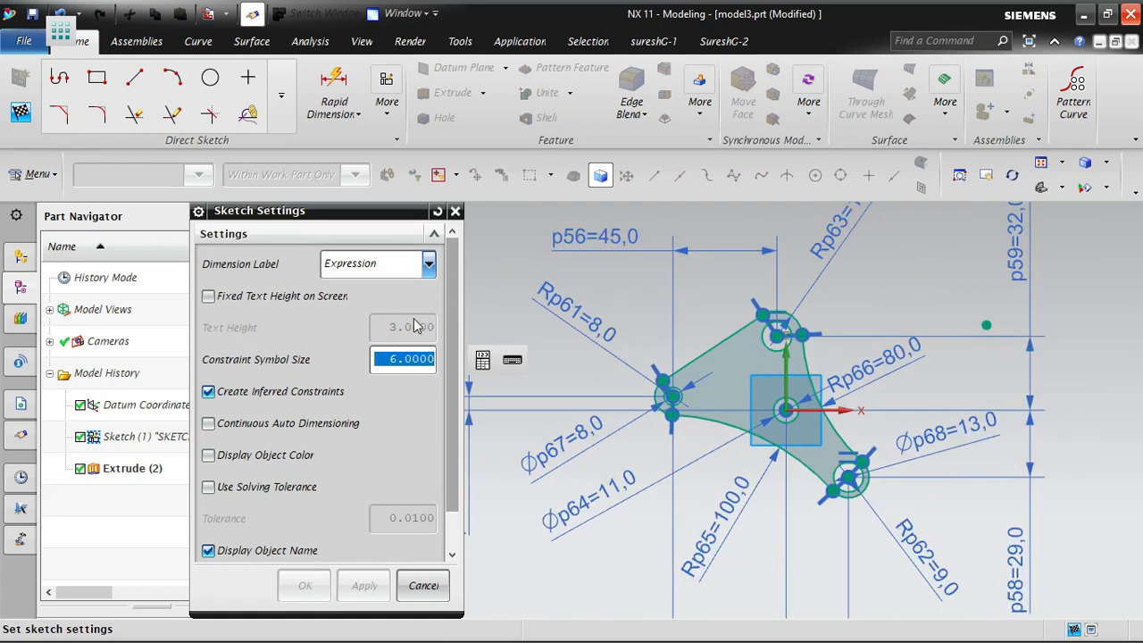
Reduce the Constraint Symbol Size of the sketch to 1 and apply it
left_click(395, 360)
type("1")
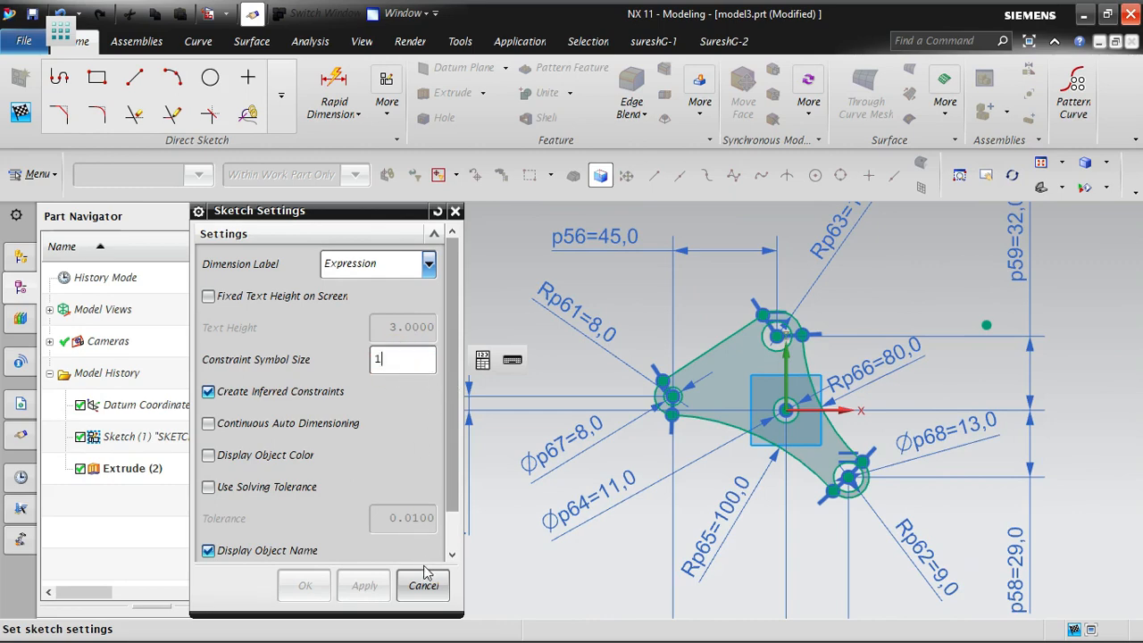
left_click(366, 585)
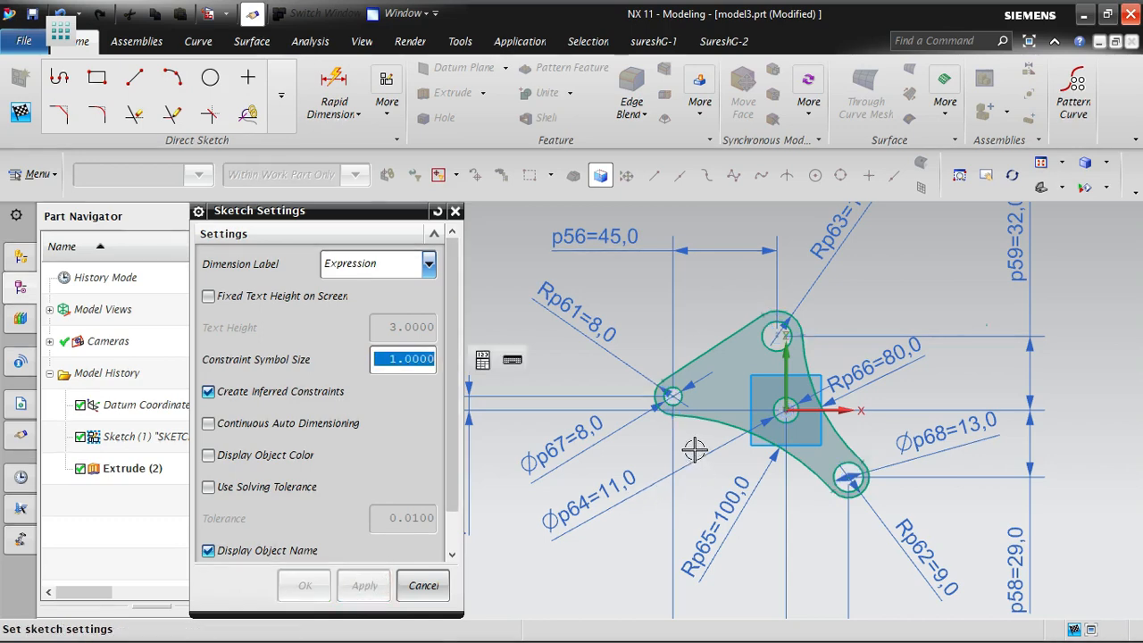
Examine the constraint symbols up close where the rounded end with the smallest hole meets the straight edge, updating the display
scroll(695, 451, "up", 10)
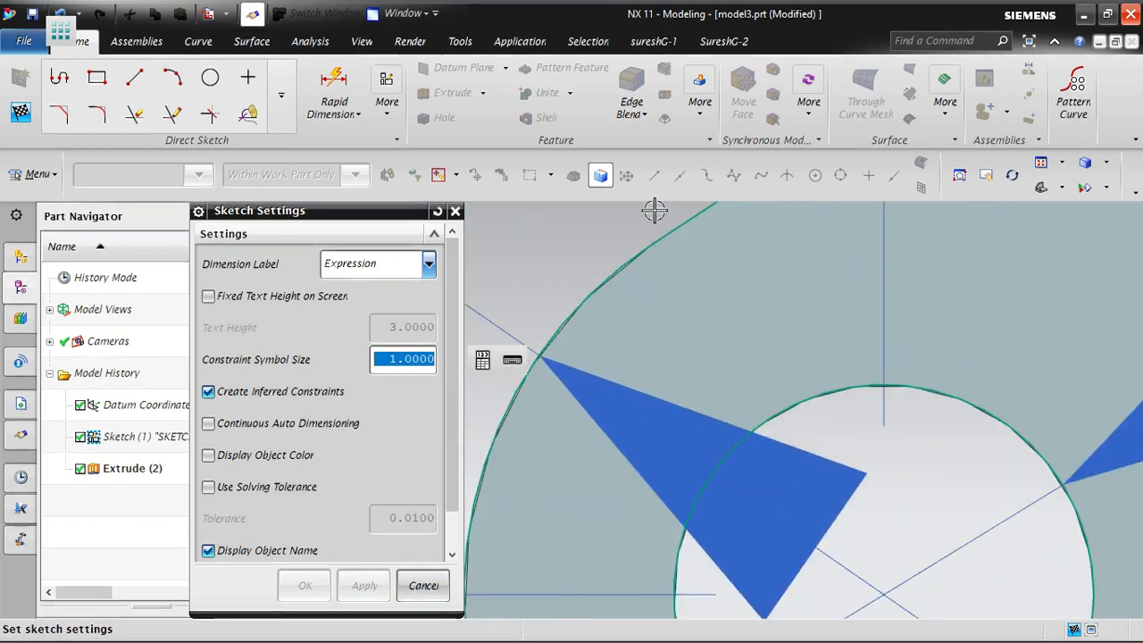
scroll(654, 209, "up", 5)
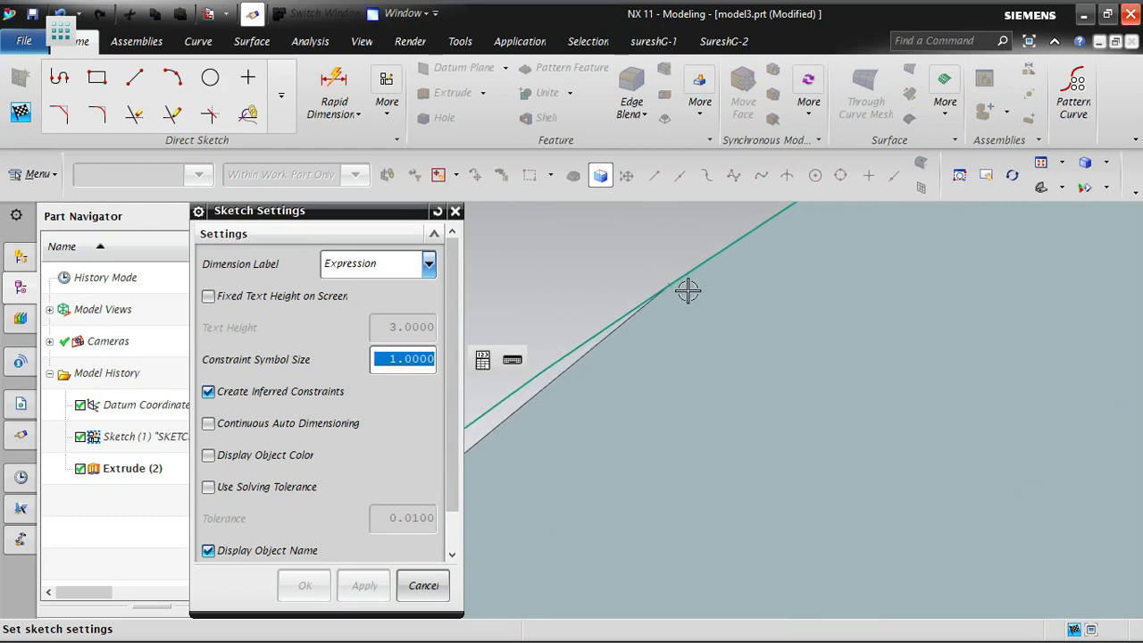
scroll(685, 288, "up", 1)
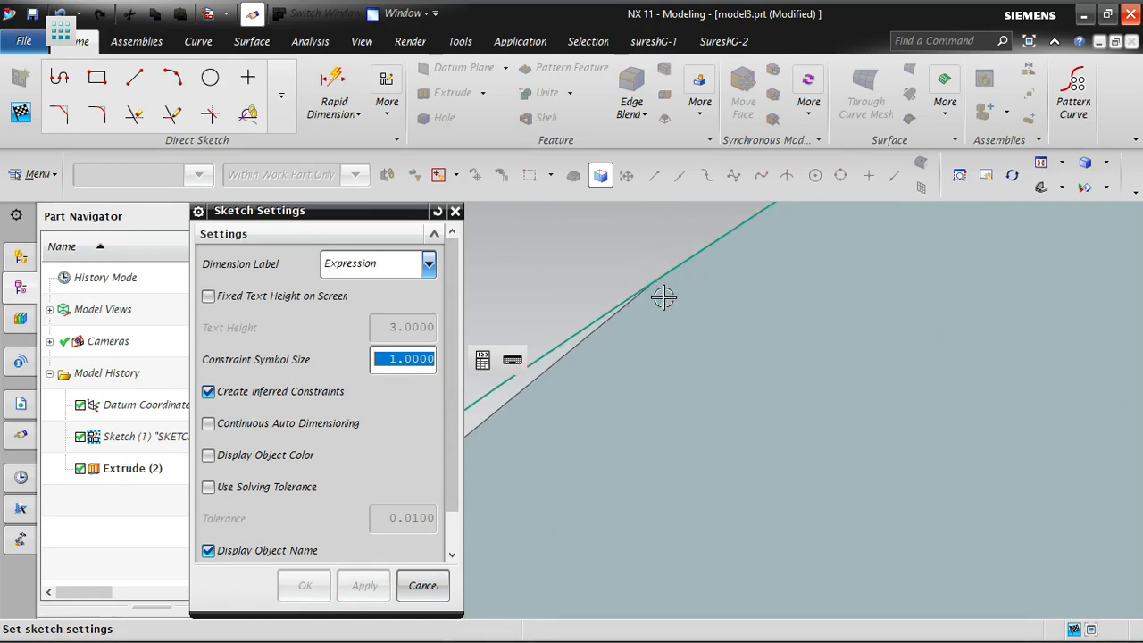
right_click(544, 247)
left_click(623, 312)
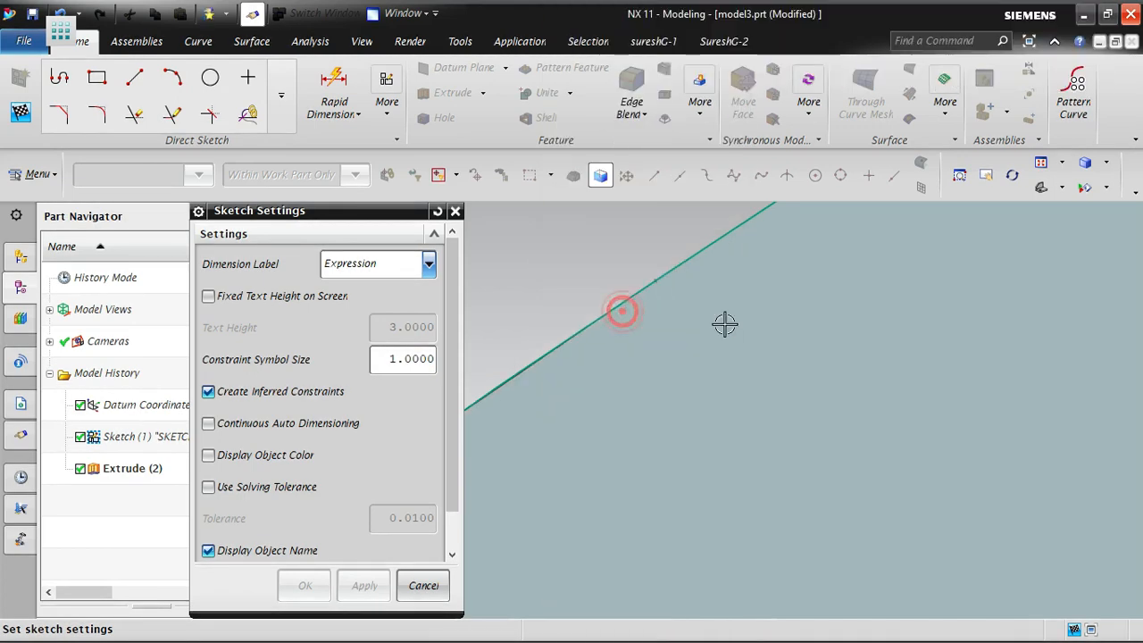
scroll(695, 372, "down", 1)
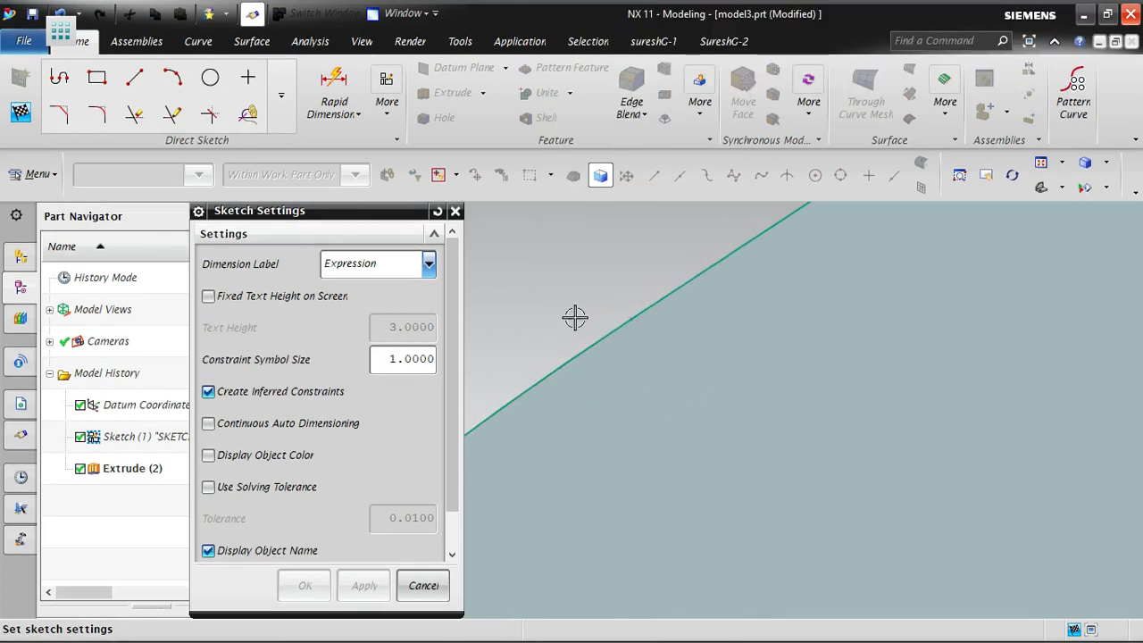
scroll(686, 309, "down", 5)
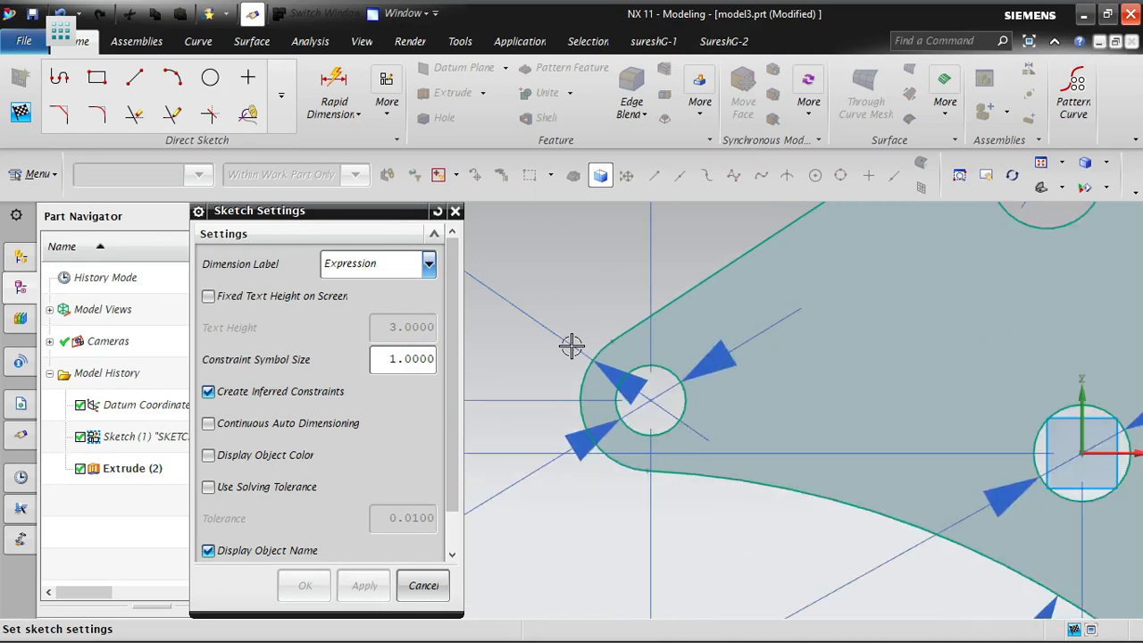
scroll(571, 345, "down", 3)
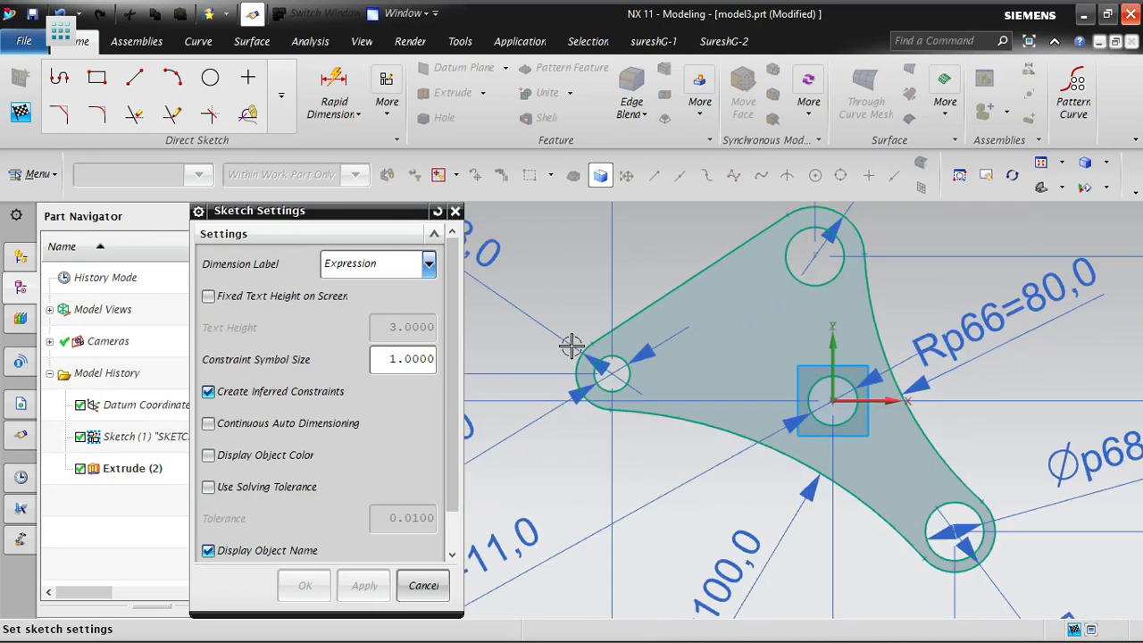
Set the Constraint Symbol Size back to 3, apply it and close the sketch settings
double_click(398, 360)
type("3")
key("Return")
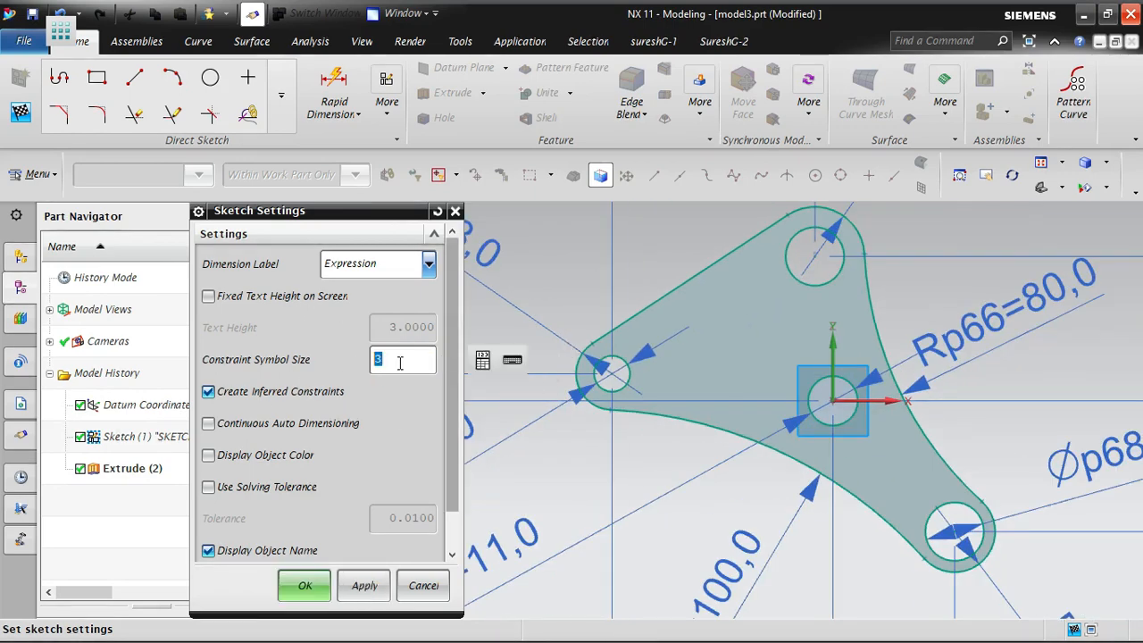
left_click(366, 586)
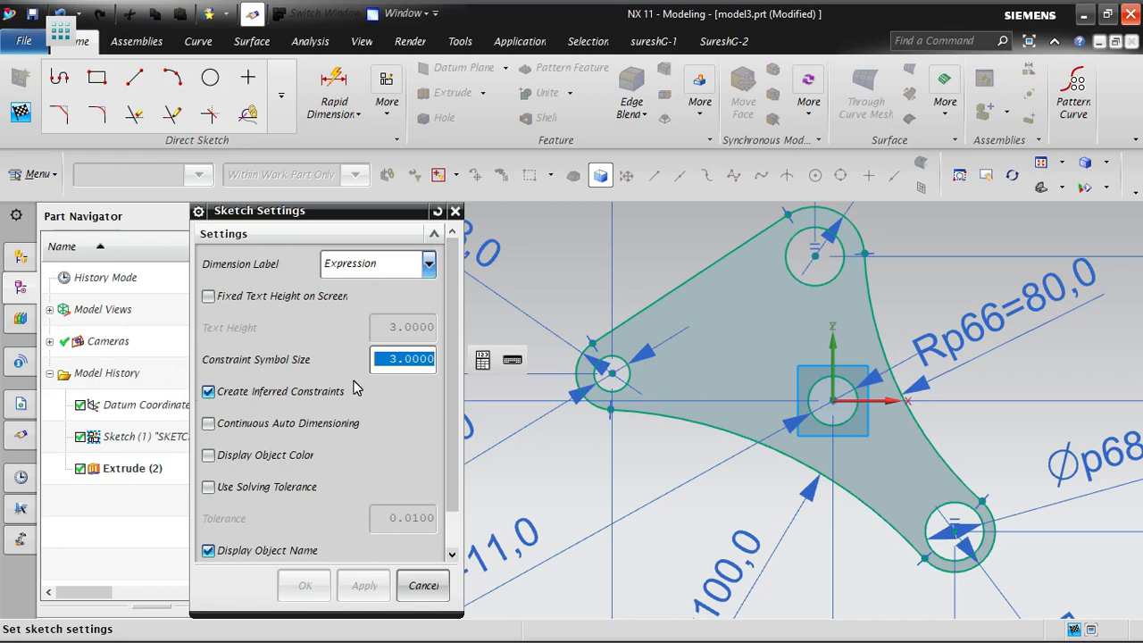
left_click(419, 586)
scroll(510, 404, "down", 5)
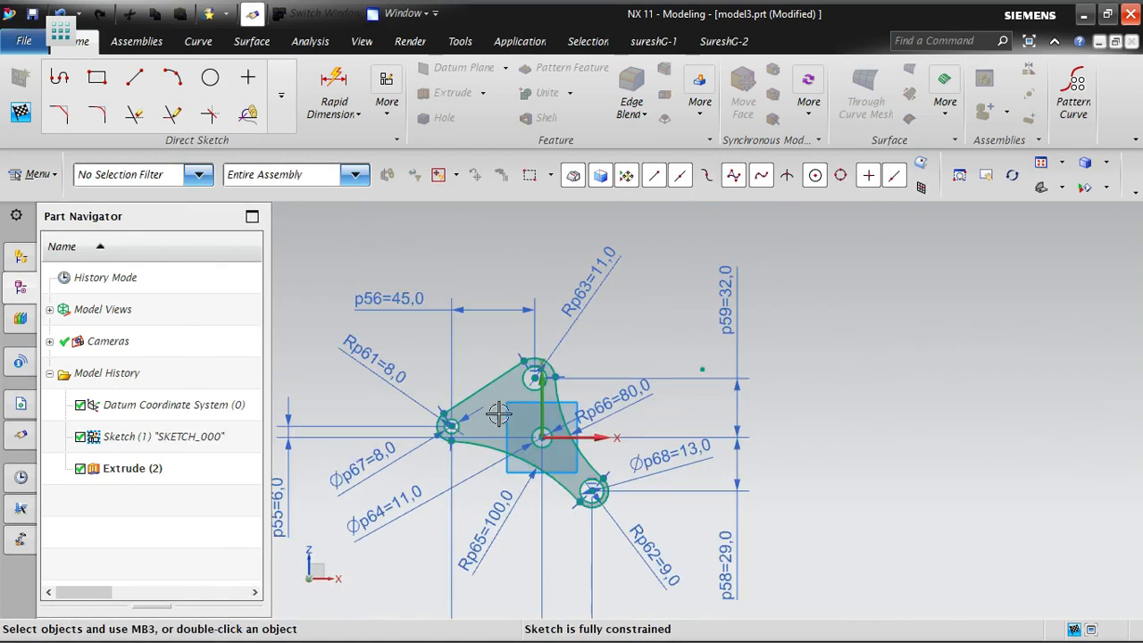
left_click(387, 101)
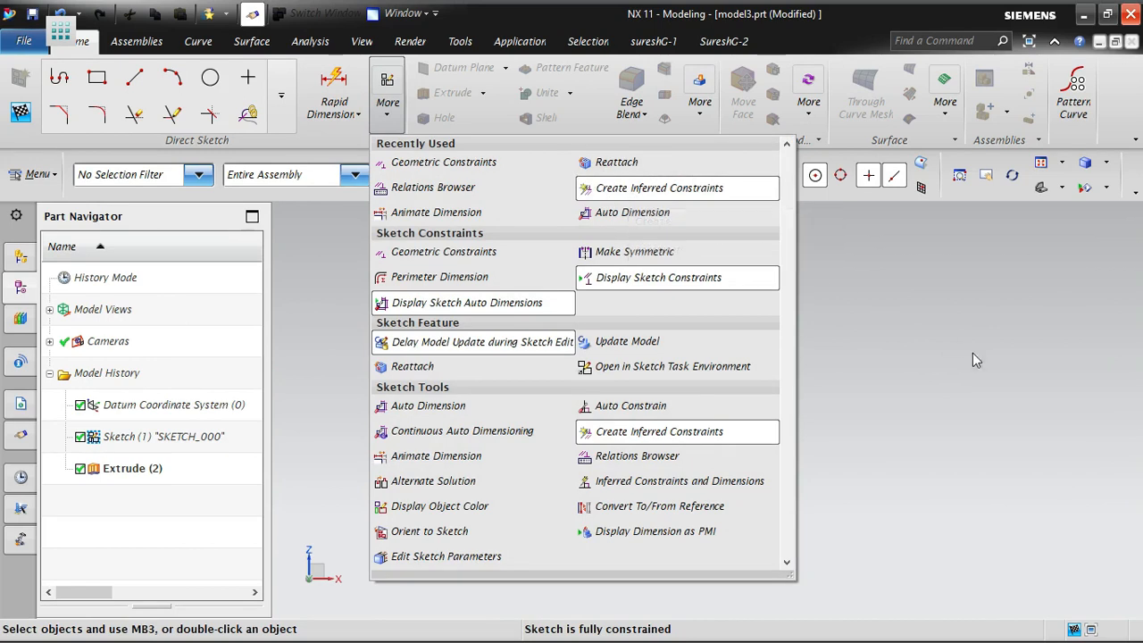
left_click(951, 249)
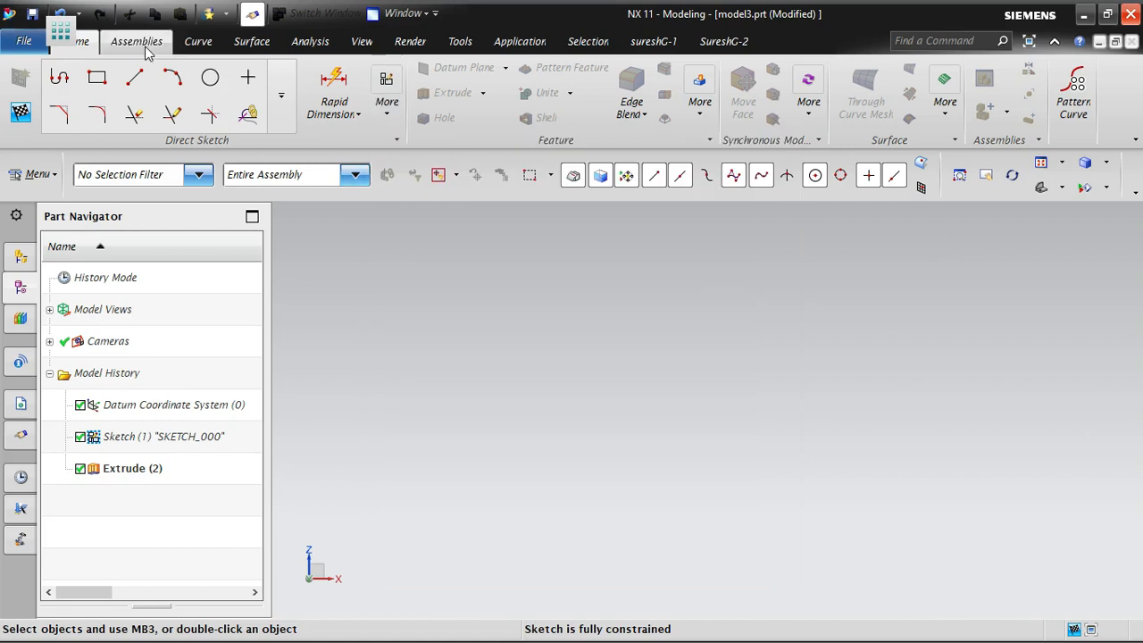
Sketch a long horizontal line in the empty area and a separate vertical line below it
left_click(134, 79)
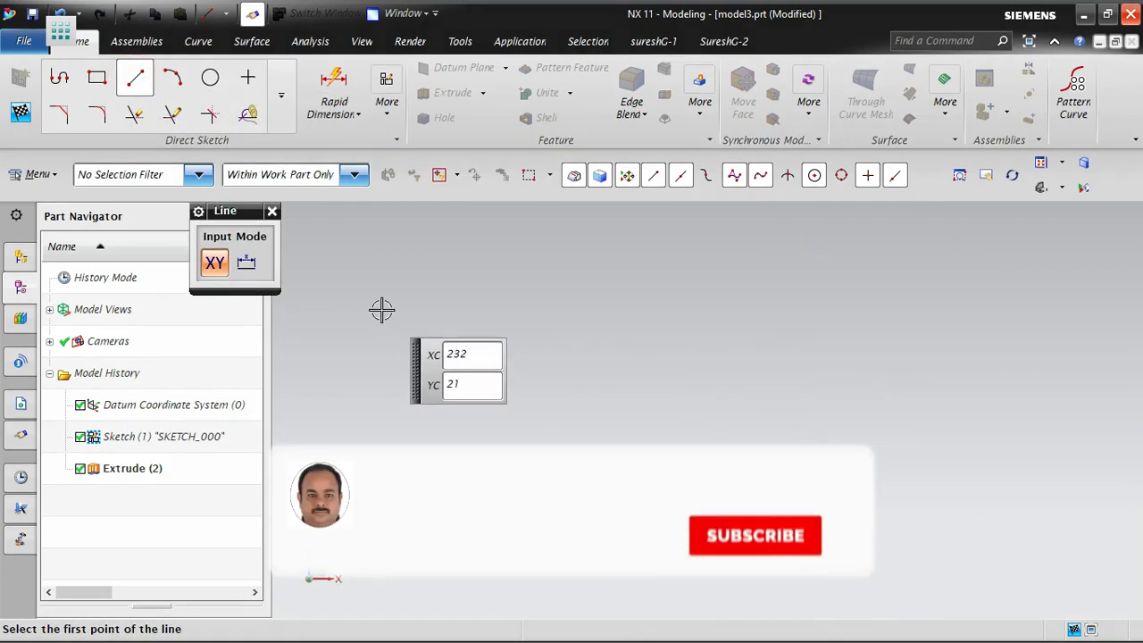
left_click(370, 295)
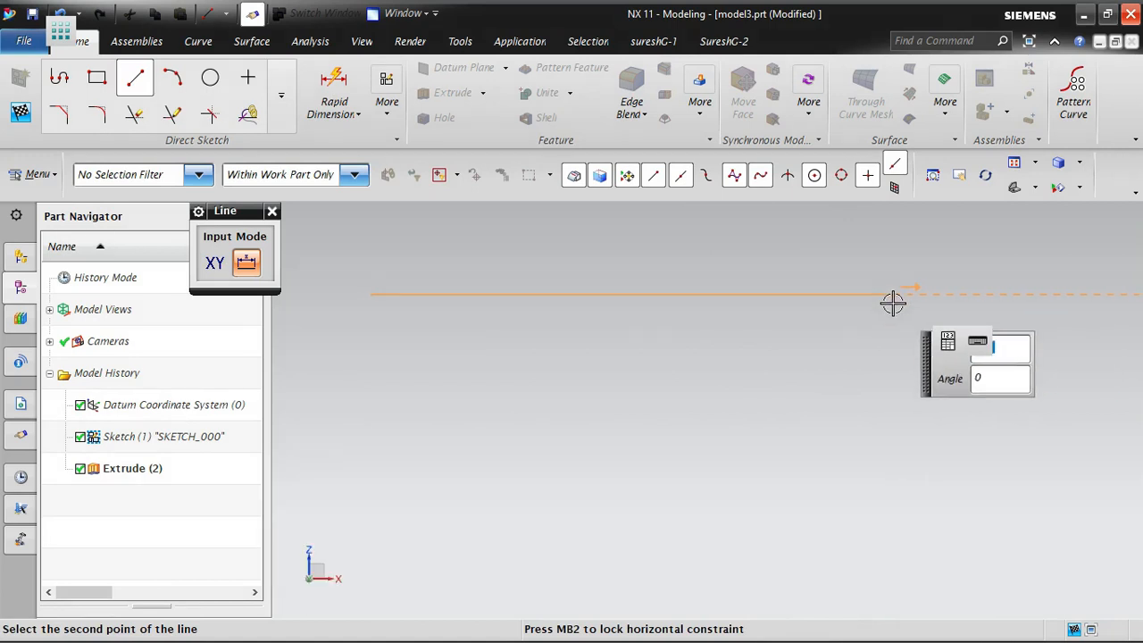
left_click(893, 304)
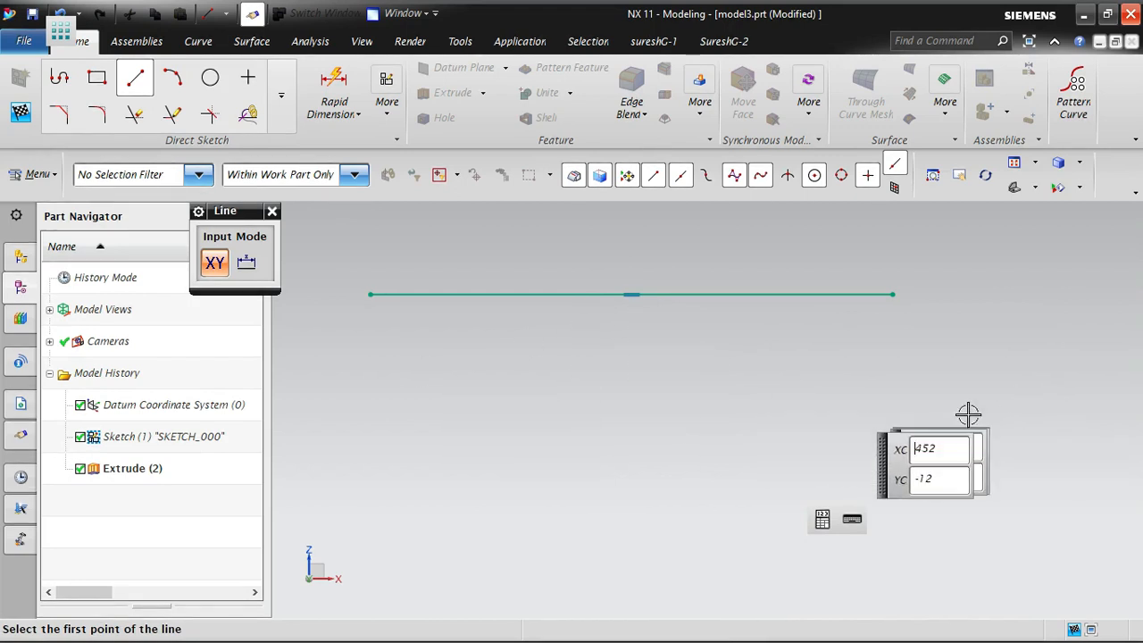
left_click(676, 329)
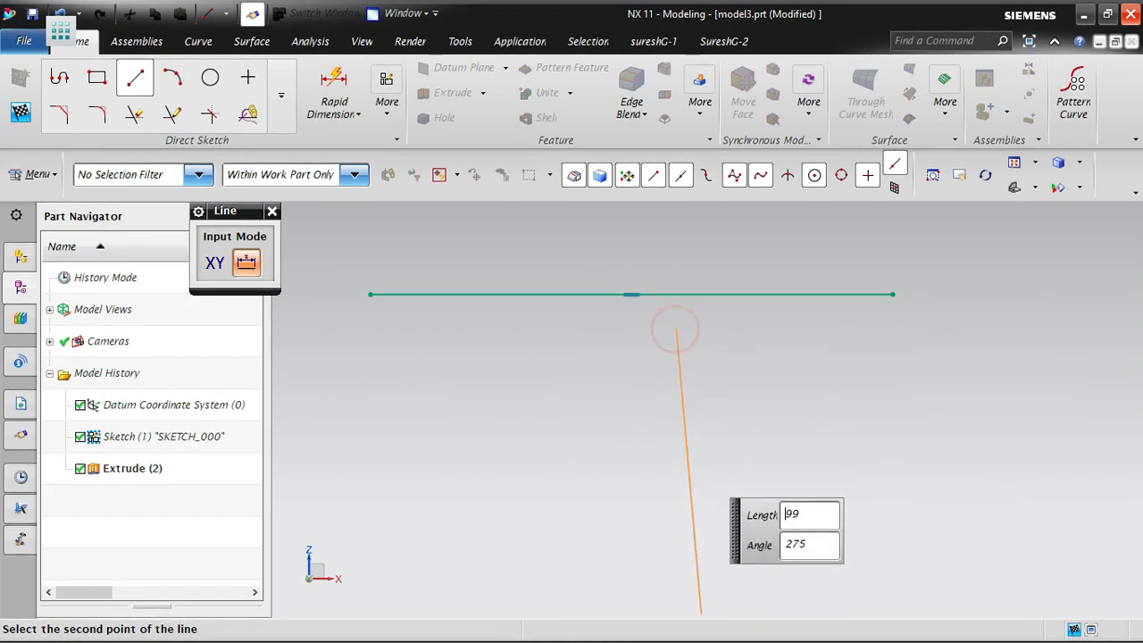
left_click(674, 560)
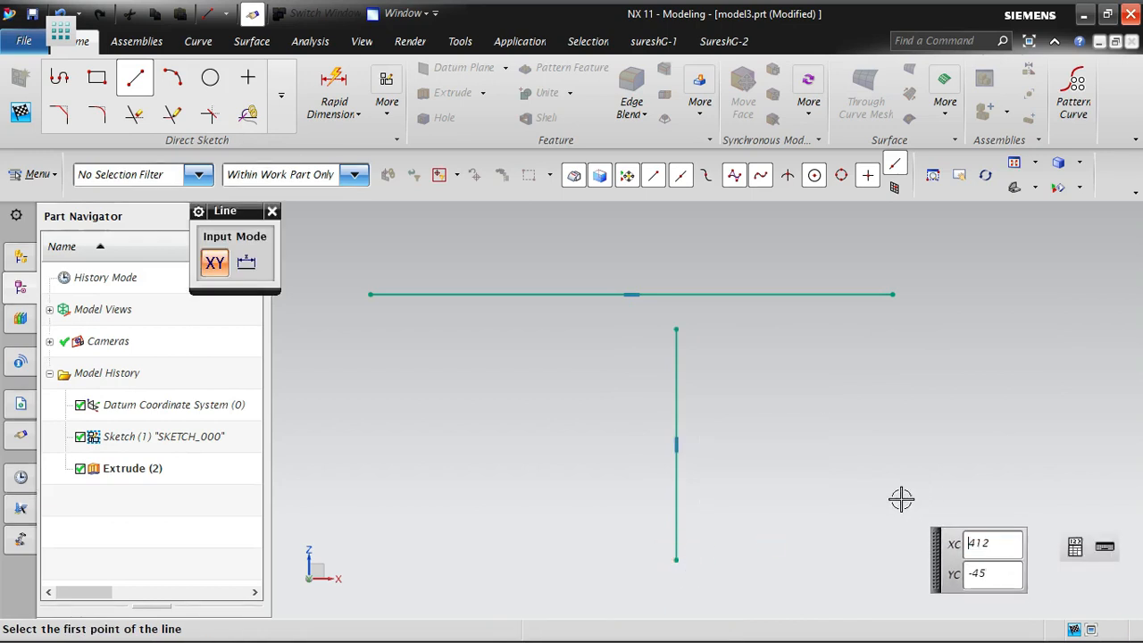
Sketch a short horizontal line leftward from the vertical line's midpoint and inspect the constraint symbol at the junction
left_click(137, 78)
left_click(137, 79)
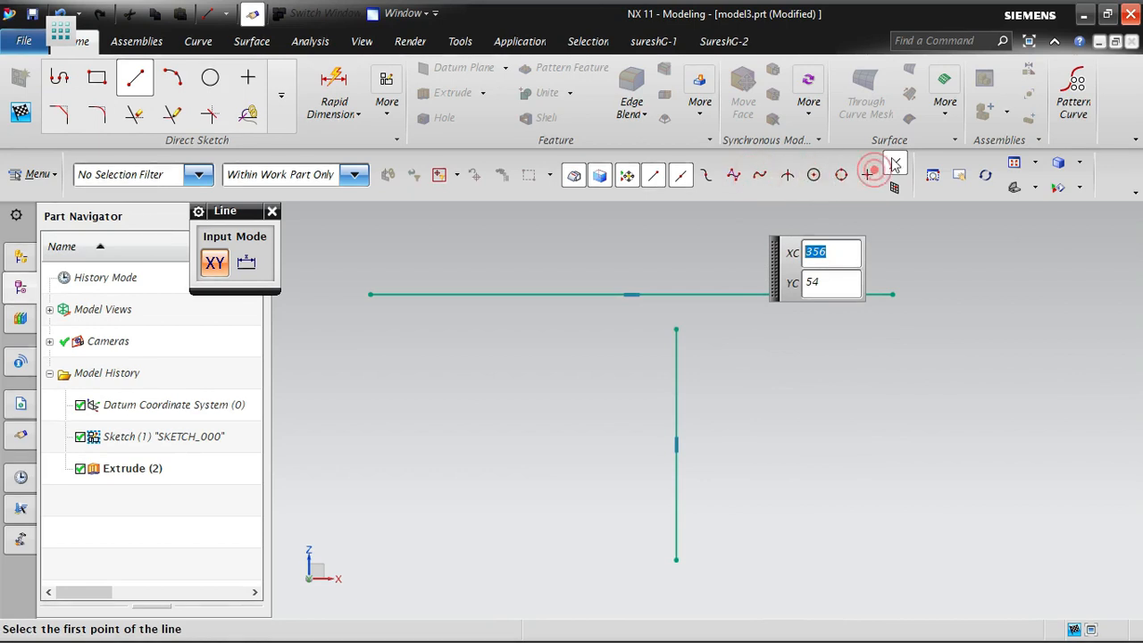
left_click(676, 444)
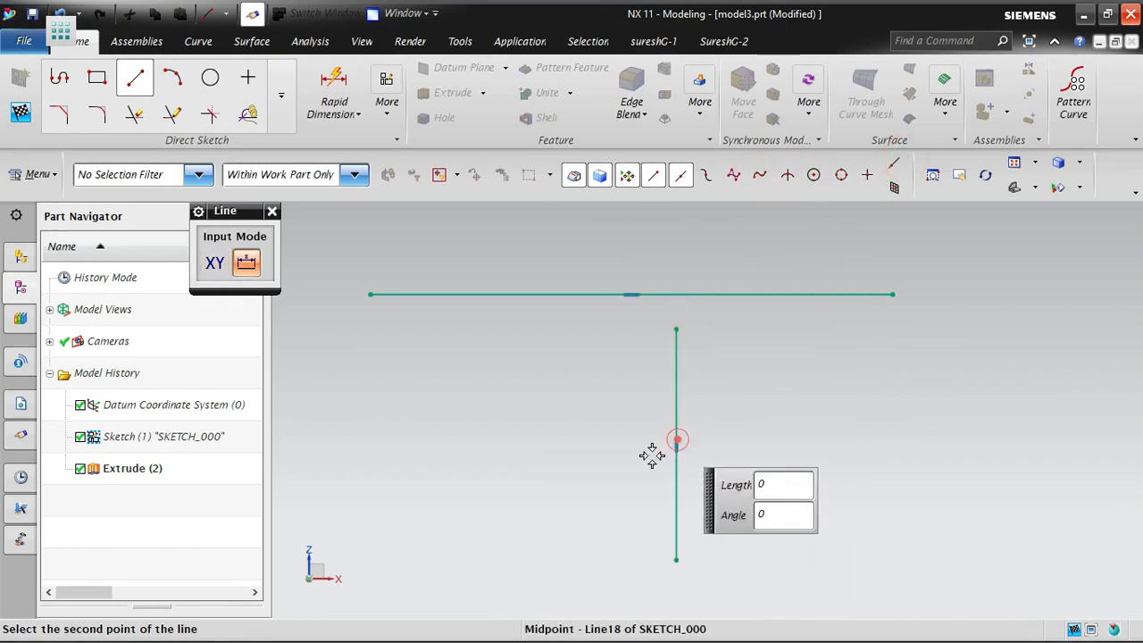
left_click(522, 445)
key("Escape")
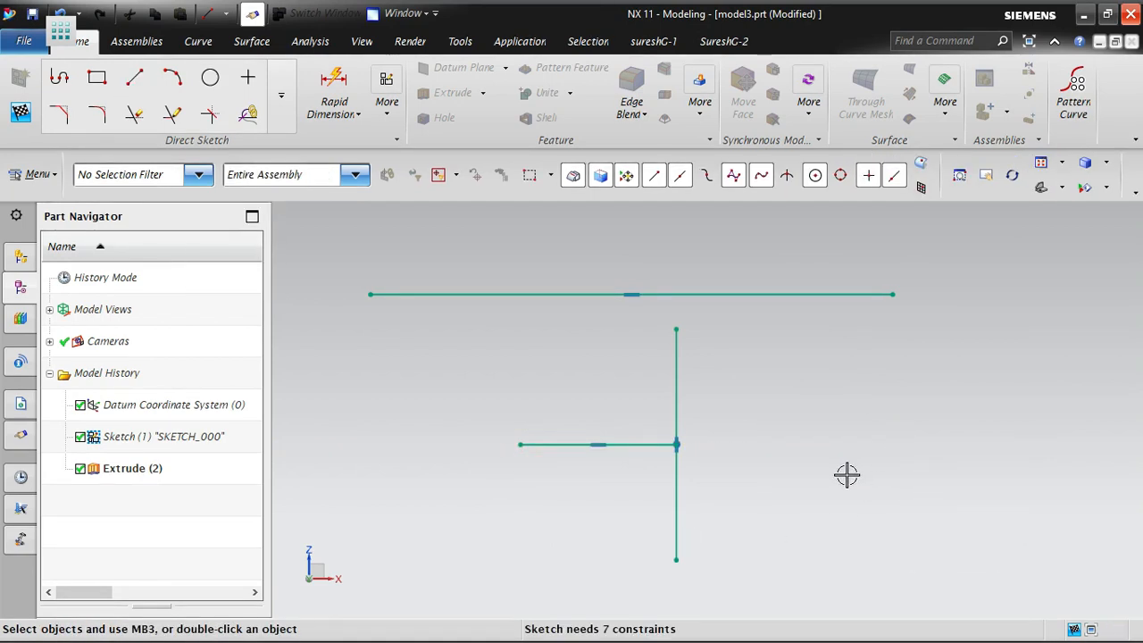
scroll(607, 452, "up", 3)
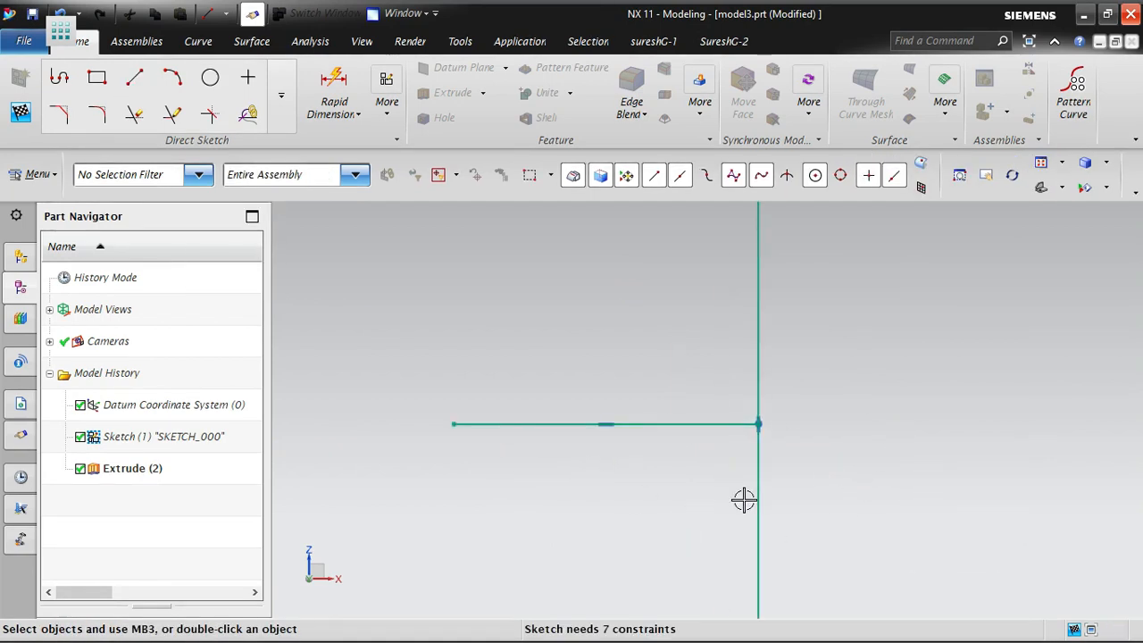
scroll(745, 498, "up", 2)
scroll(713, 422, "down", 5)
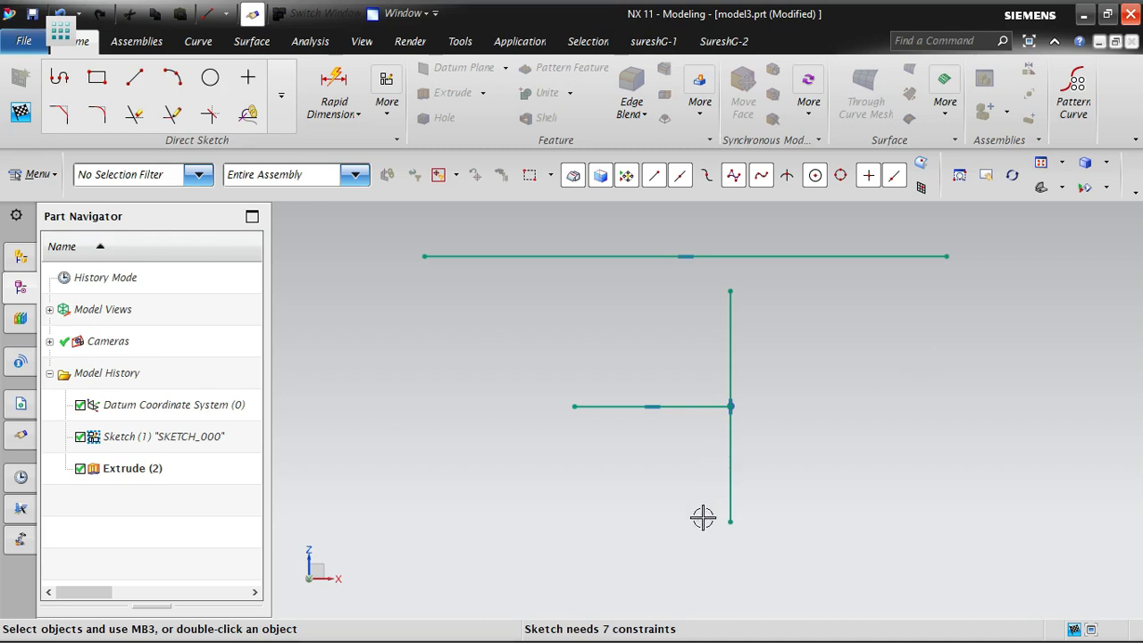
Sketch a circle below the short horizontal line, tangent to the vertical line, and inspect the tangent point
left_click(210, 77)
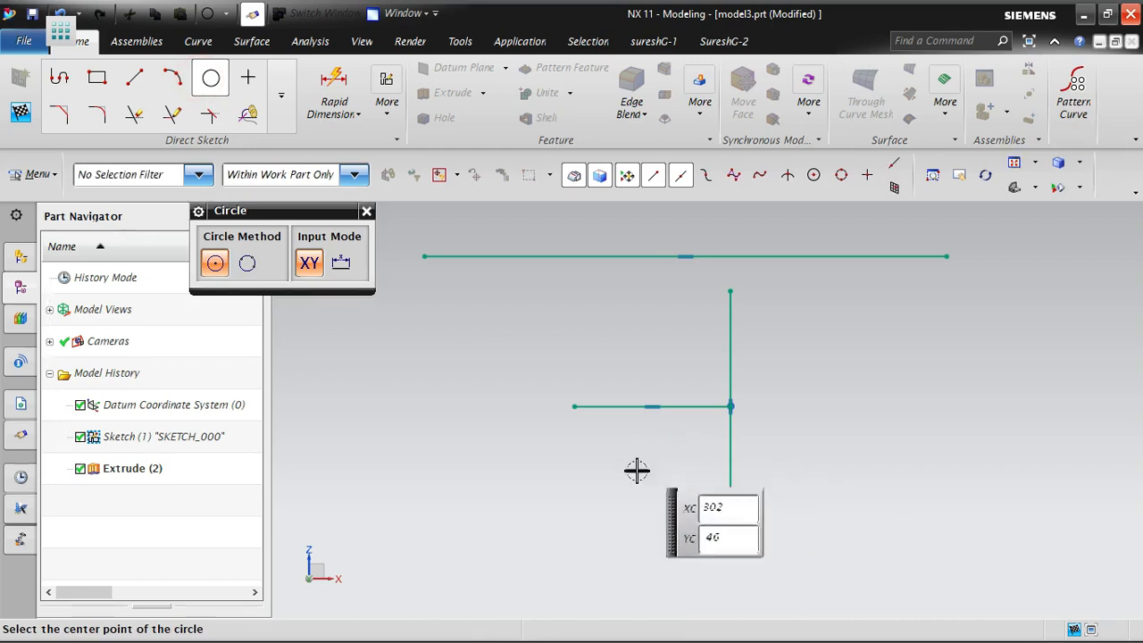
left_click(641, 498)
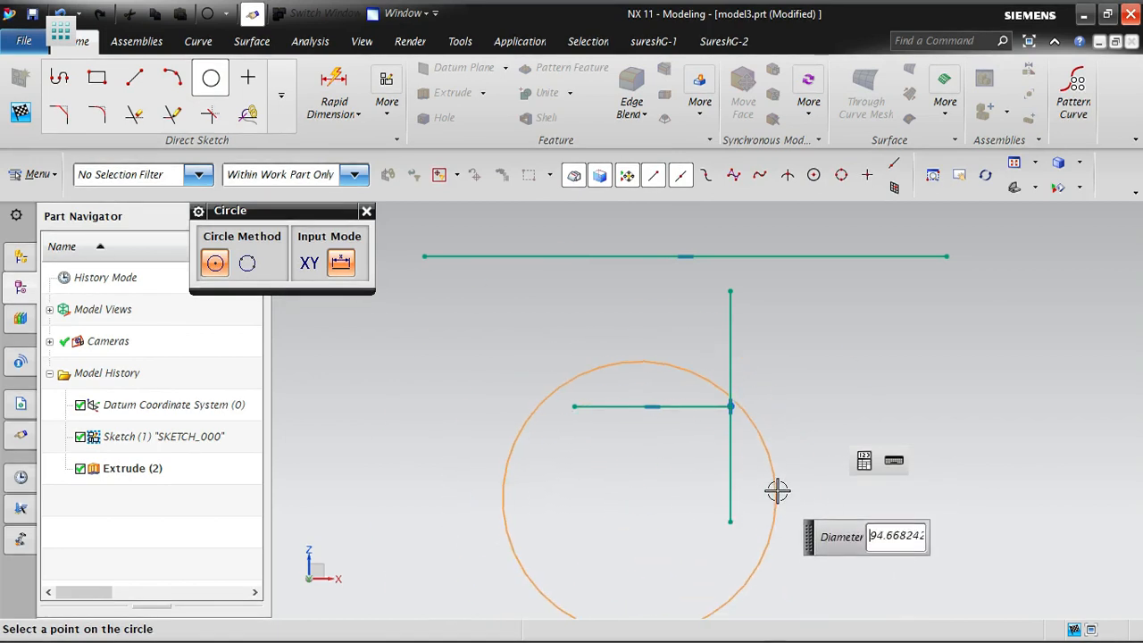
left_click(729, 464)
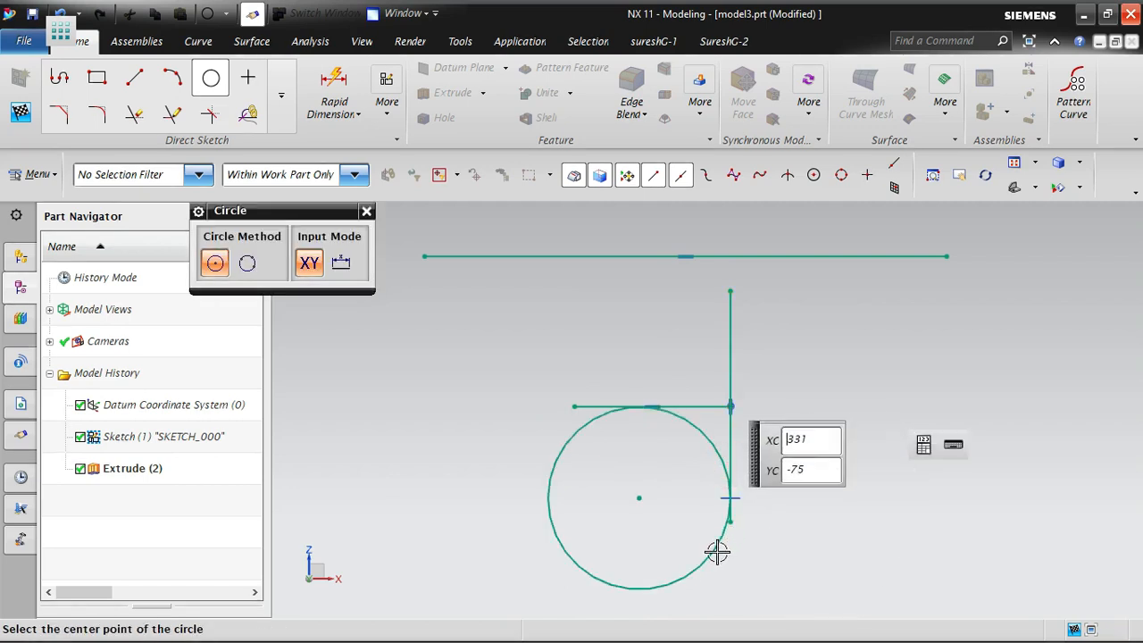
scroll(715, 548, "up", 5)
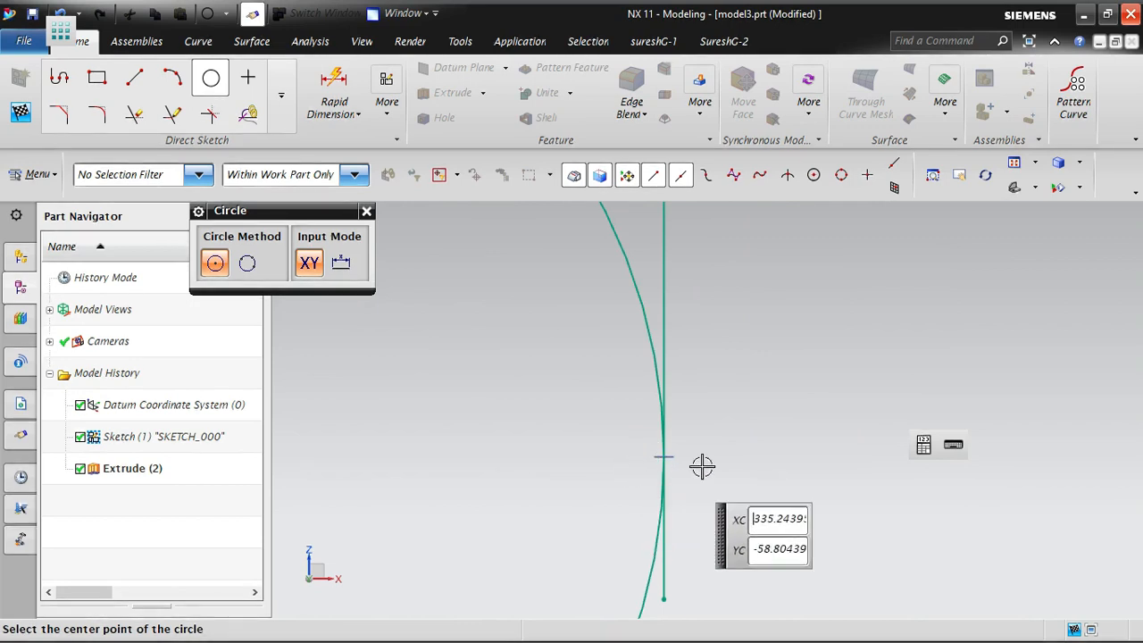
scroll(872, 382, "down", 5)
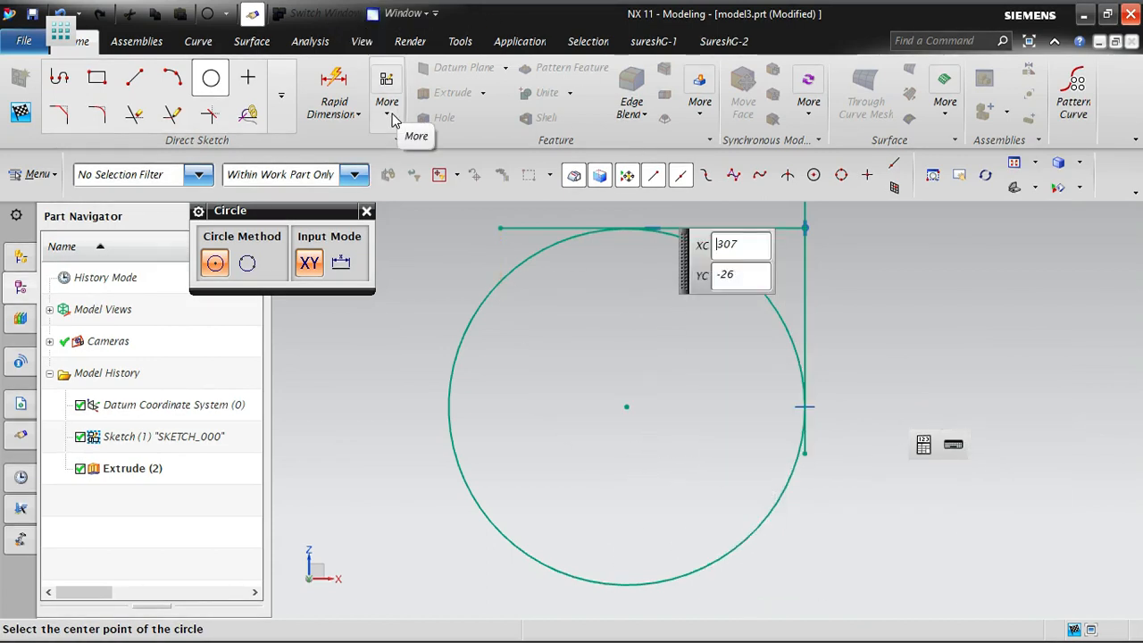
Open Geometric Constraints and look over the available constraint types and sketch constraint tools
left_click(393, 121)
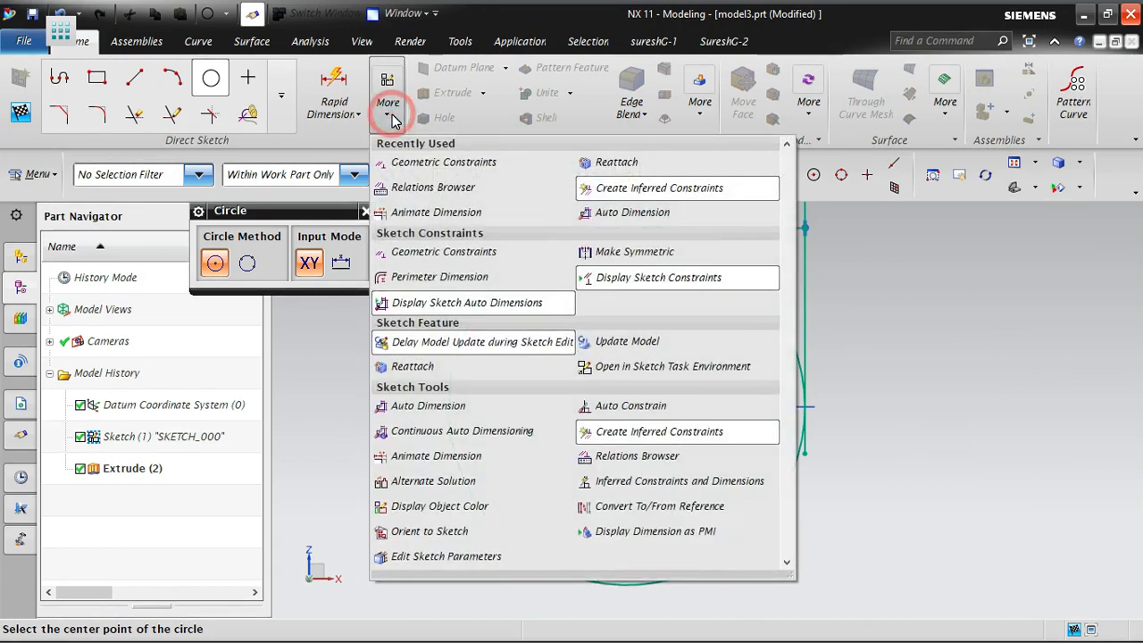
left_click(407, 253)
scroll(214, 500, "down", 3)
scroll(237, 505, "up", 10)
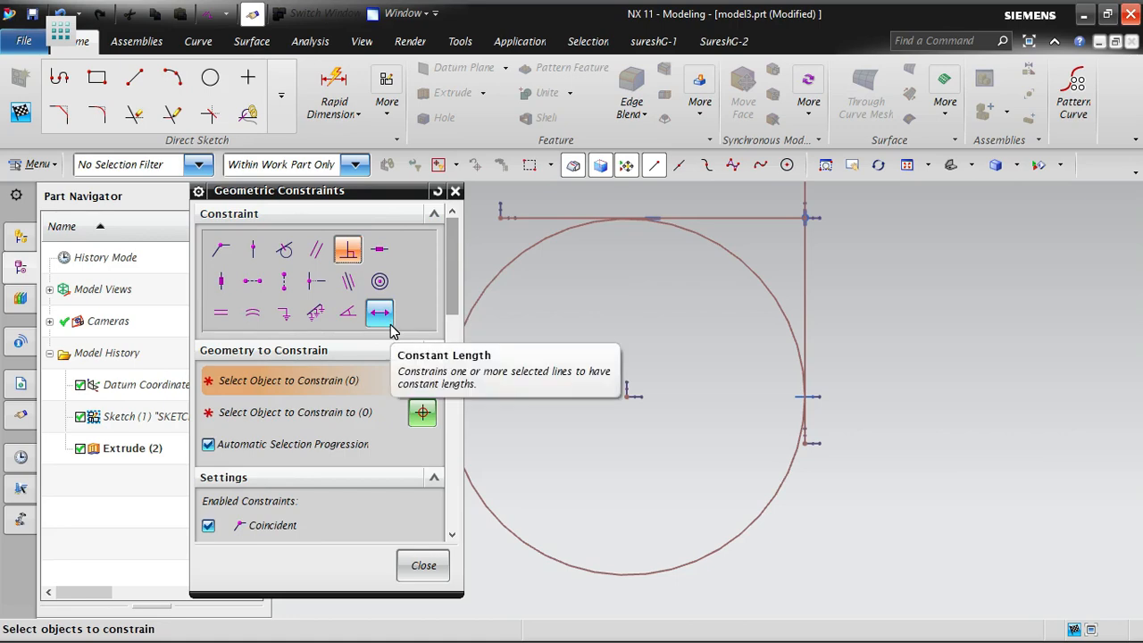
left_click(386, 106)
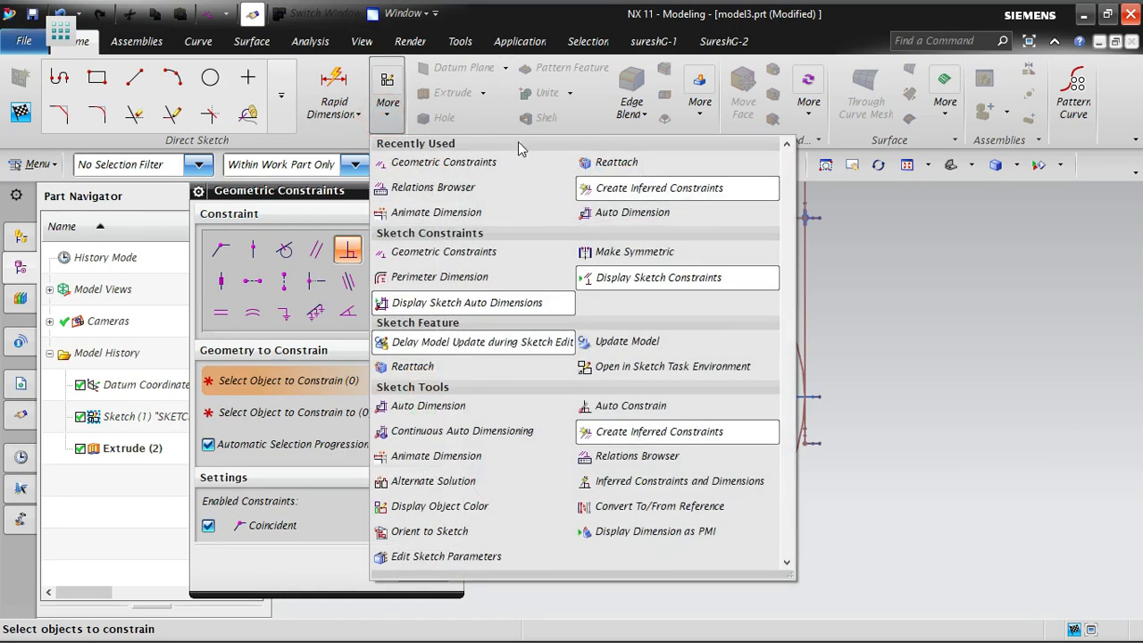
left_click(955, 368)
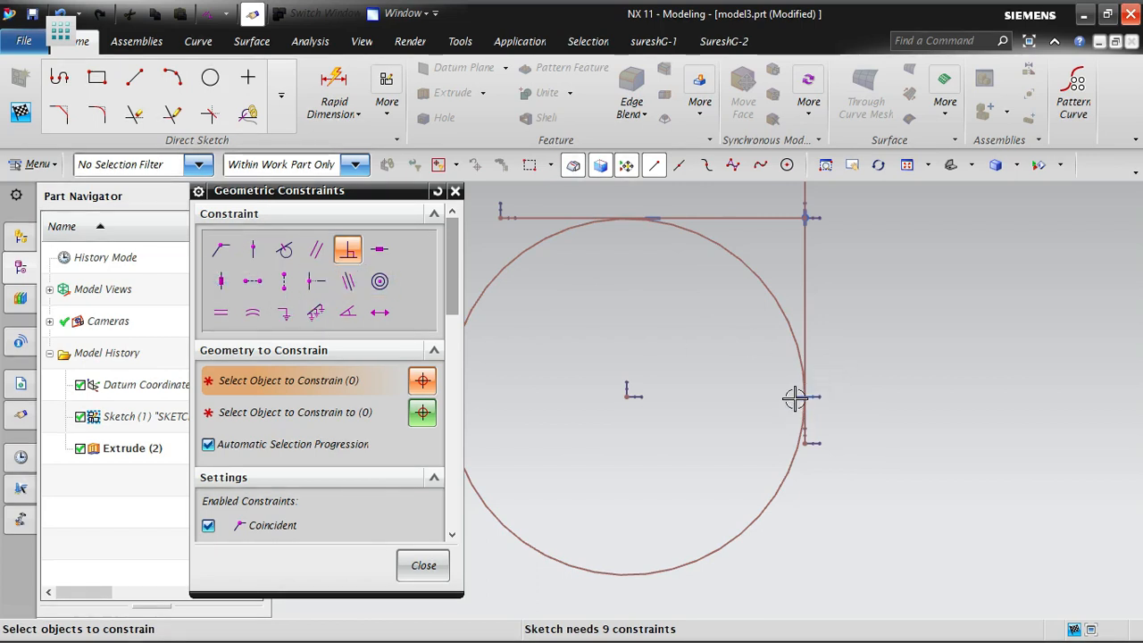
Sketch another vertical line parallel to the existing one, on the side away from the circle
left_click(134, 77)
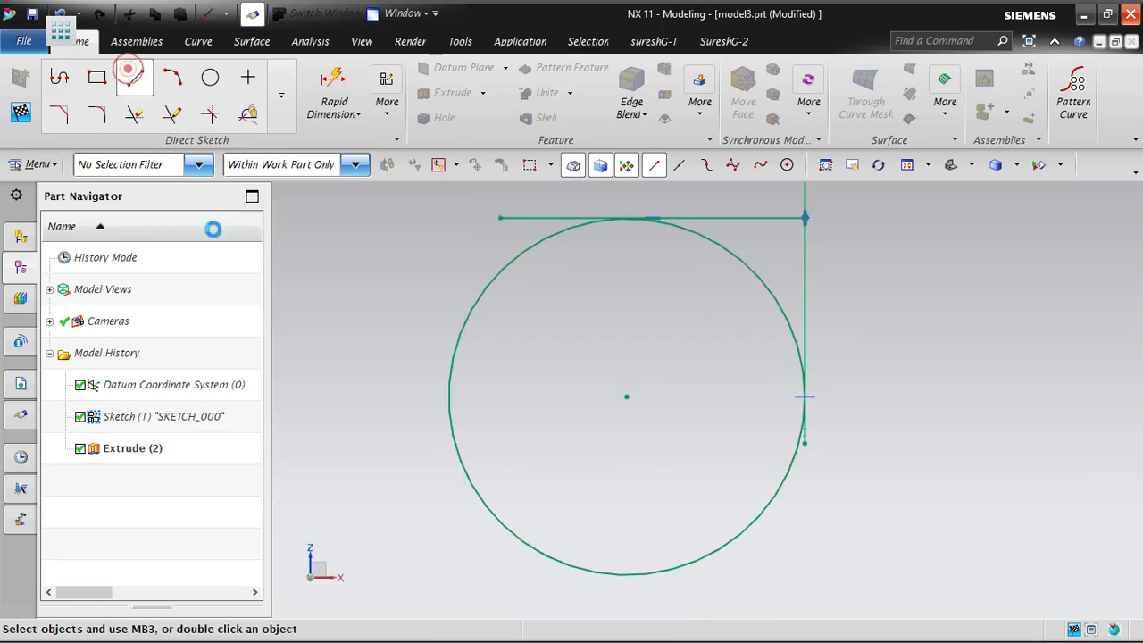
scroll(669, 582, "down", 2)
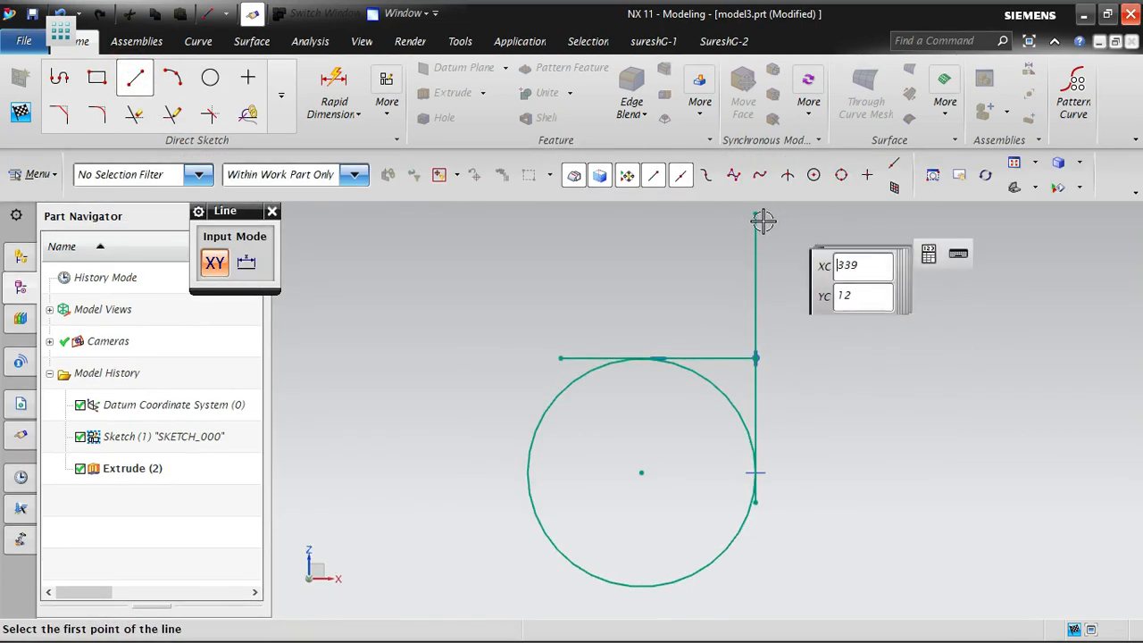
left_click(824, 212)
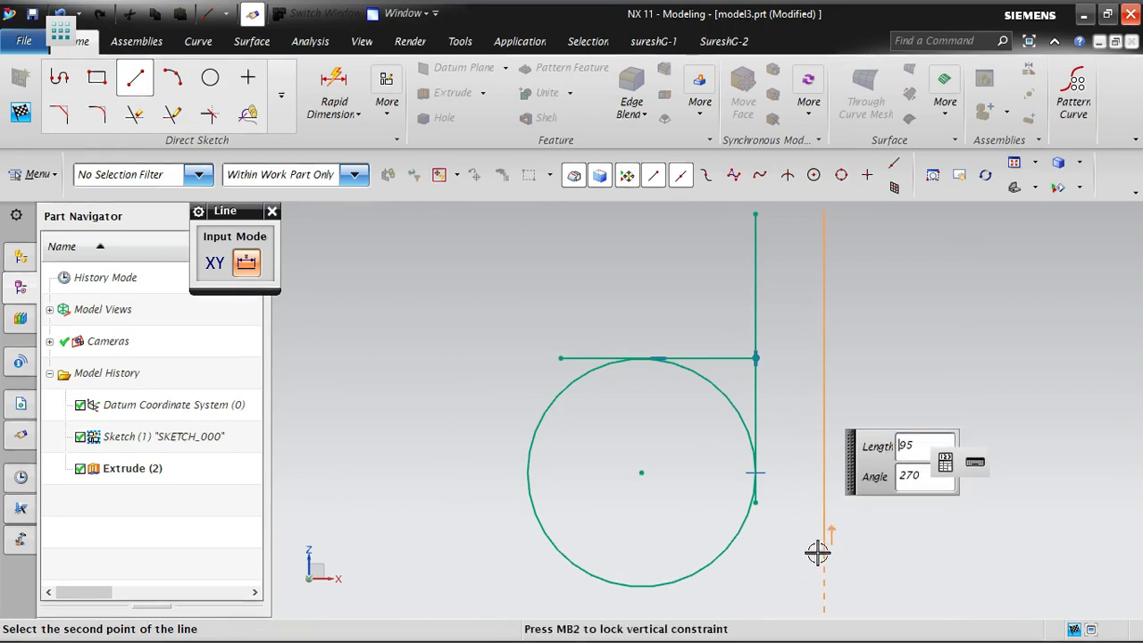
left_click(826, 498)
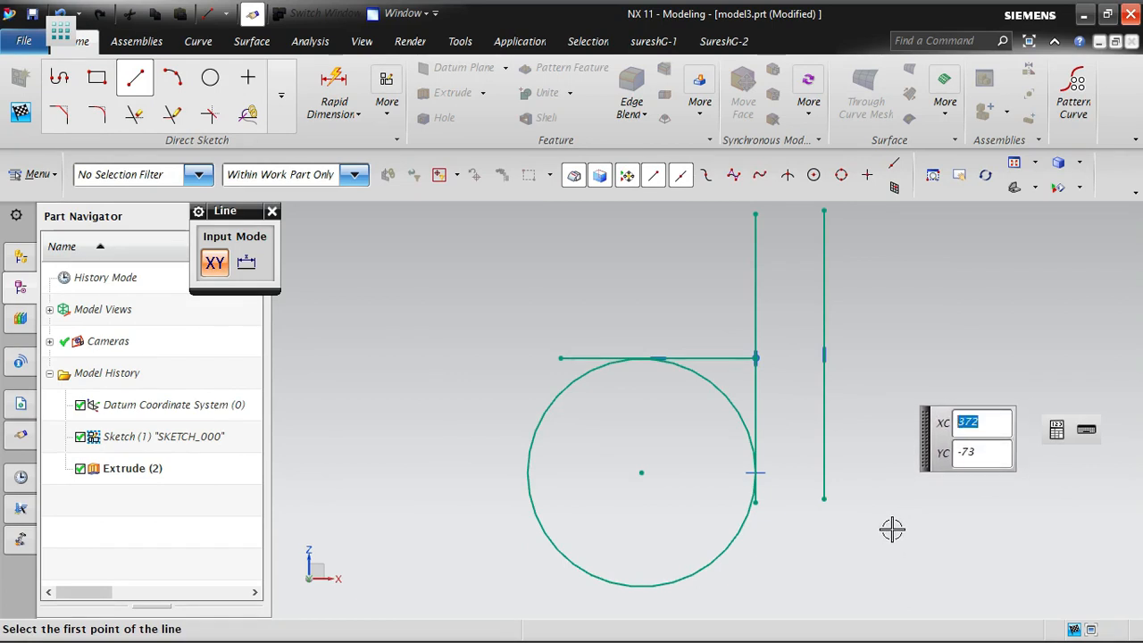
key("Escape")
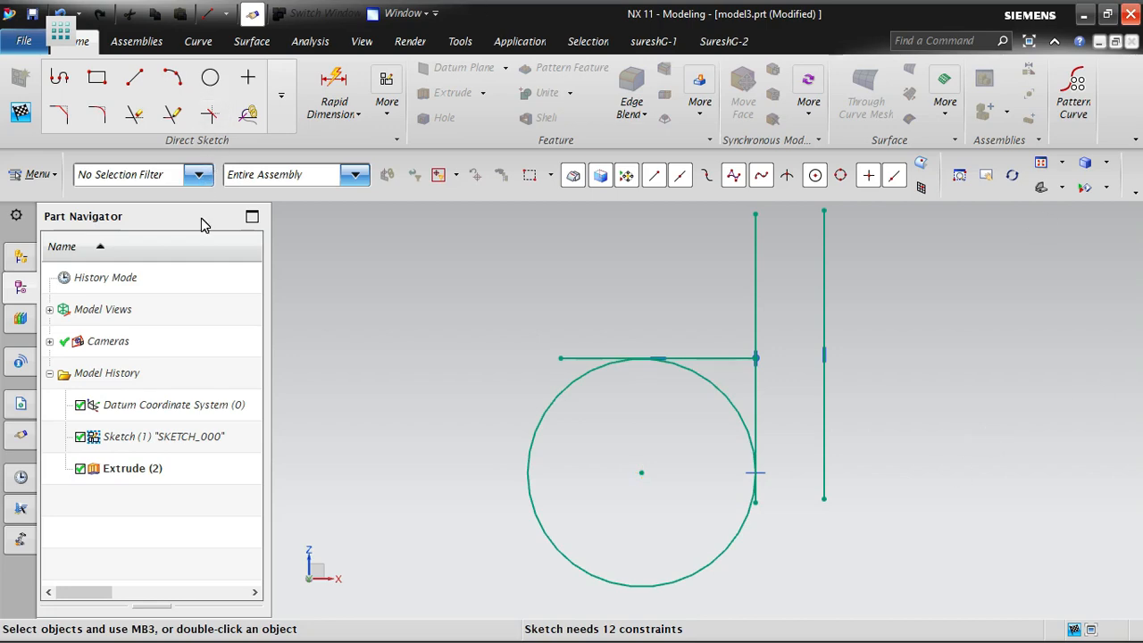
left_click(386, 98)
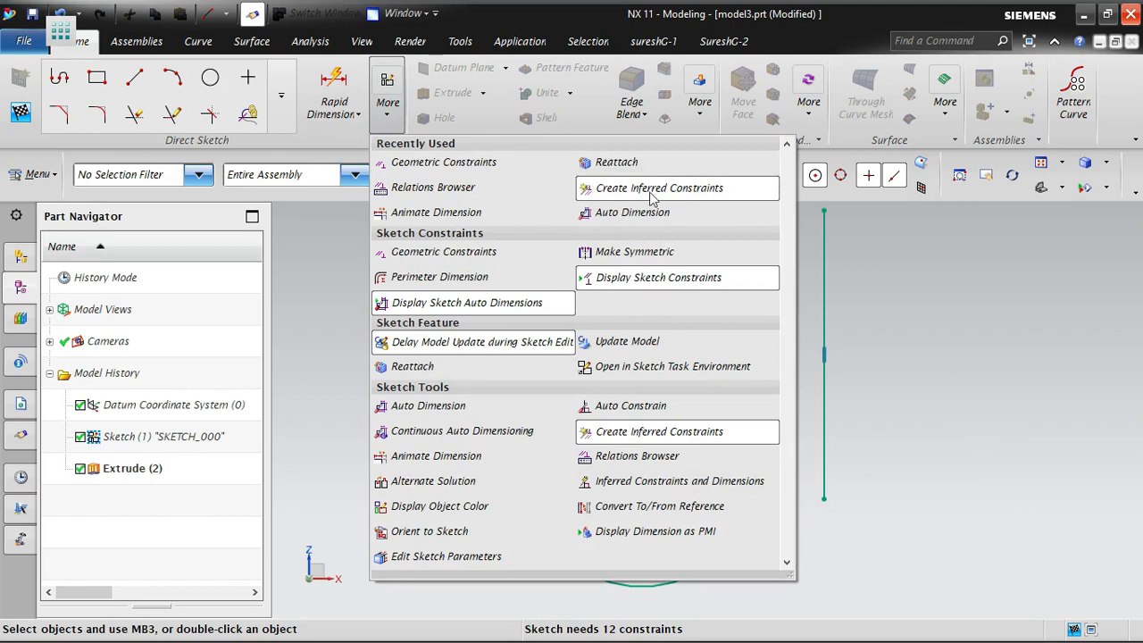
left_click(971, 361)
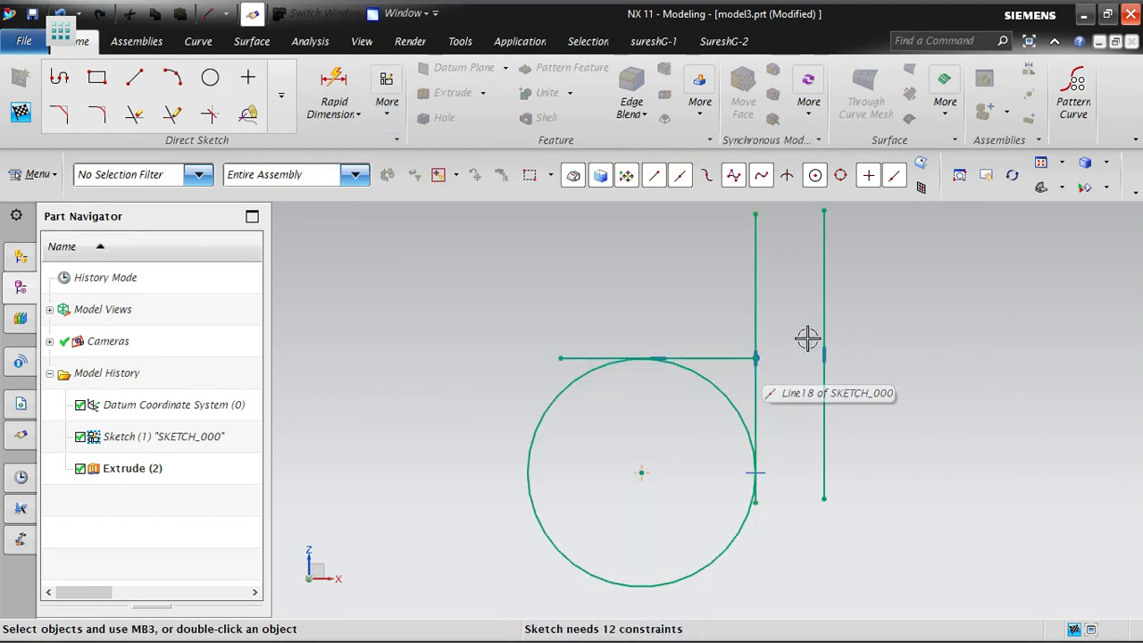
left_click(388, 104)
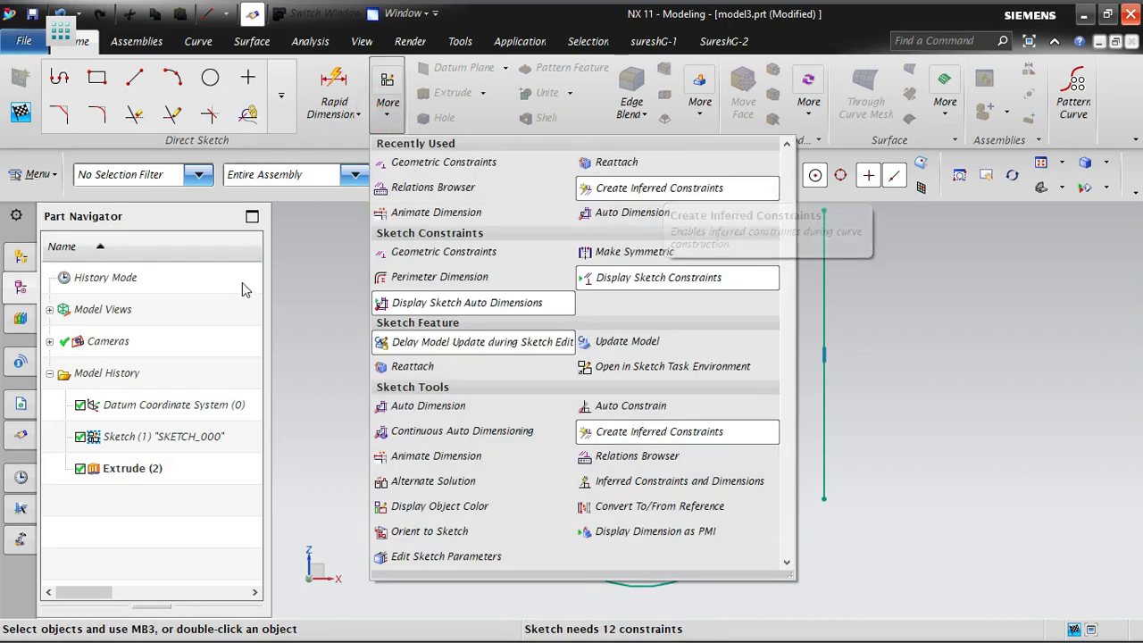
left_click(277, 341)
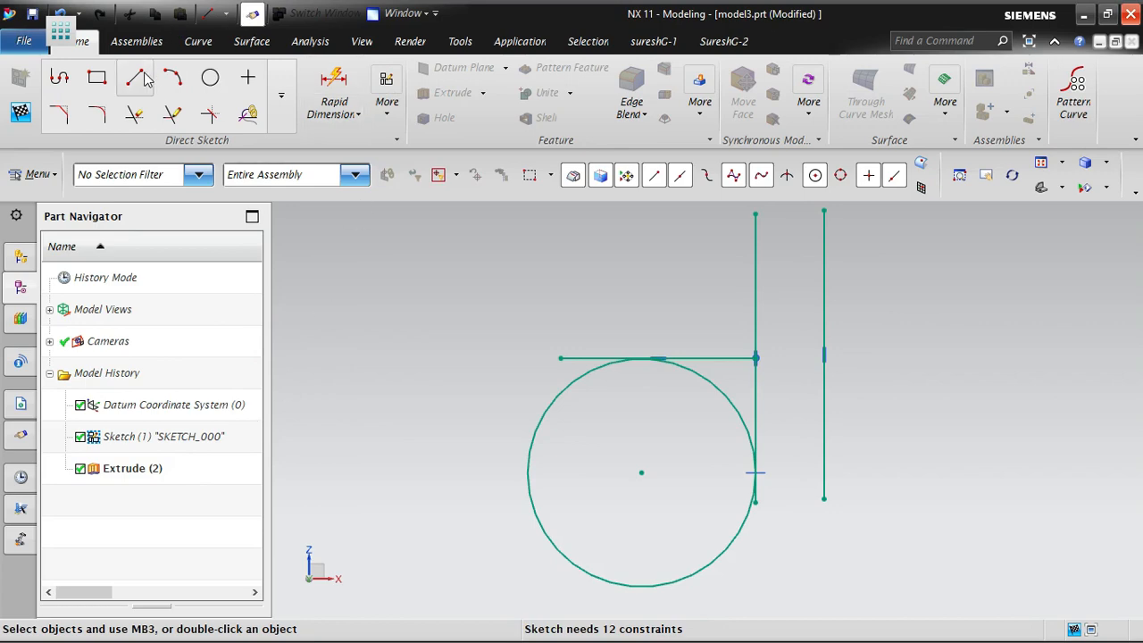
left_click(386, 114)
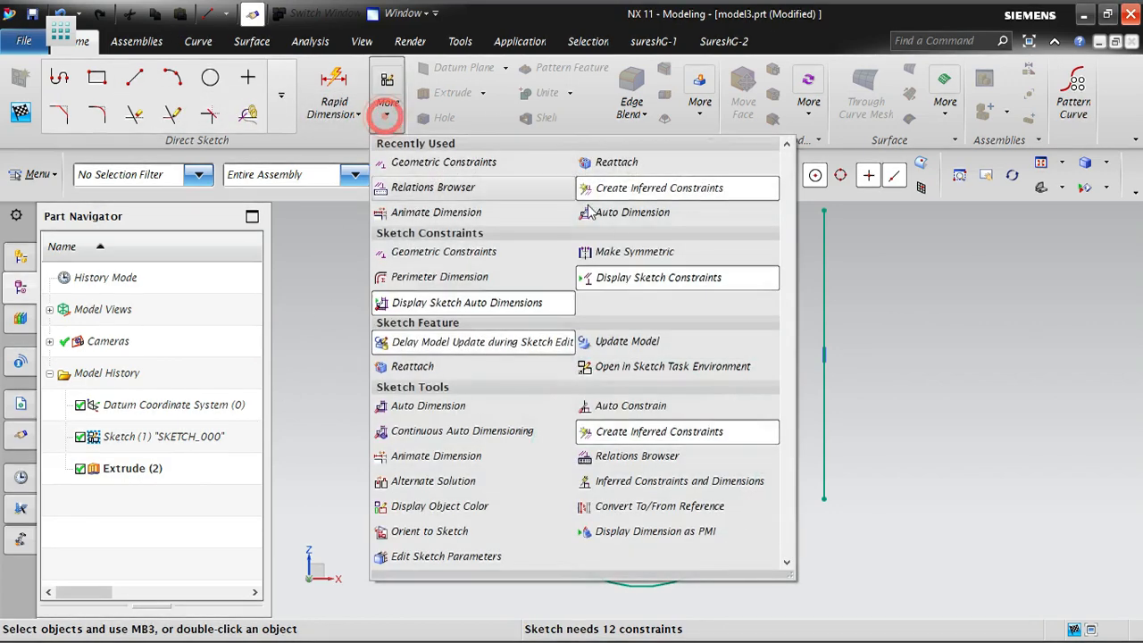
left_click(924, 327)
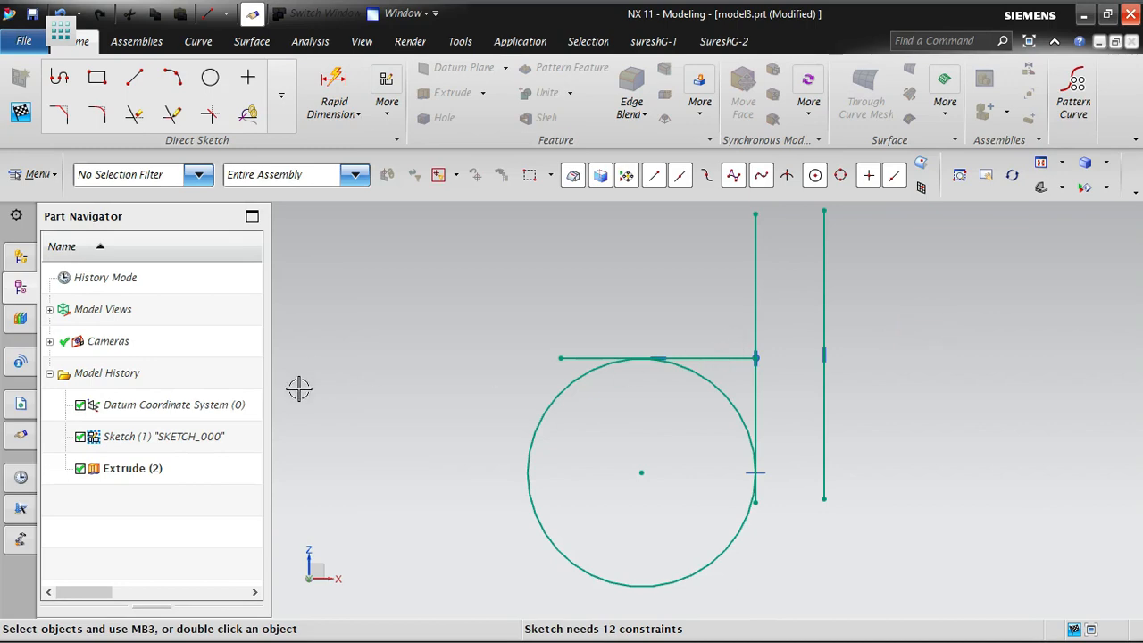
Turn off Create Inferred Constraints with an empty area of the sketch in view
scroll(312, 393, "down", 3)
scroll(993, 306, "up", 4)
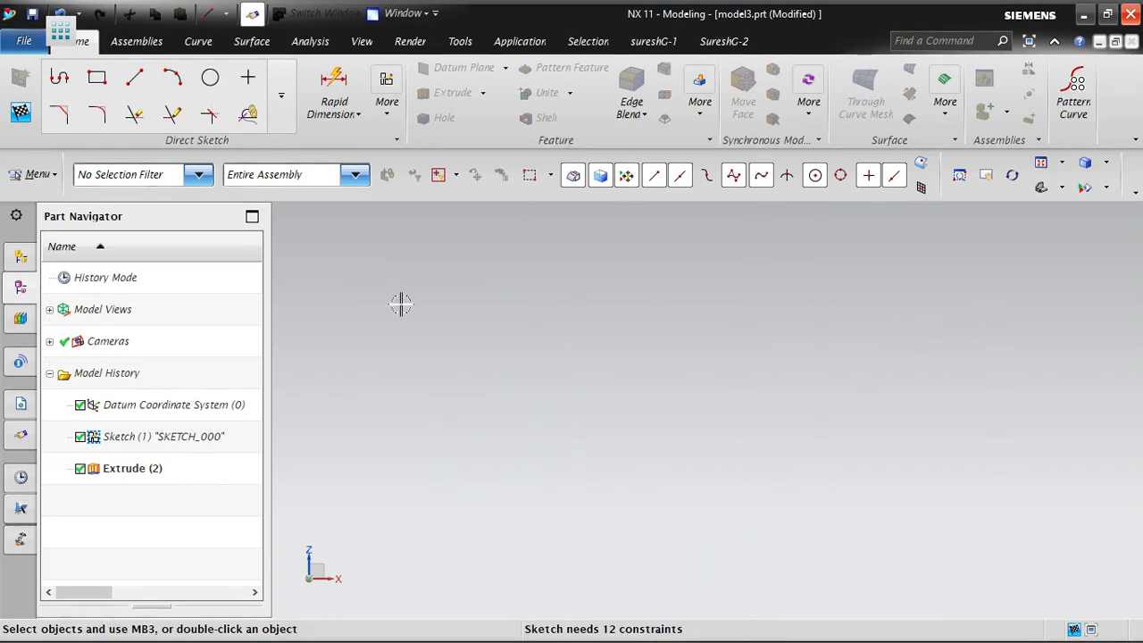
left_click(387, 108)
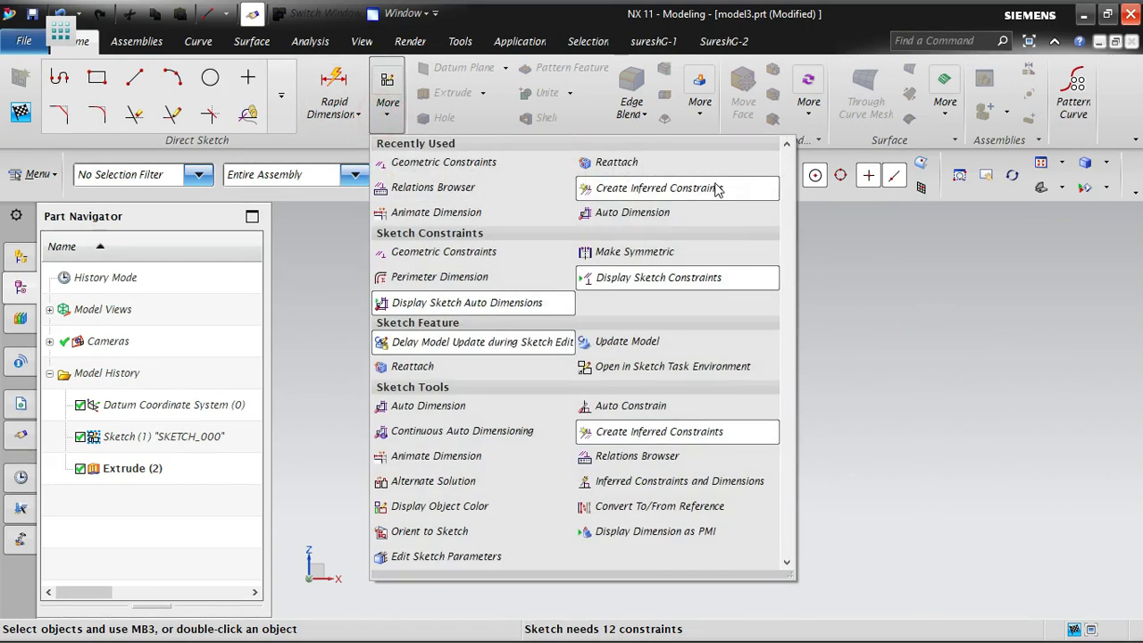
left_click(715, 188)
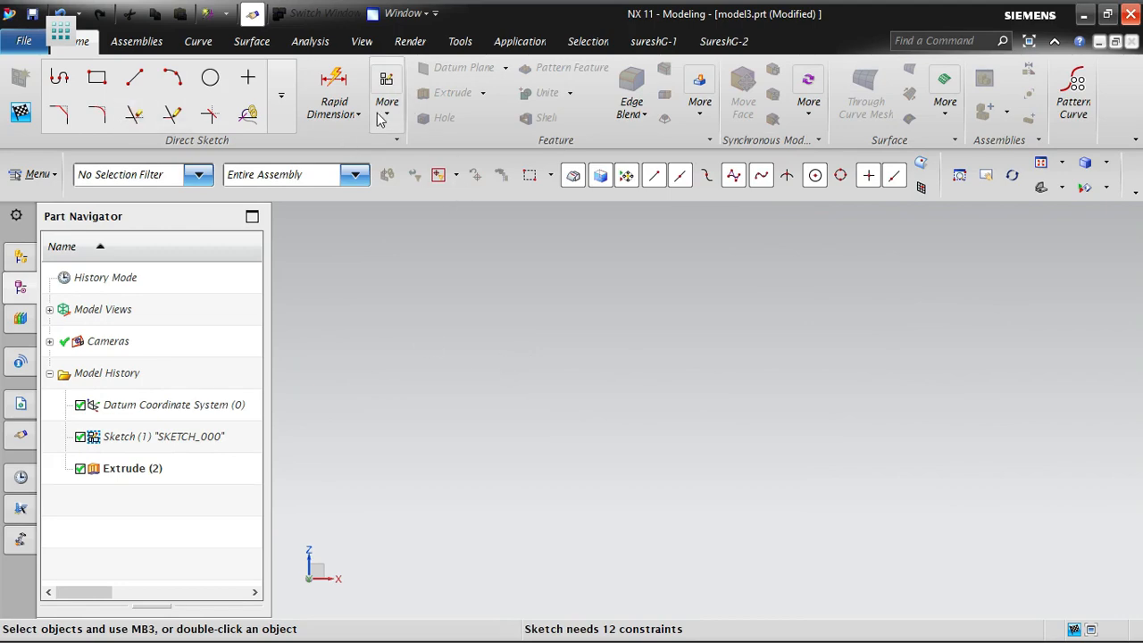
left_click(382, 114)
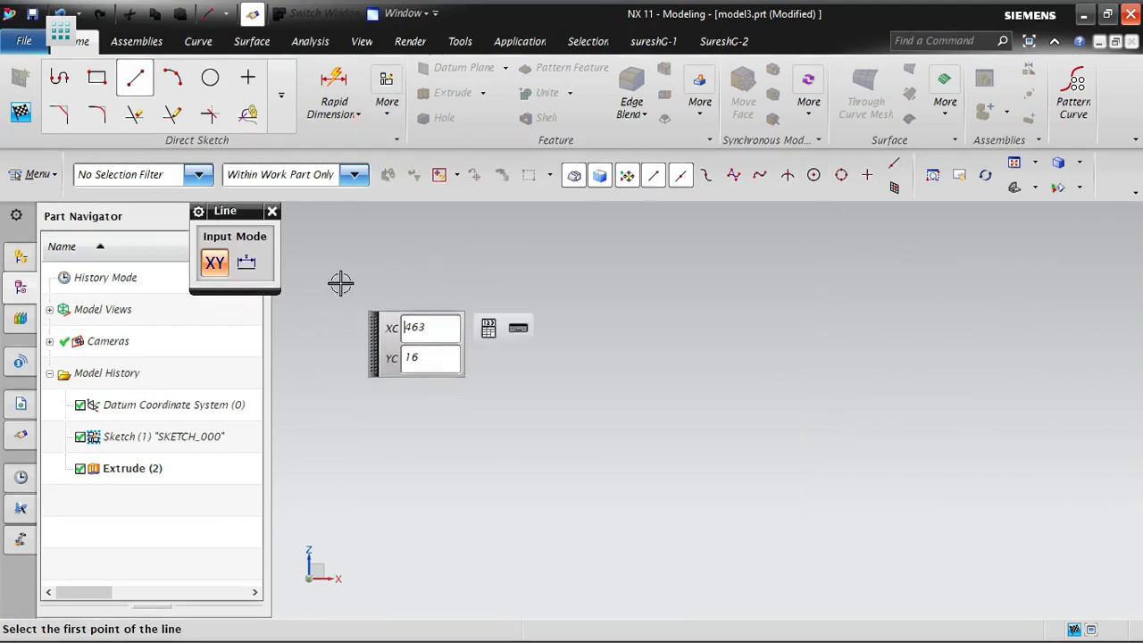
Sketch a horizontal line about 93 long in the empty area and a separate vertical line below it near its far end
left_click(340, 282)
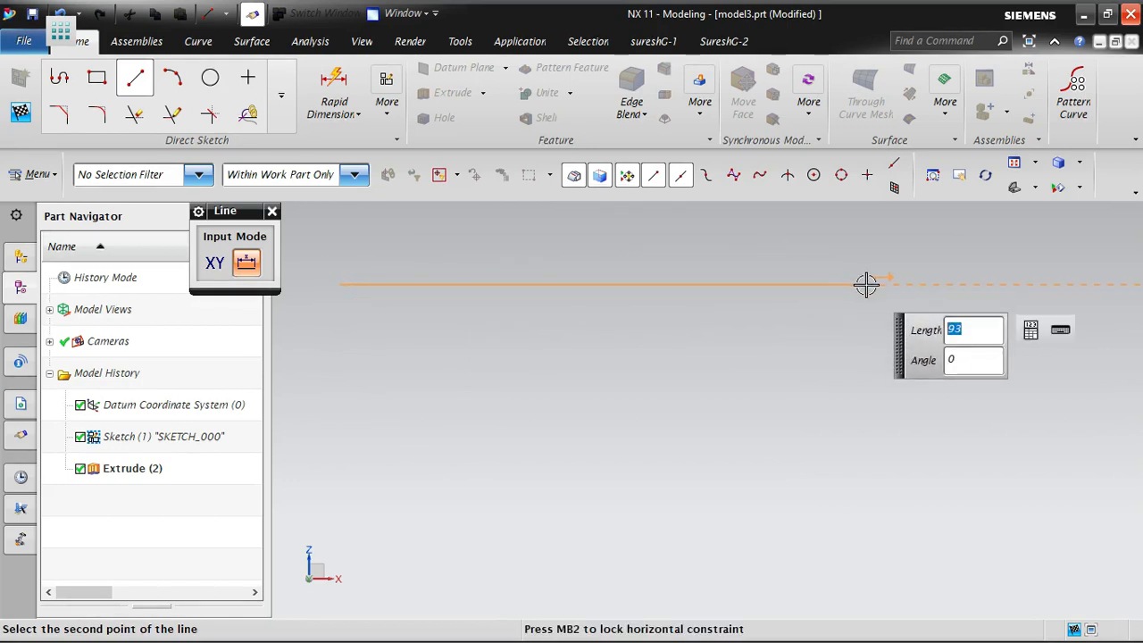
left_click(864, 284)
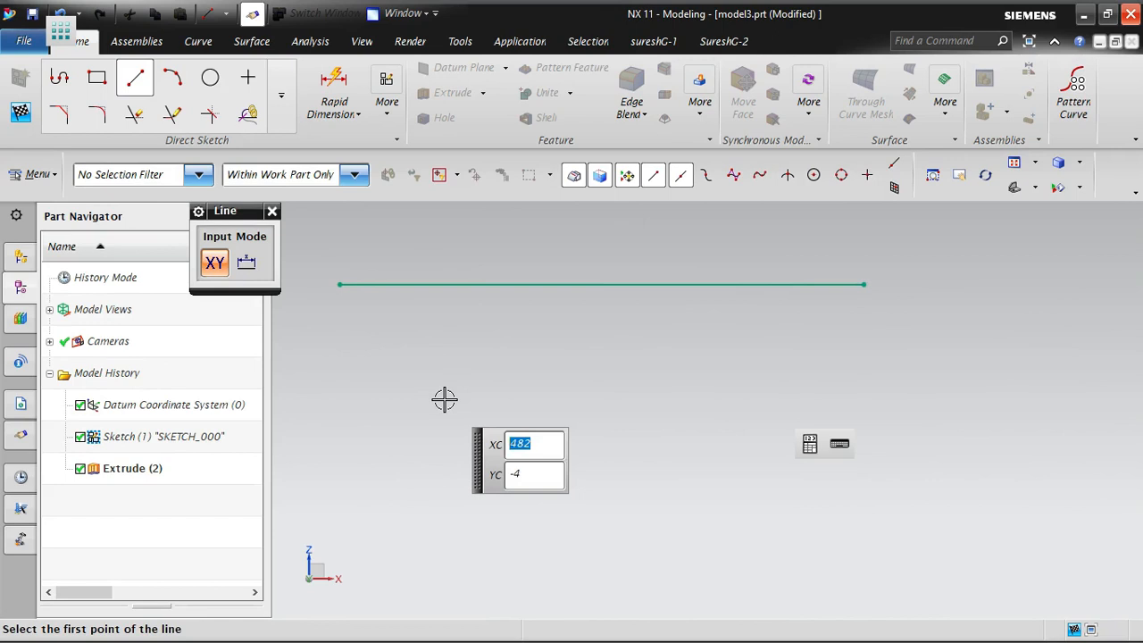
left_click(780, 318)
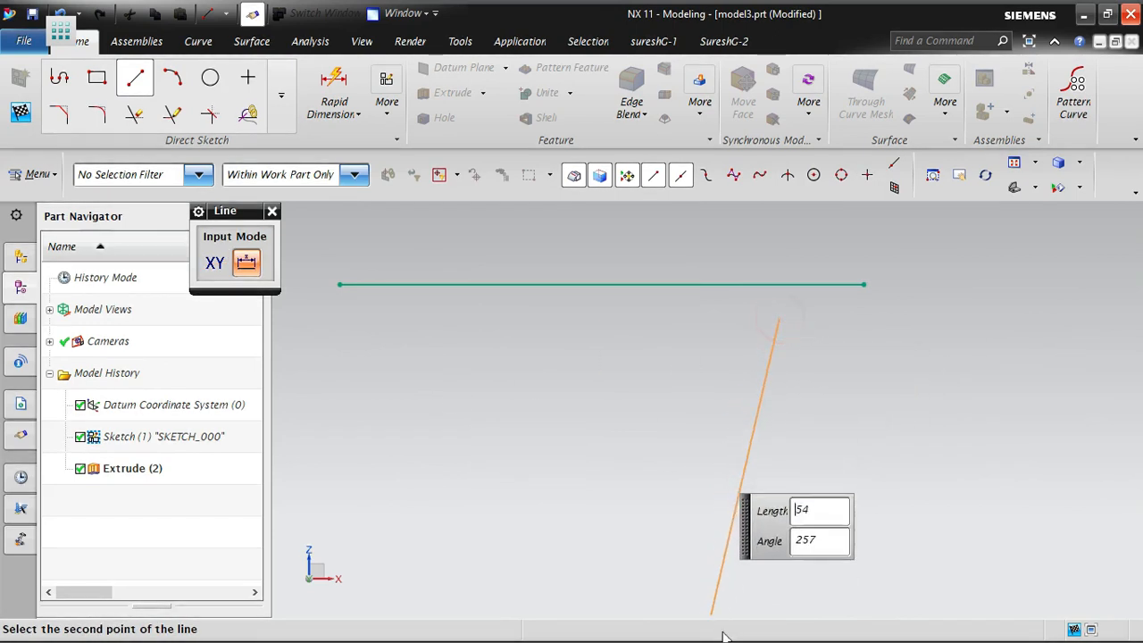
left_click(782, 577)
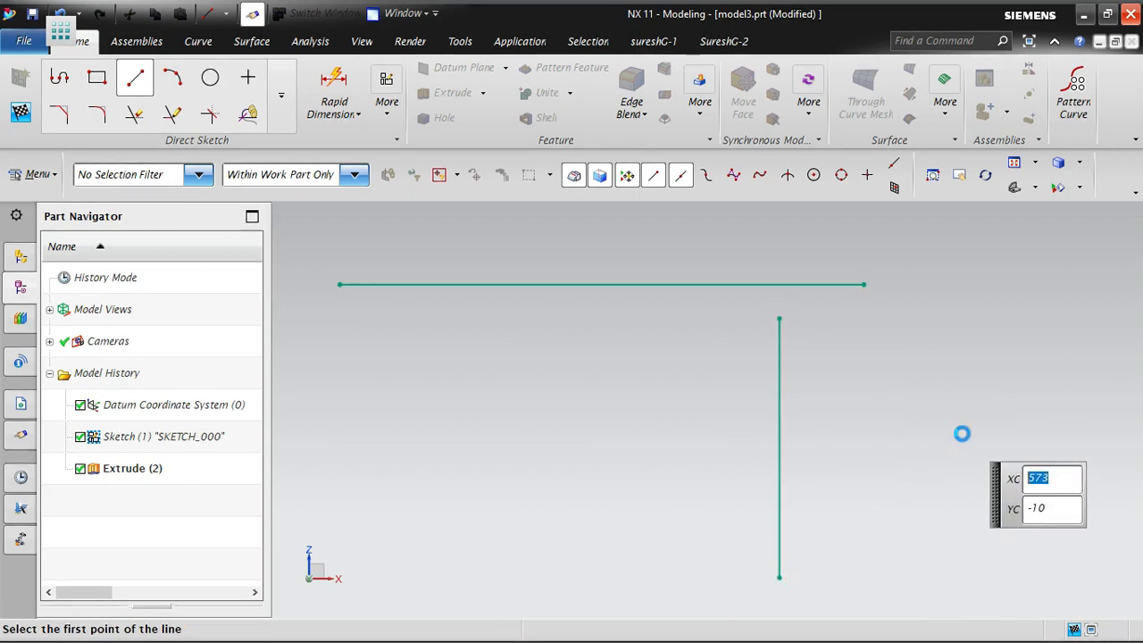
key("Escape")
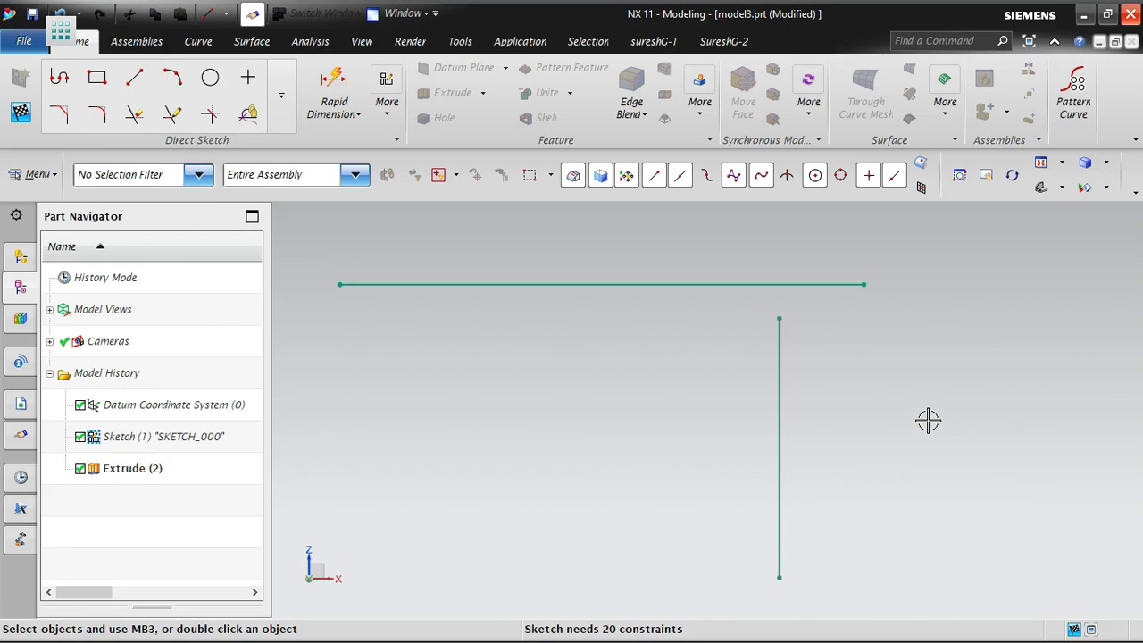
Apply a Horizontal constraint to the upper line and a Vertical constraint to the other line, and look up the Create Inferred Constraints tool
right_click(705, 284)
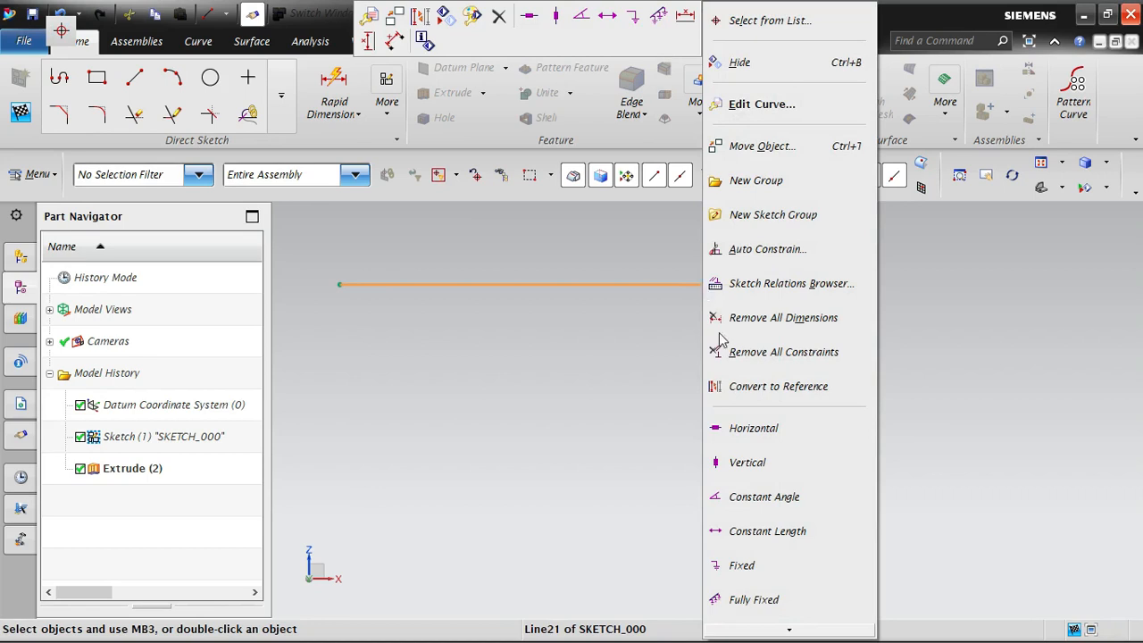
left_click(797, 430)
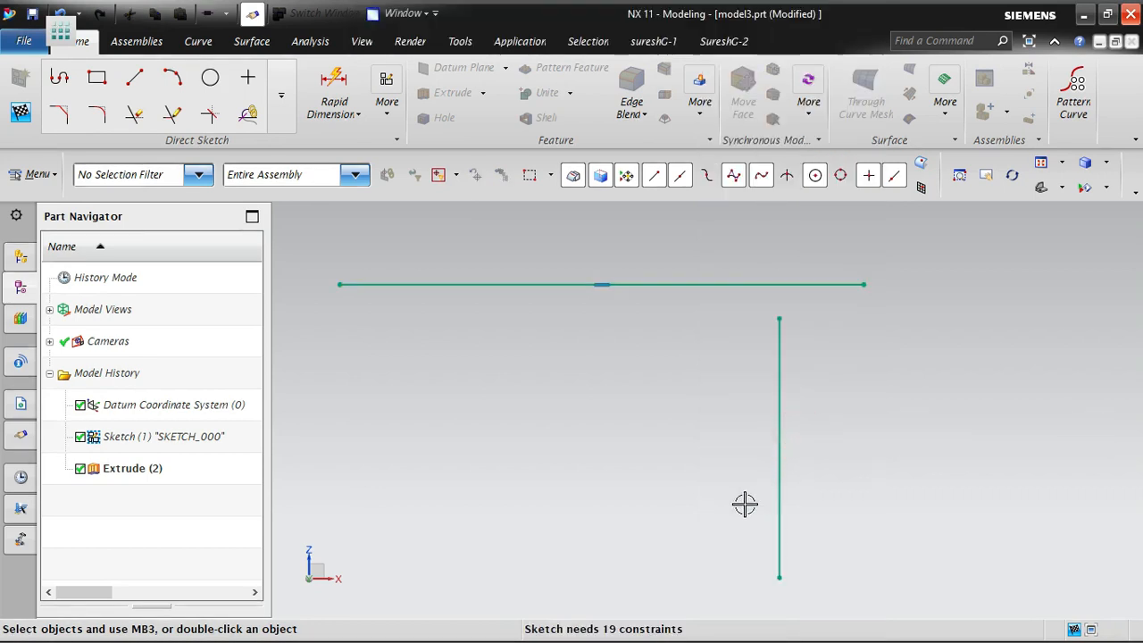
right_click(778, 411)
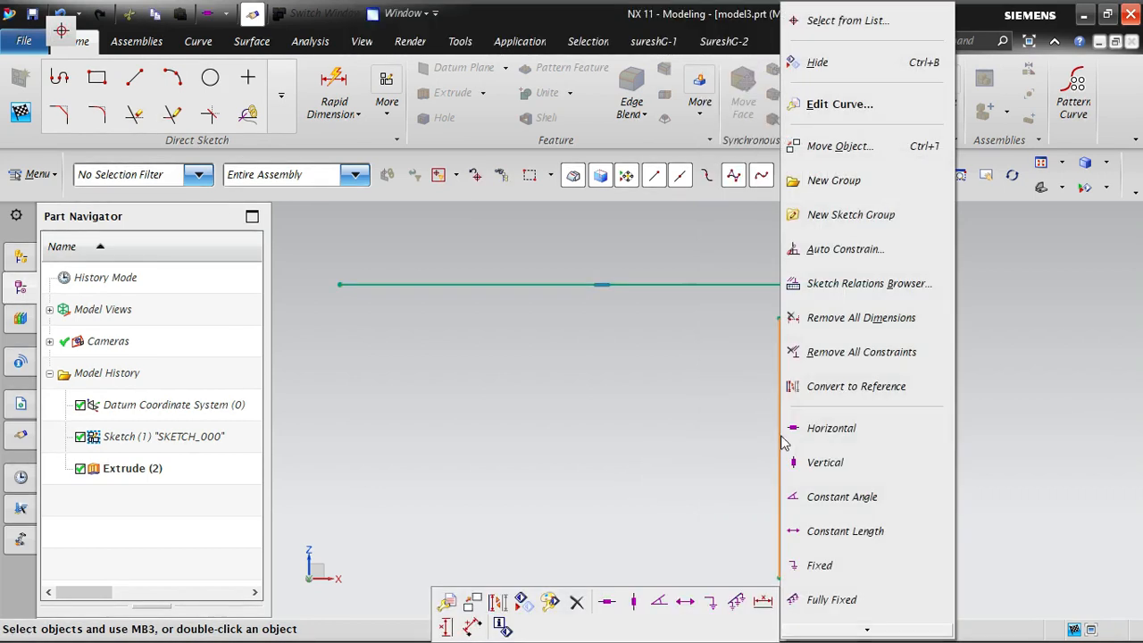
left_click(817, 462)
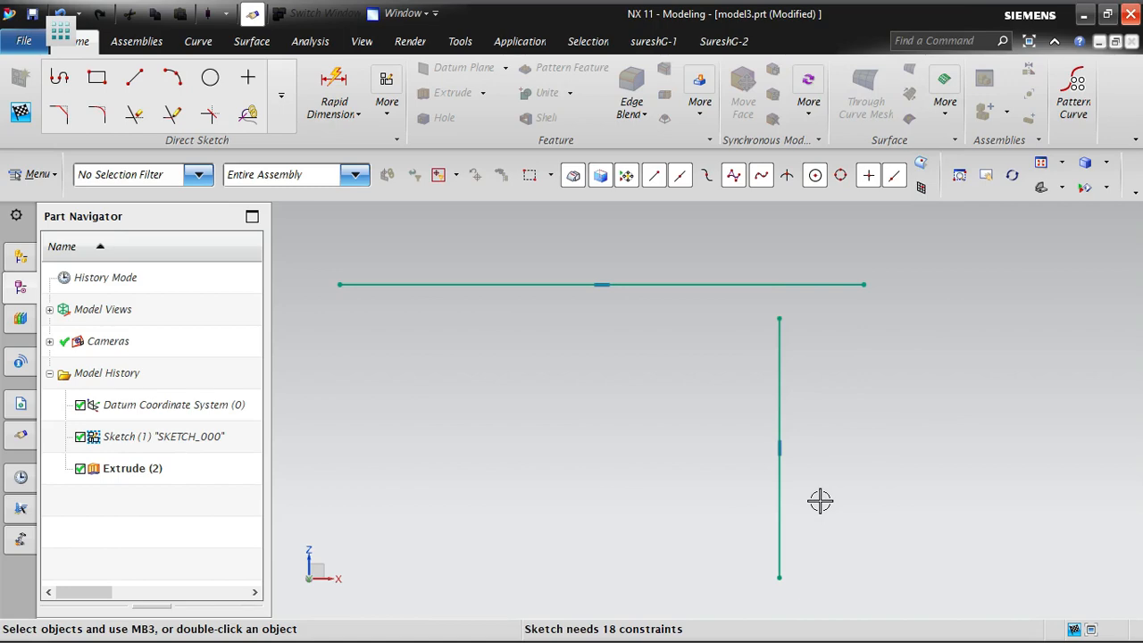
left_click(387, 113)
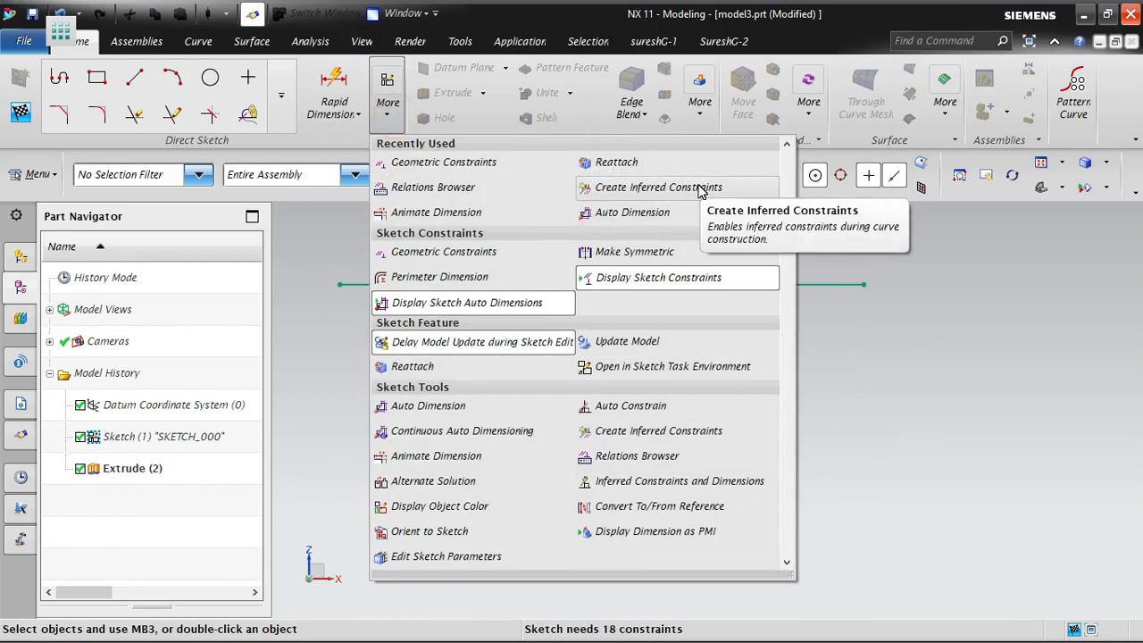
left_click(917, 369)
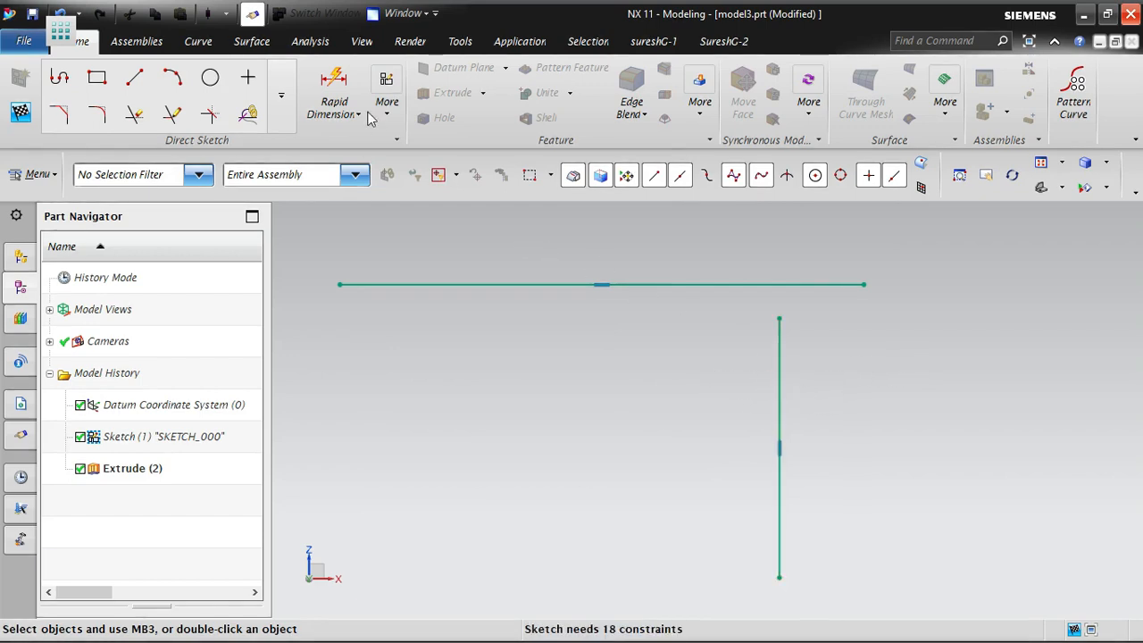
Delete the two newly drawn horizontal and vertical lines
left_click(784, 360)
right_click(717, 282)
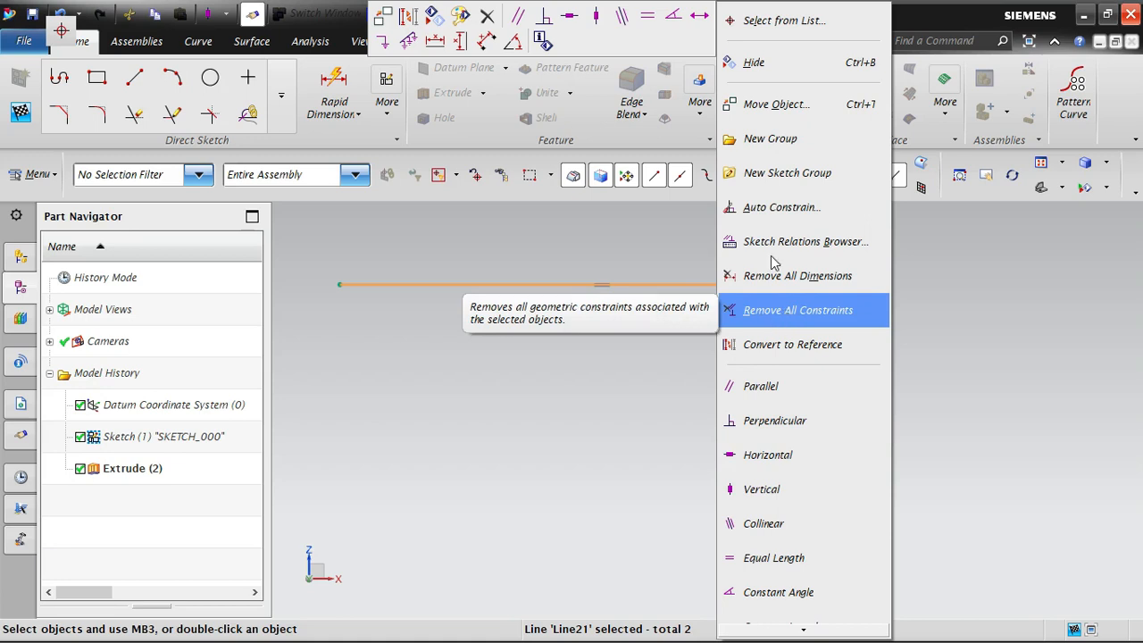
left_click(487, 18)
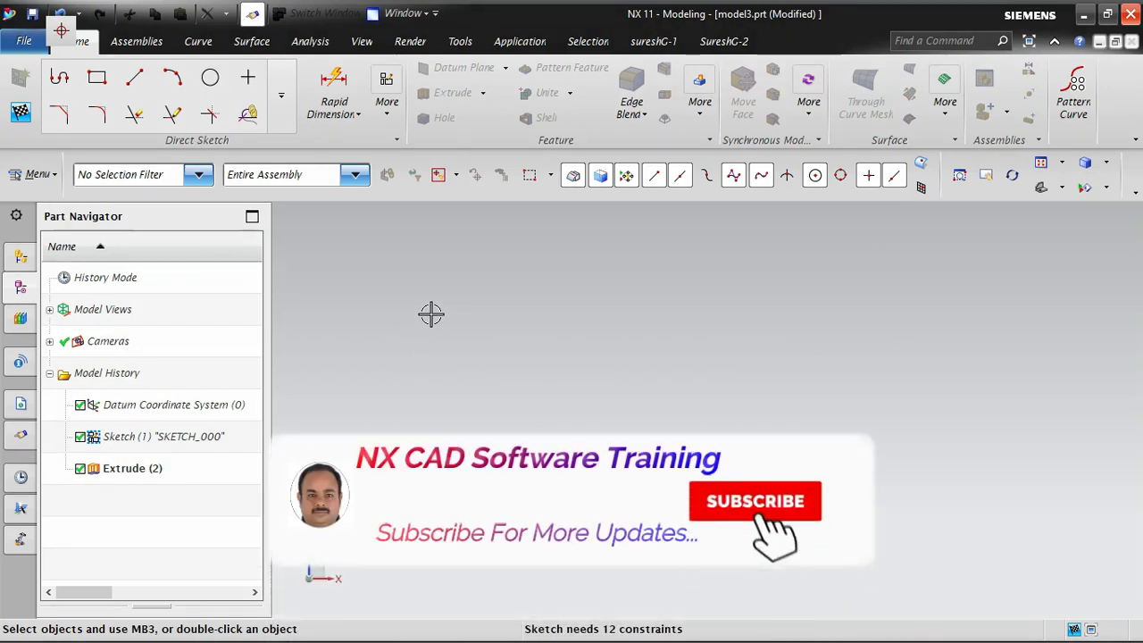
Review the Sketch Settings in Sketch Preferences, including Create Inferred Constraints and Continuous Auto Dimensioning, and leave without changes
left_click(36, 174)
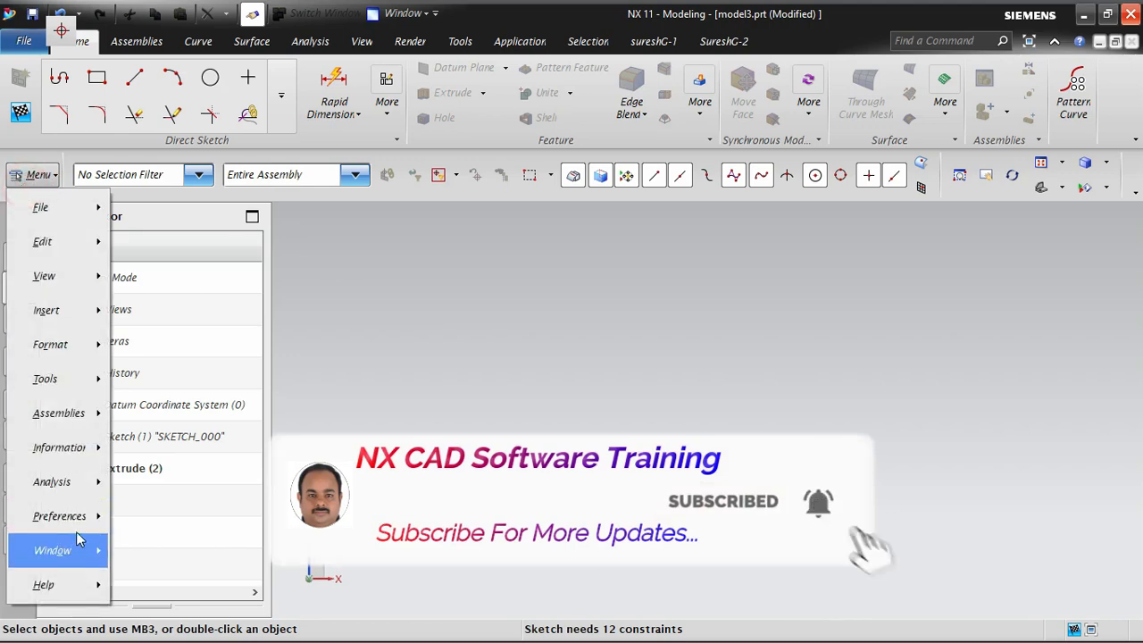
mouse_move(78, 515)
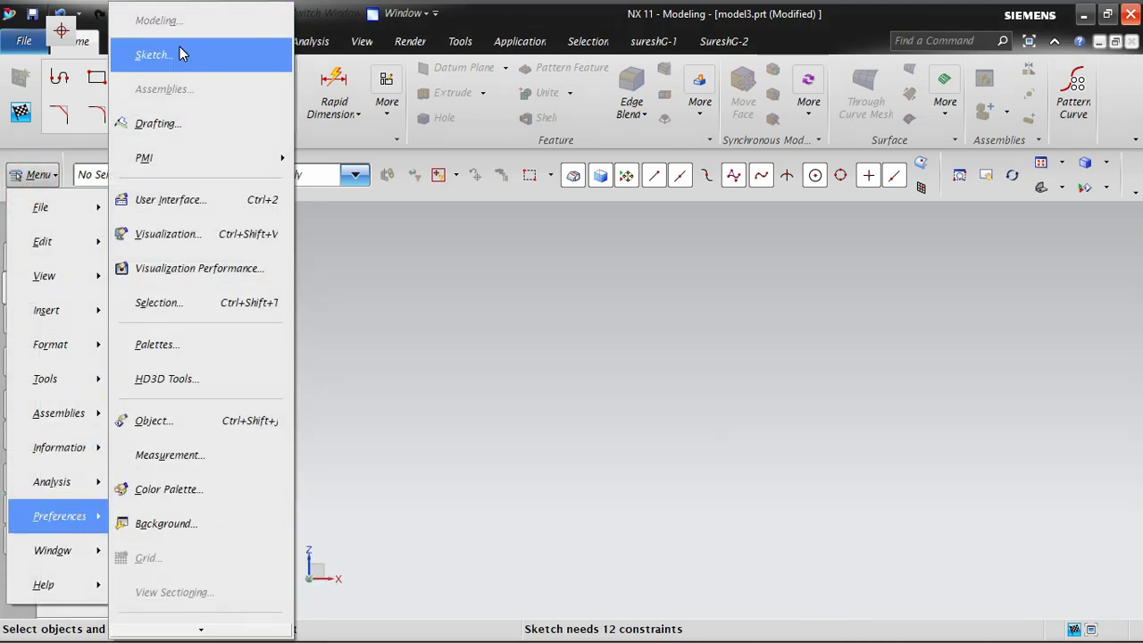
left_click(183, 54)
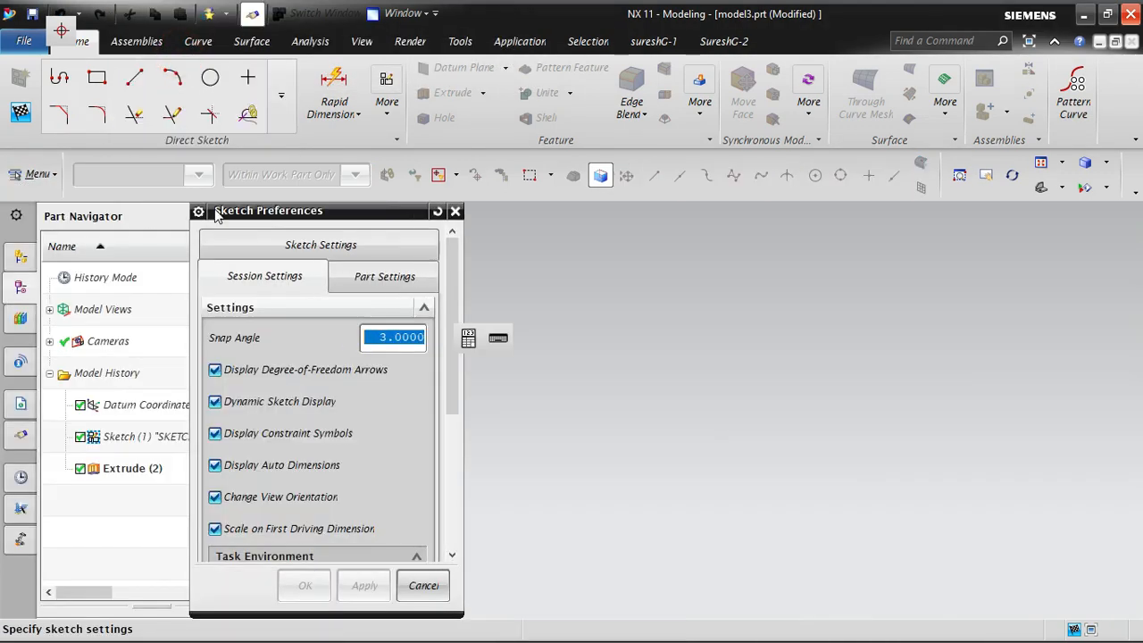
left_click(302, 251)
left_click(589, 353)
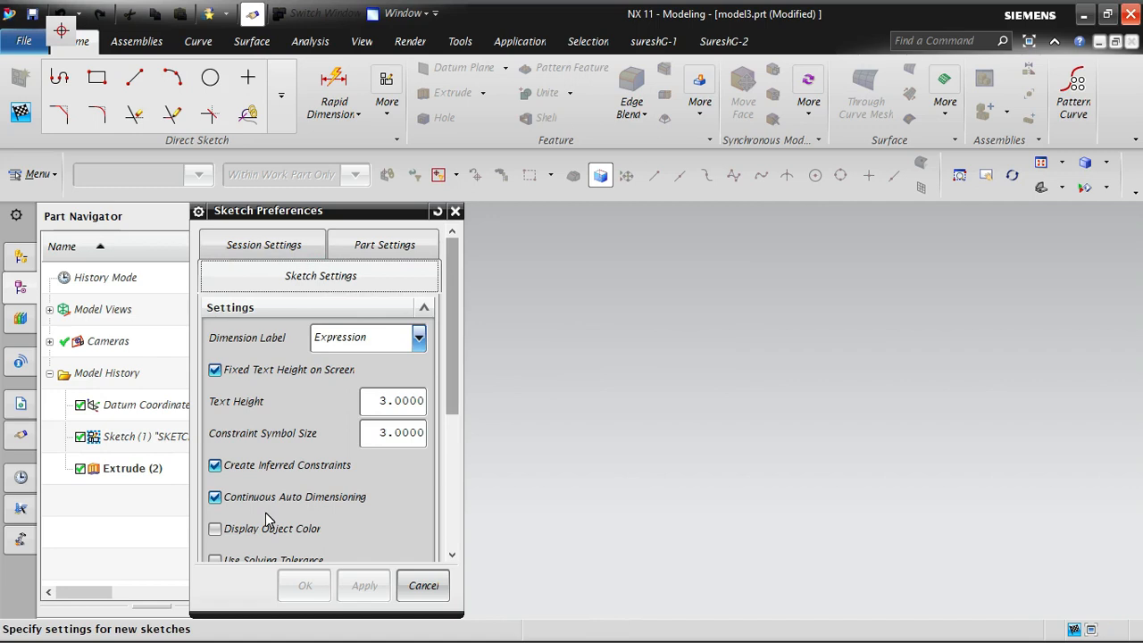
scroll(265, 518, "down", 2)
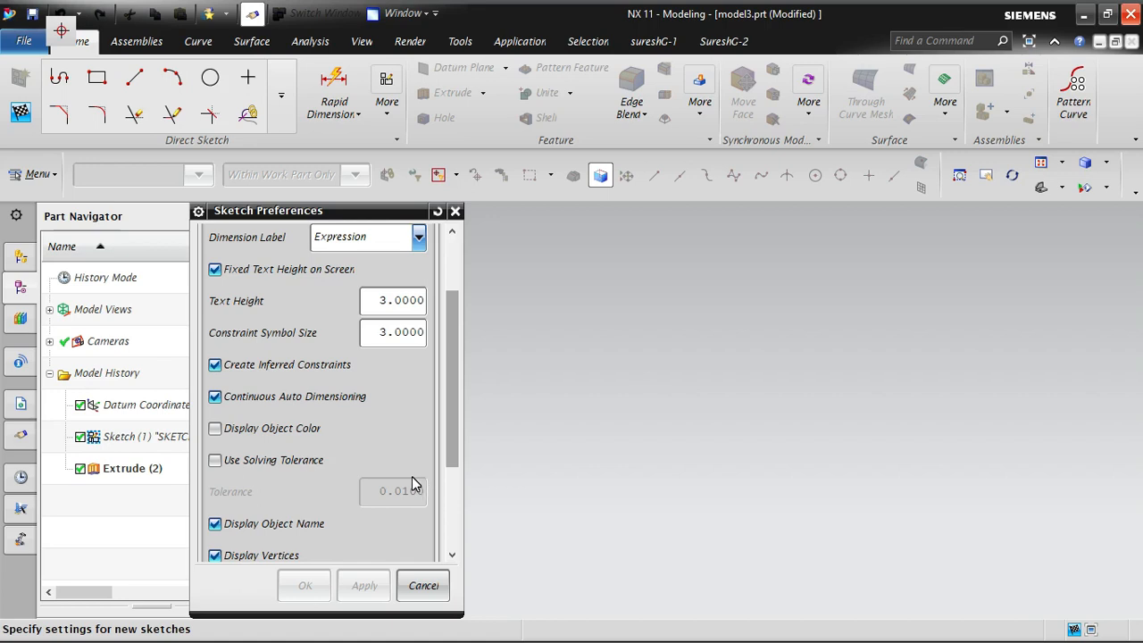
left_click(423, 585)
Finish the sketch and review the Sketch Settings for new sketches in Sketch Preferences without changing them
left_click(23, 113)
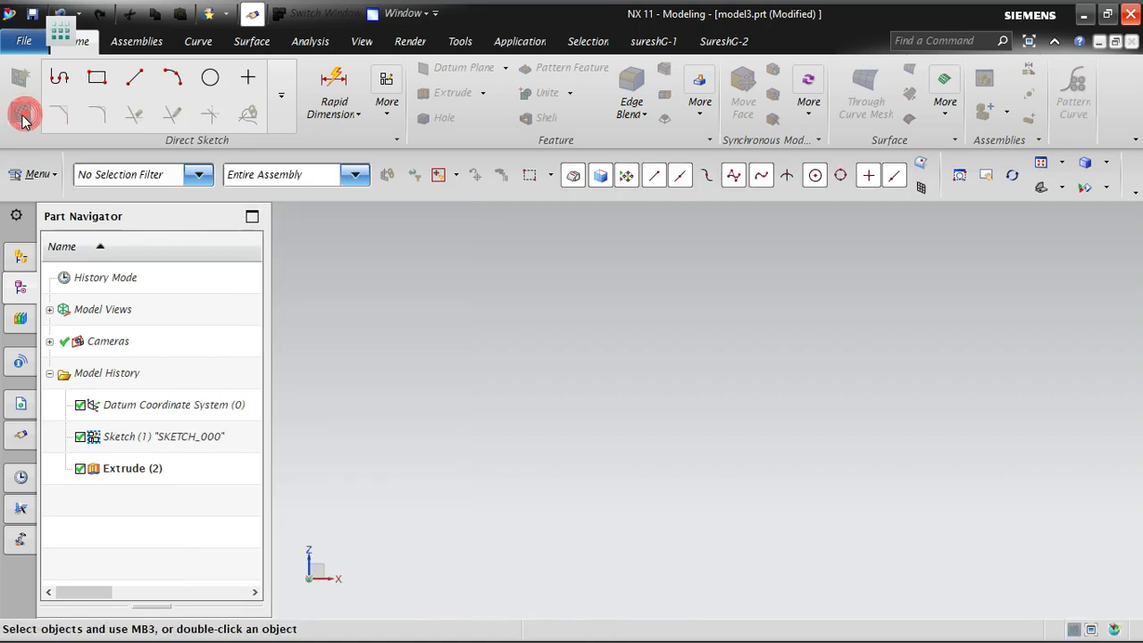
left_click(43, 179)
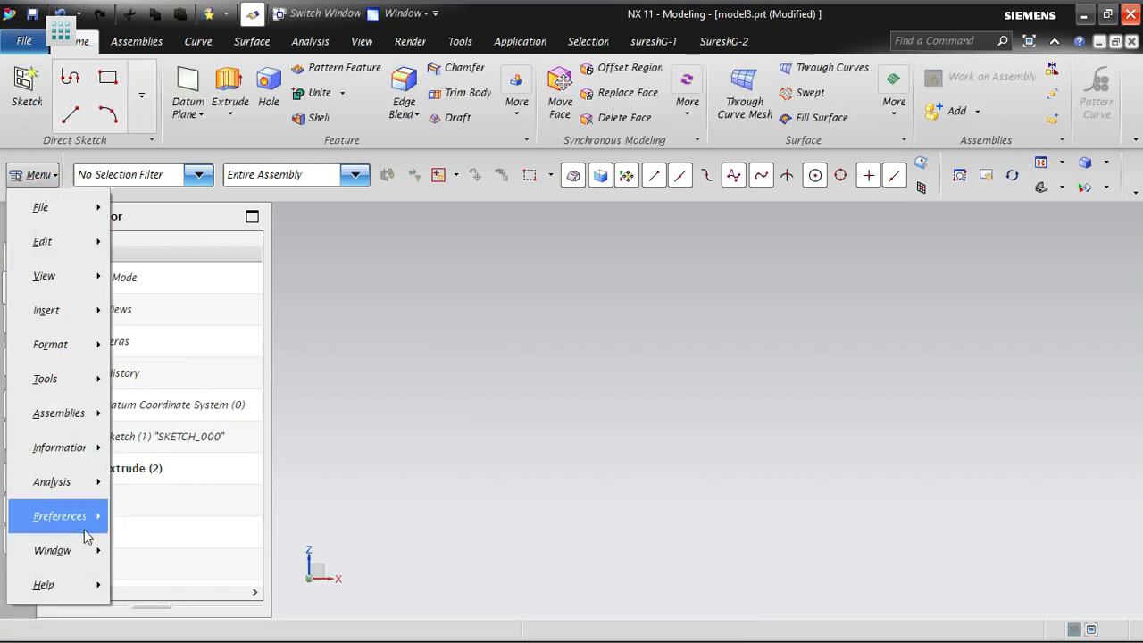
mouse_move(87, 527)
left_click(223, 55)
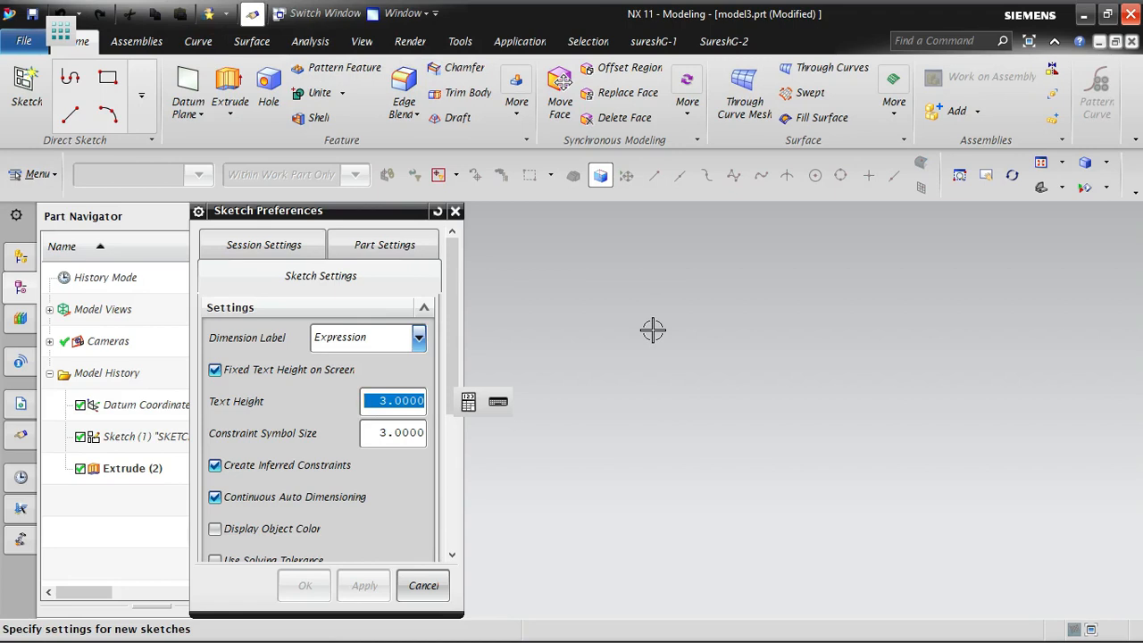
scroll(308, 509, "down", 5)
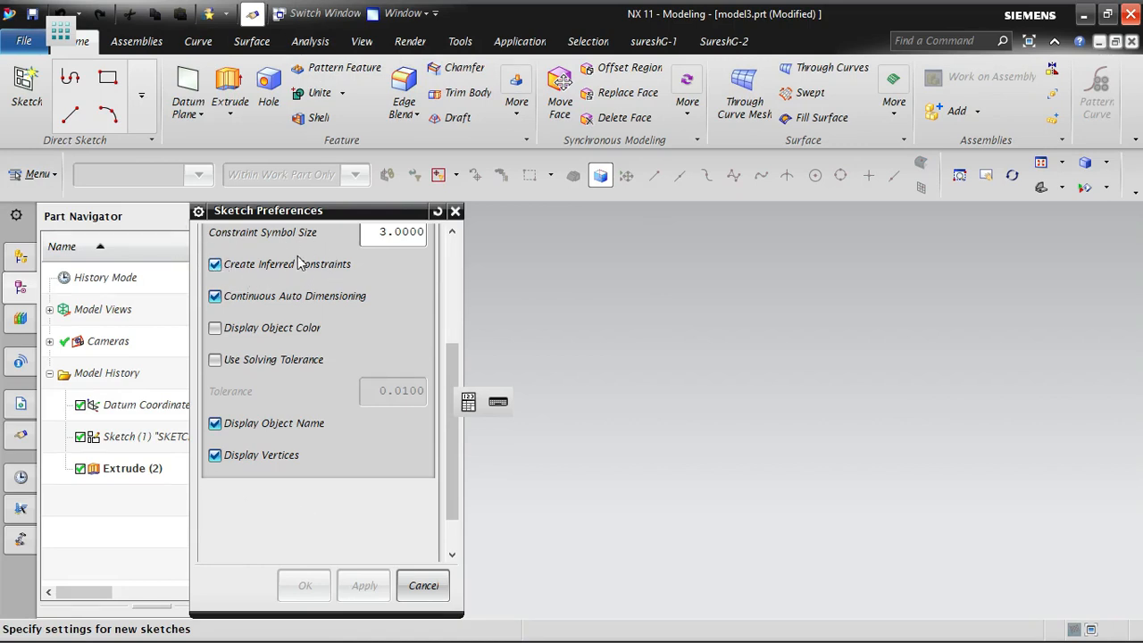
left_click(423, 586)
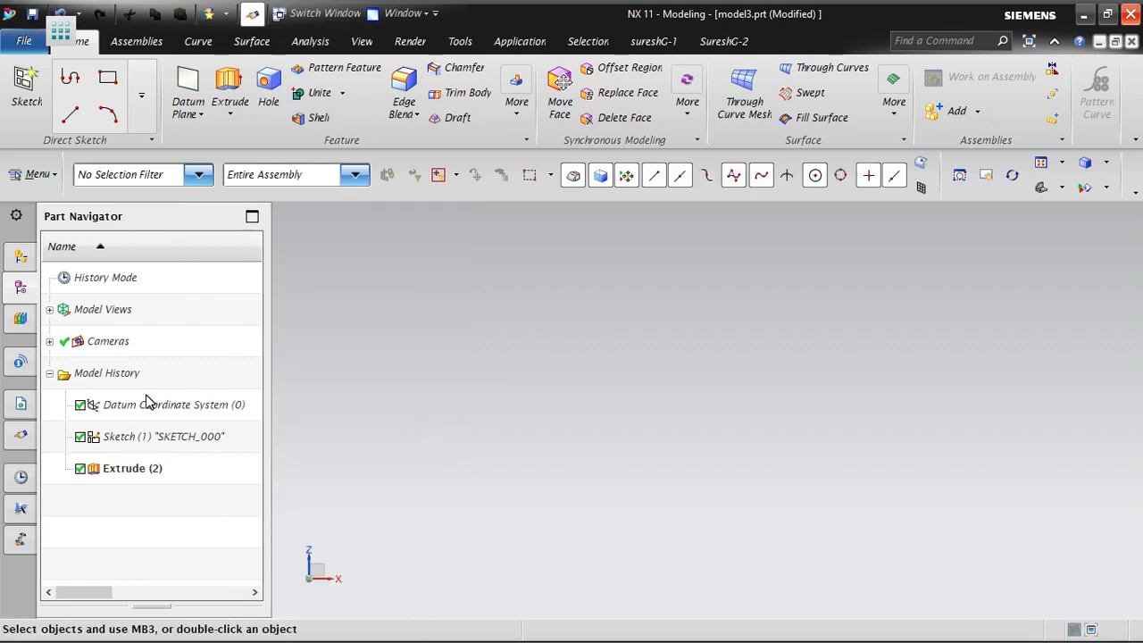
Open the settings of SKETCH_000, try enabling Create Inferred Constraints, and cancel the change
left_click(206, 437)
right_click(206, 436)
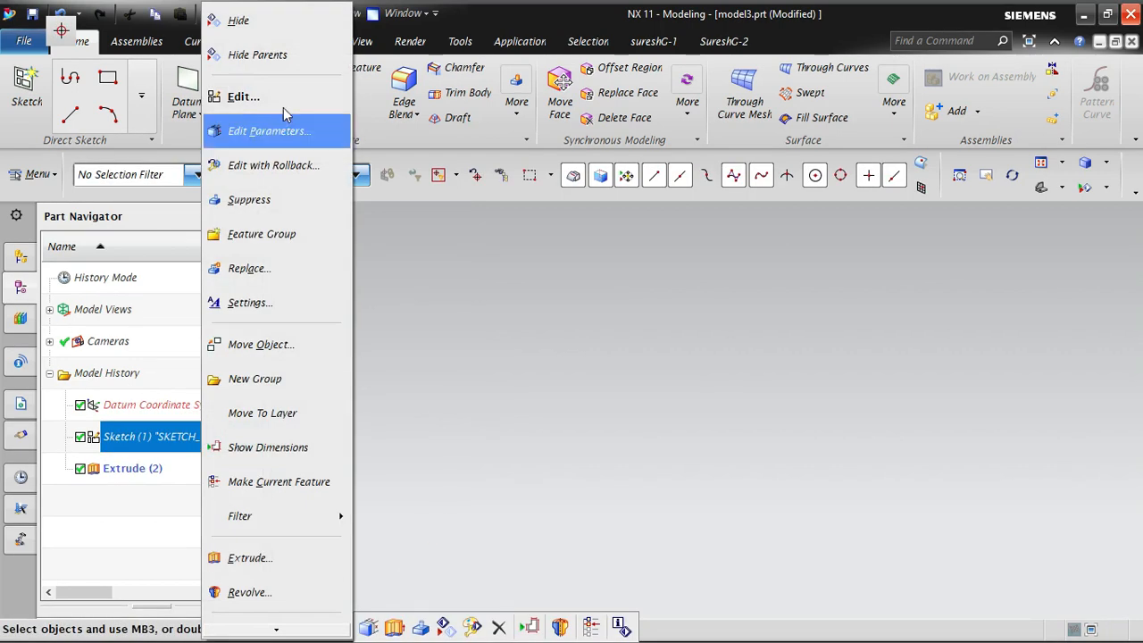
left_click(268, 302)
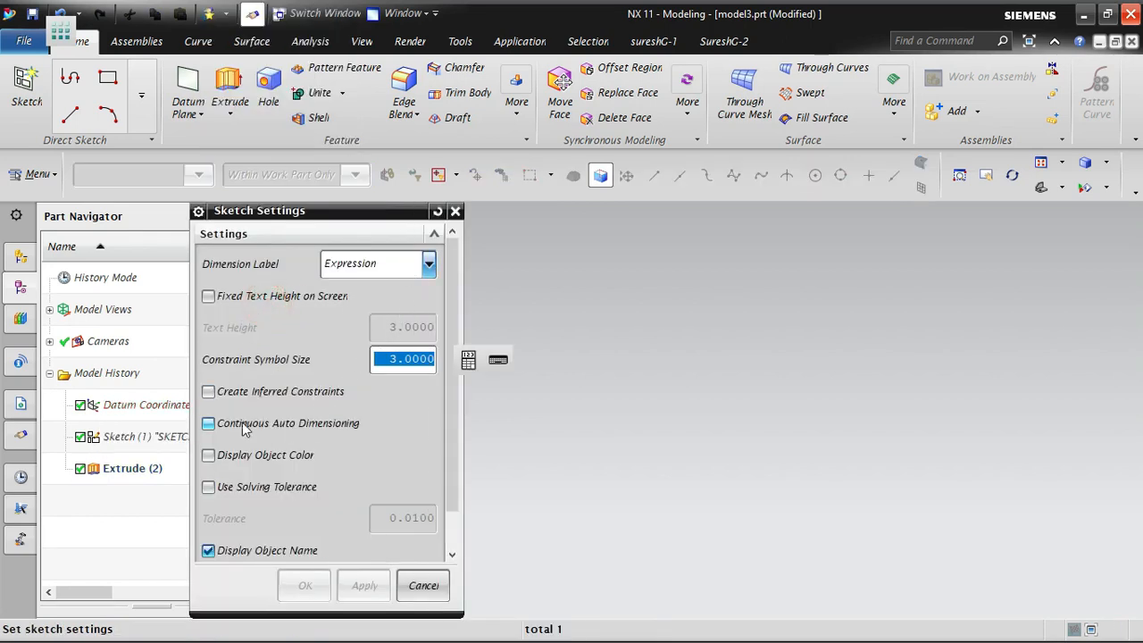
left_click(214, 397)
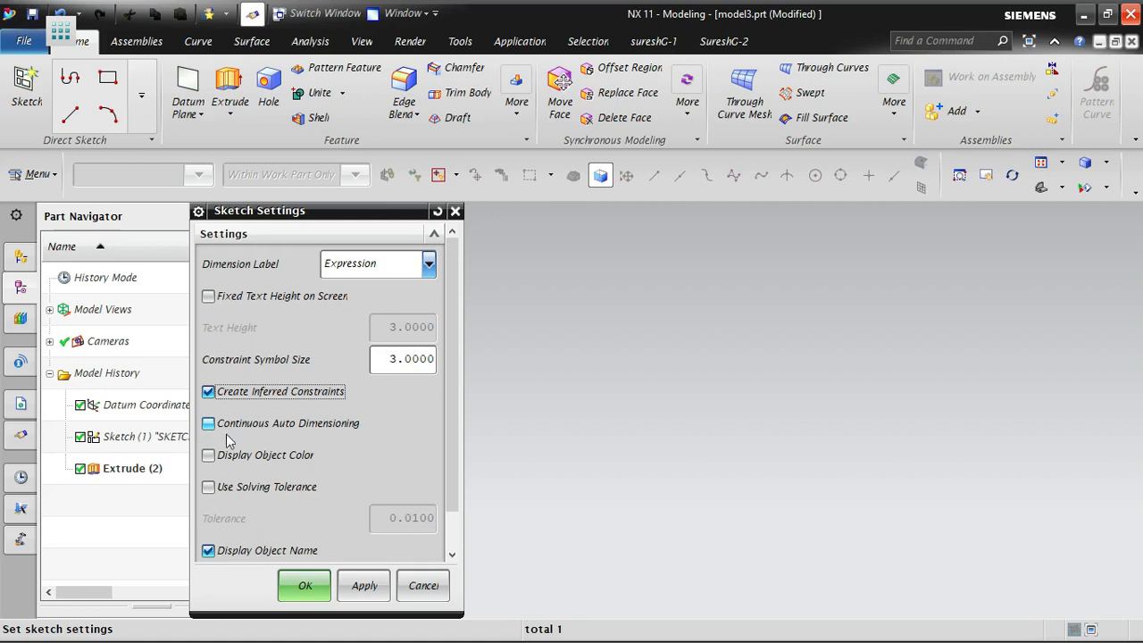
left_click(427, 586)
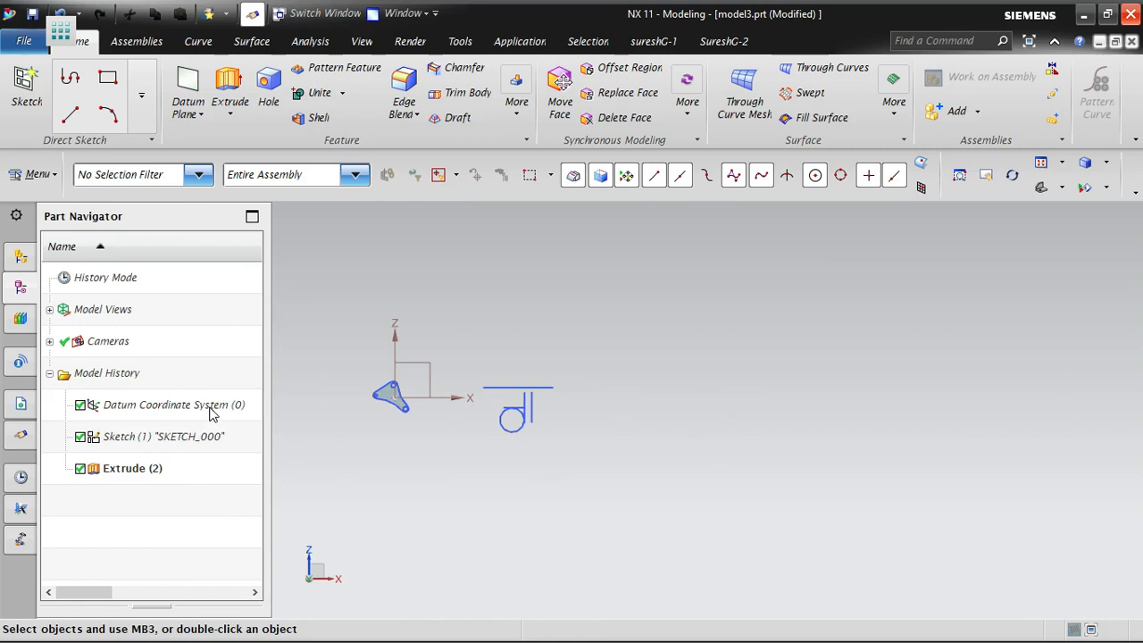
Delete SKETCH_000 together with the extrude, keeping only the datum coordinate system in the model history
left_click(188, 439)
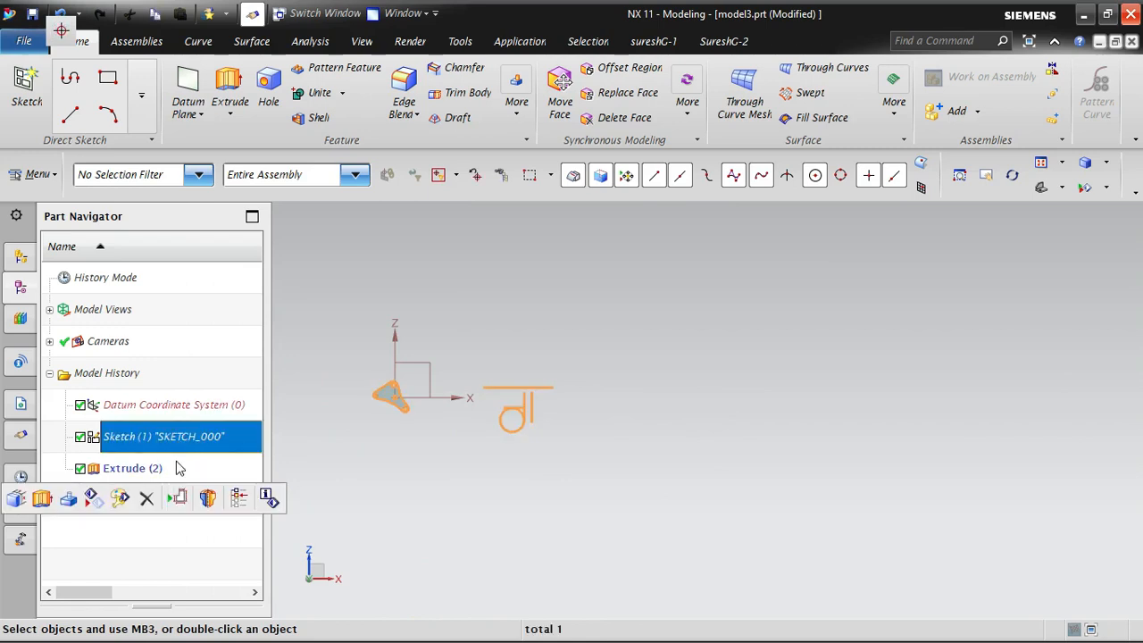
left_click(149, 470, "ctrl")
key("Delete")
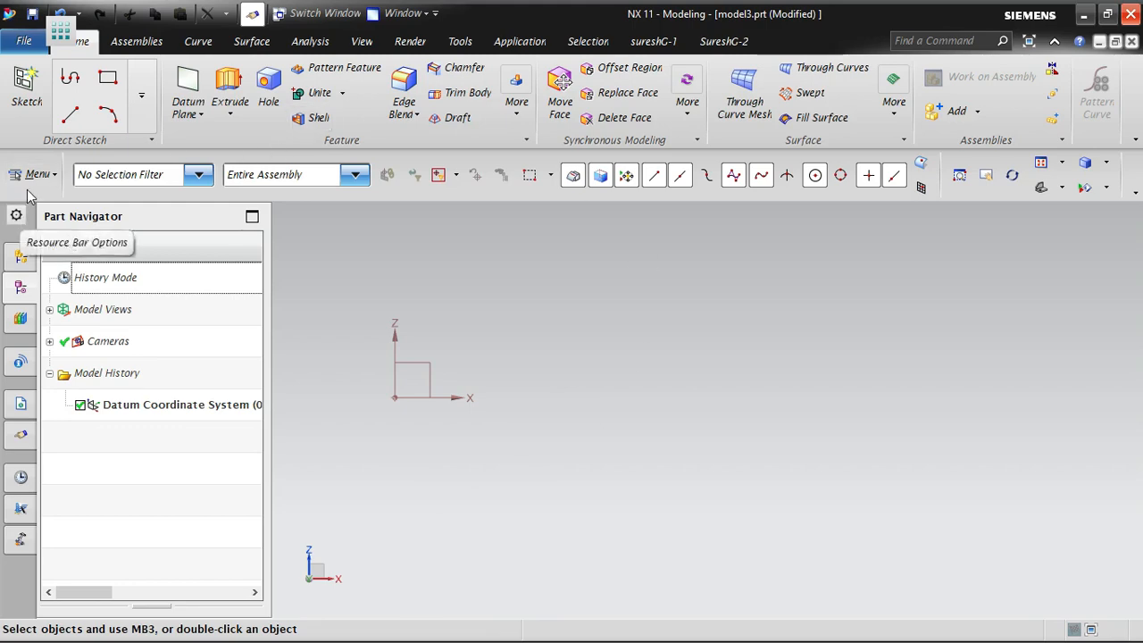
left_click(28, 175)
left_click(78, 522)
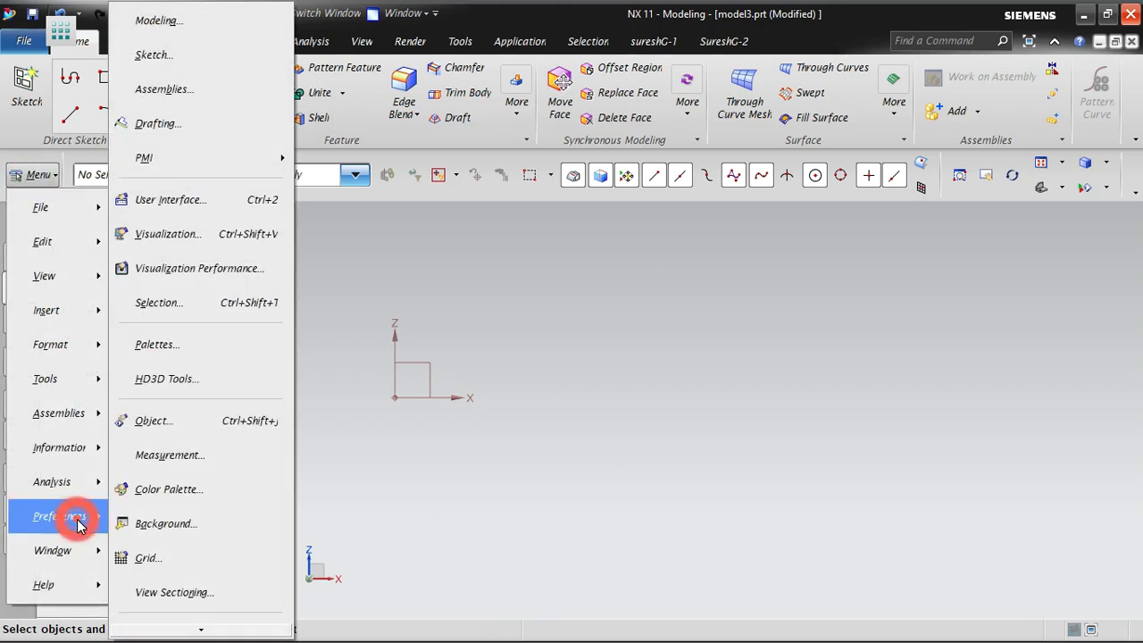
left_click(327, 96)
left_click(49, 181)
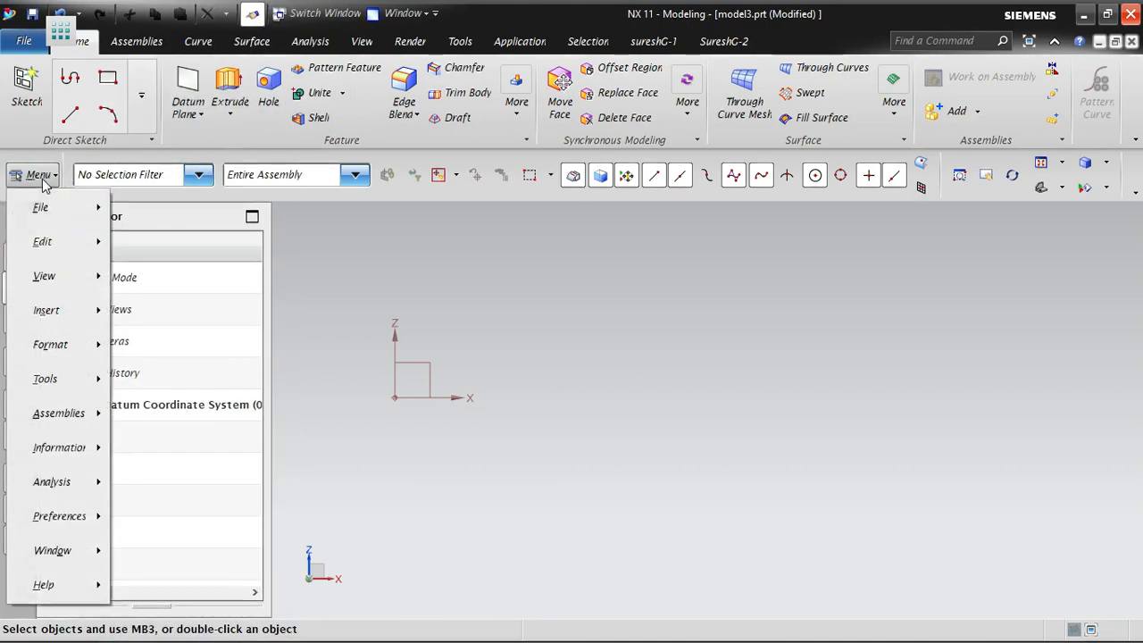
left_click(60, 518)
left_click(299, 53)
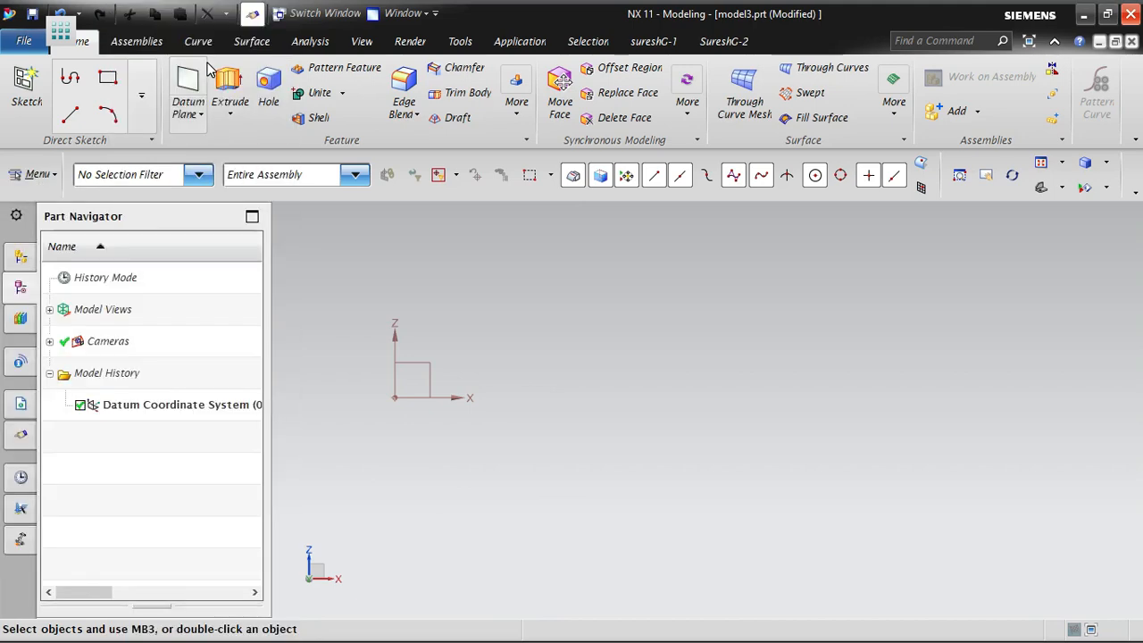
Review the Sketch Settings for new sketches in Sketch Preferences and leave them unchanged
left_click(41, 179)
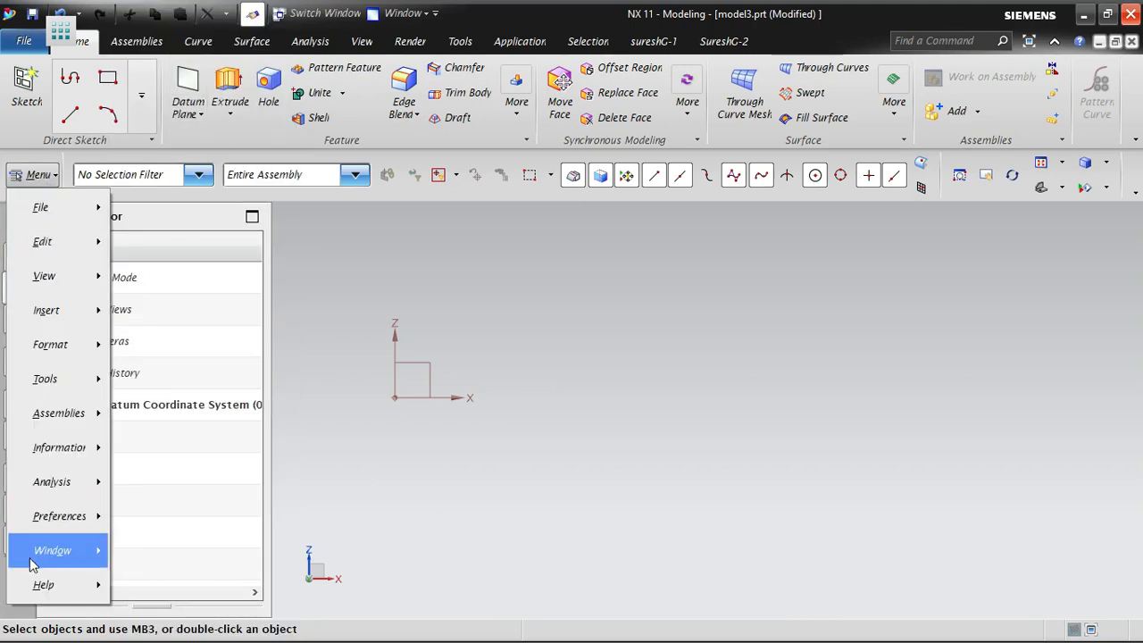
left_click(60, 517)
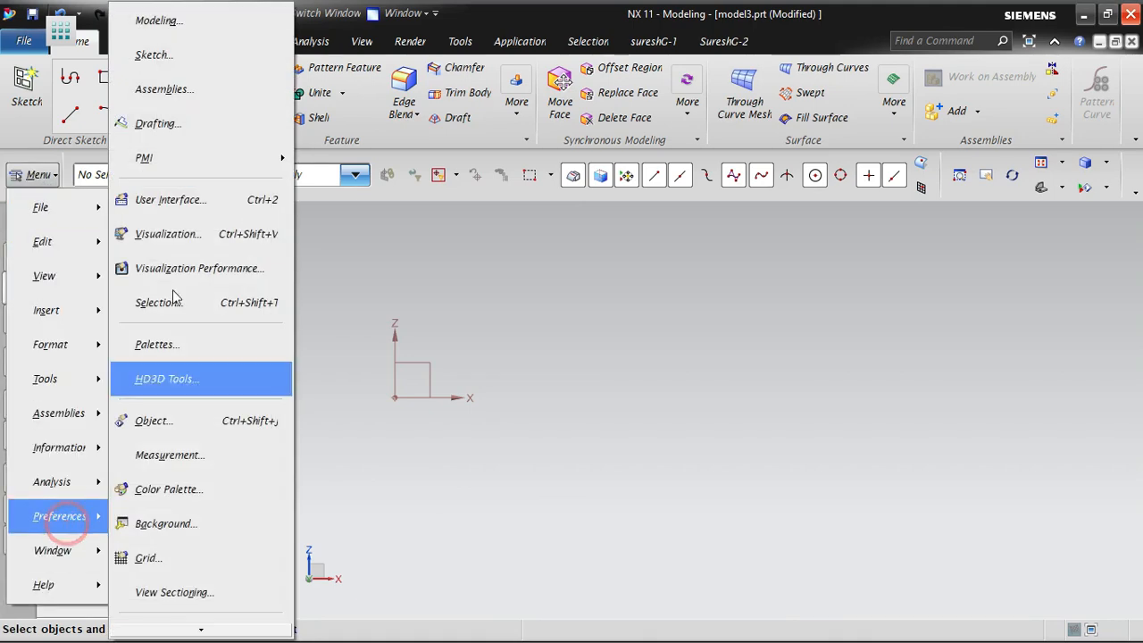
left_click(193, 54)
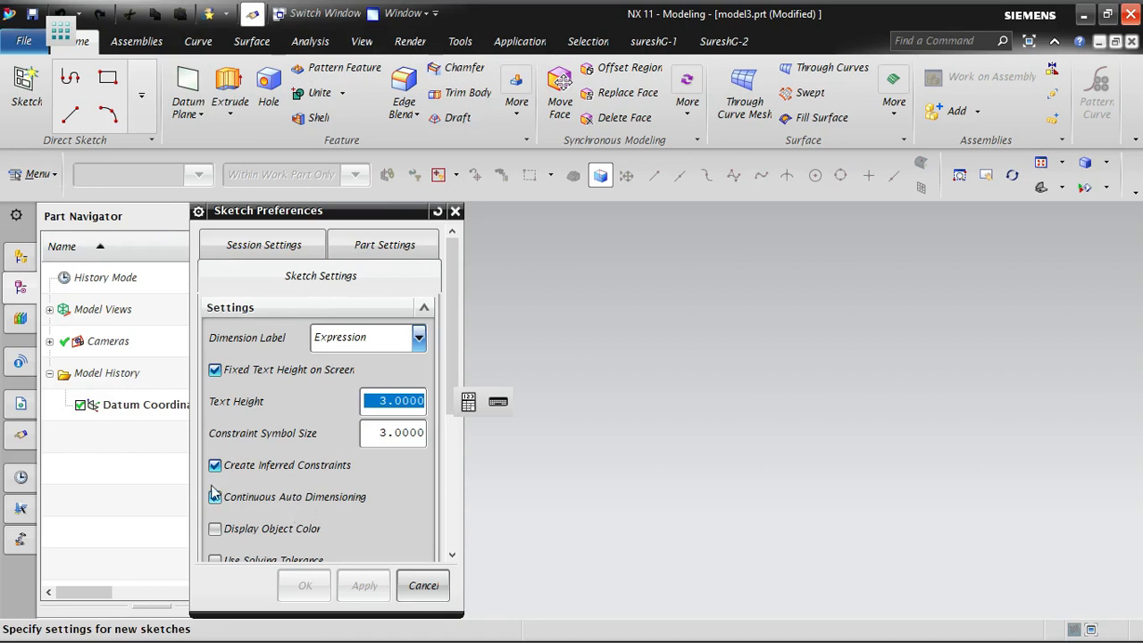
scroll(214, 509, "down", 3)
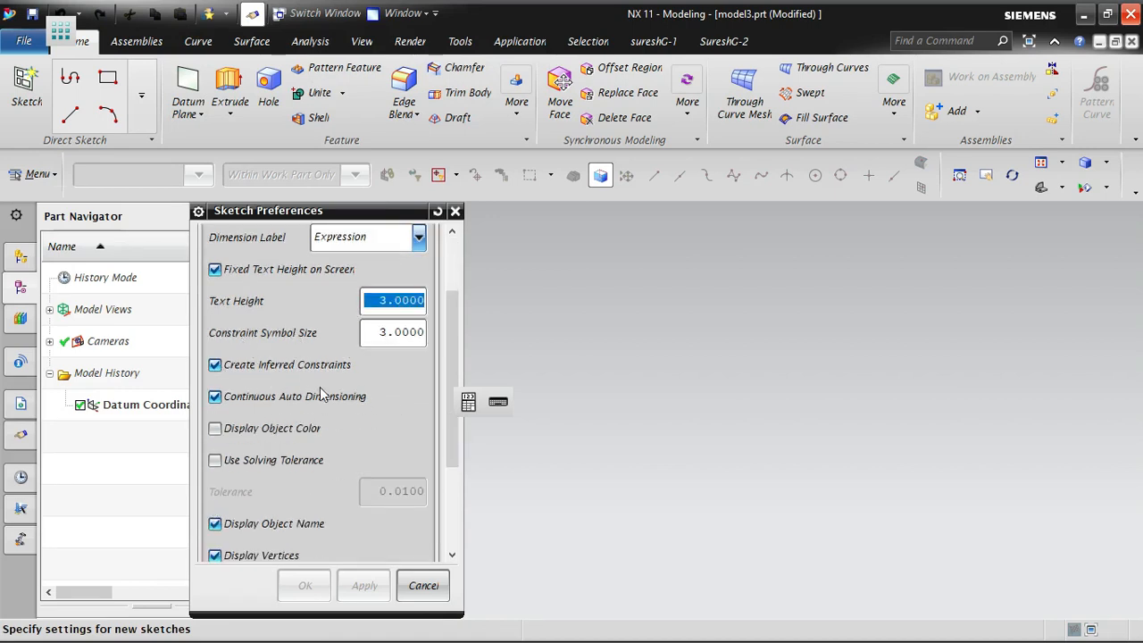
left_click(420, 585)
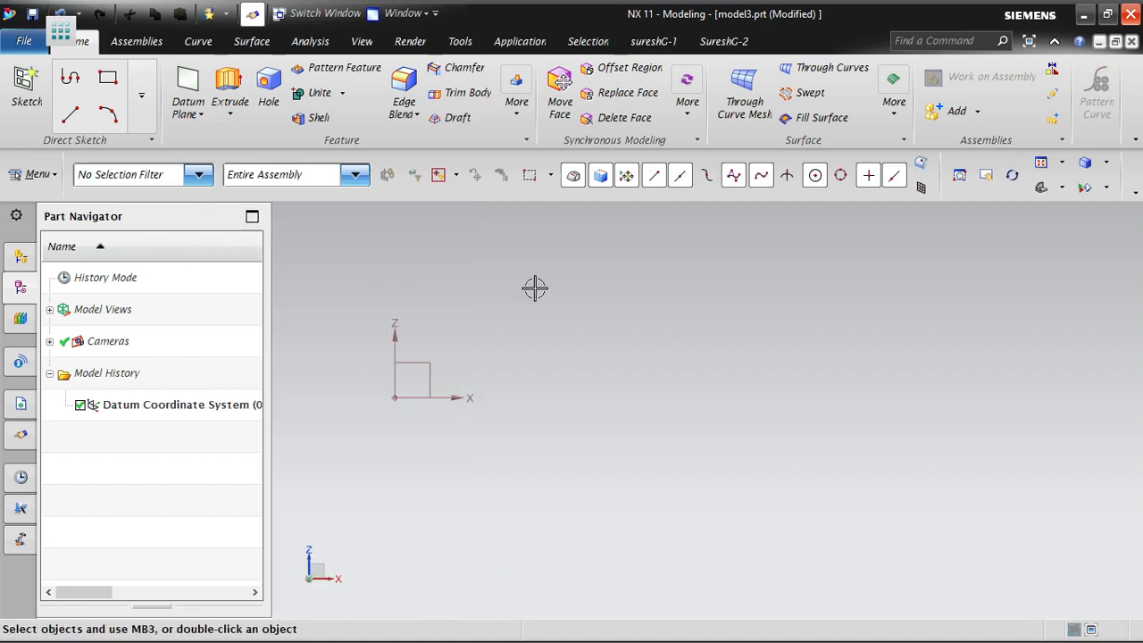
Create a new sketch on the XZ datum plane using the inferred plane method
left_click(110, 78)
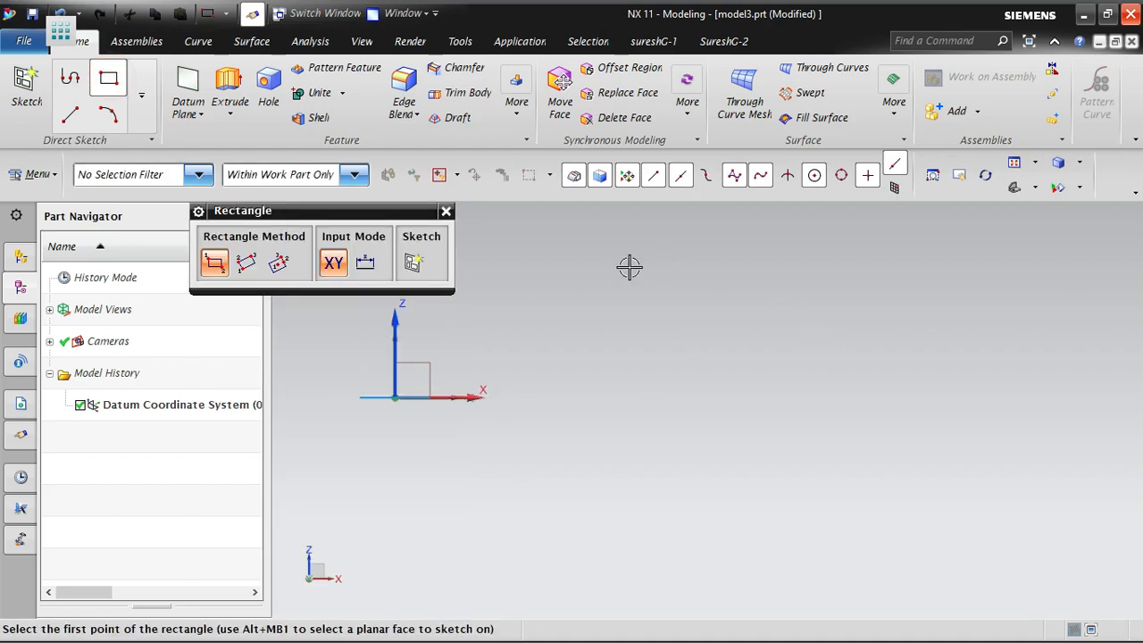
left_click(419, 346)
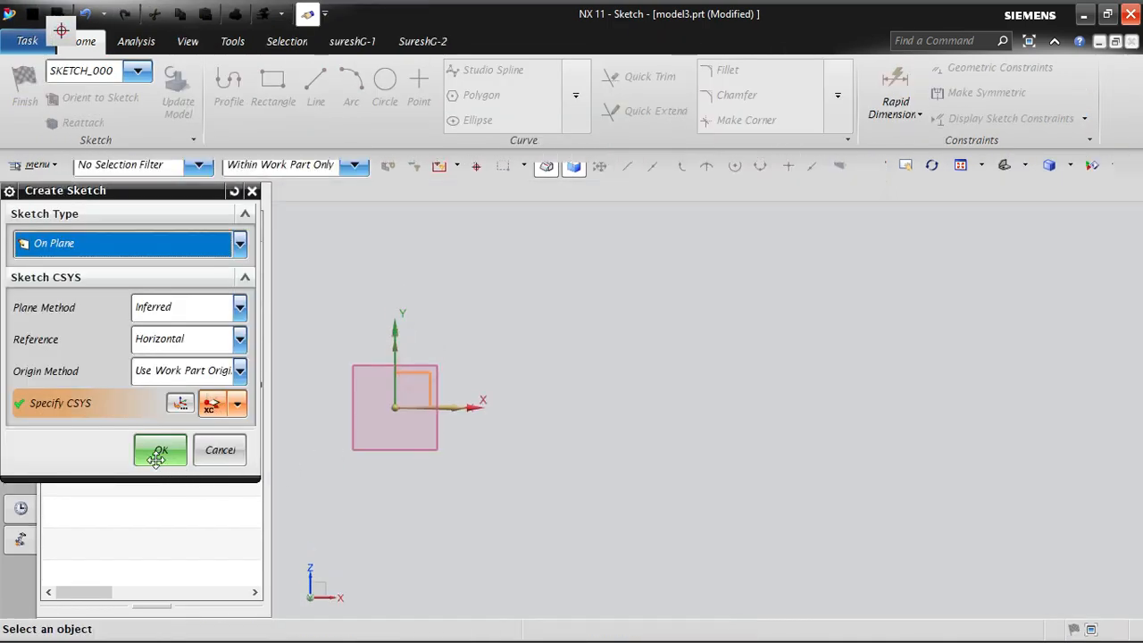
left_click(156, 455)
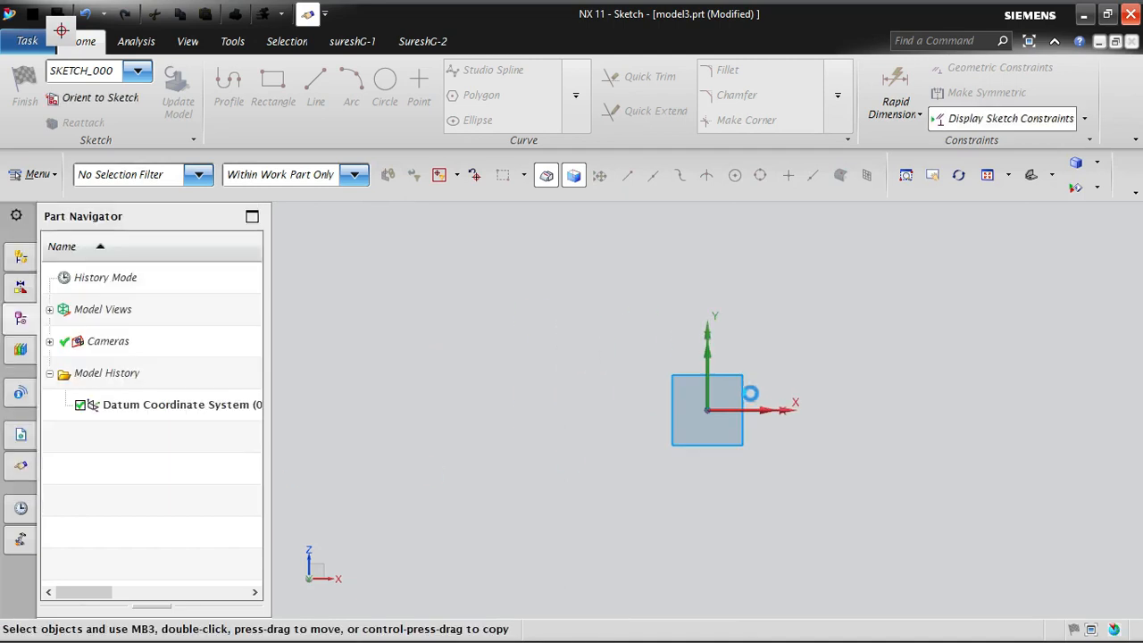
key("Escape")
Sketch a rectangle about 770 by 370 near the origin and check the active constraint and dimensioning options
left_click(270, 90)
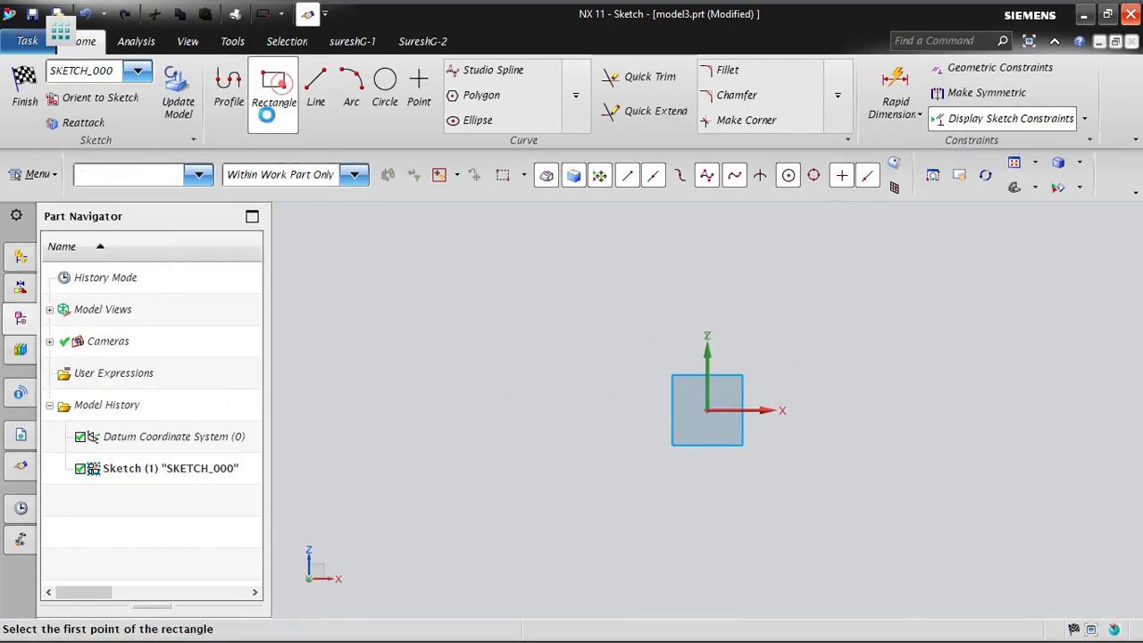
scroll(413, 418, "down", 3)
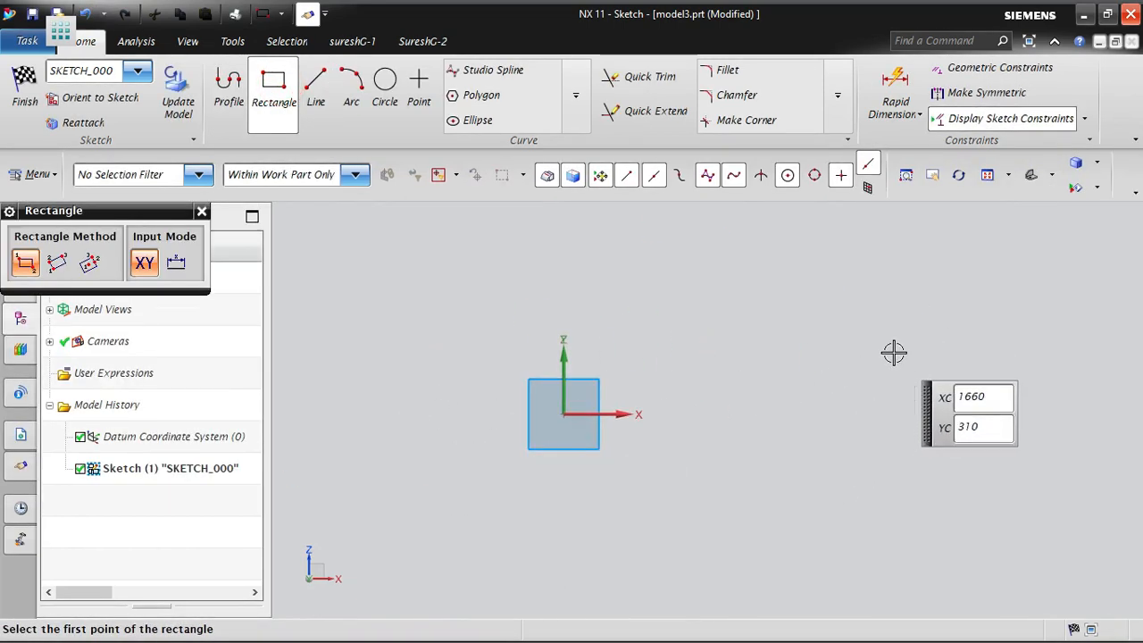
scroll(791, 284, "up", 2)
left_click(551, 259)
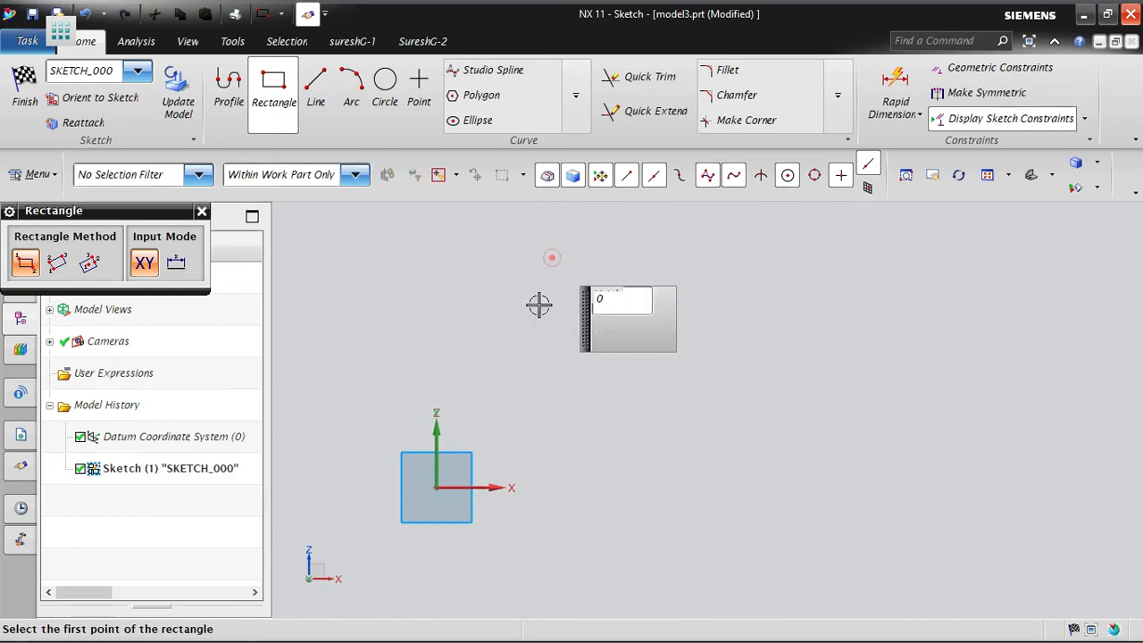
left_click(789, 371)
key("Escape")
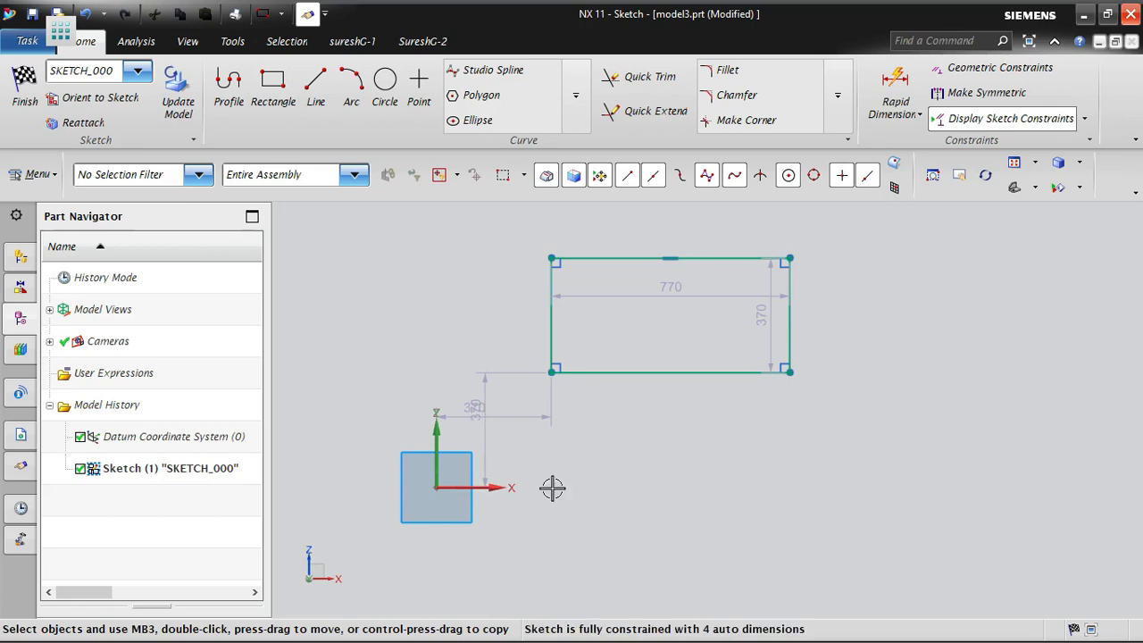
left_click(1086, 121)
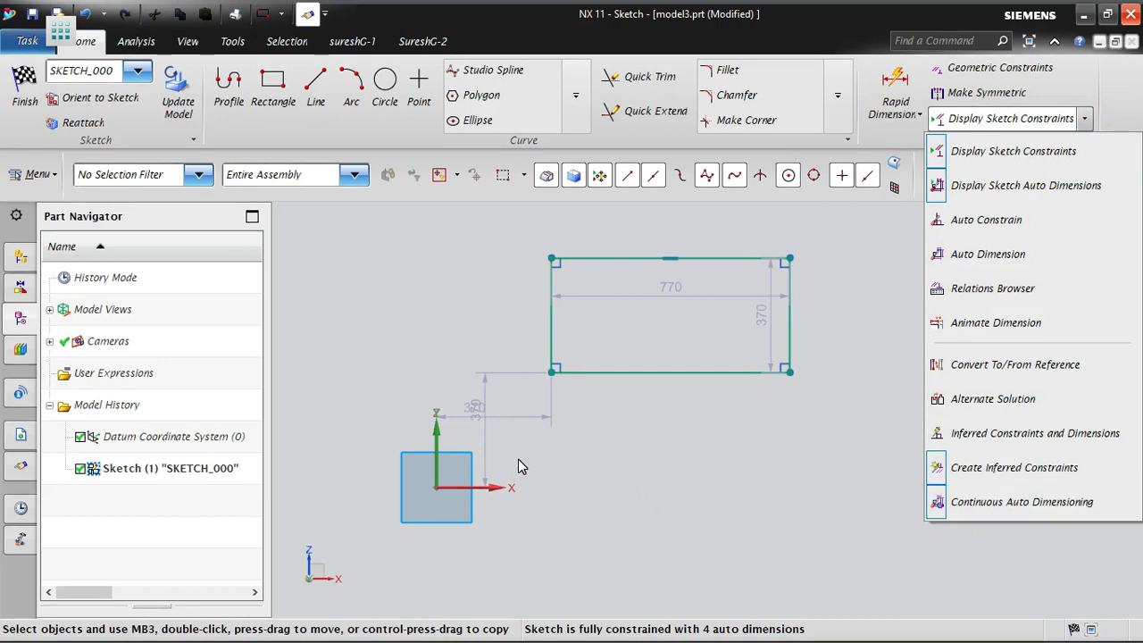
left_click(698, 484)
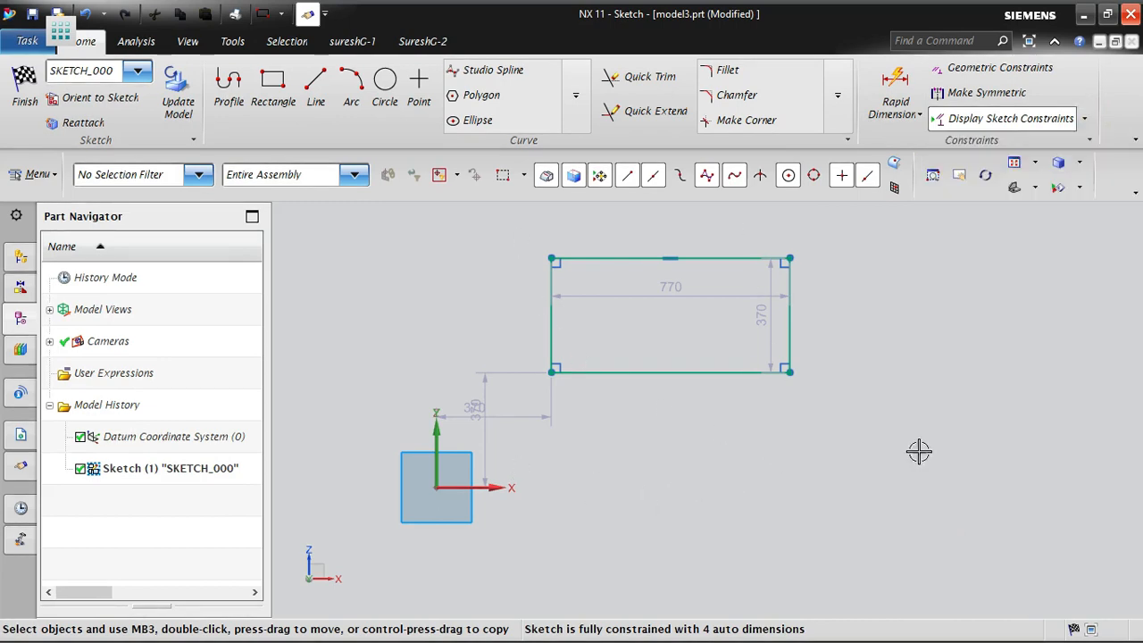
Finish the sketch and delete SKETCH_000 from the model
left_click(24, 89)
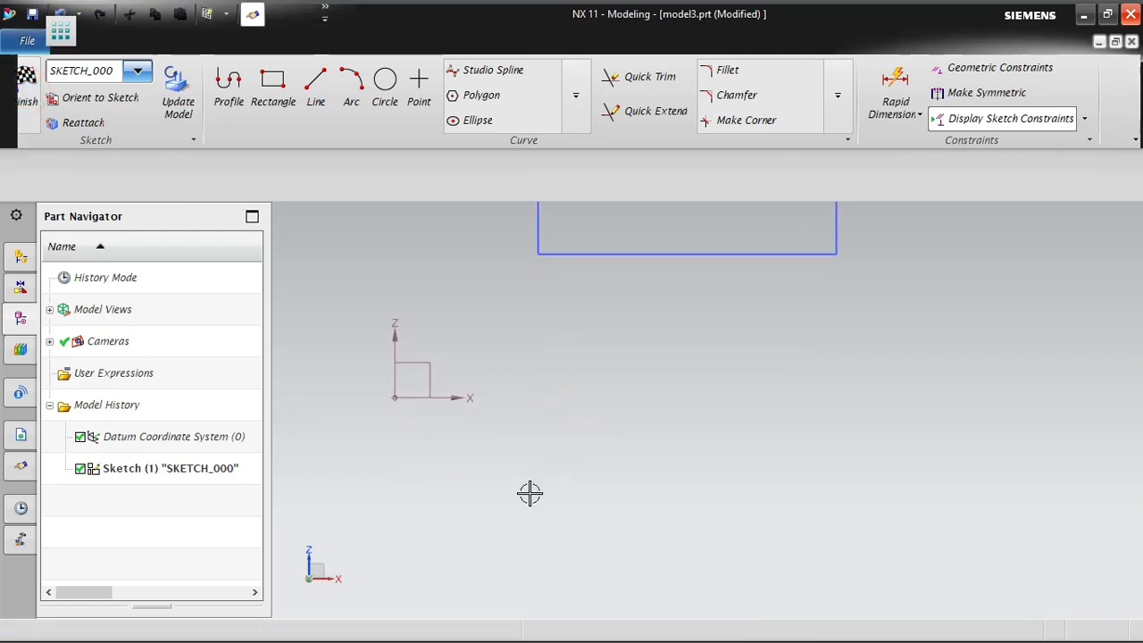
scroll(573, 467, "down", 3)
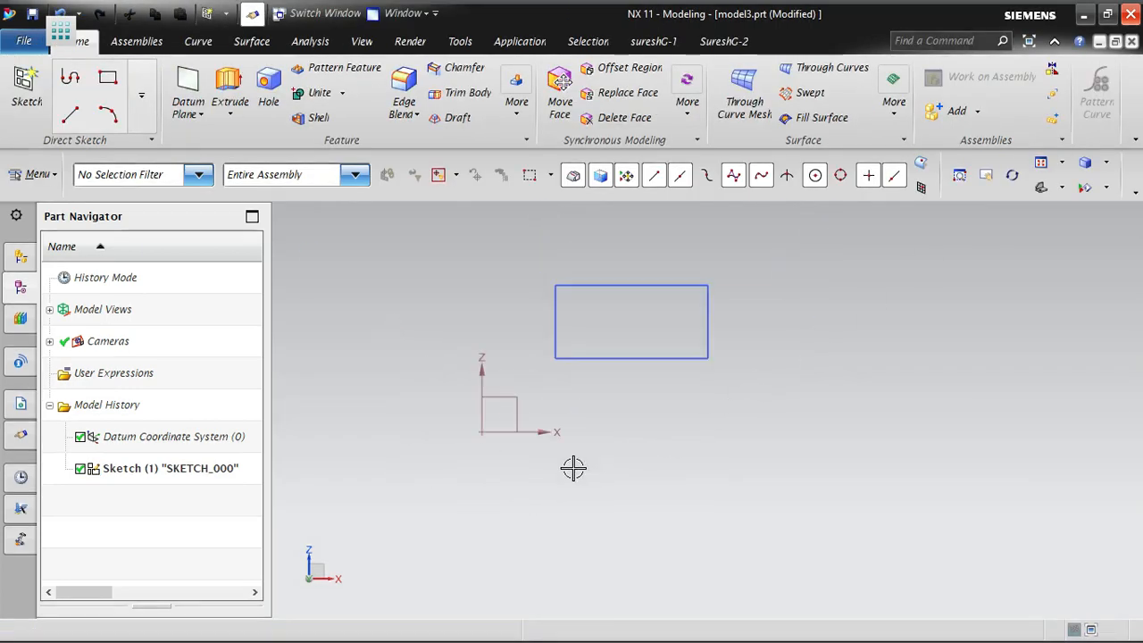
left_click(666, 358)
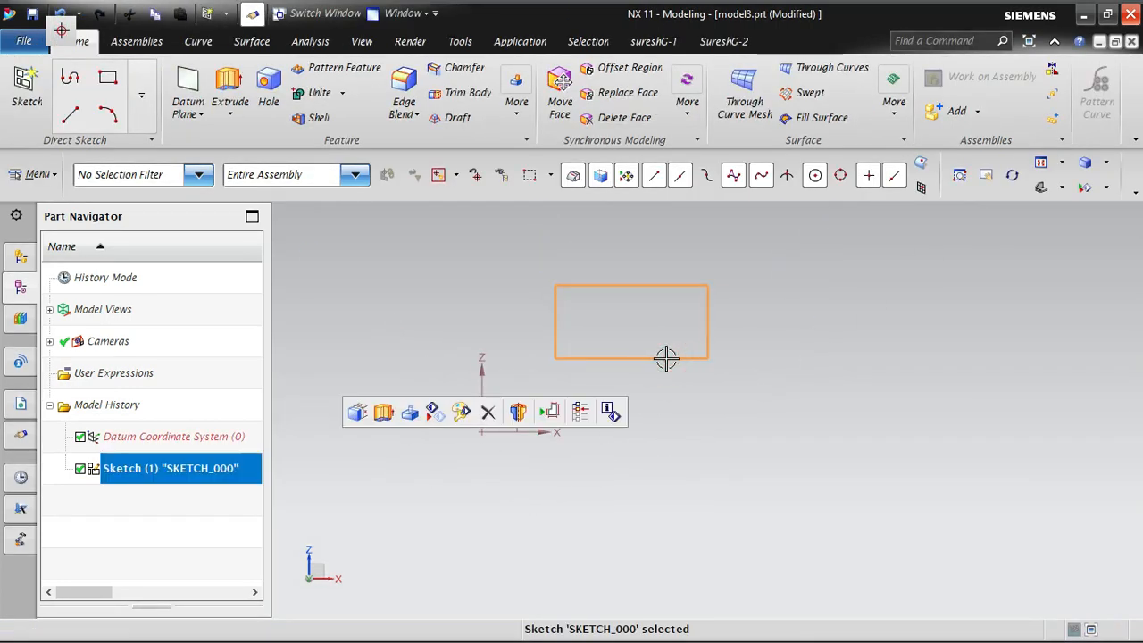
key("Delete")
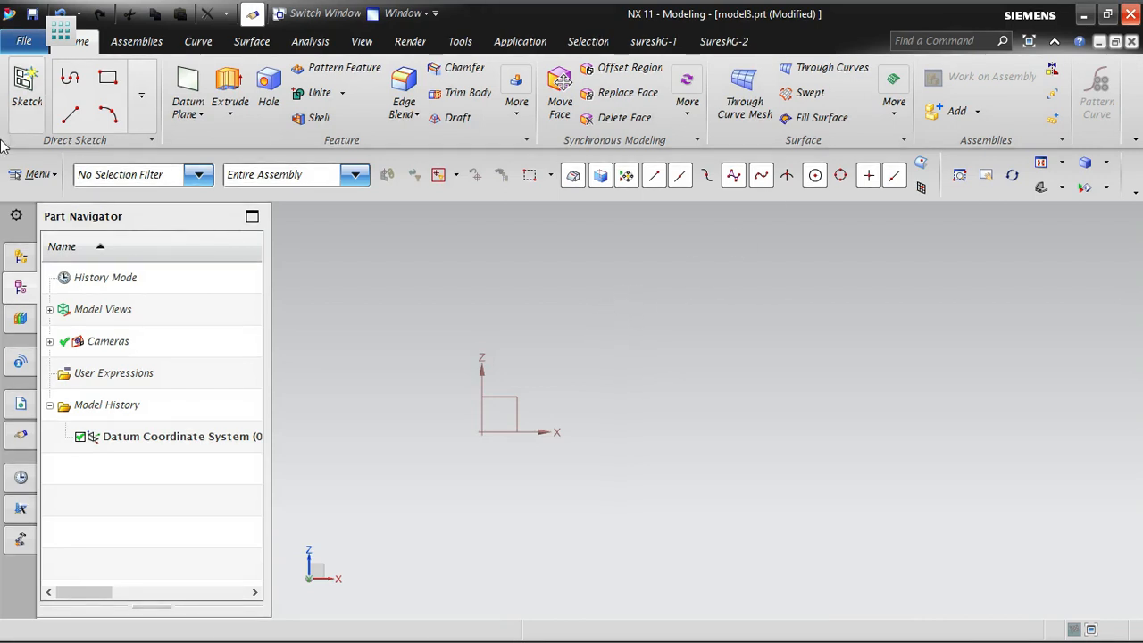
Turn off Continuous Auto Dimensioning for new sketches in Sketch Preferences and accept the change
left_click(40, 174)
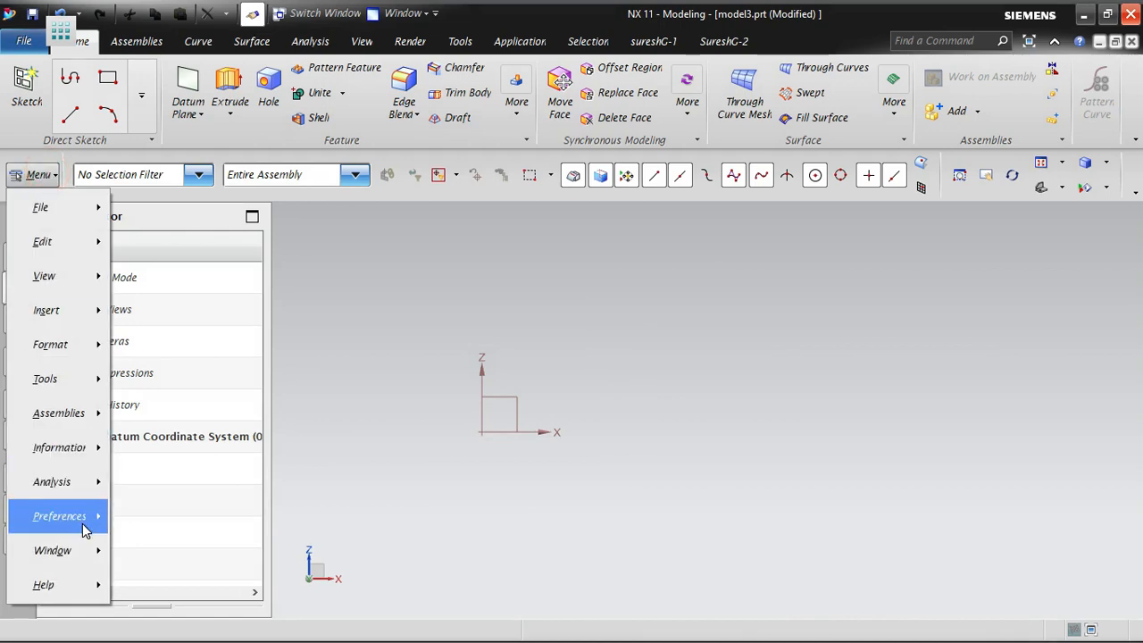
mouse_move(94, 517)
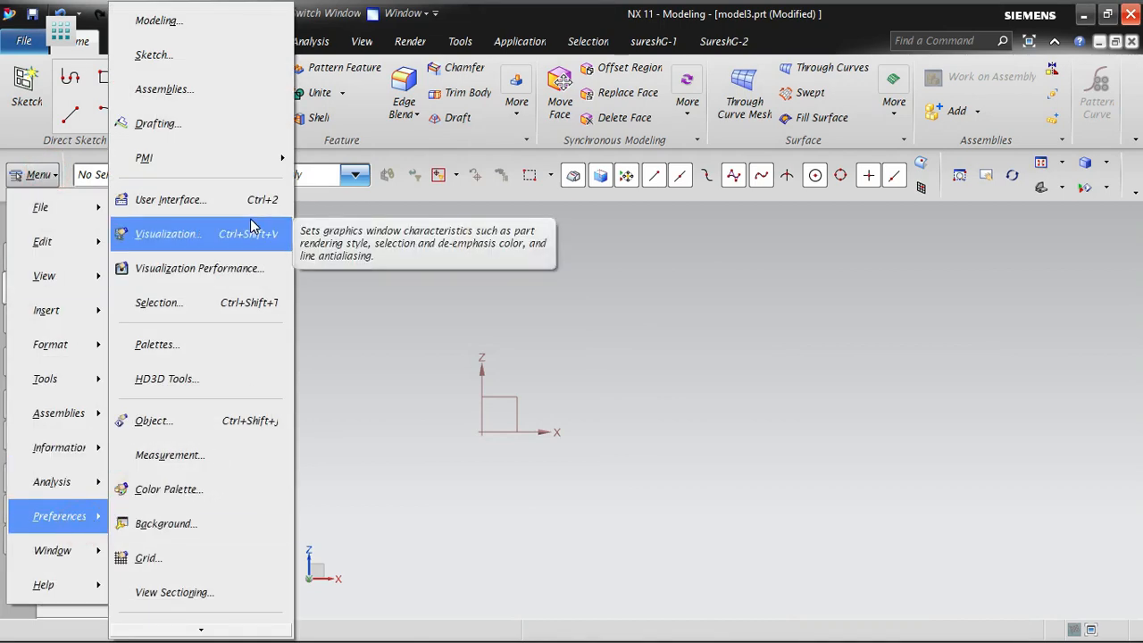
left_click(201, 54)
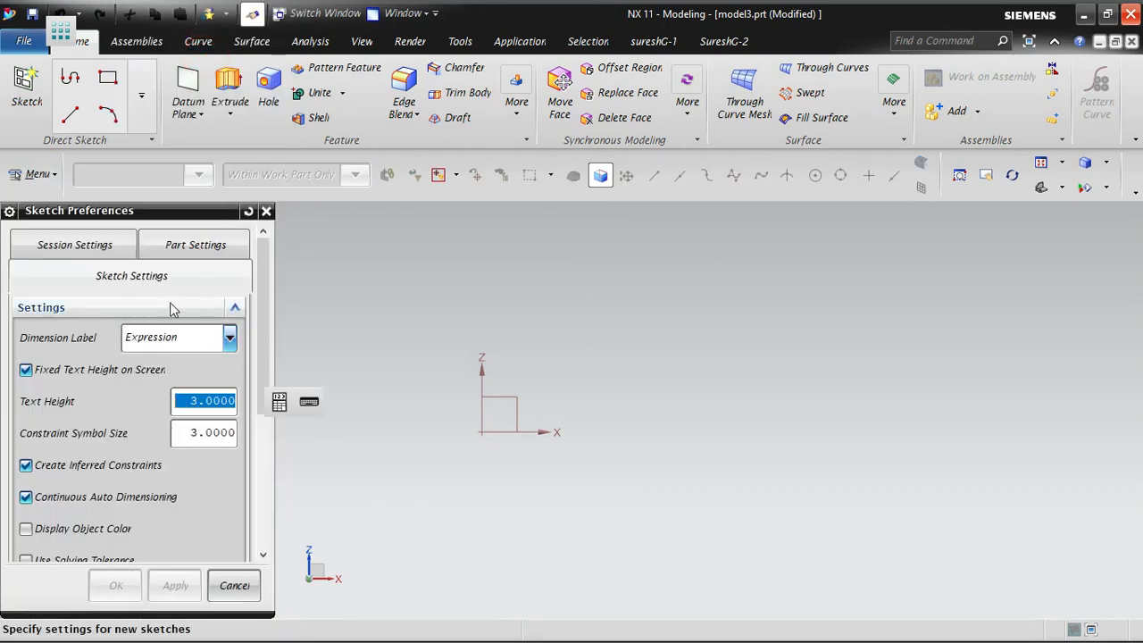
left_click(25, 497)
middle_click(217, 527)
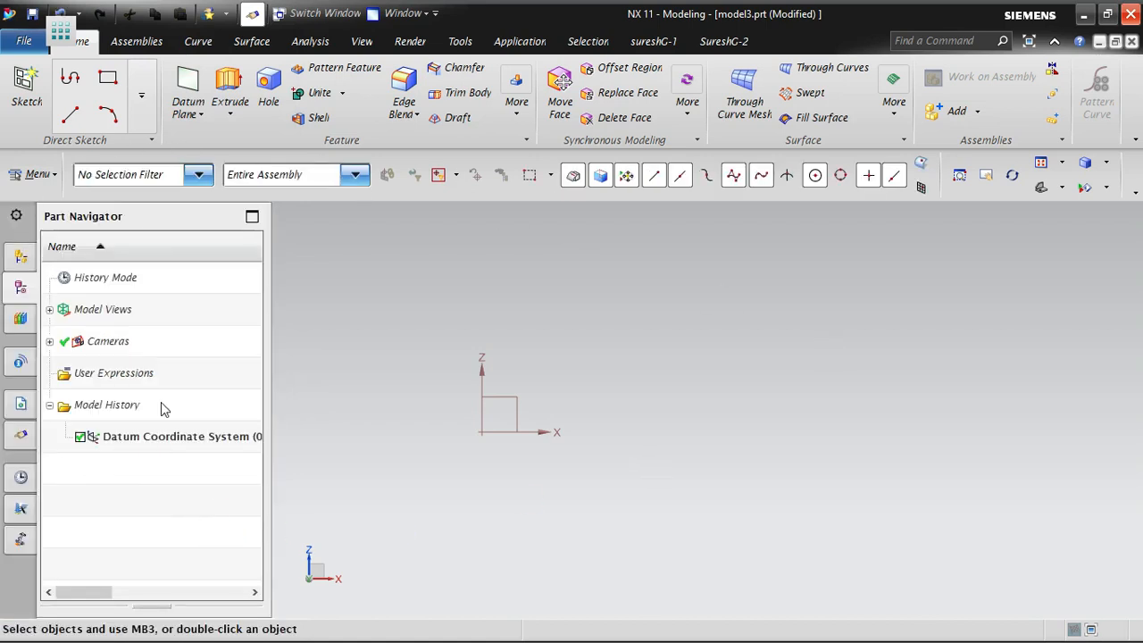
Create a sketch in the task environment on the XZ datum plane and leave the Profile command
left_click(27, 174)
mouse_move(45, 310)
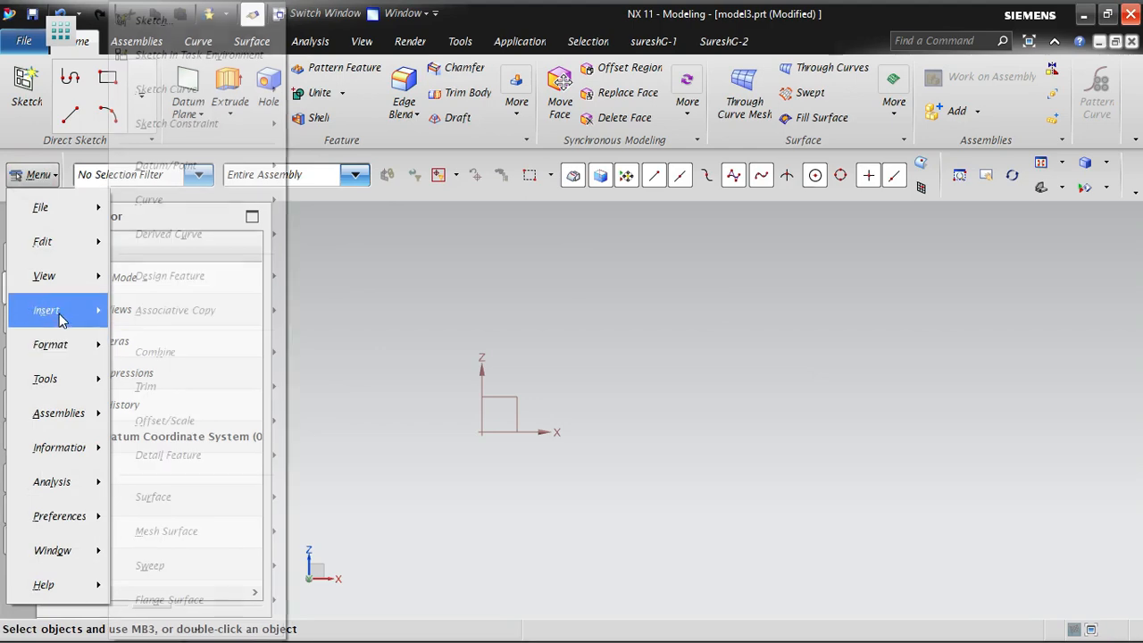
left_click(257, 52)
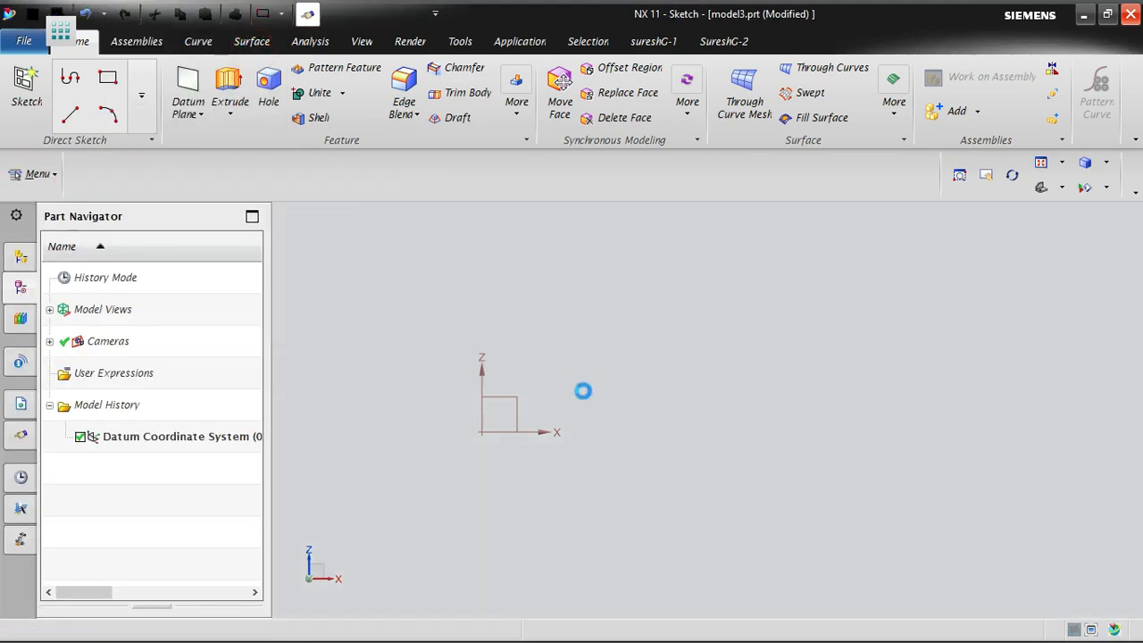
left_click(508, 393)
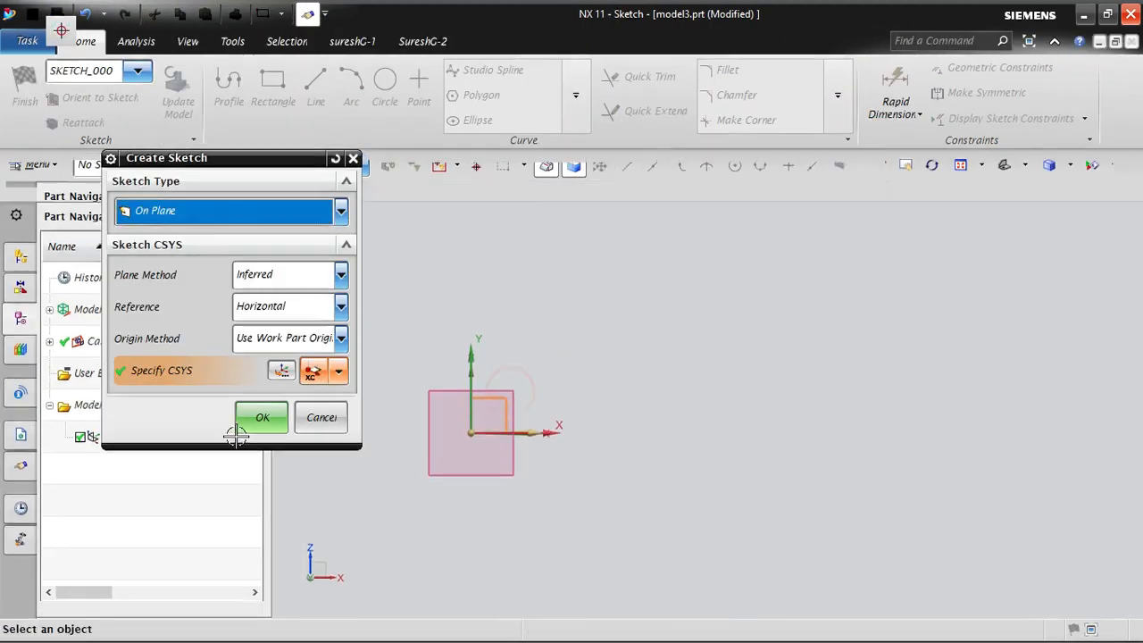
left_click(261, 422)
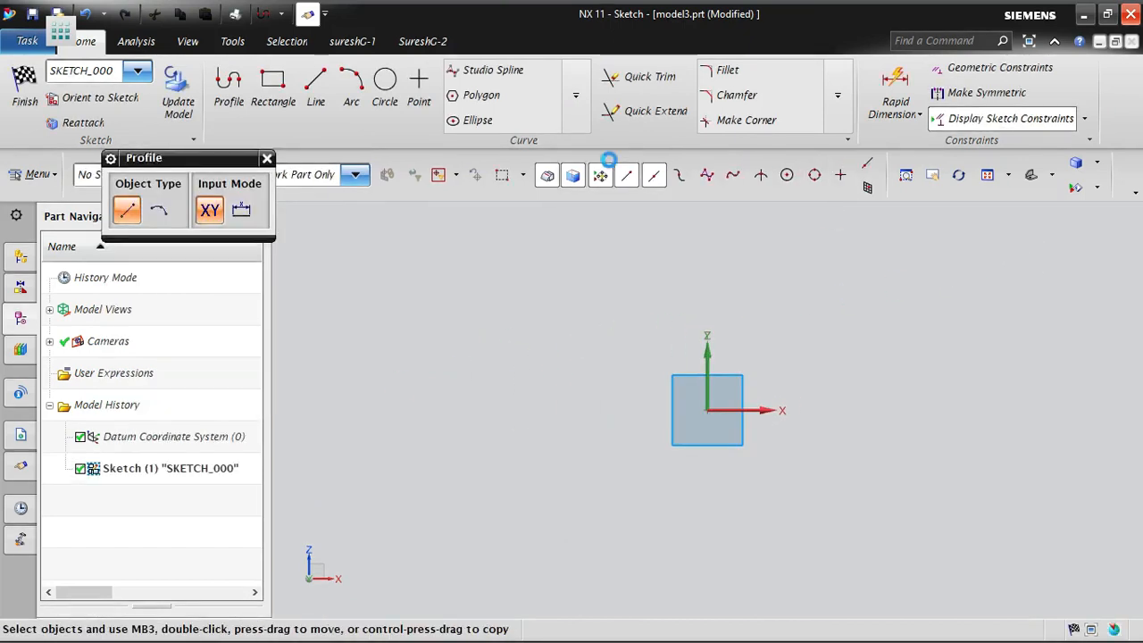
key("Escape")
Draw a rectangle up and to the right of the origin and check whether Continuous Auto Dimensioning is active
left_click(275, 80)
left_click(835, 261)
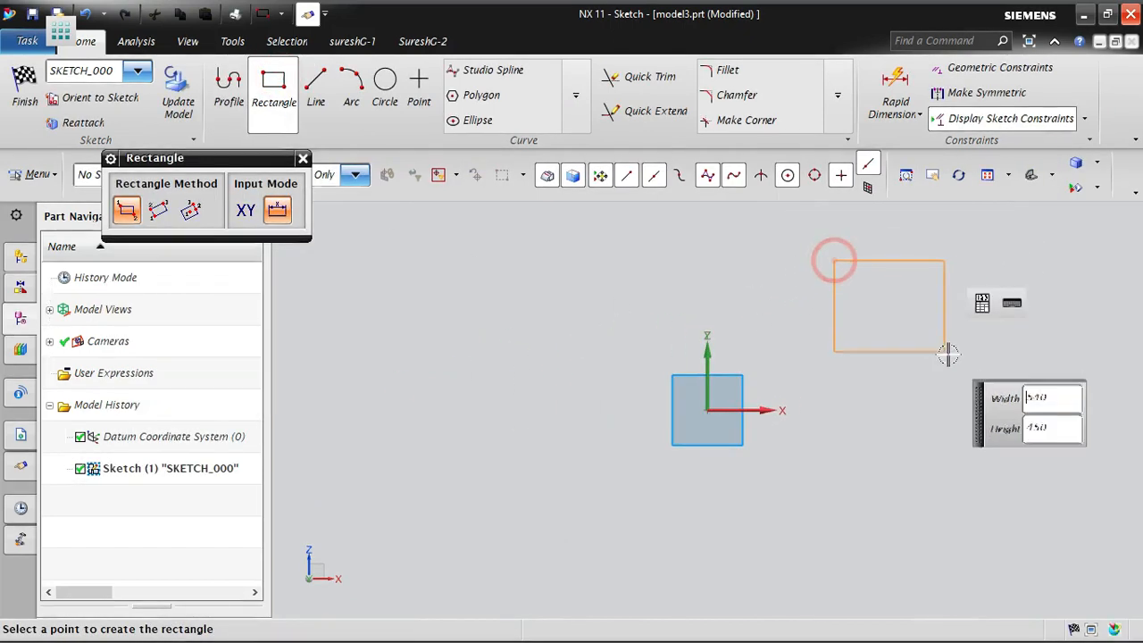
left_click(954, 352)
key("Escape")
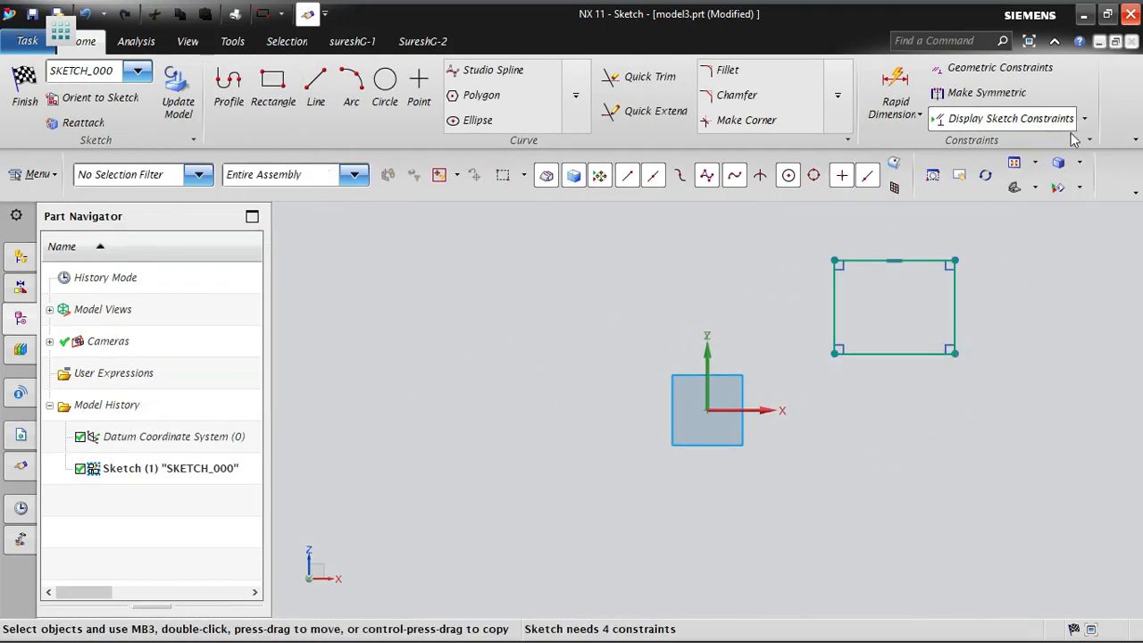
left_click(1087, 119)
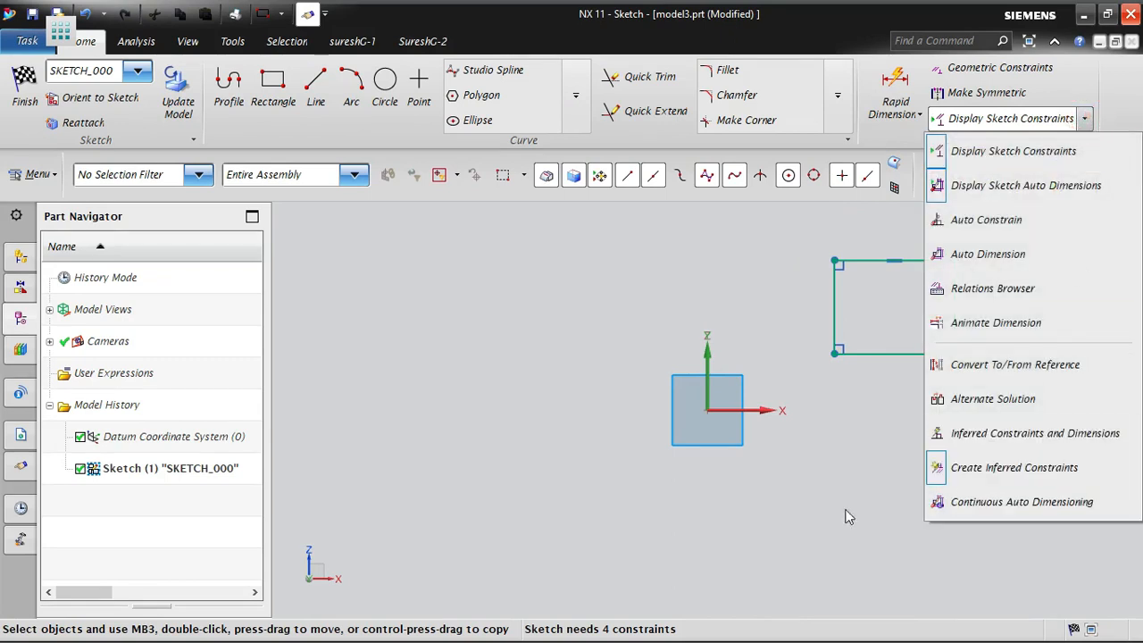
left_click(856, 366)
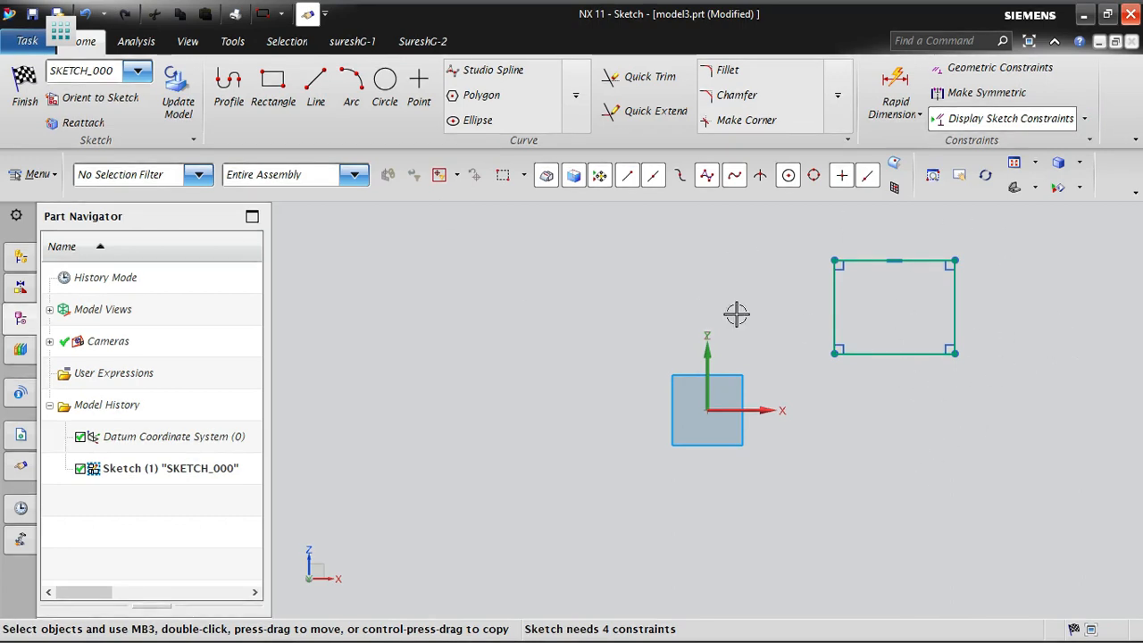
Finish the sketch and orient the model view to a standard pictorial view
left_click(12, 89)
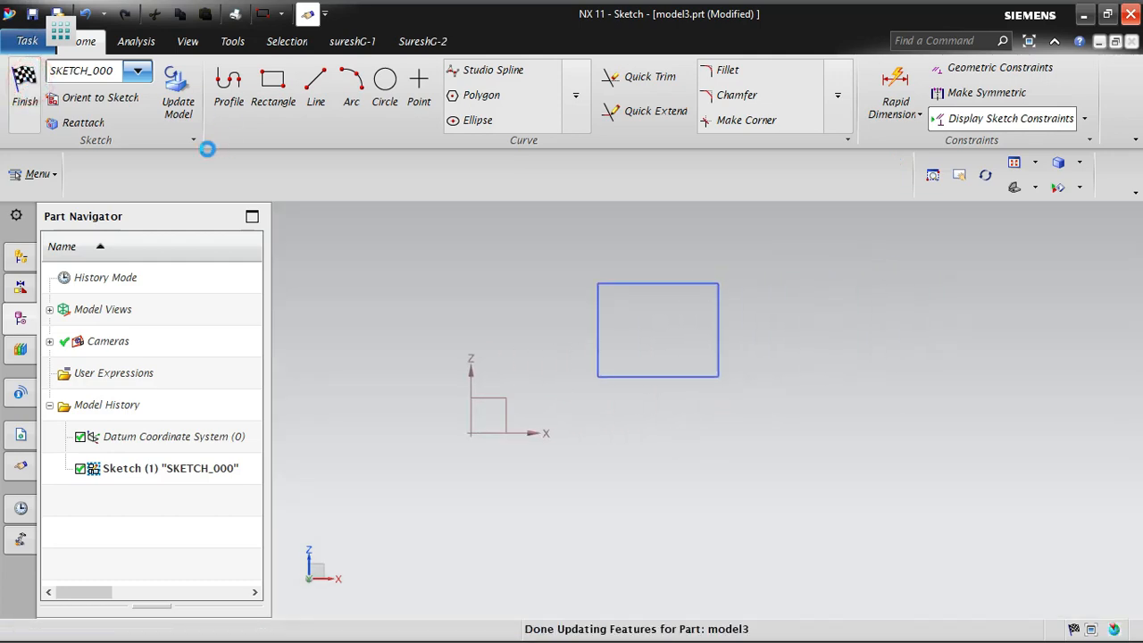
mouse_move(648, 417)
middle_mouse_down()
mouse_move(608, 416)
mouse_move(615, 422)
middle_mouse_up()
right_click(417, 256)
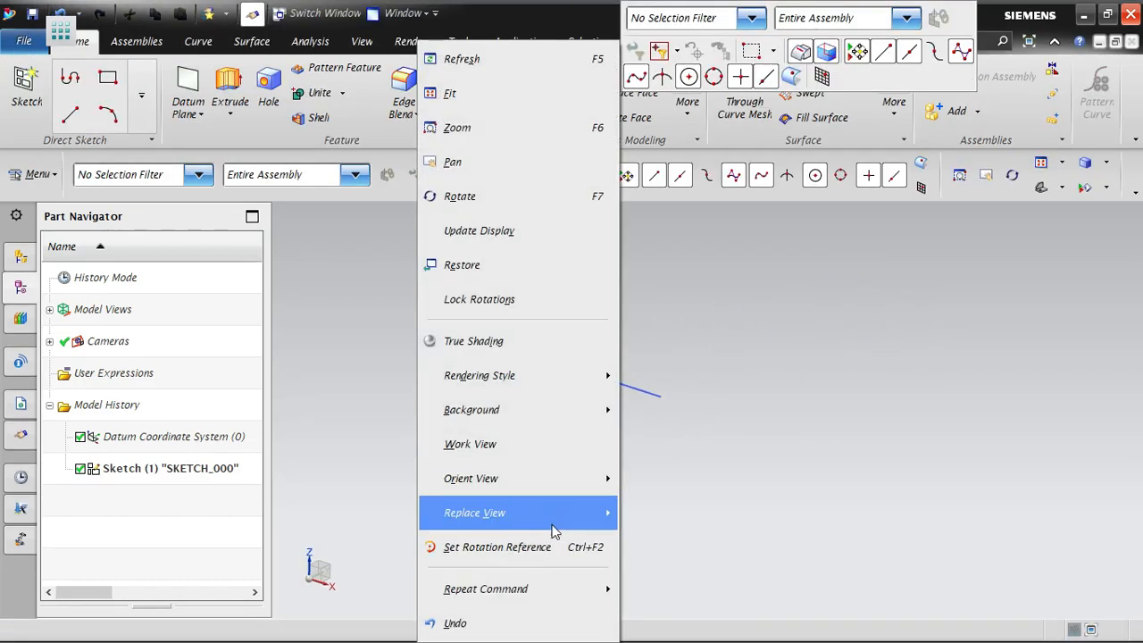
left_click(674, 337)
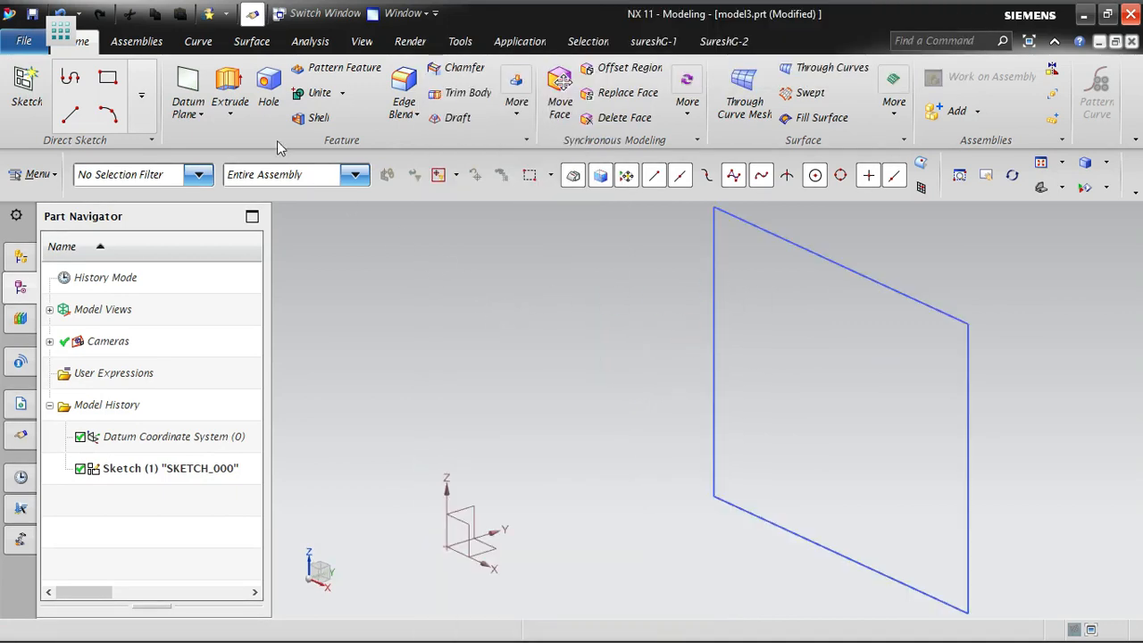
left_click(38, 175)
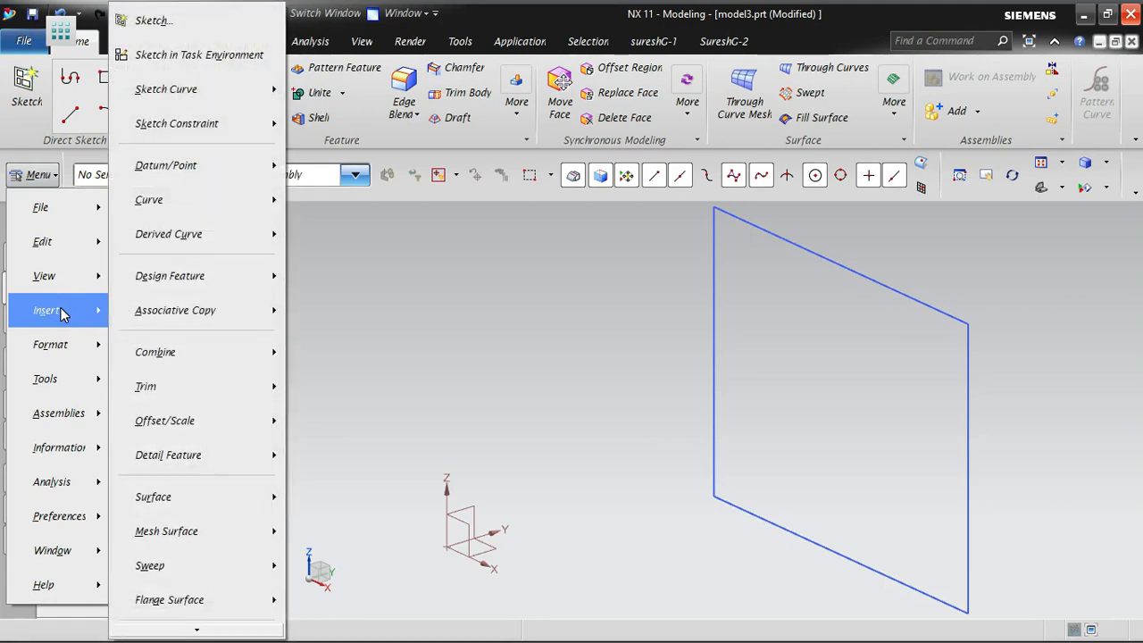
left_click(356, 5)
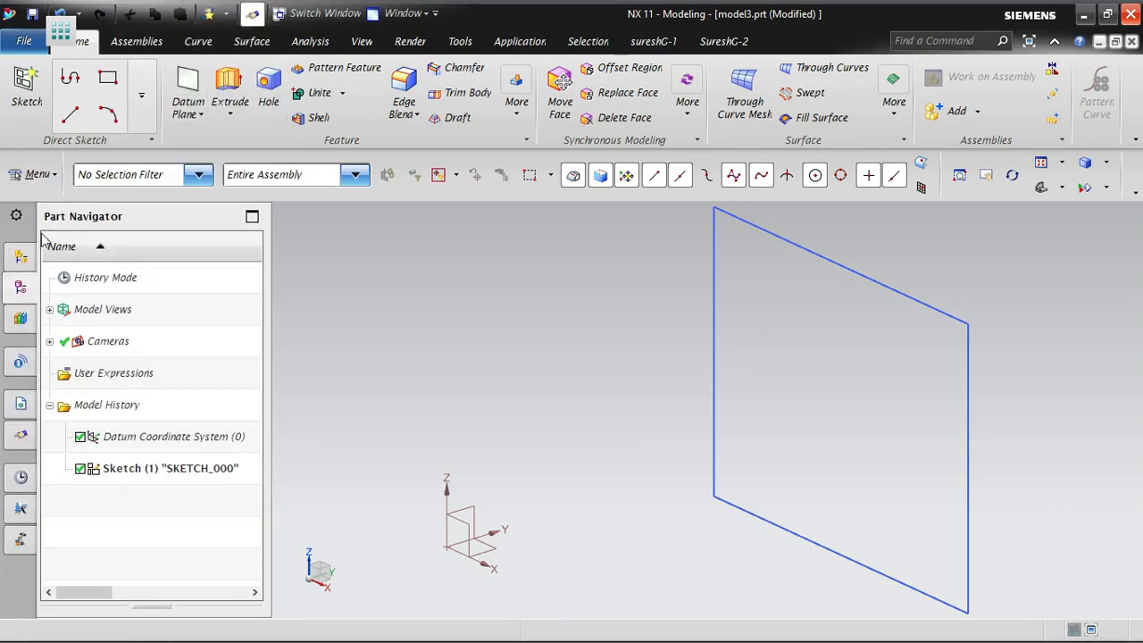
Create a sketch in the task environment on the YZ plane of the datum coordinate system
left_click(38, 175)
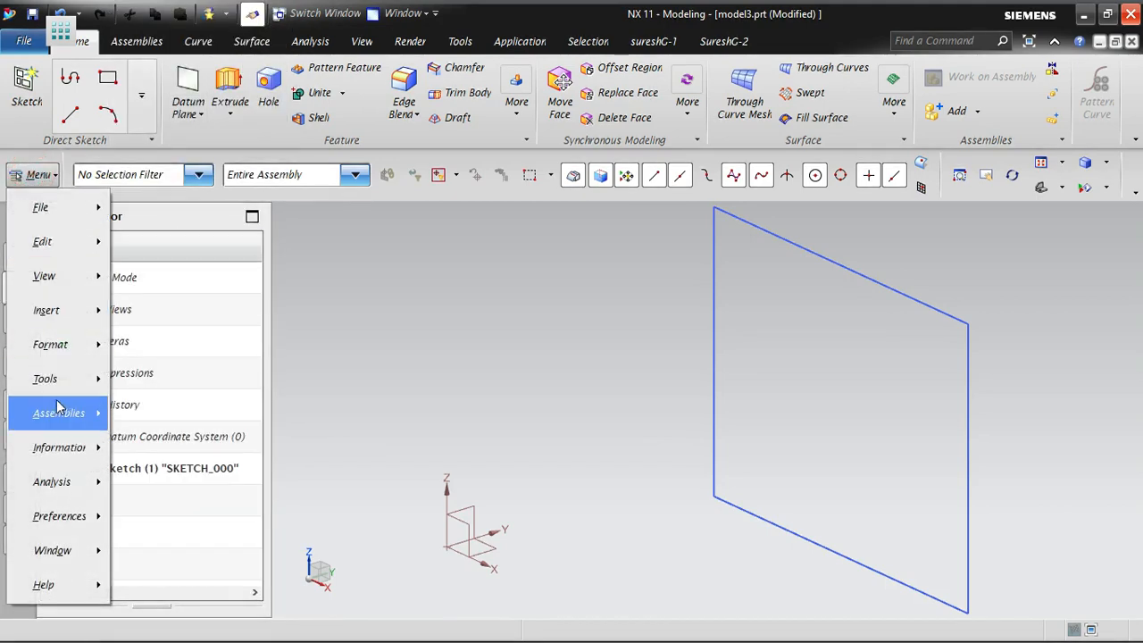
mouse_move(47, 310)
left_click(213, 61)
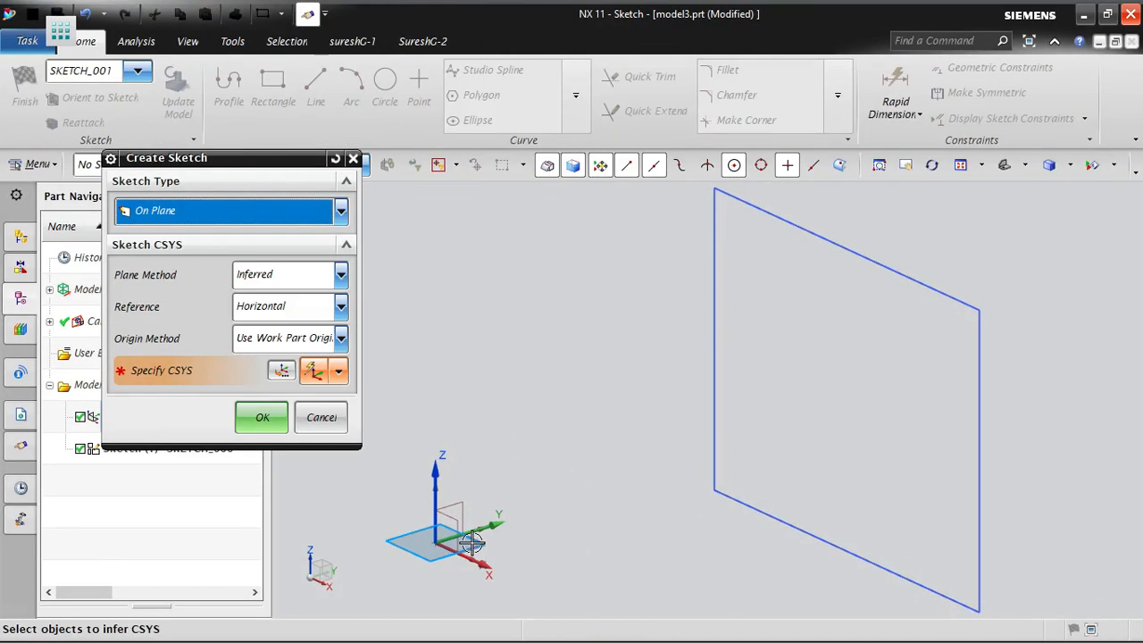
left_click(449, 485)
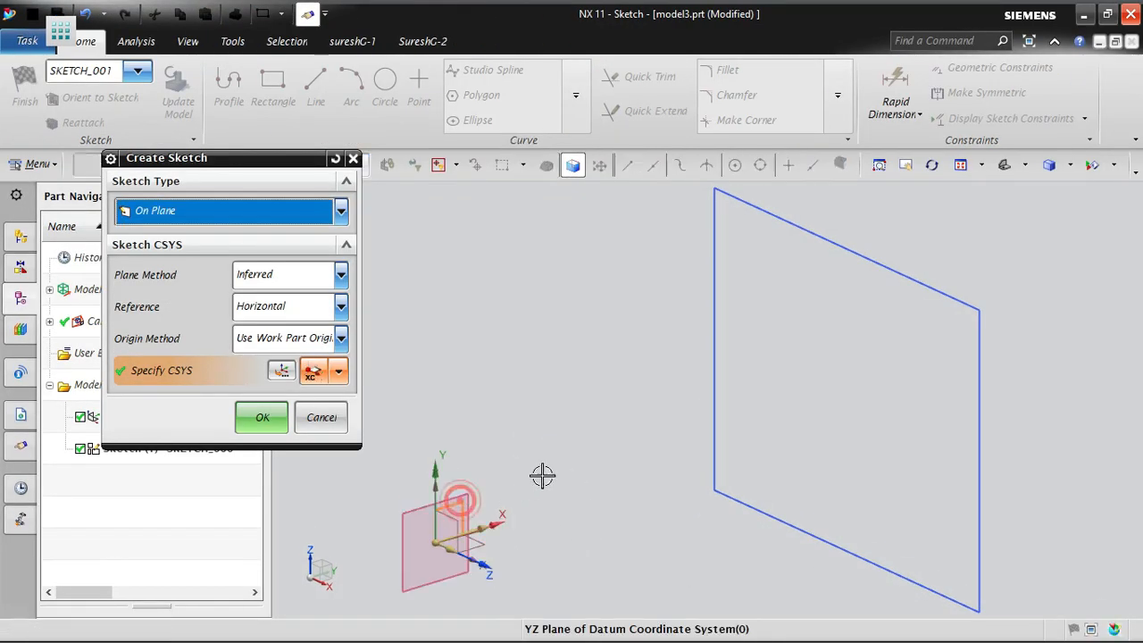
left_click(262, 417)
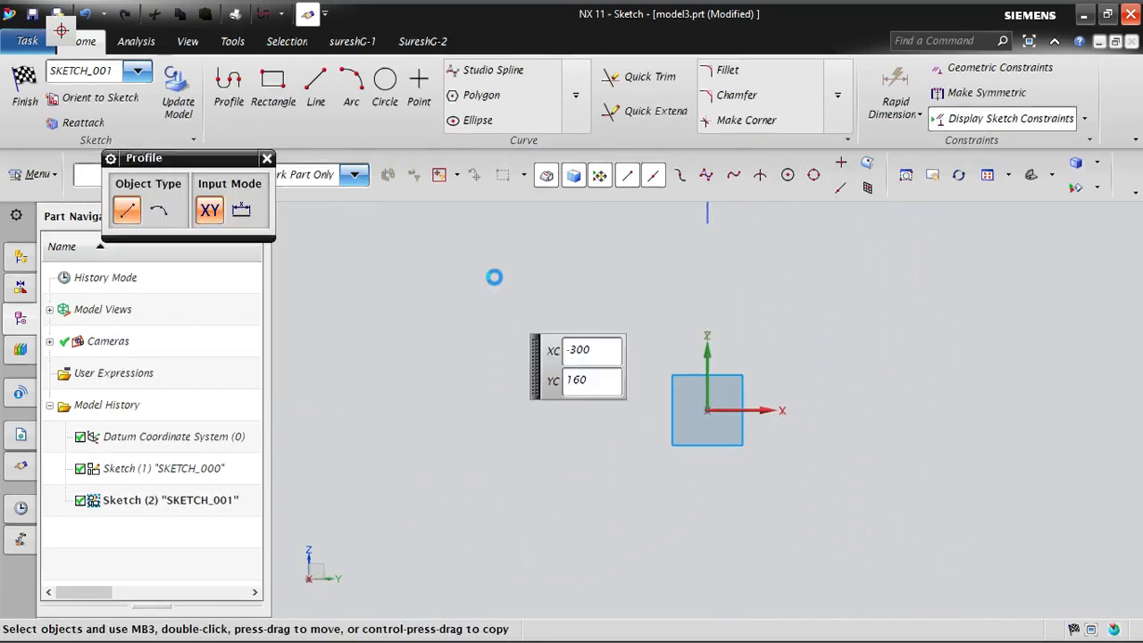
Draw a circle up and to the right of the sketch origin and finish the sketch
left_click(385, 85)
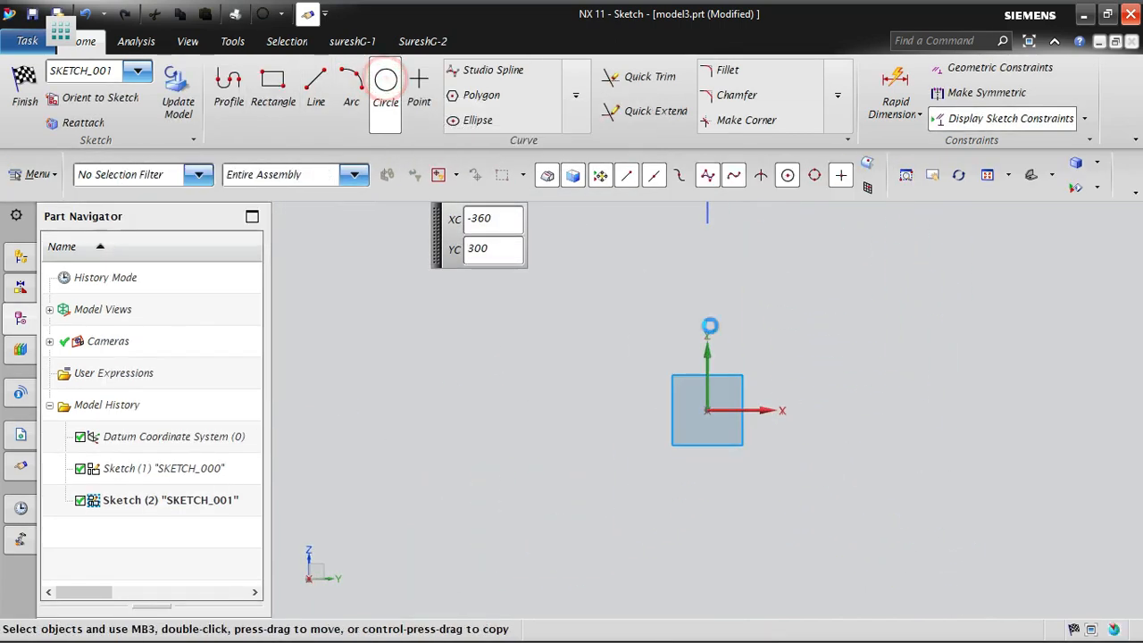
left_click(807, 304)
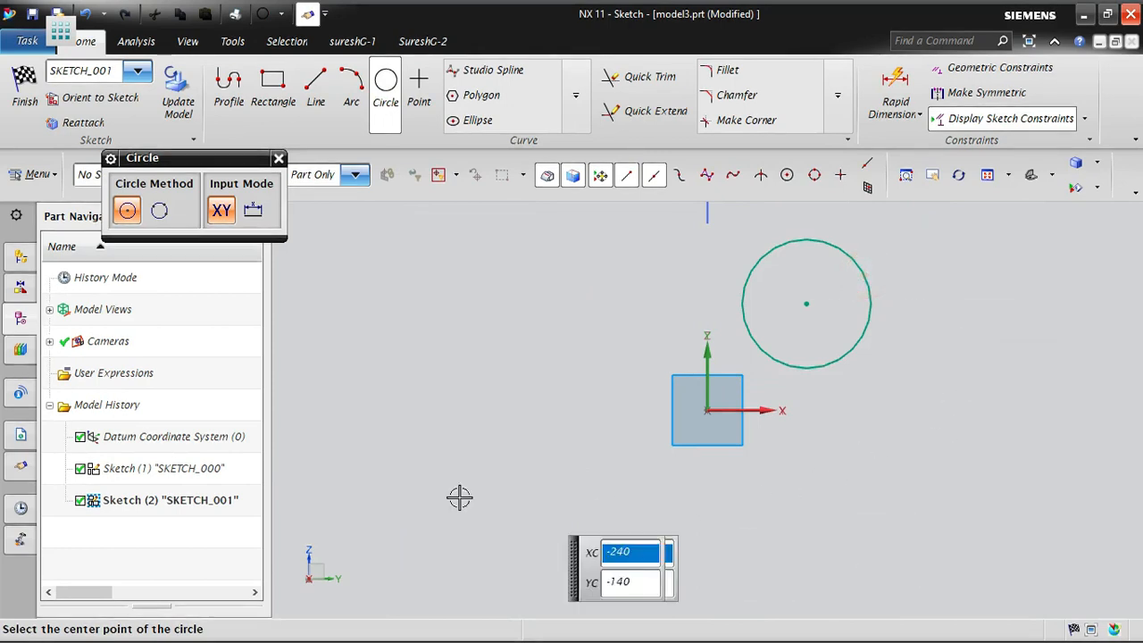
key("Escape")
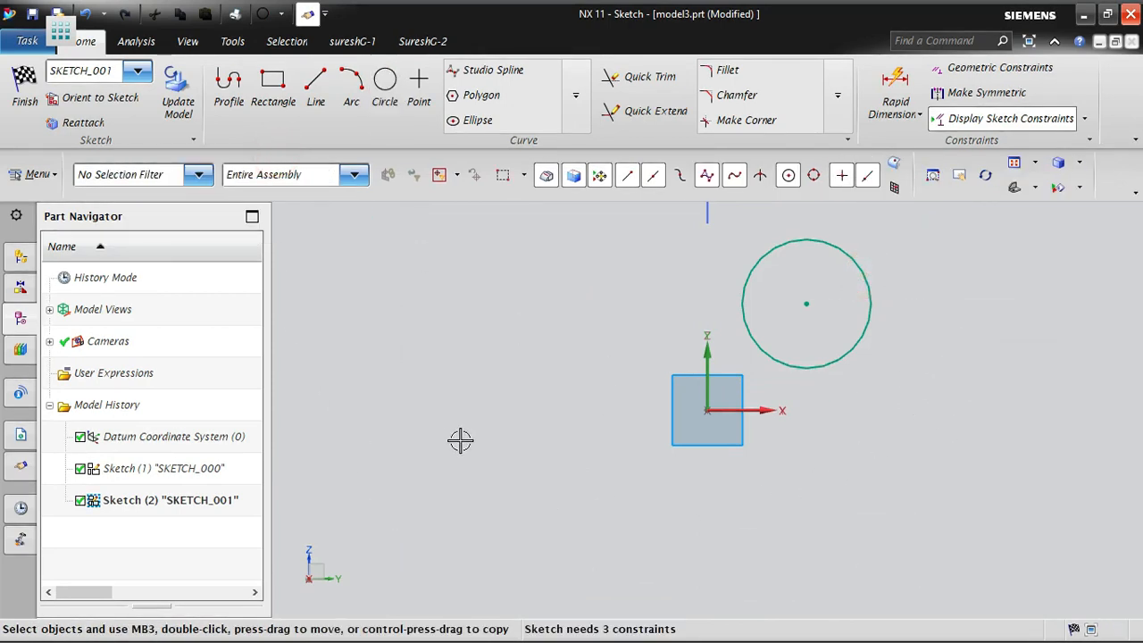
mouse_move(460, 439)
middle_mouse_down()
mouse_move(516, 452)
mouse_move(502, 458)
middle_mouse_up()
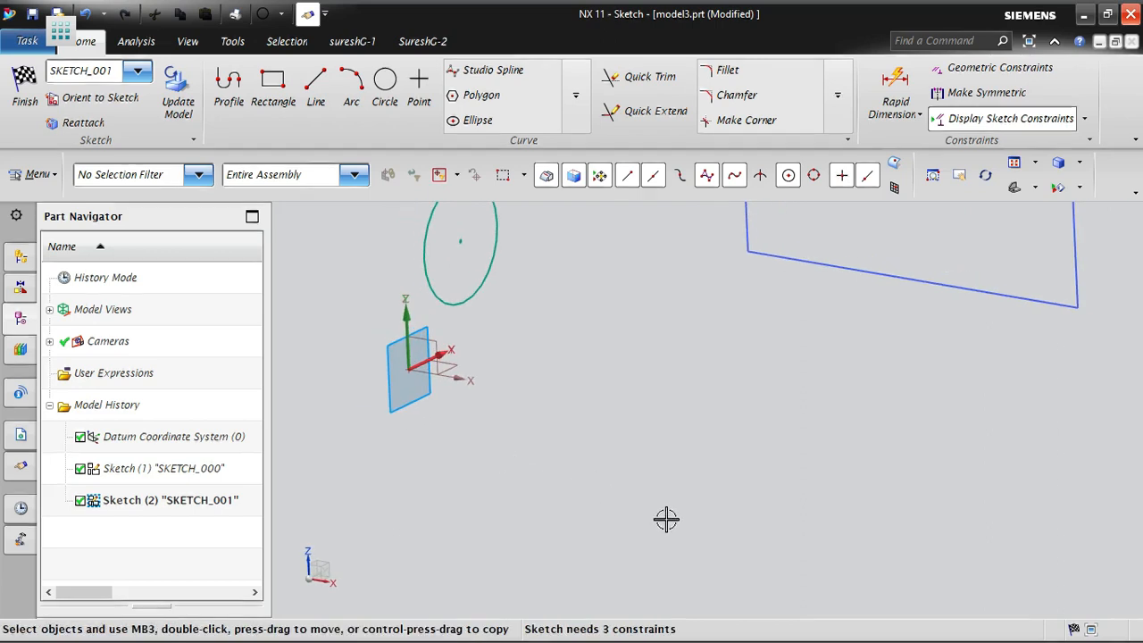
scroll(668, 520, "down", 1)
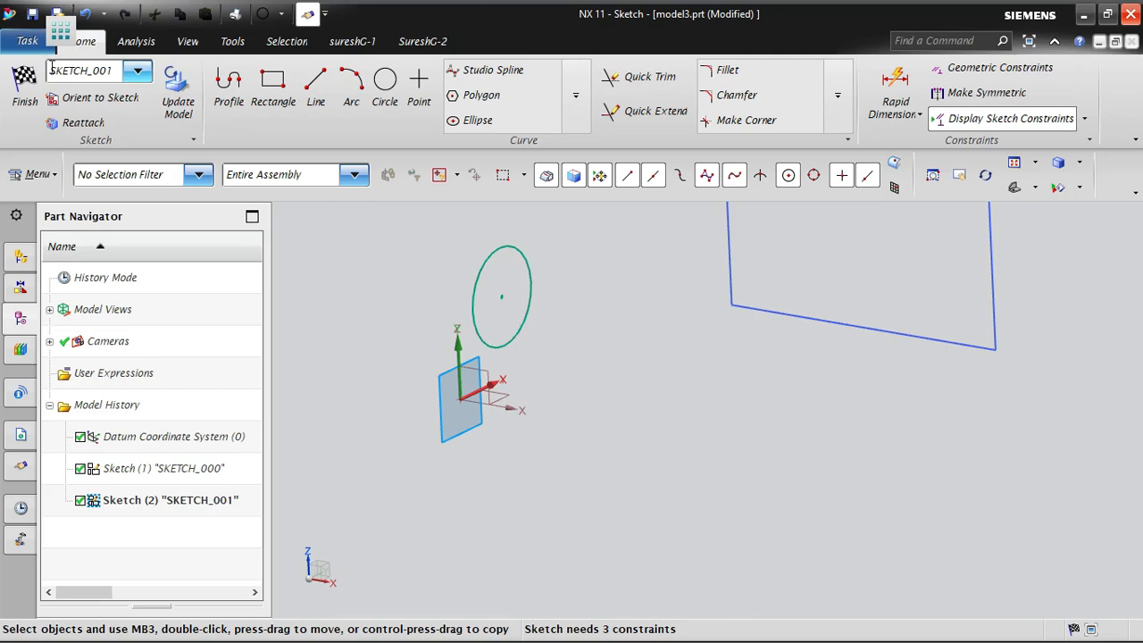
left_click(24, 90)
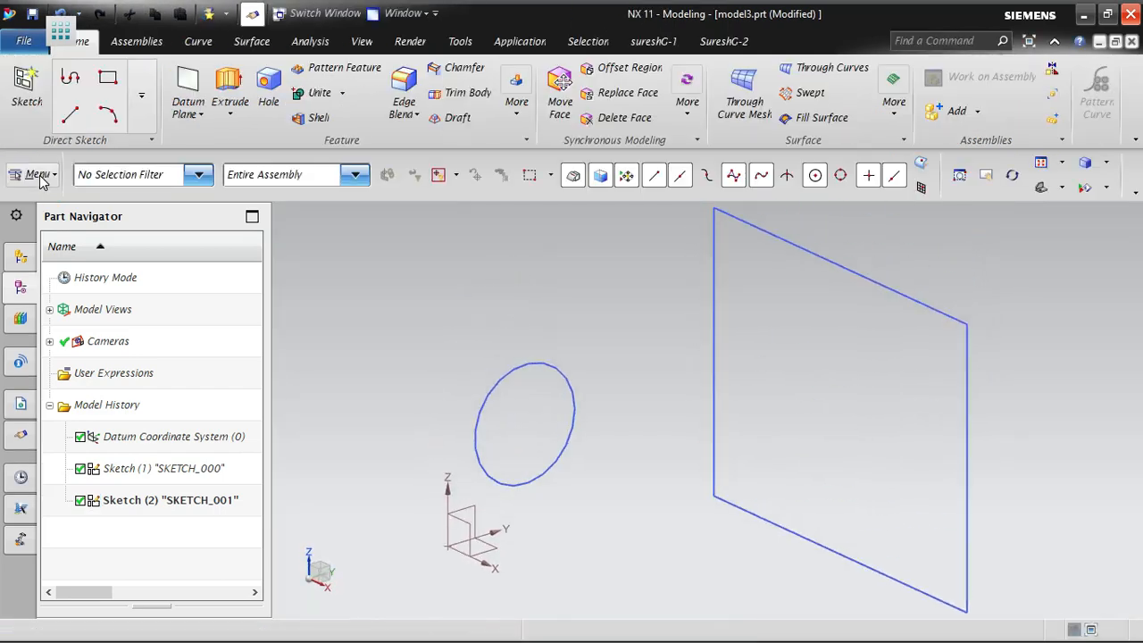
Review the Sketch Settings defaults in Sketch Preferences and close them without making changes
left_click(39, 175)
mouse_move(56, 527)
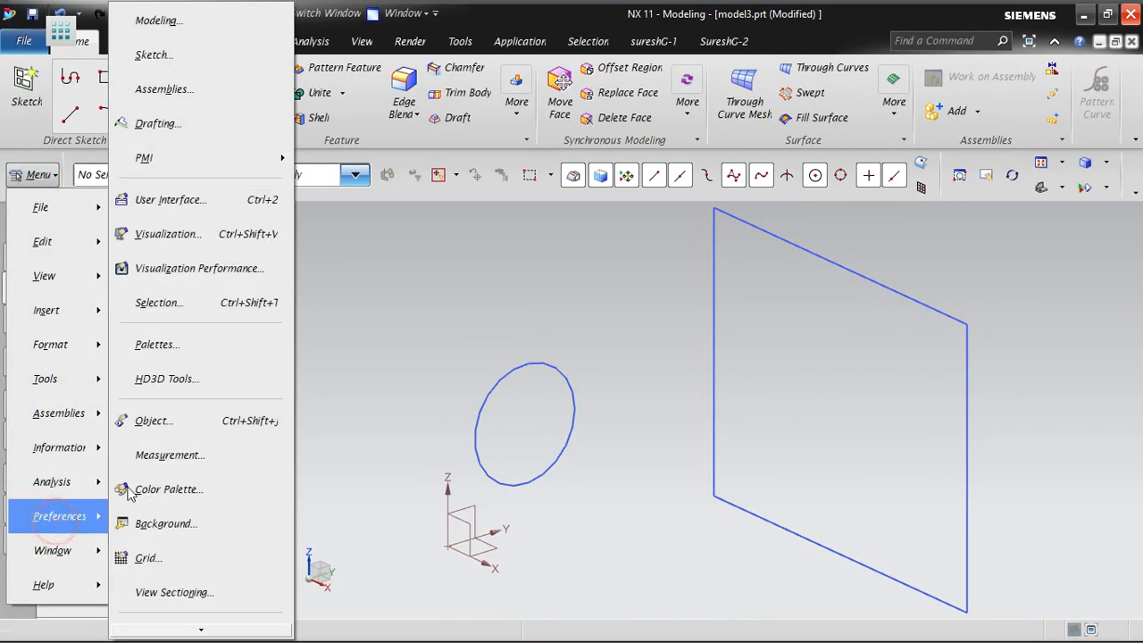
left_click(179, 52)
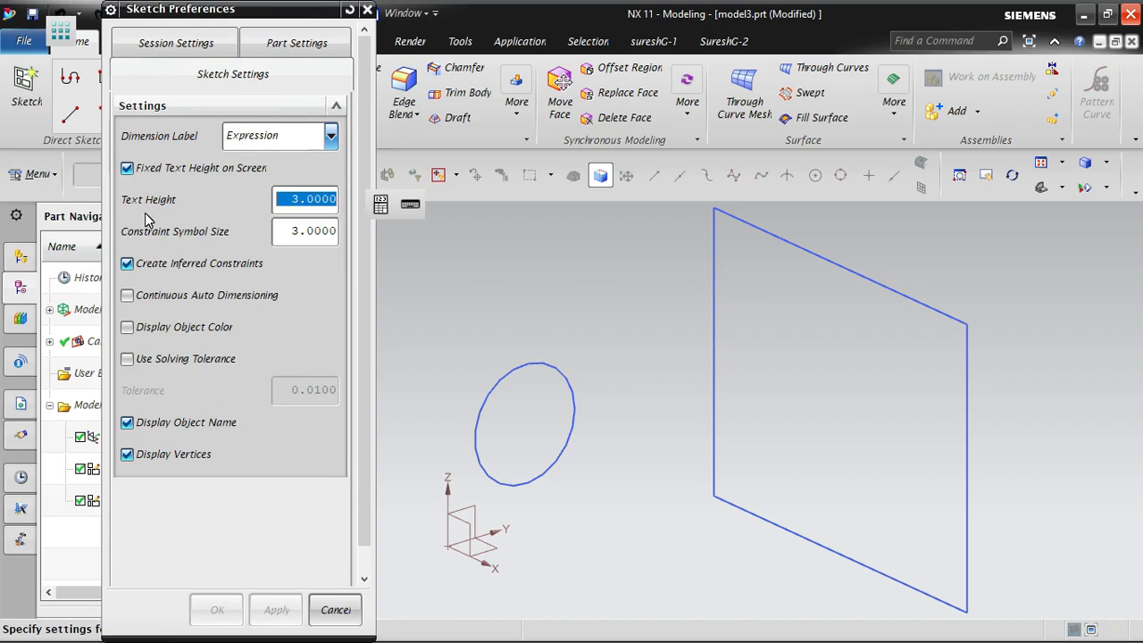
left_click(335, 610)
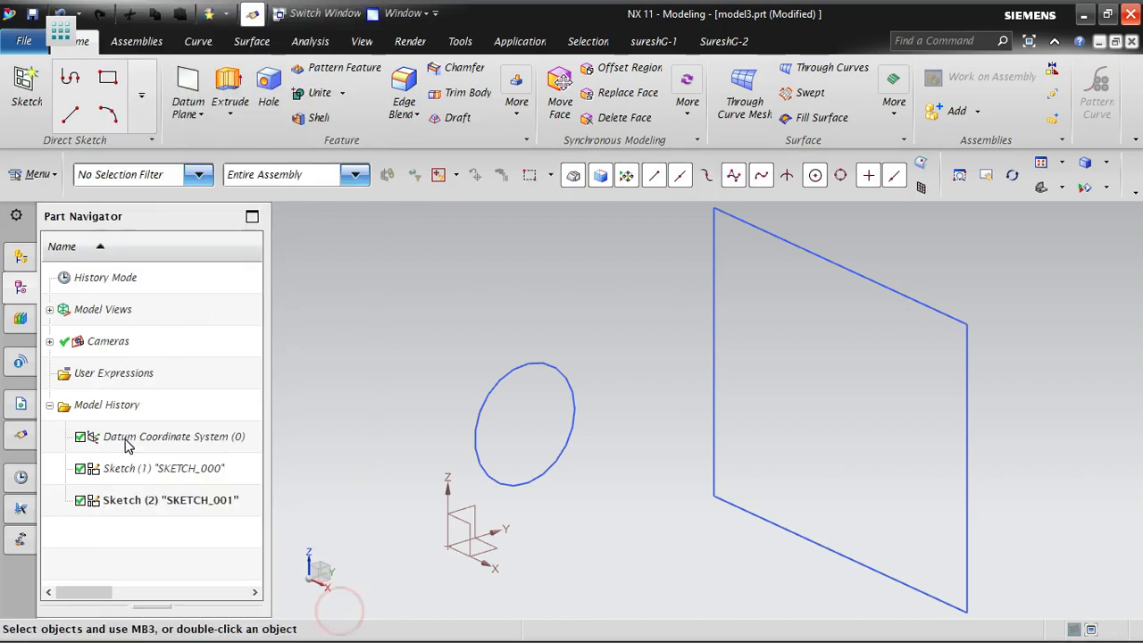
Turn on Display Object Color in the settings of the rectangle sketch SKETCH_000 and apply it
right_click(175, 480)
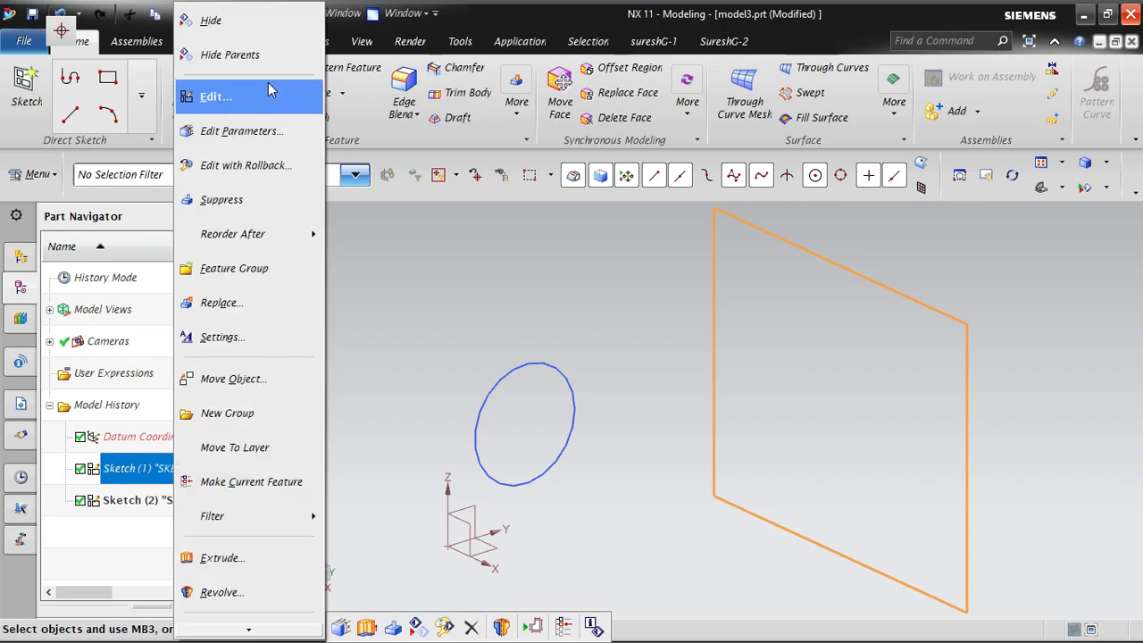
left_click(237, 340)
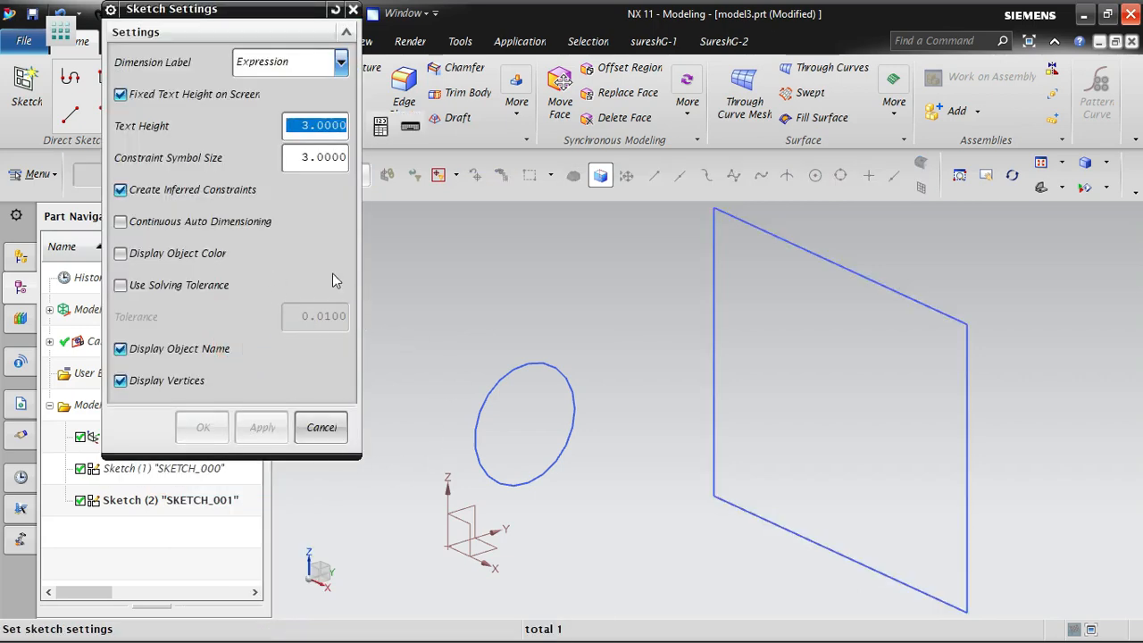
left_click(175, 255)
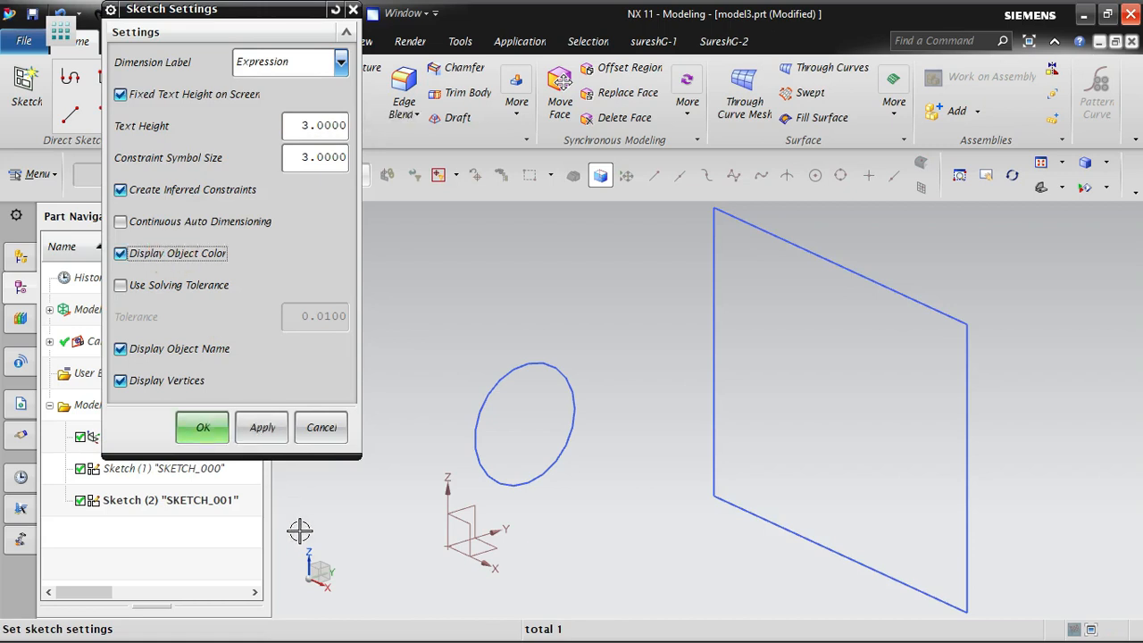
left_click(262, 429)
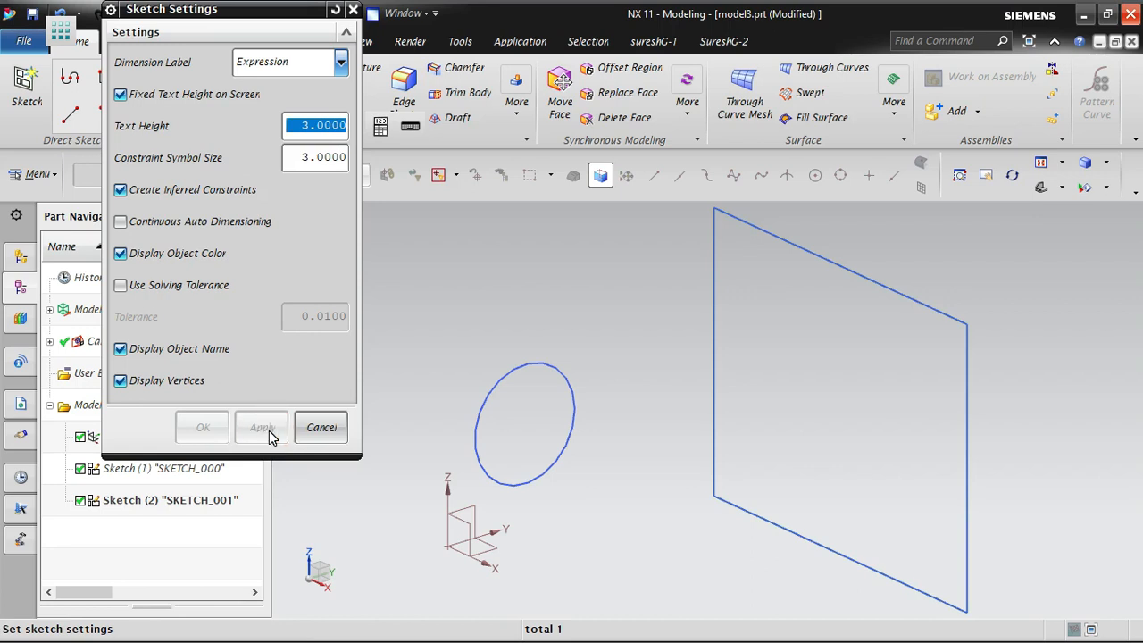
left_click(319, 427)
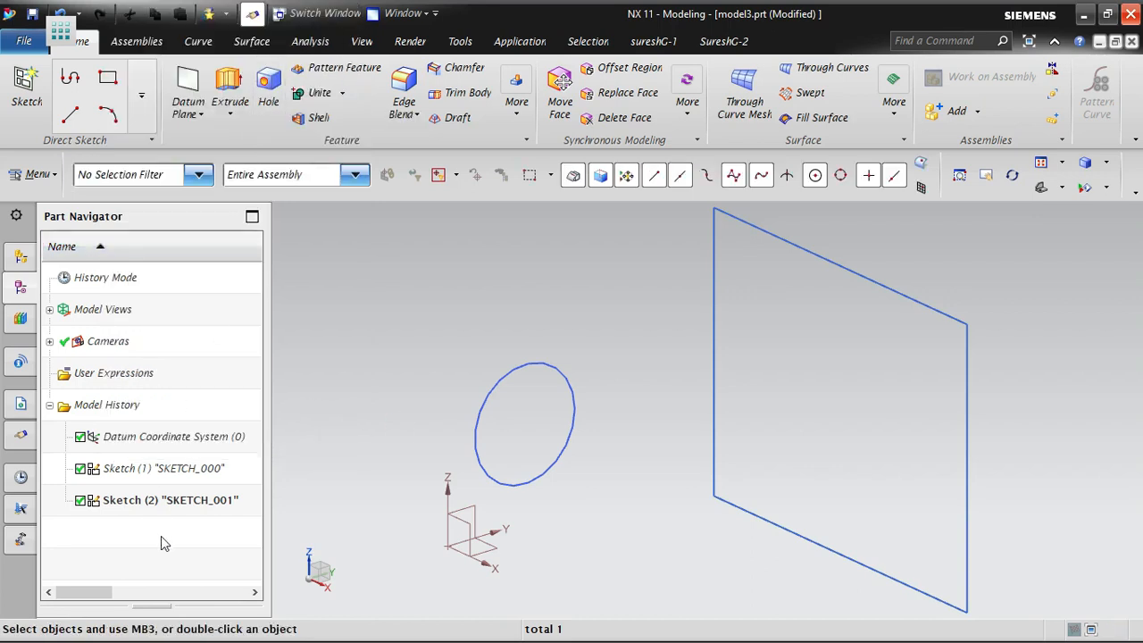
Open the rectangle sketch SKETCH_000 for editing and draw a circle inside the rectangle
double_click(185, 470)
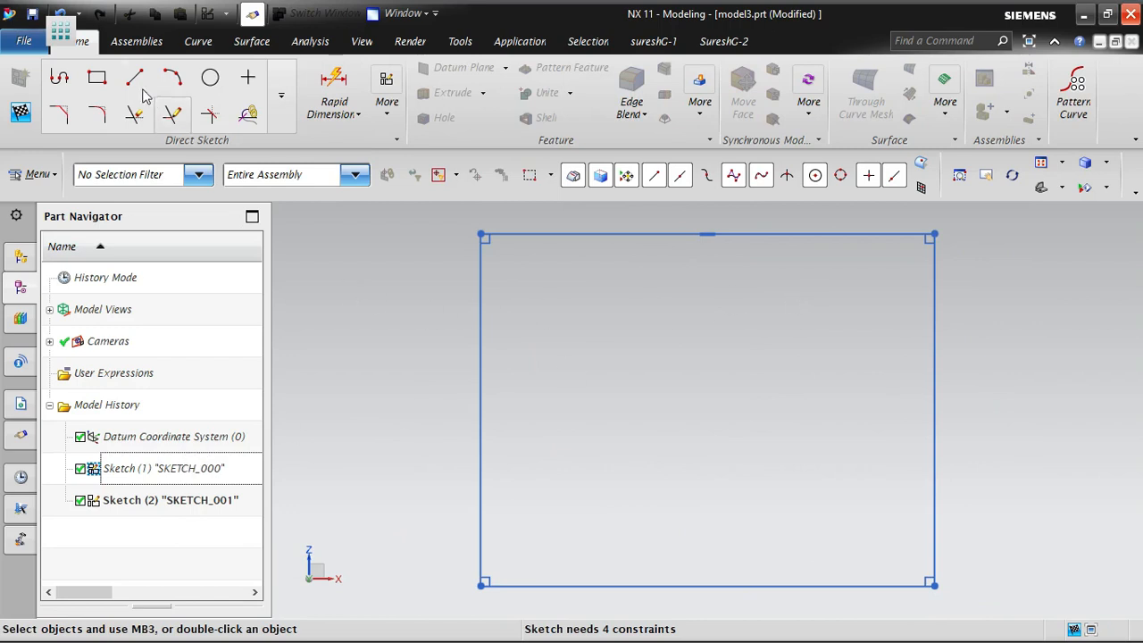
left_click(211, 79)
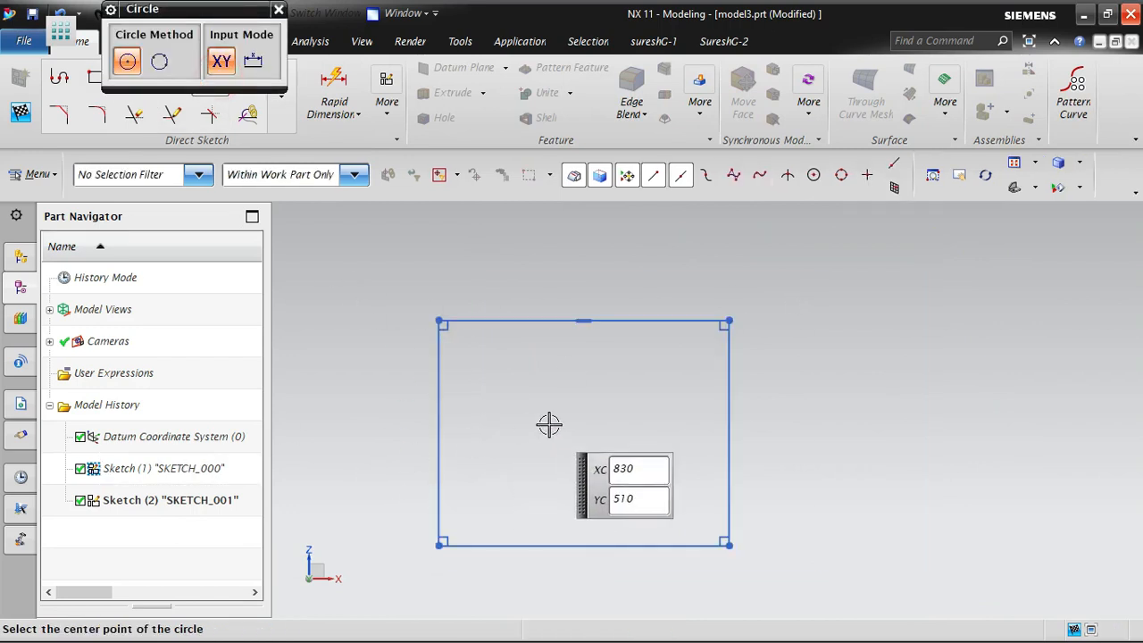
left_click(577, 437)
left_click(621, 382)
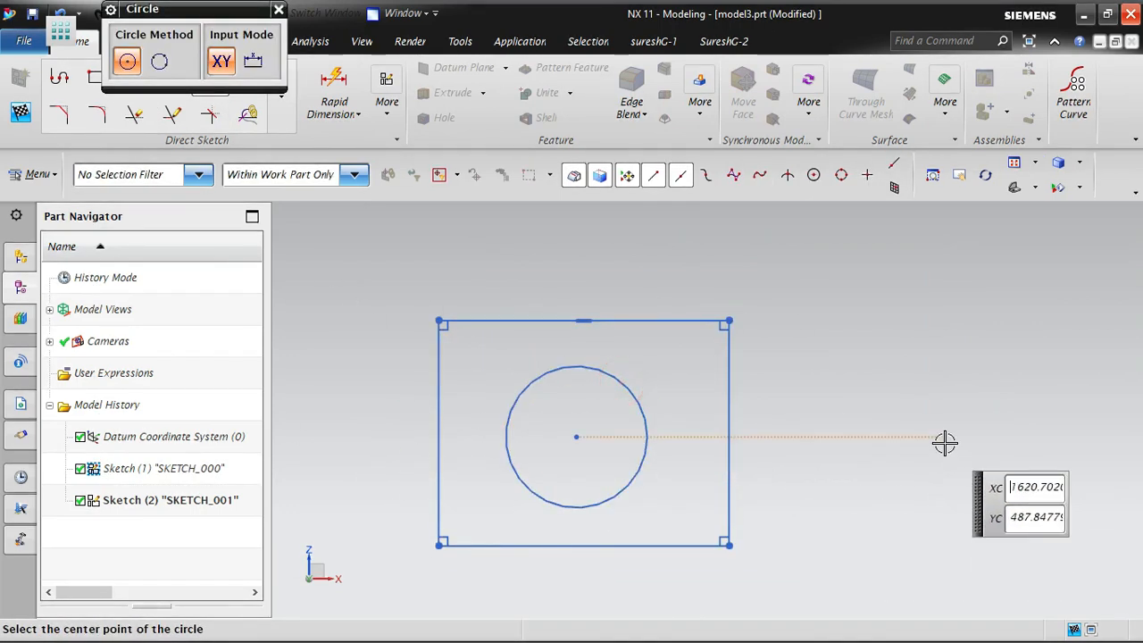
key("Escape")
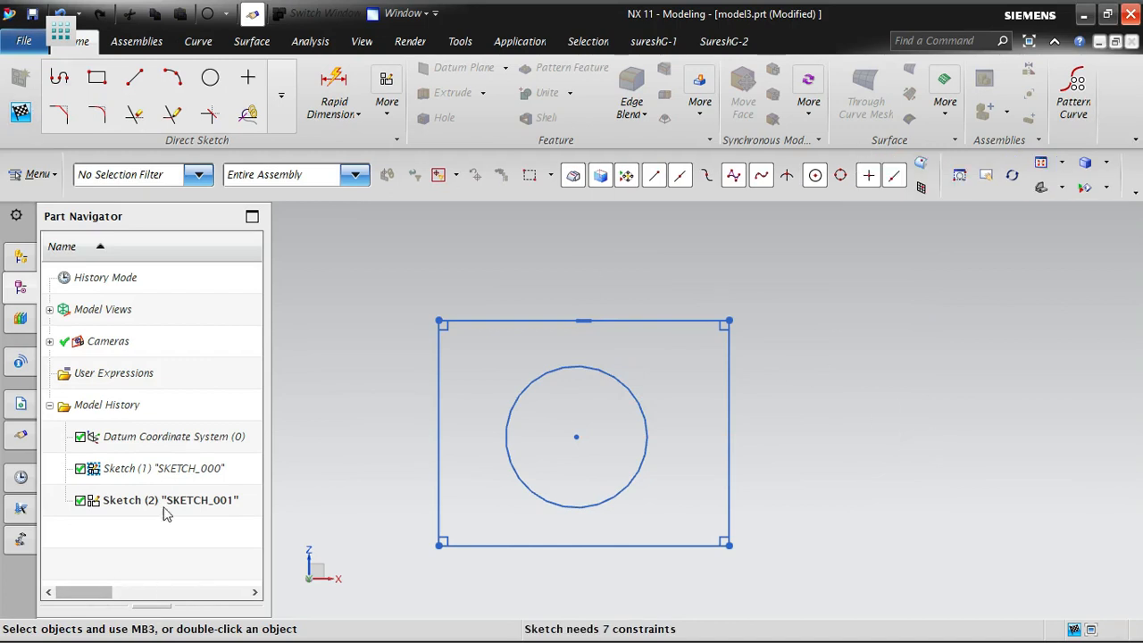
Turn off Display Object Color in the settings of SKETCH_000 and apply the change
right_click(183, 471)
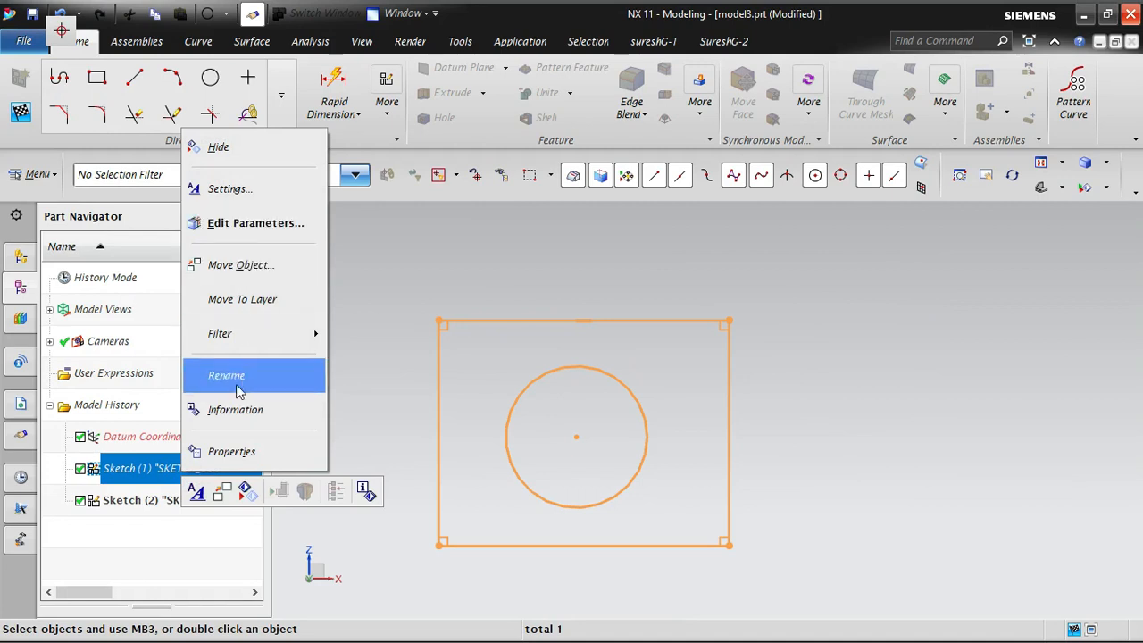
left_click(223, 189)
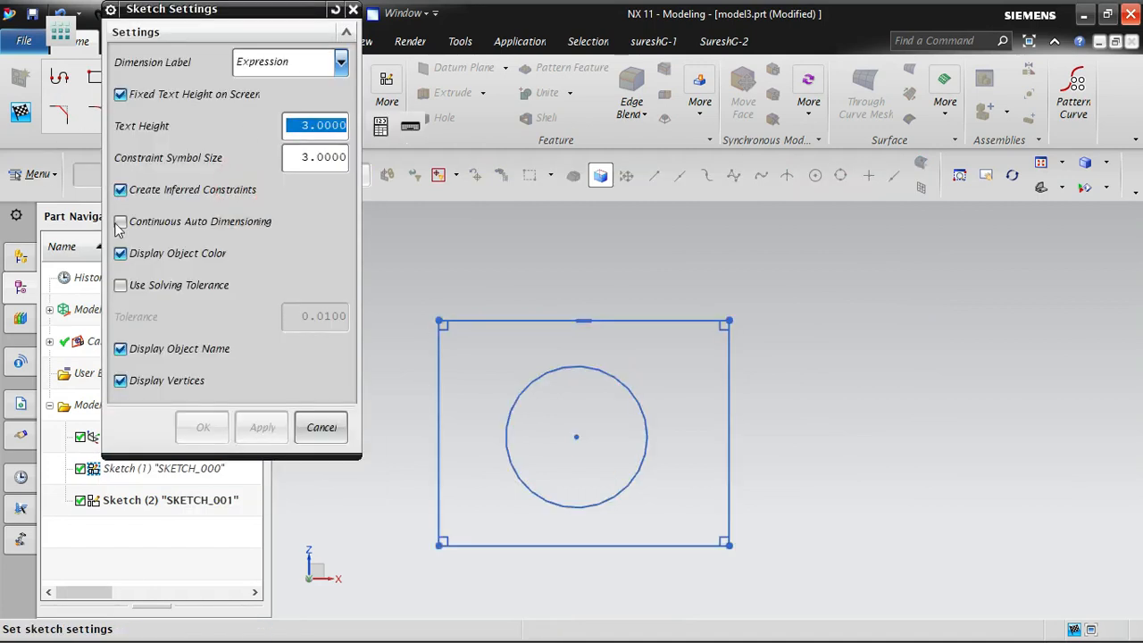
left_click(172, 255)
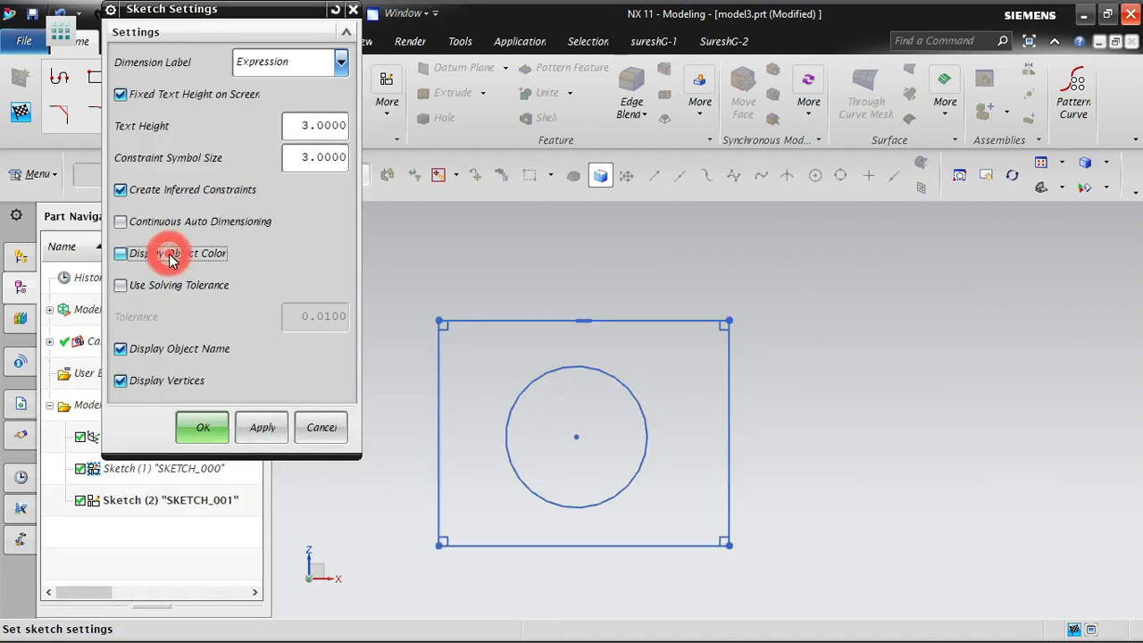
left_click(272, 428)
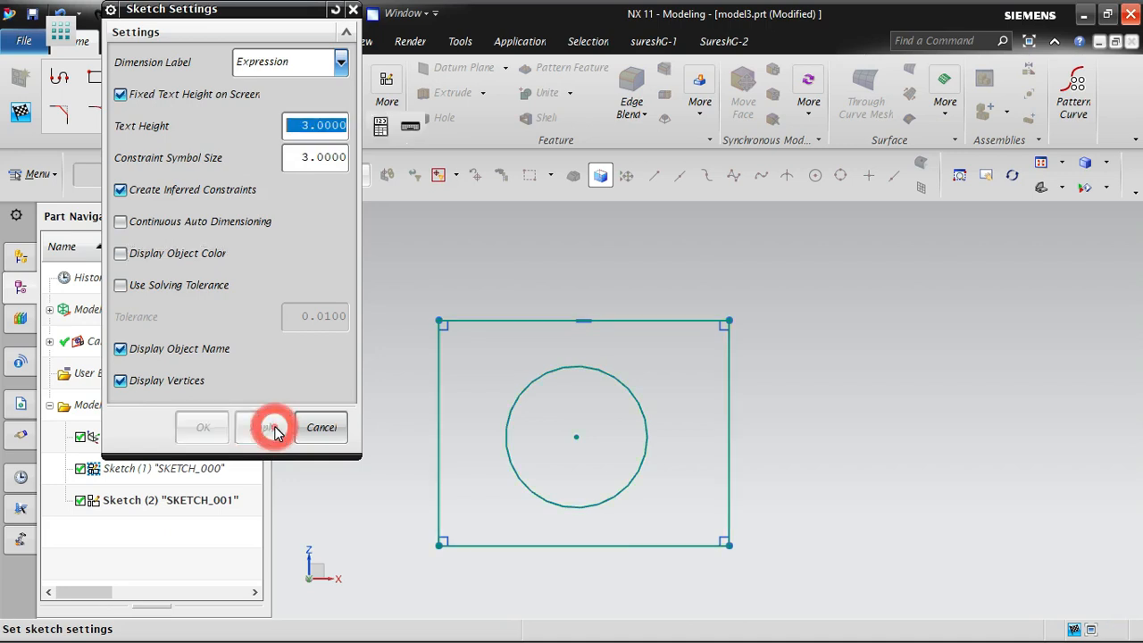
left_click(322, 427)
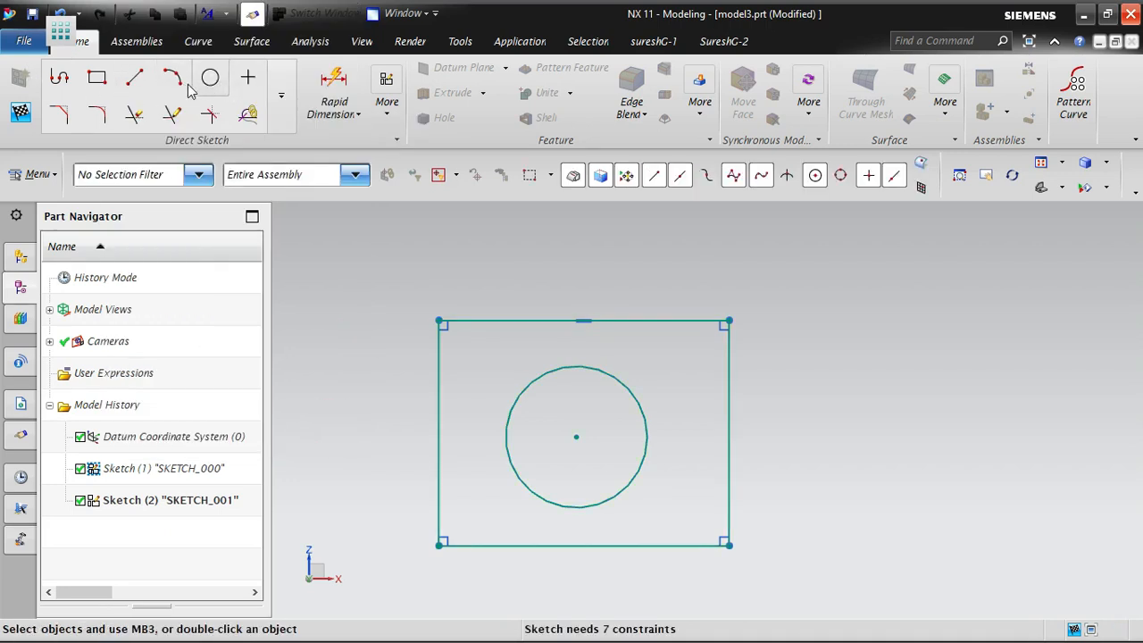
Draw a downward-sloping line to the right of the rectangle and finish the sketch
left_click(135, 77)
left_click(824, 327)
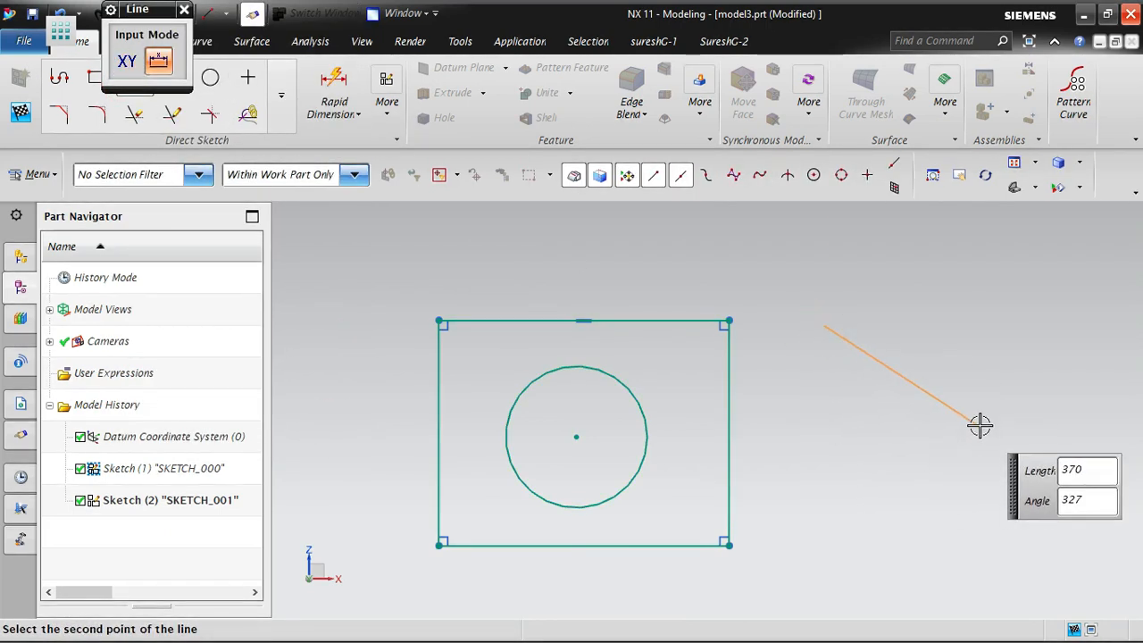
left_click(979, 486)
key("Escape")
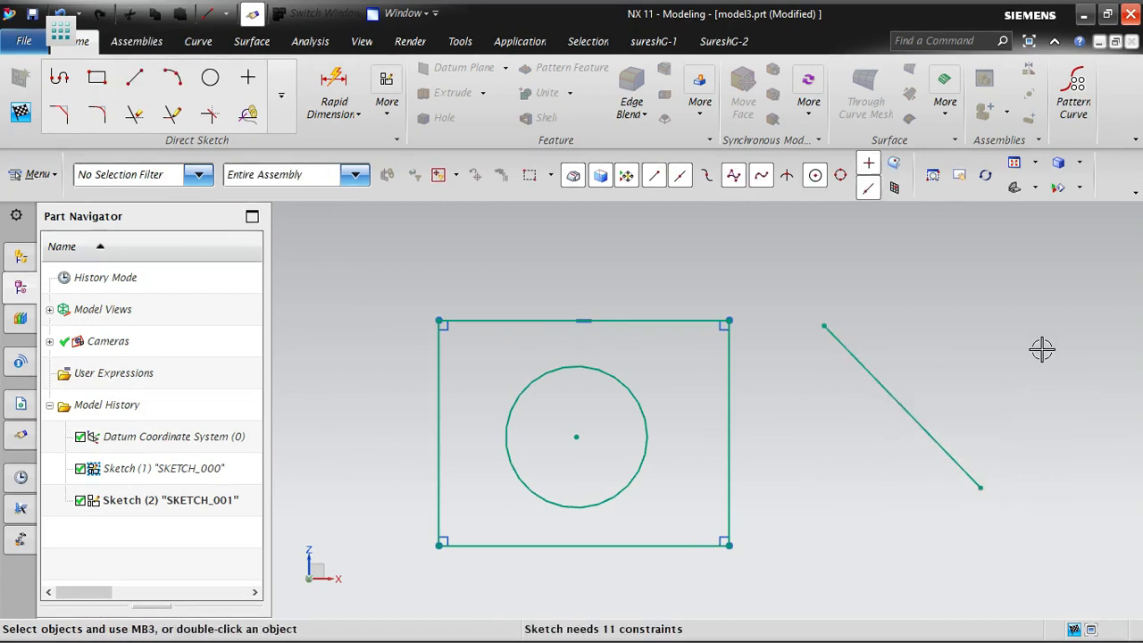
key("ctrl+a")
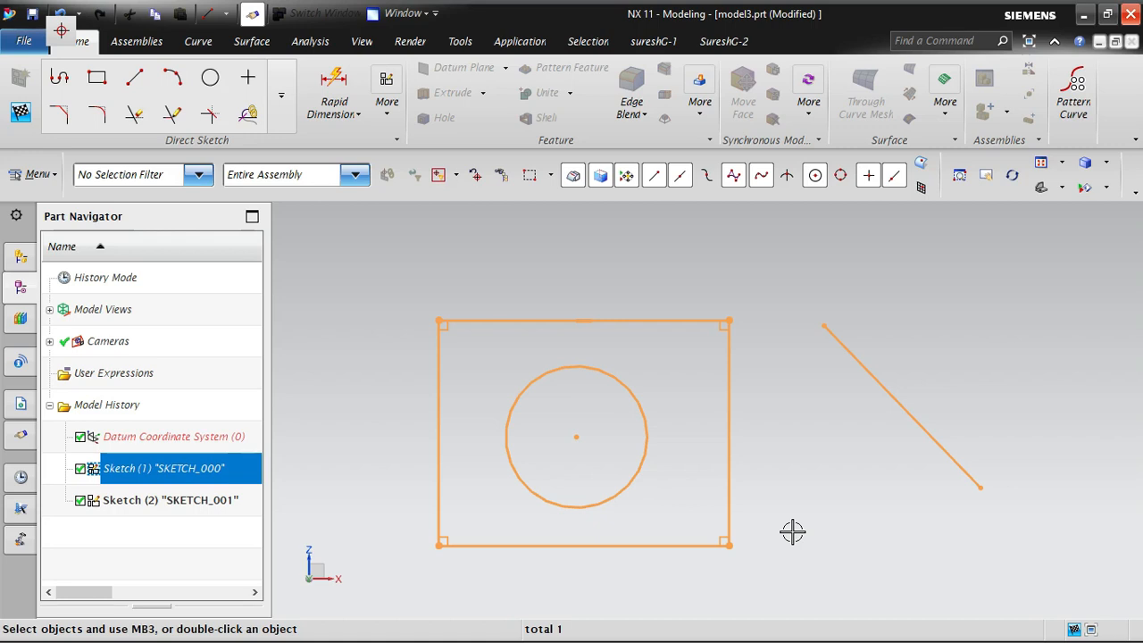
key("Escape")
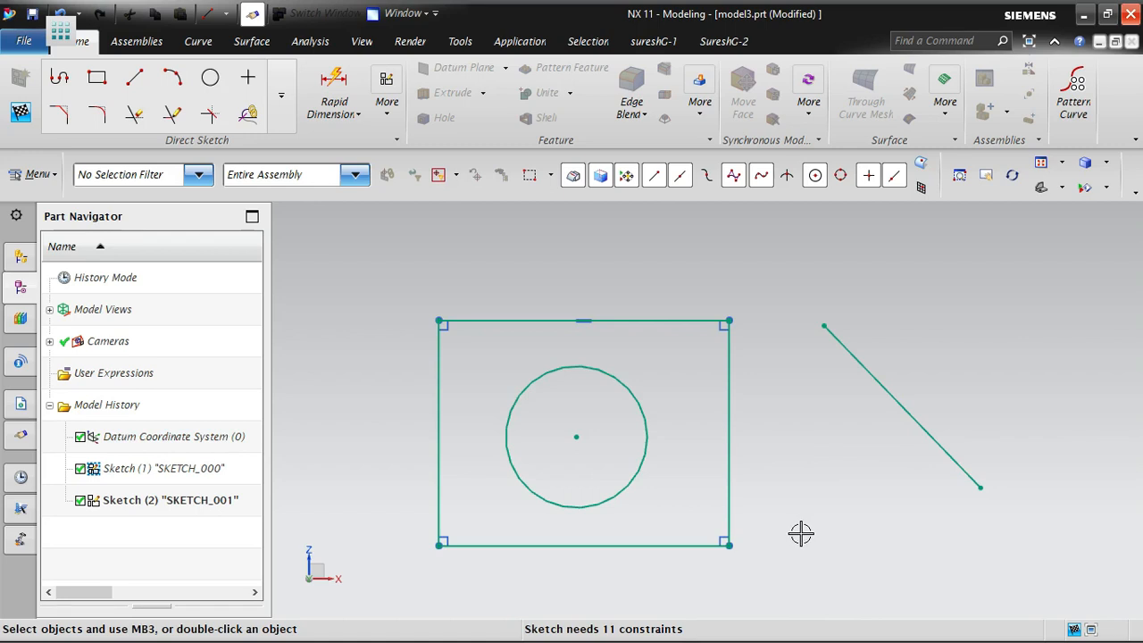
left_click(22, 116)
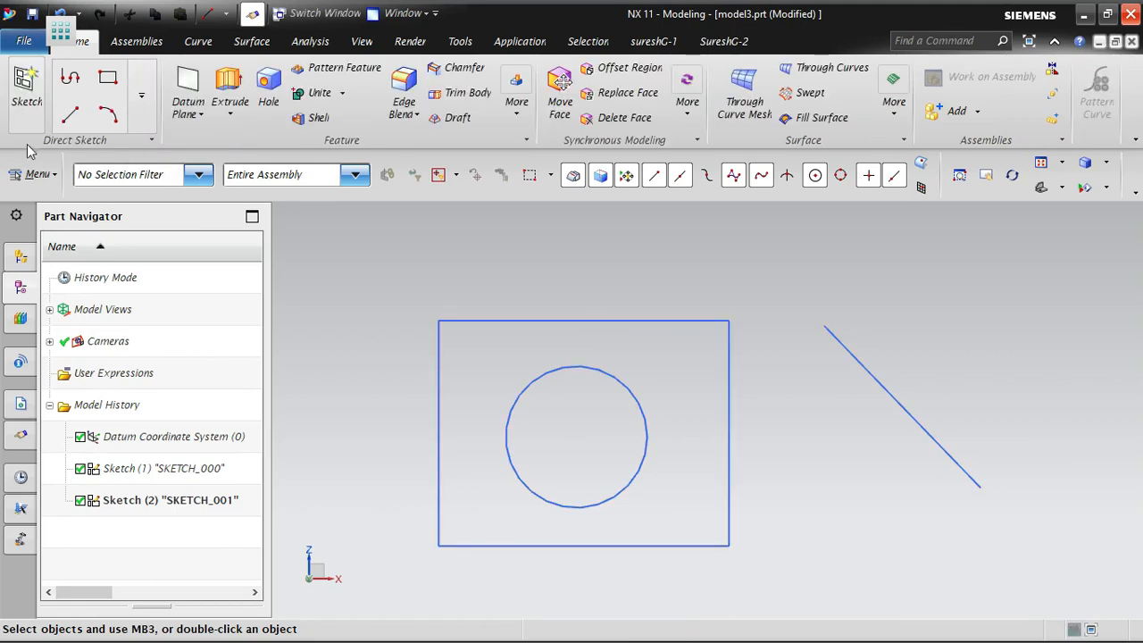
left_click(36, 174)
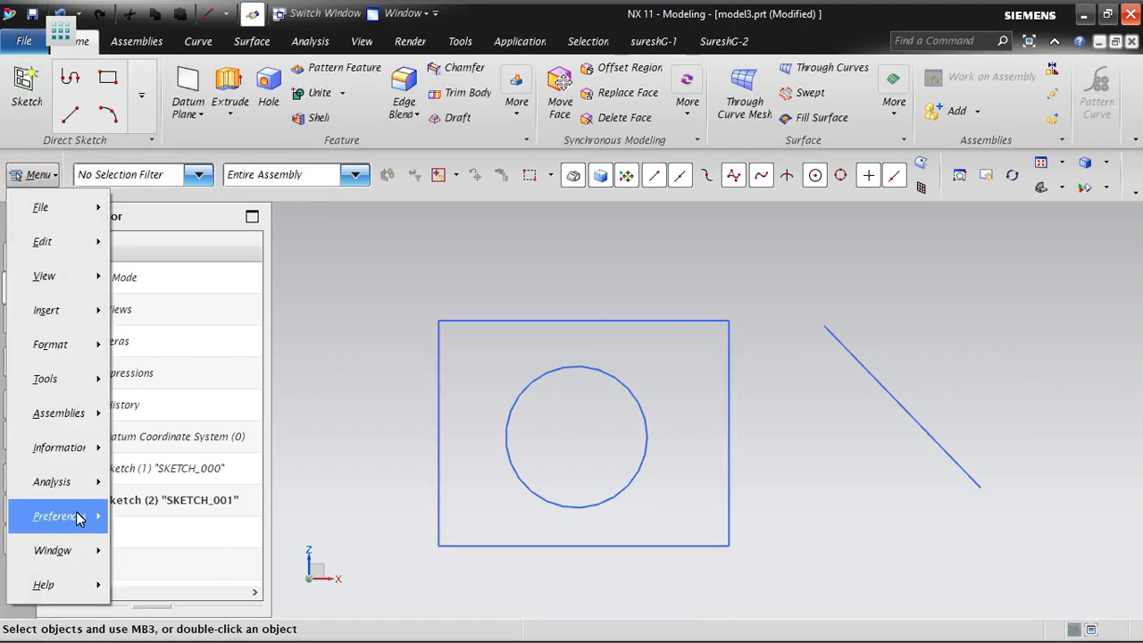
left_click(77, 513)
key("Escape")
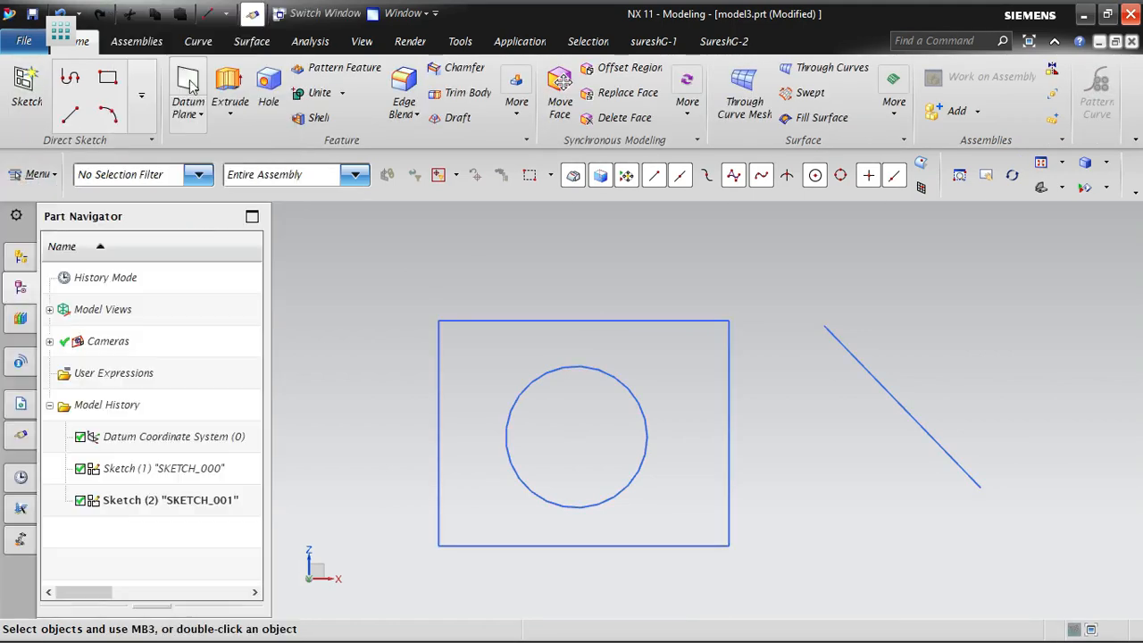
left_click(36, 174)
Try turning on Display Object Color in the settings of SKETCH_000 and cancel without applying
left_click(204, 469)
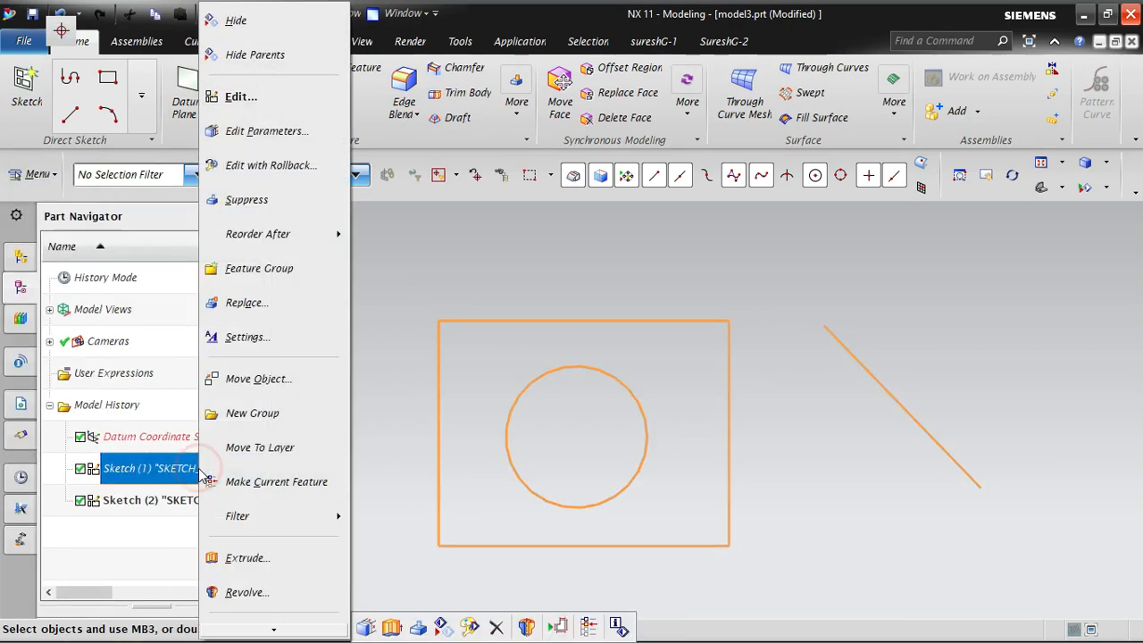
right_click(203, 469)
left_click(243, 342)
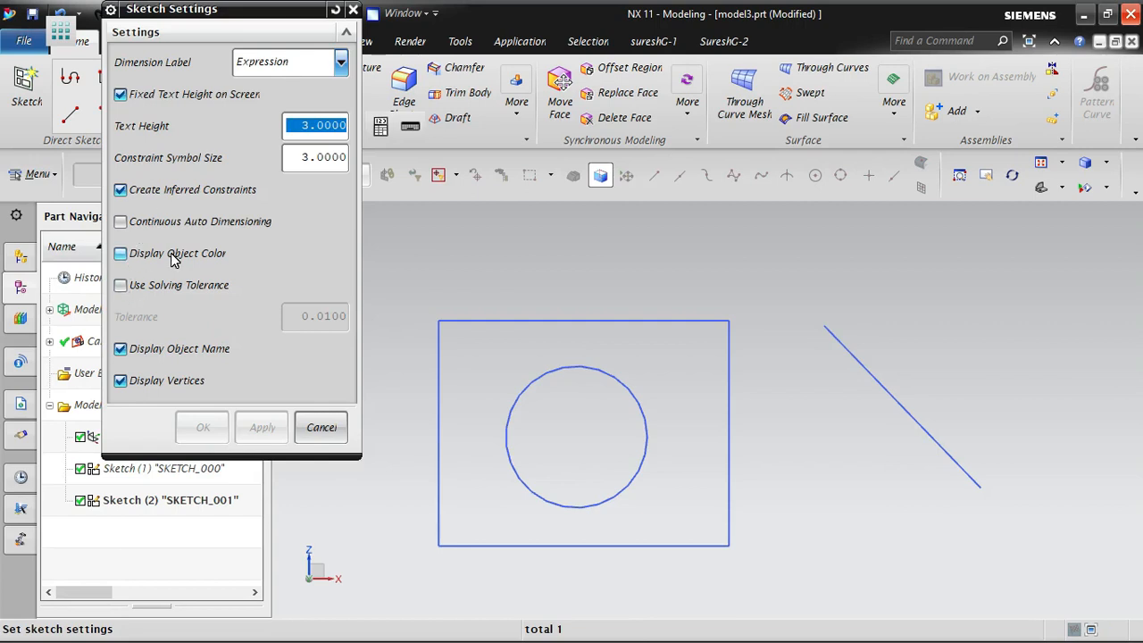
left_click(121, 254)
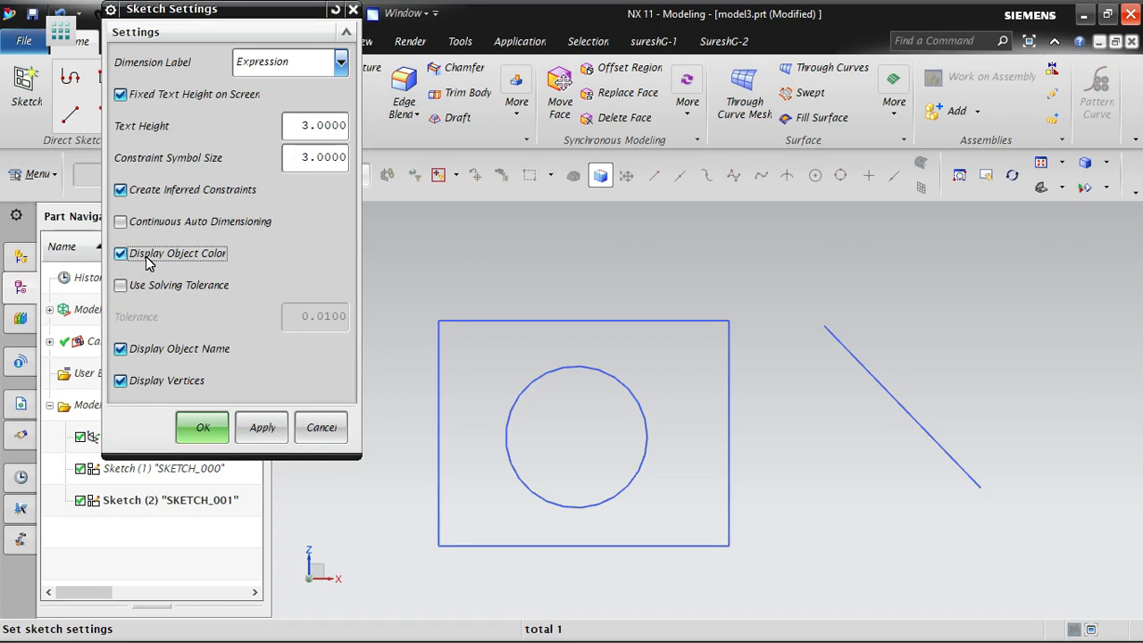
left_click(311, 428)
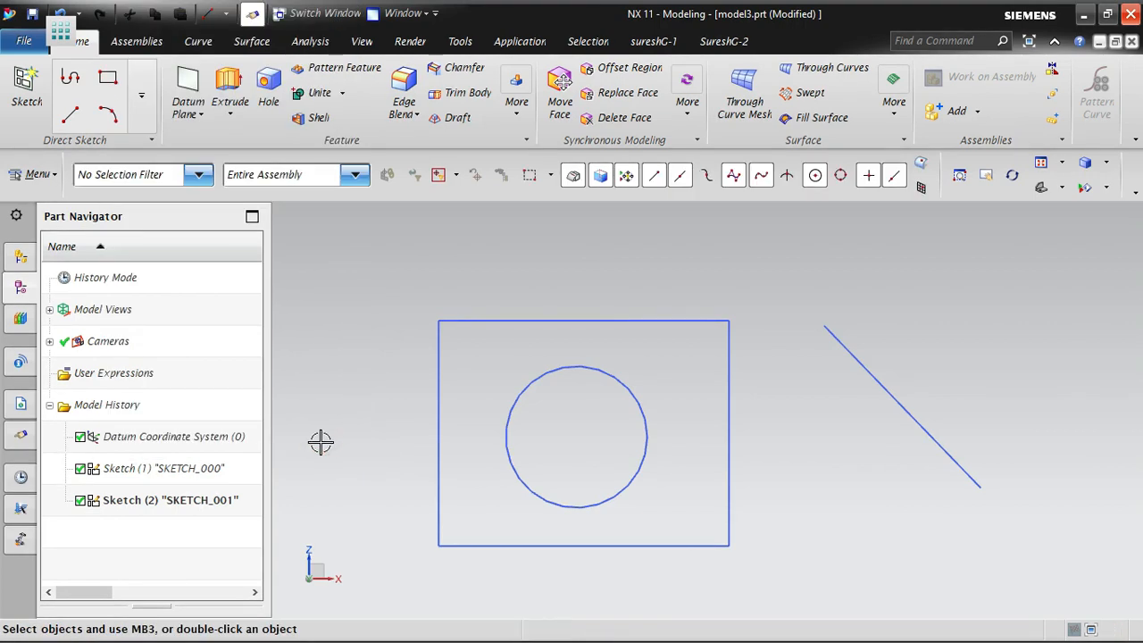
Start an Extrude using the Connected Curves rule and no selection filter, with the rectangle as its section
left_click(230, 89)
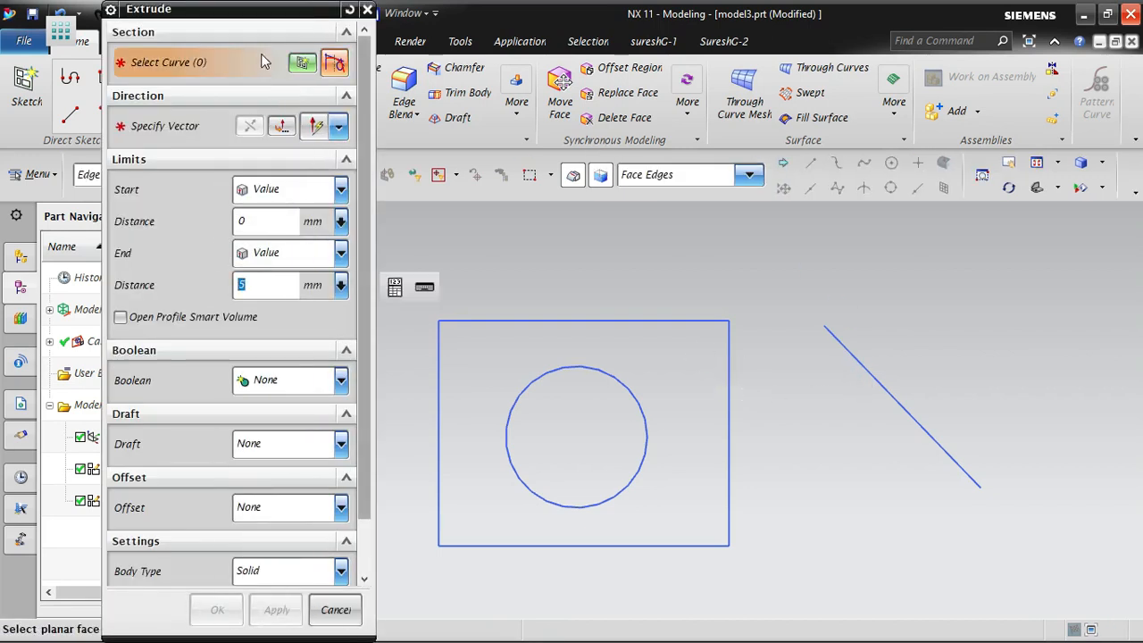
middle_click_drag(774, 408, 735, 439)
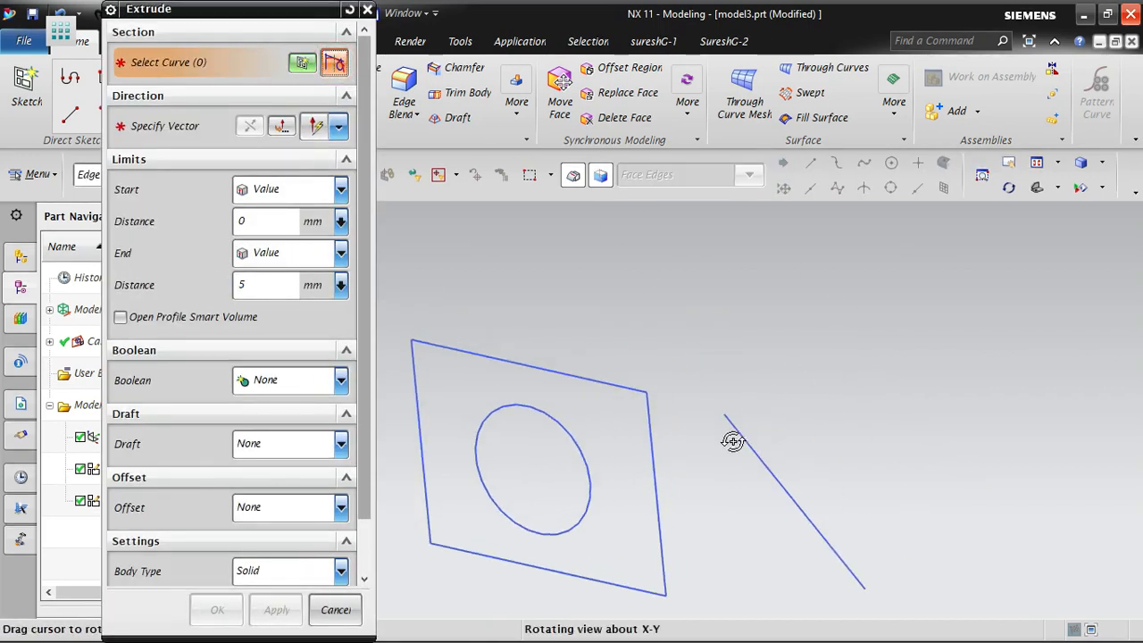
left_click(749, 175)
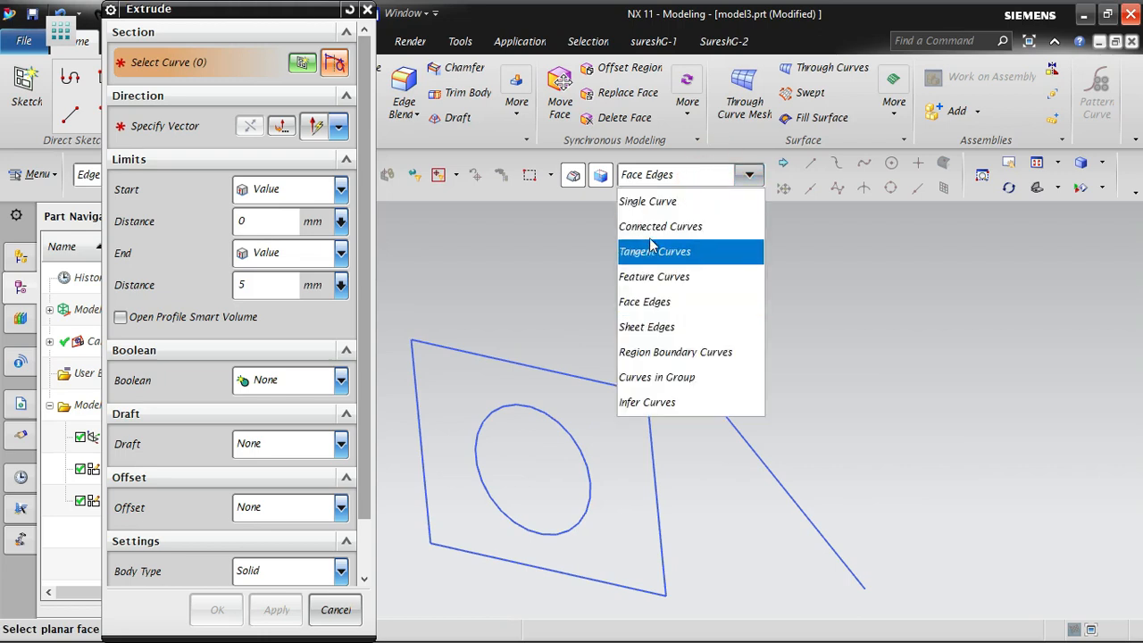
left_click(657, 228)
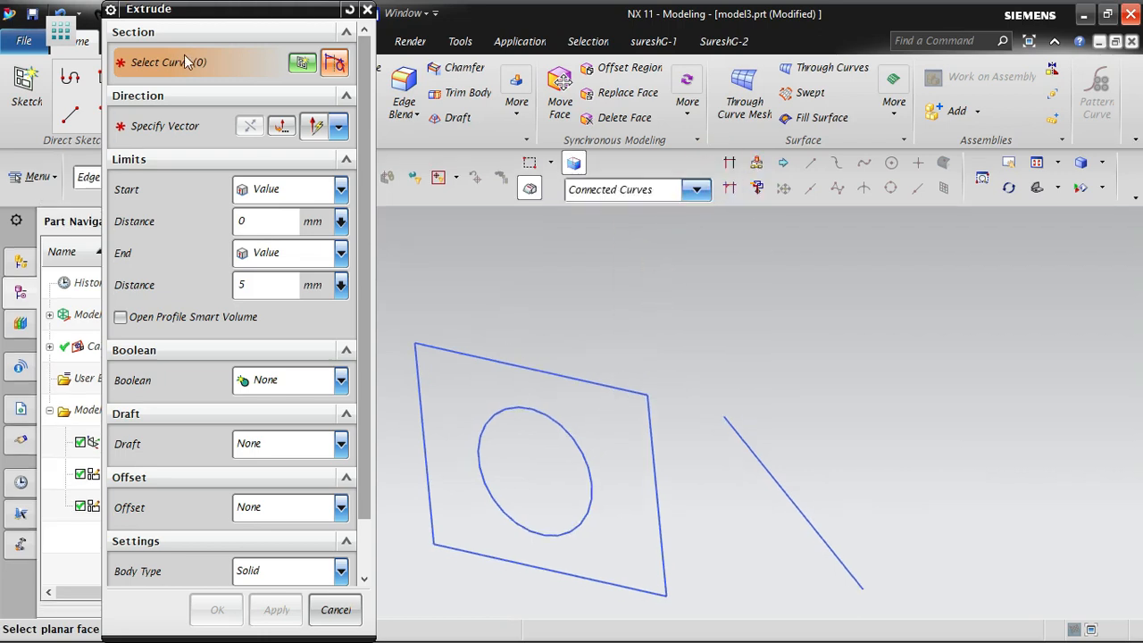
left_click(87, 176)
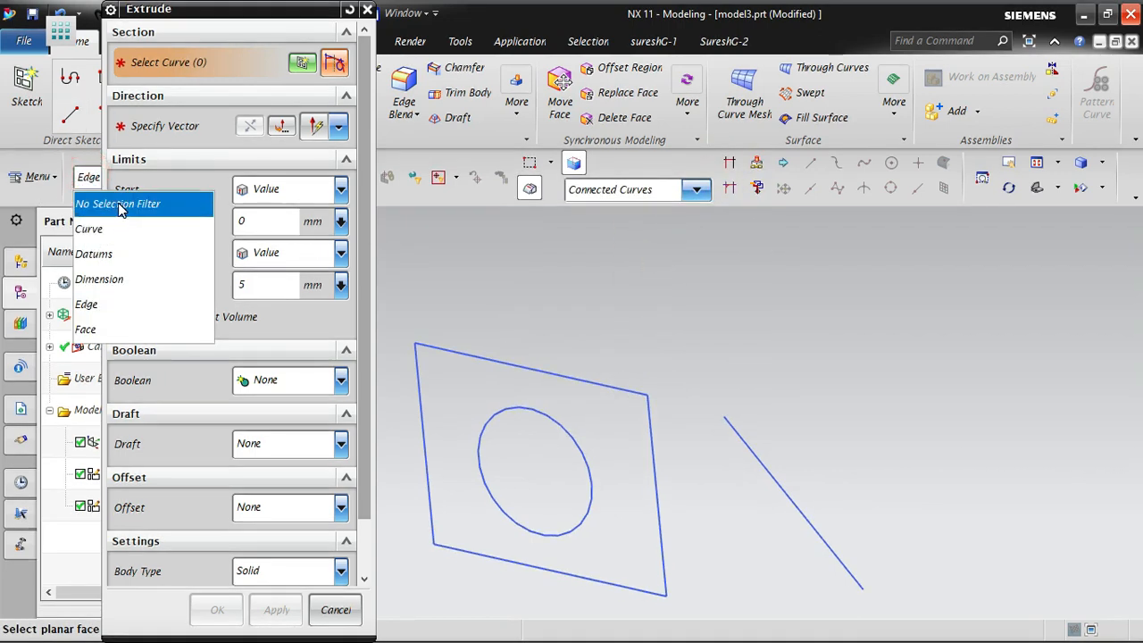
left_click(121, 204)
left_click(608, 385)
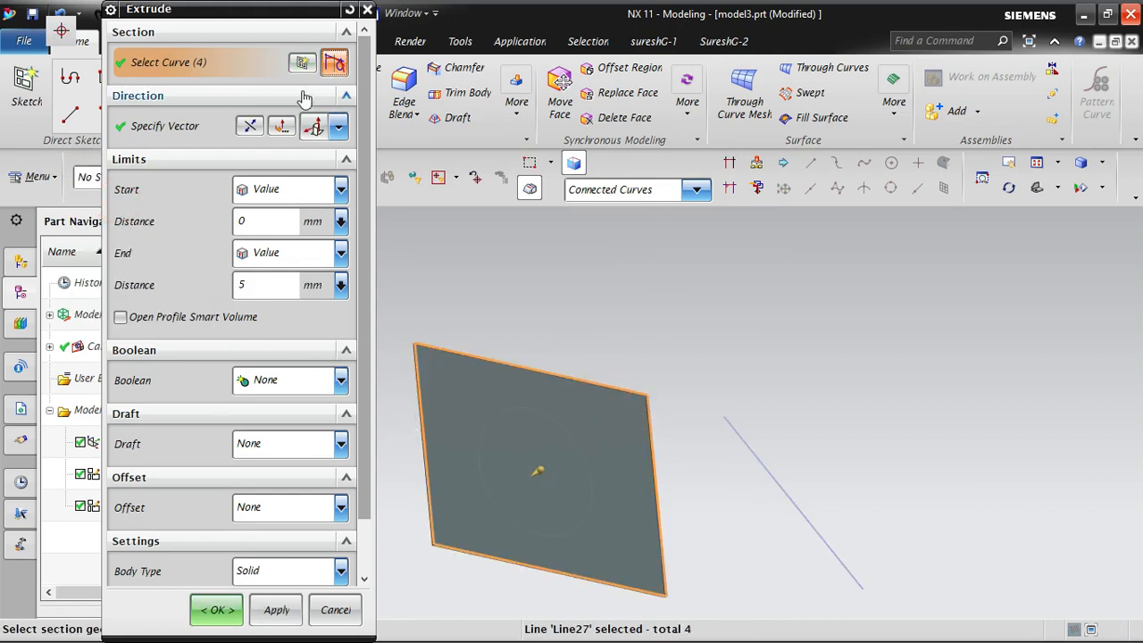
Extrude the rectangle together with its inner circle 460 mm in the reversed direction, forming a block with a through hole
left_click(253, 132)
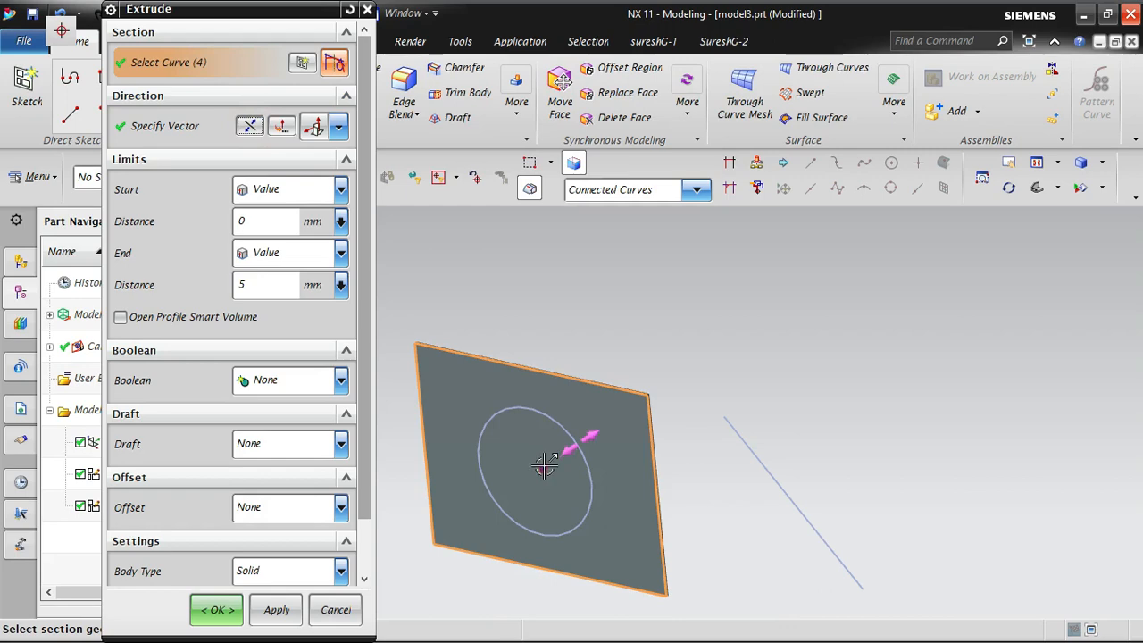
left_click_drag(545, 466, 634, 411)
type("460")
key("Return")
left_click(562, 418)
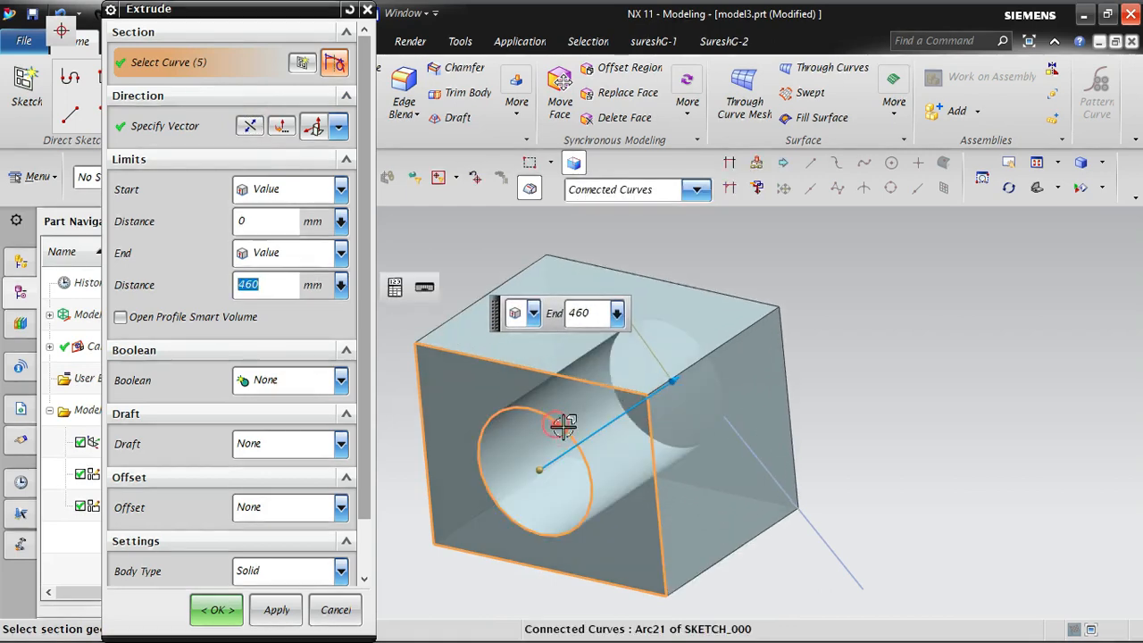
middle_click(930, 409)
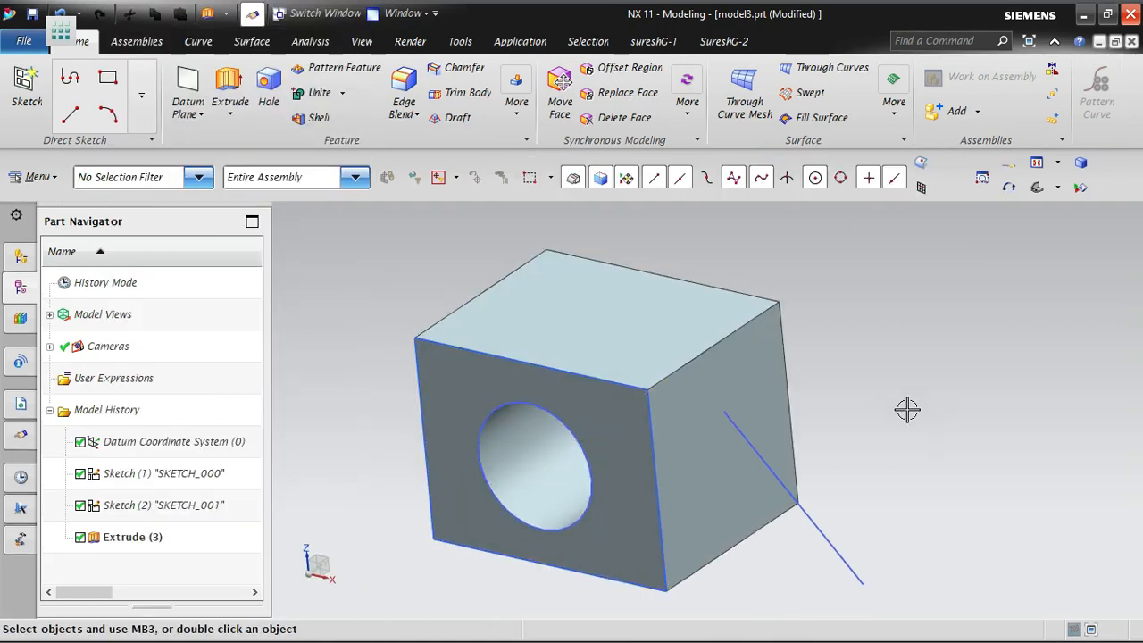
Open the block's base sketch SKETCH_000 for editing
middle_click_drag(401, 506, 309, 530)
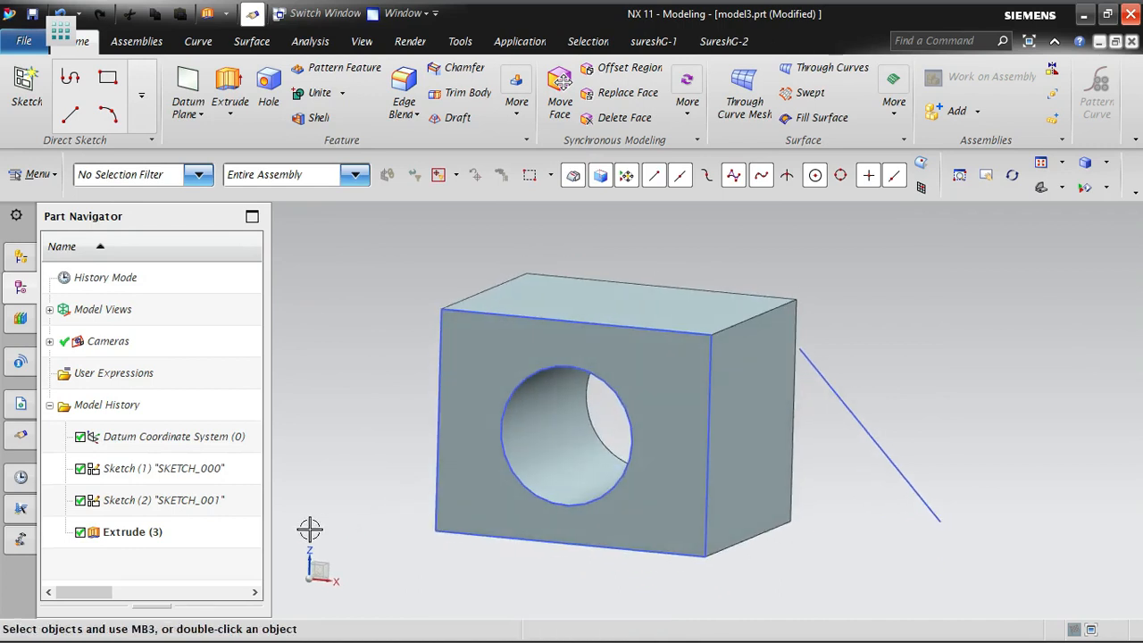
left_click(206, 481)
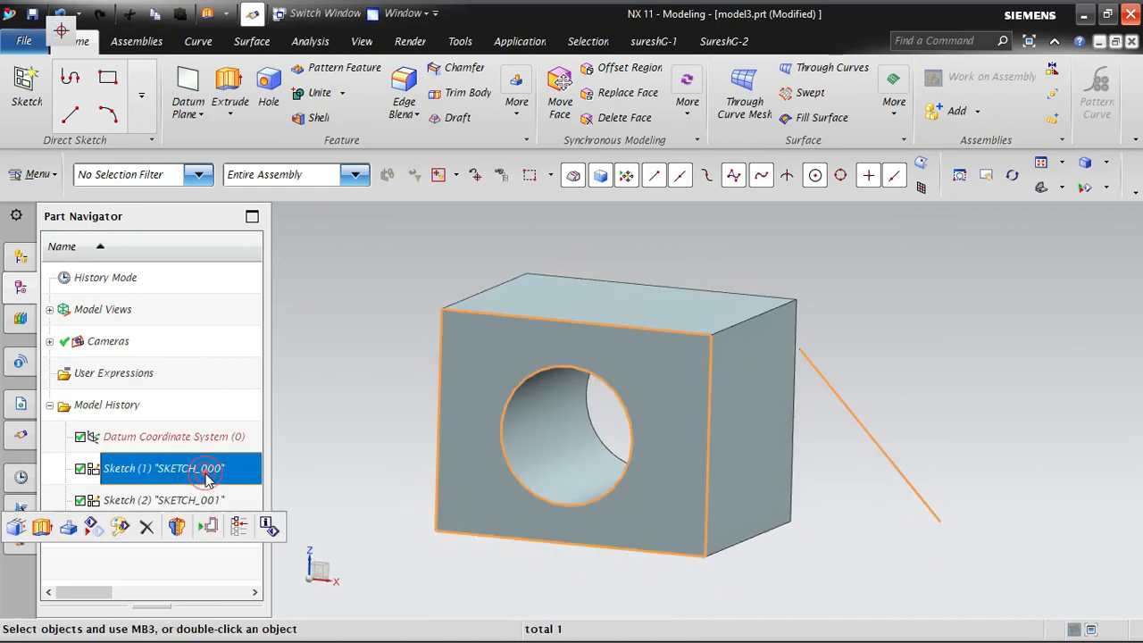
left_click(143, 572)
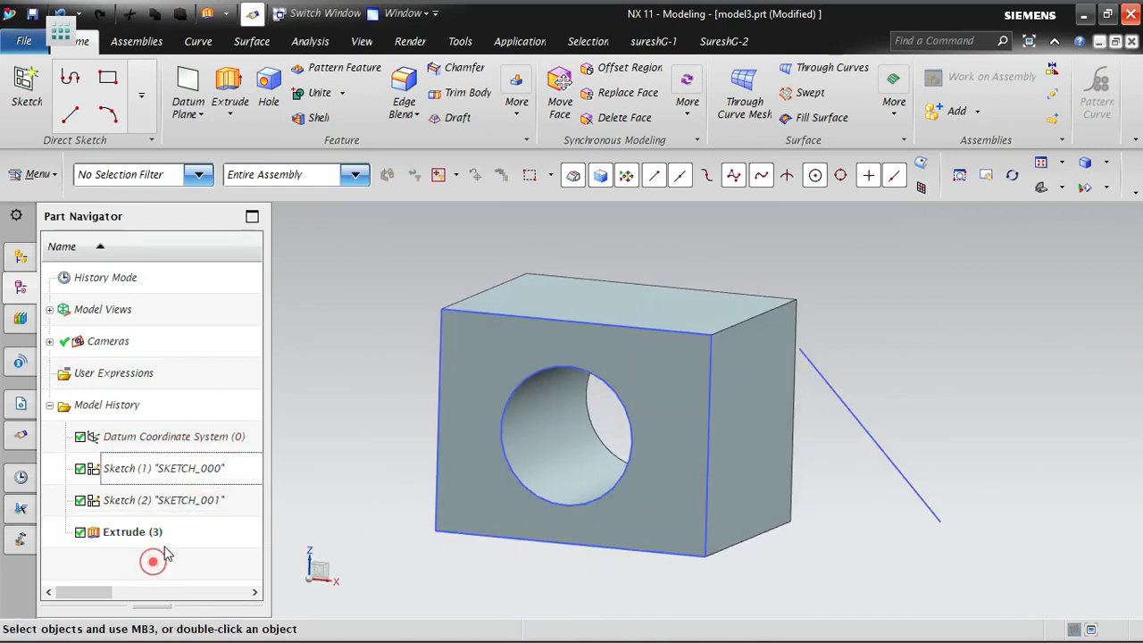
double_click(198, 476)
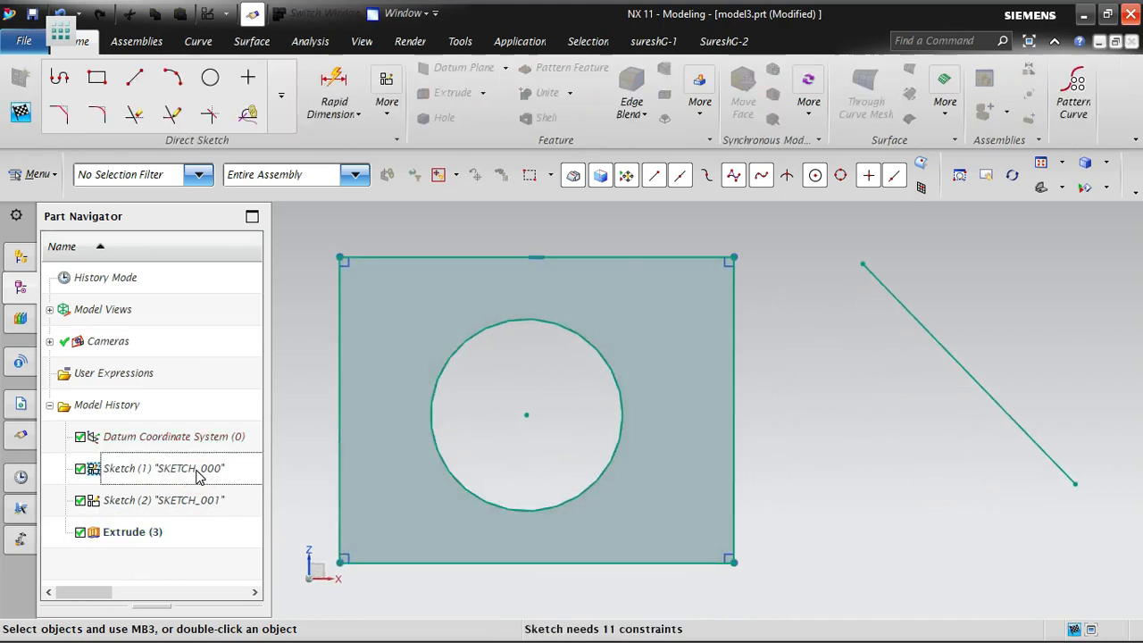
Turn on Display Object Color in the settings of SKETCH_000, apply it and close the settings
right_click(203, 468)
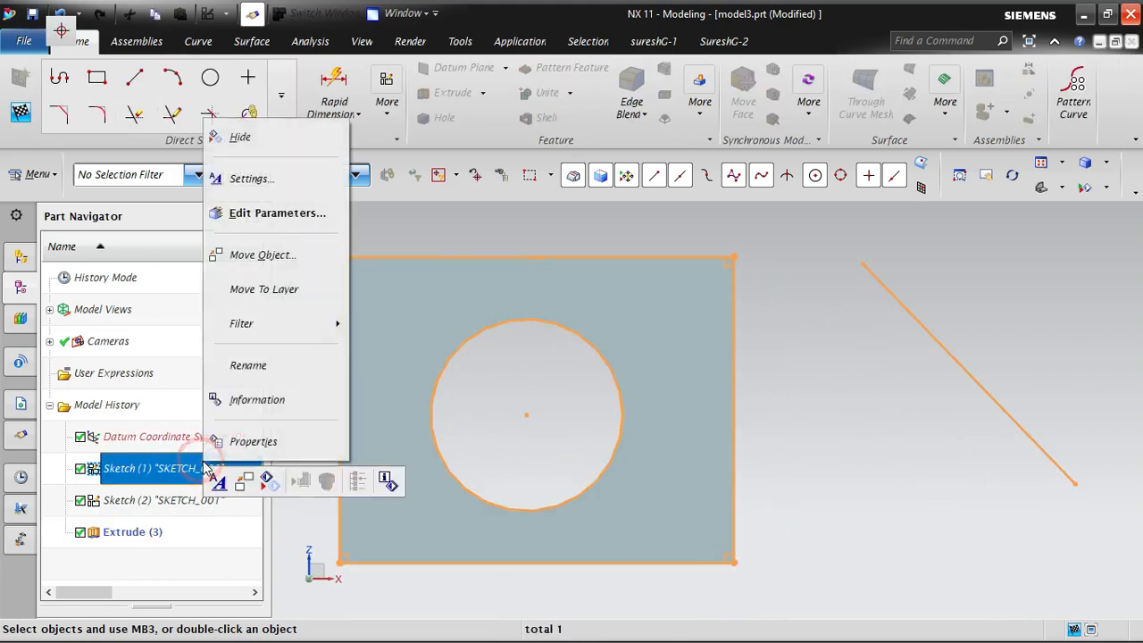
left_click(293, 211)
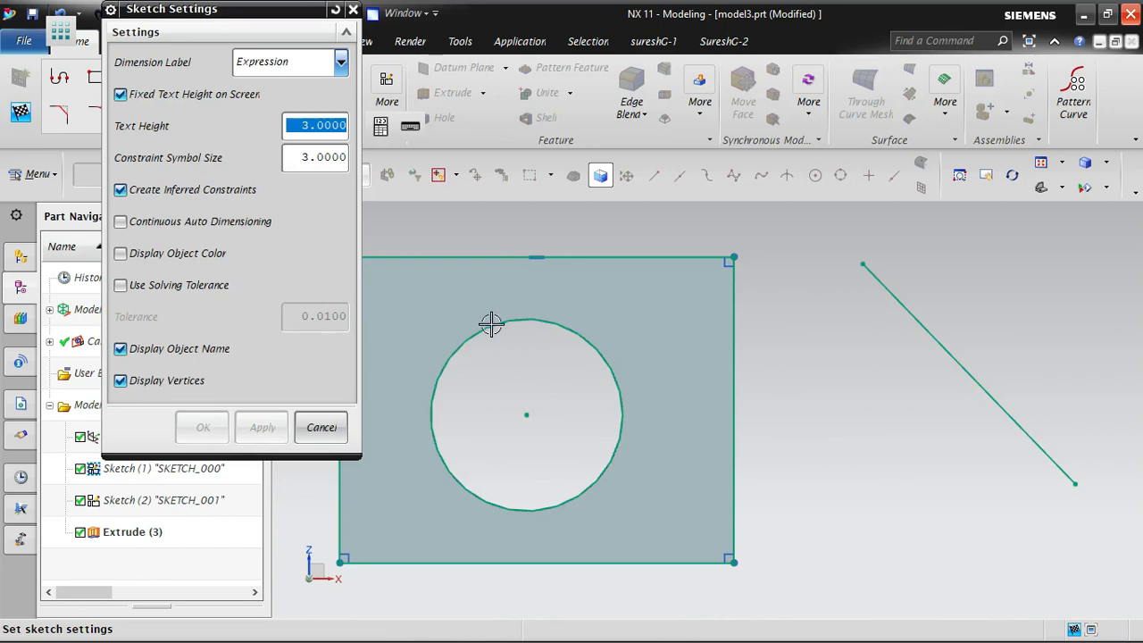
left_click(137, 258)
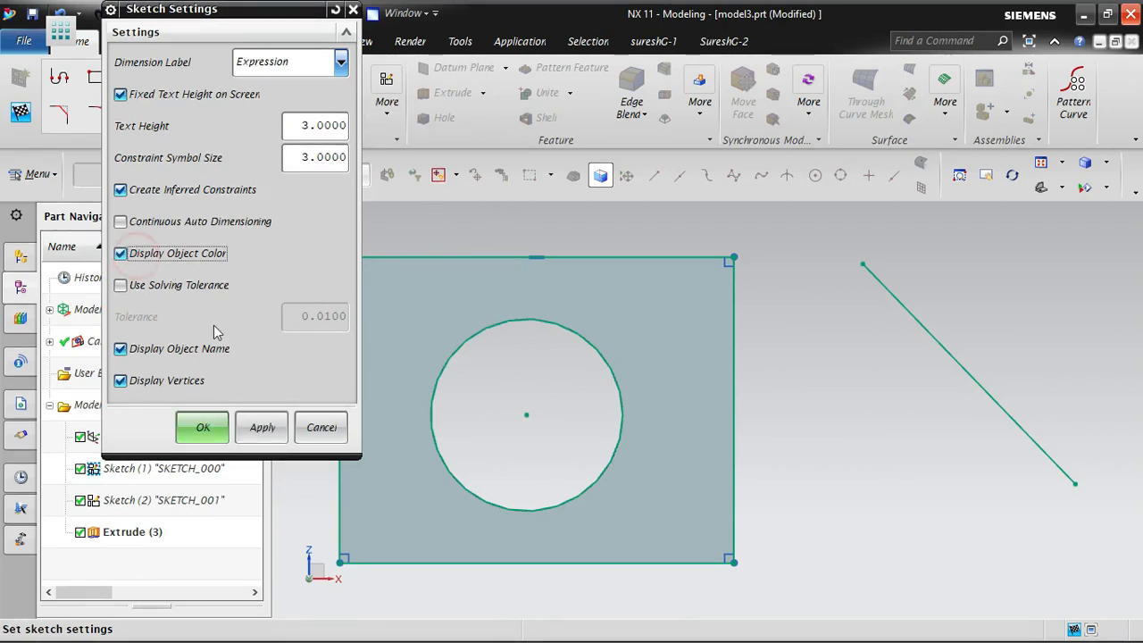
left_click(268, 427)
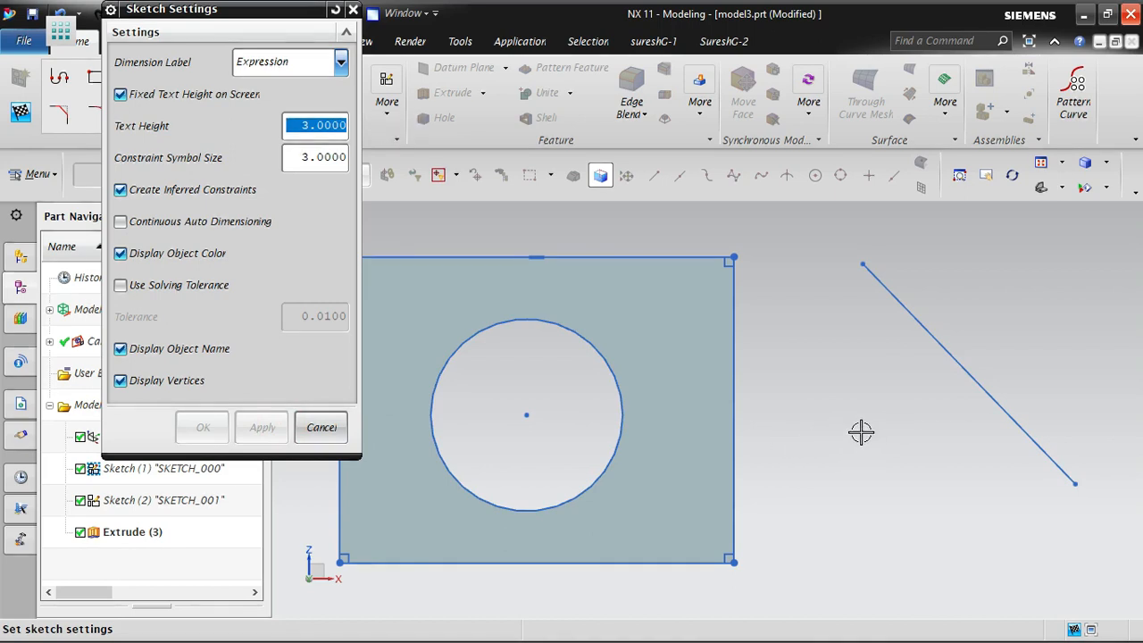
scroll(918, 423, "down", 2)
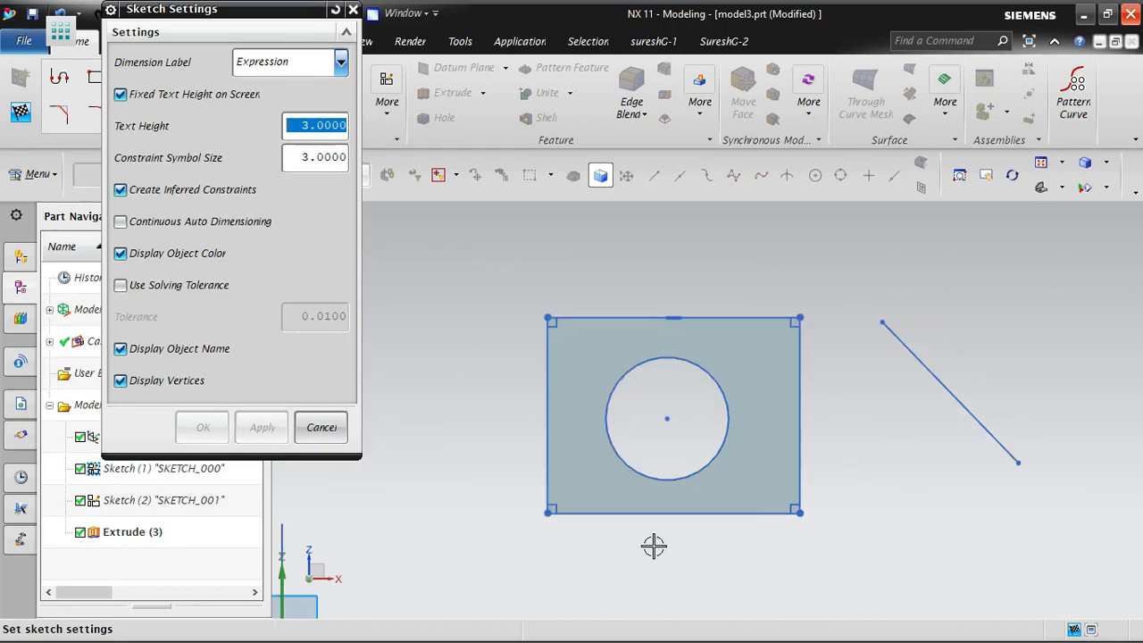
left_click(337, 431)
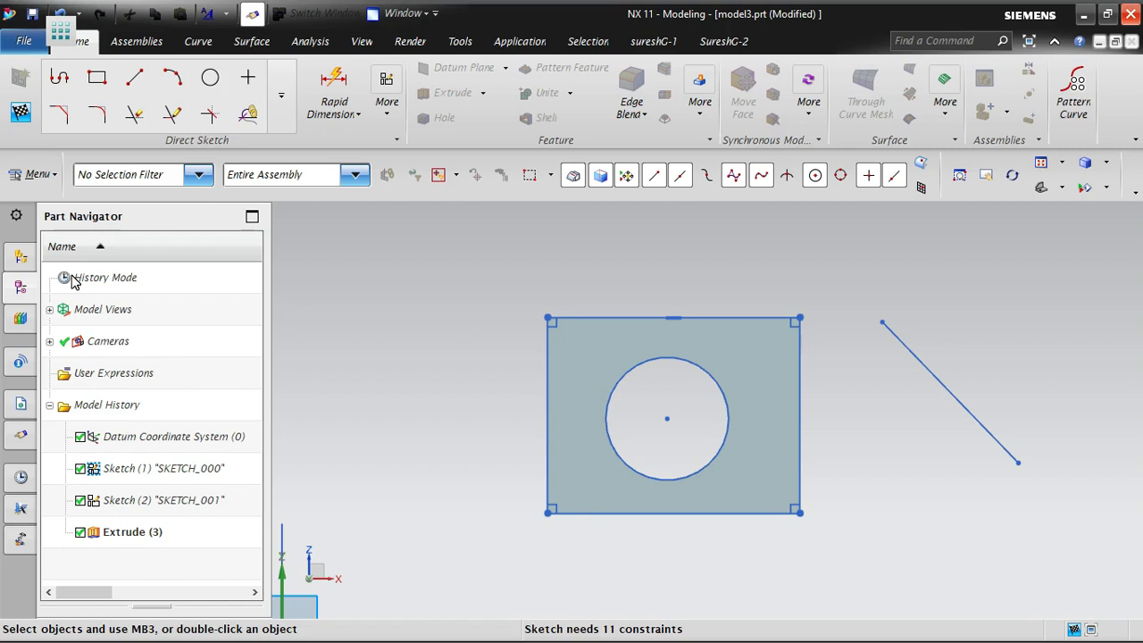
Switch Display Object Color off and back on in the settings of SKETCH_000, applying each change
right_click(157, 468)
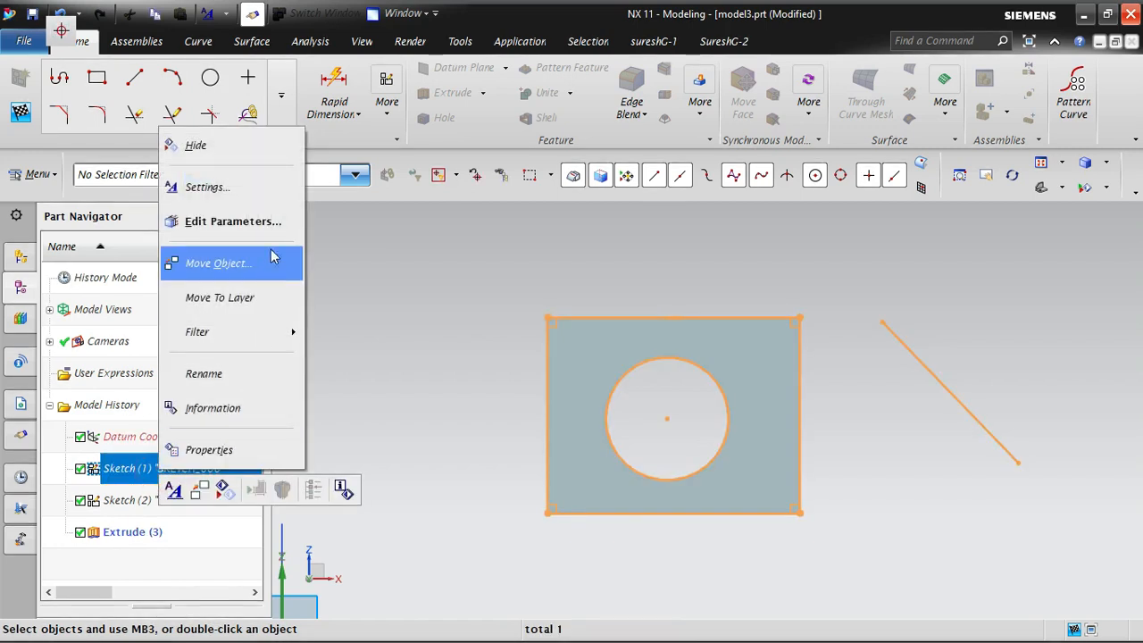
left_click(241, 188)
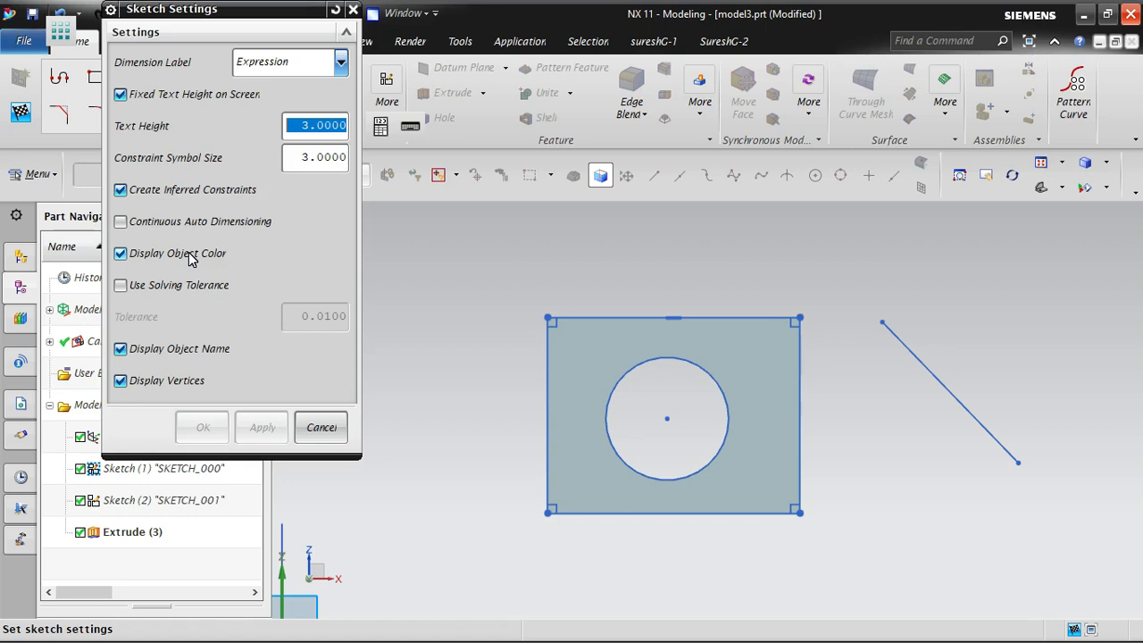
left_click(188, 255)
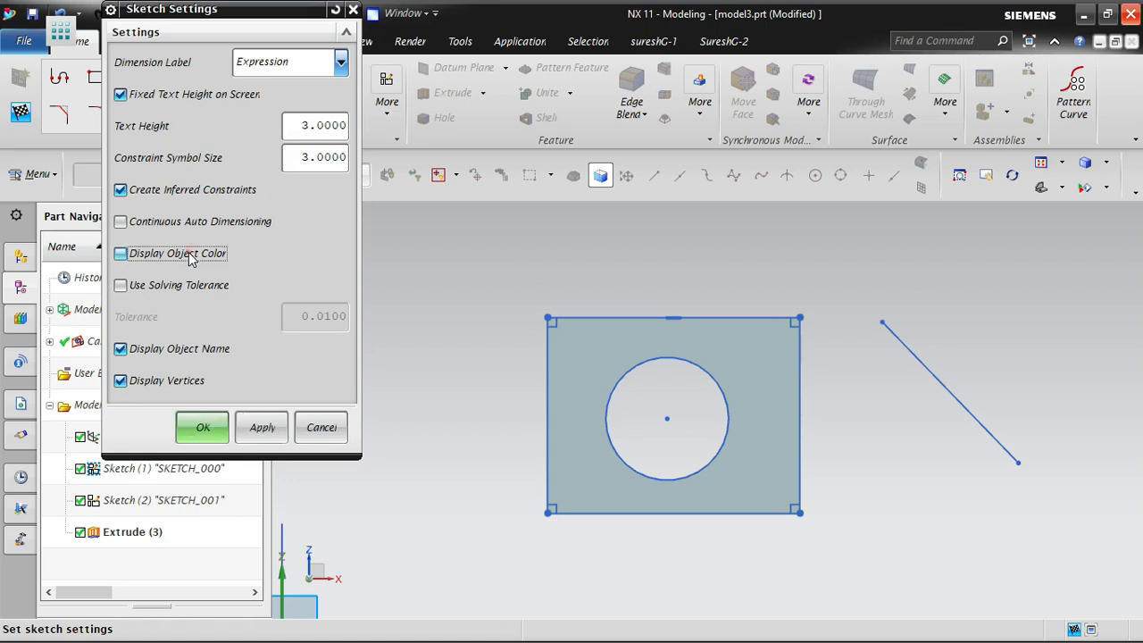
left_click(263, 427)
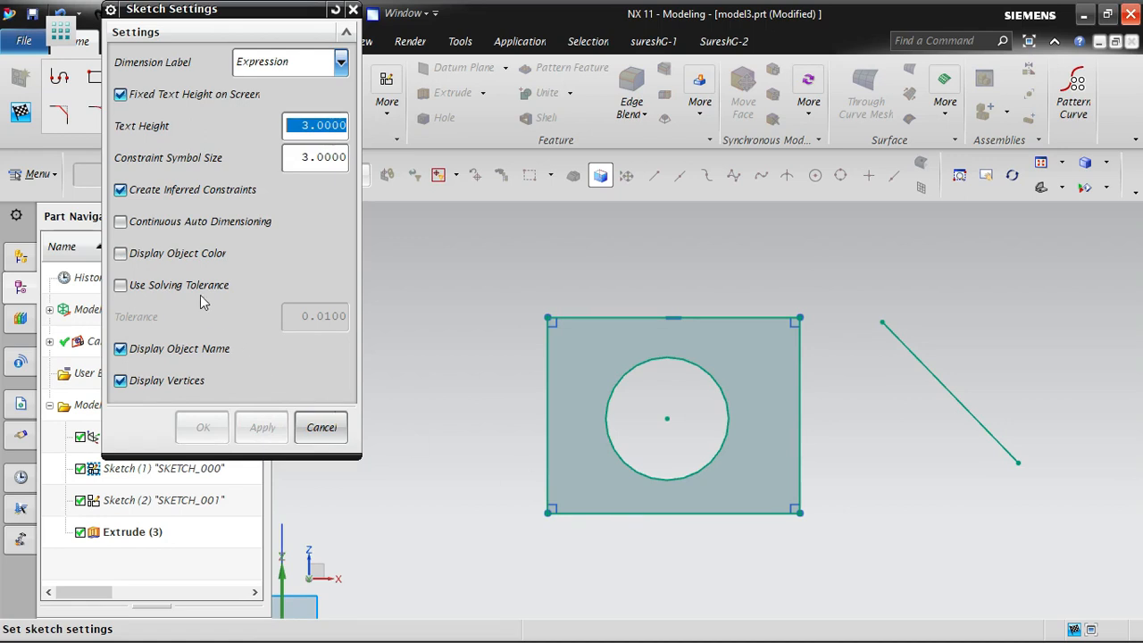
left_click(198, 254)
left_click(263, 428)
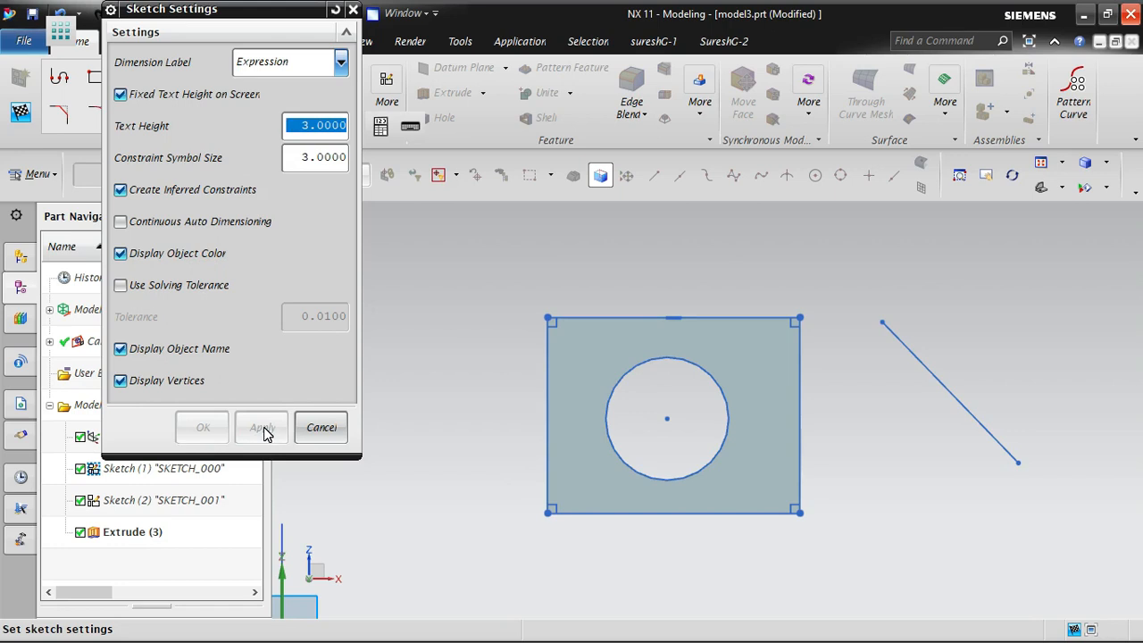
left_click(322, 427)
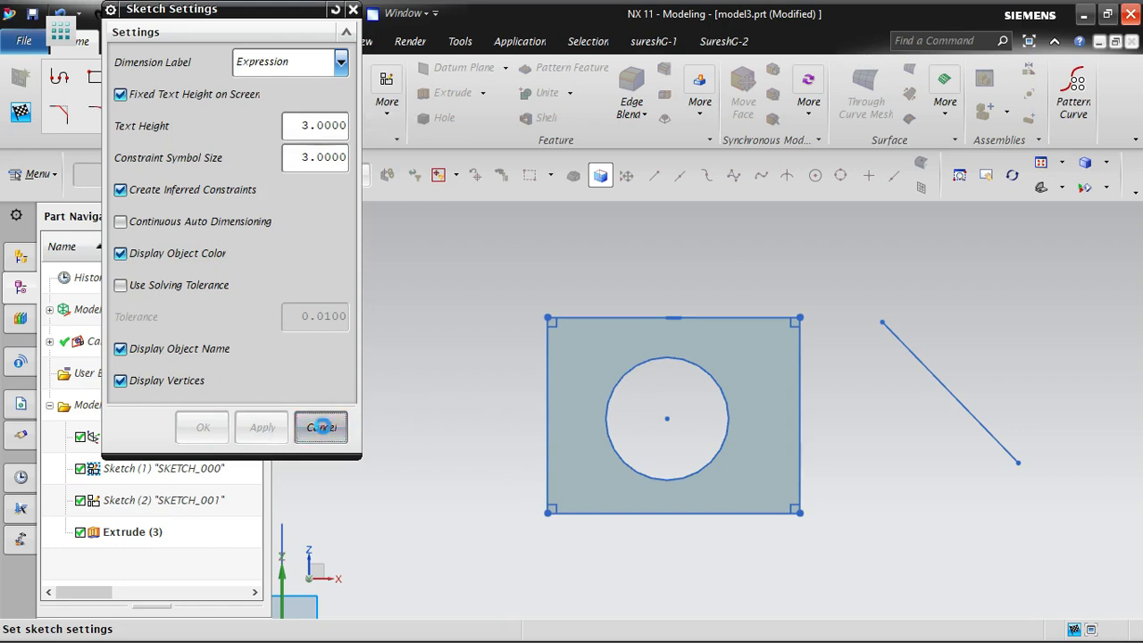
double_click(145, 467)
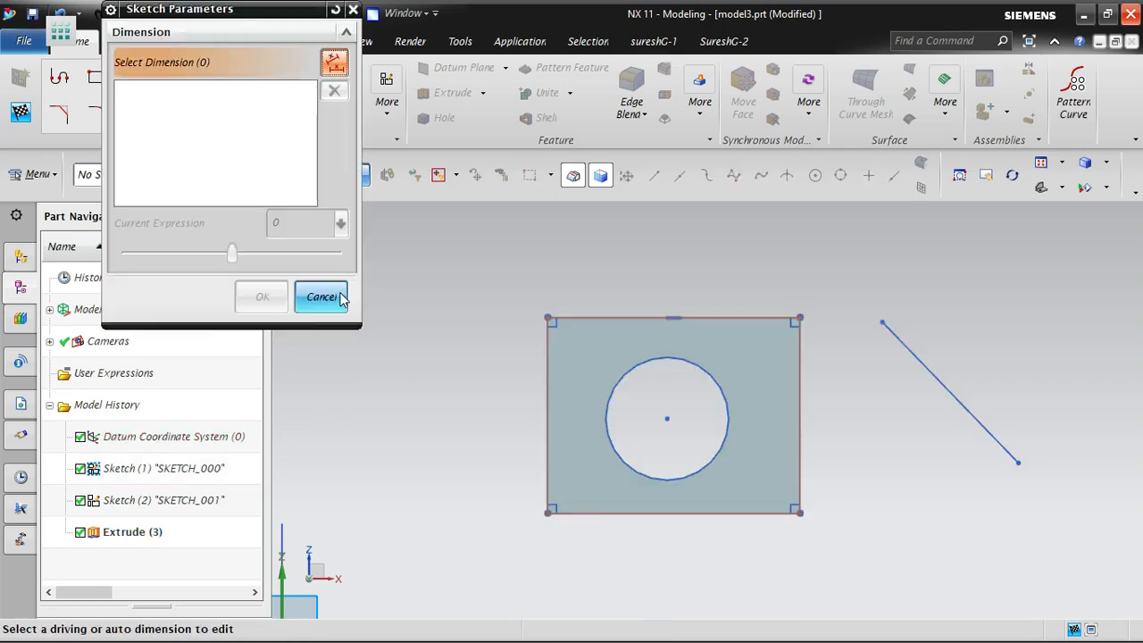
left_click(321, 297)
scroll(855, 571, "up", 2)
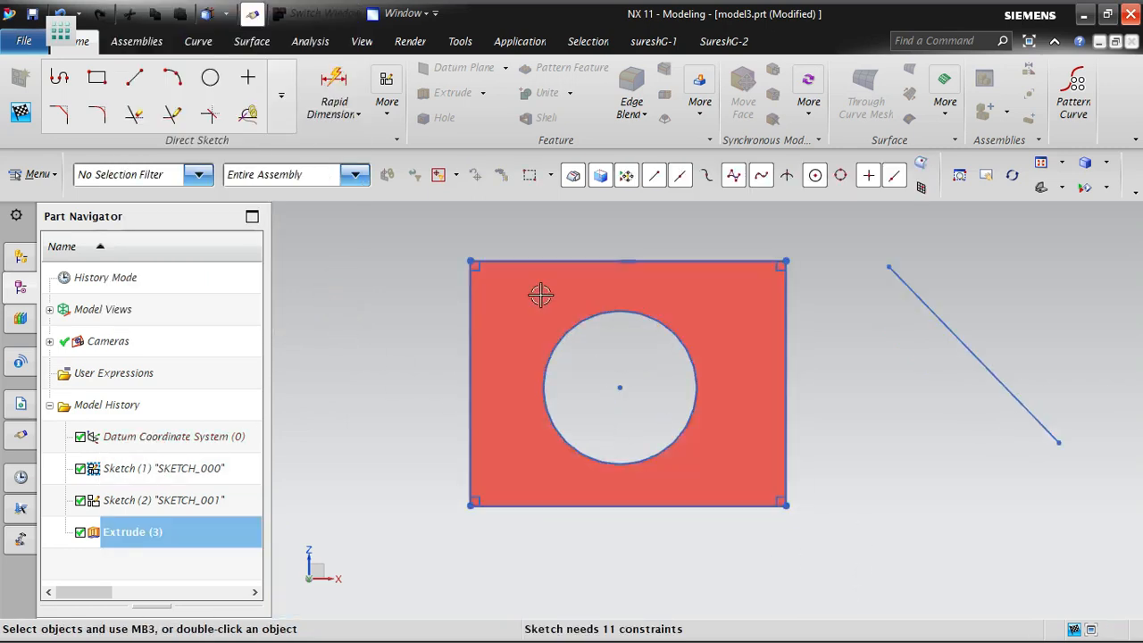
middle_click_drag(792, 331, 866, 500)
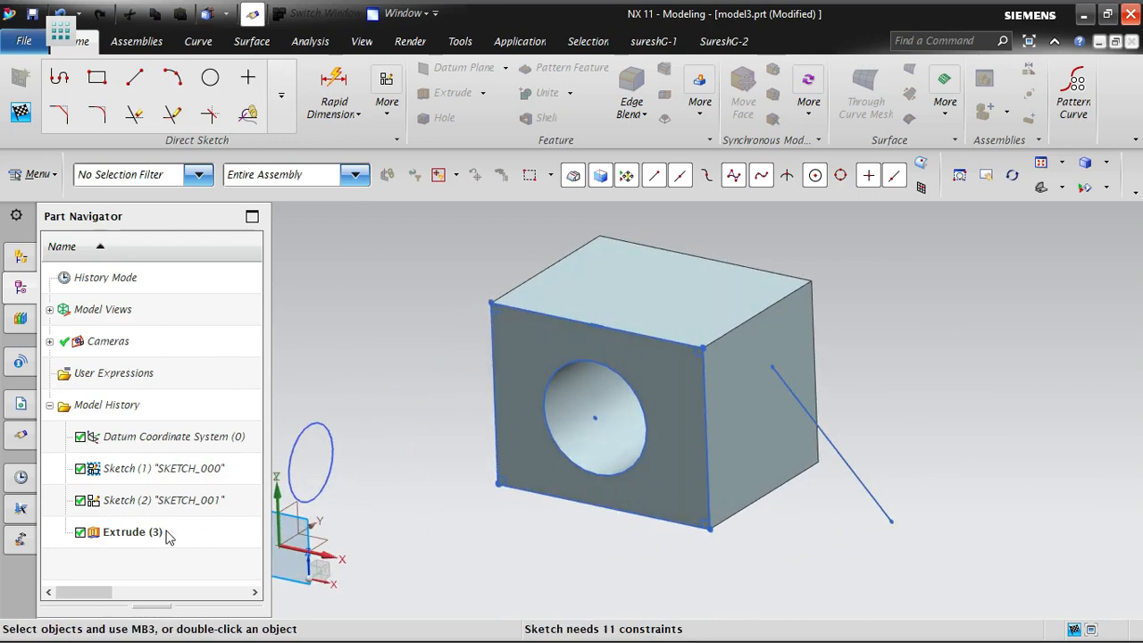
double_click(134, 468)
left_click(334, 301)
Turn off Display Object Color in the settings of SKETCH_000, accept the change and finish the sketch
right_click(185, 473)
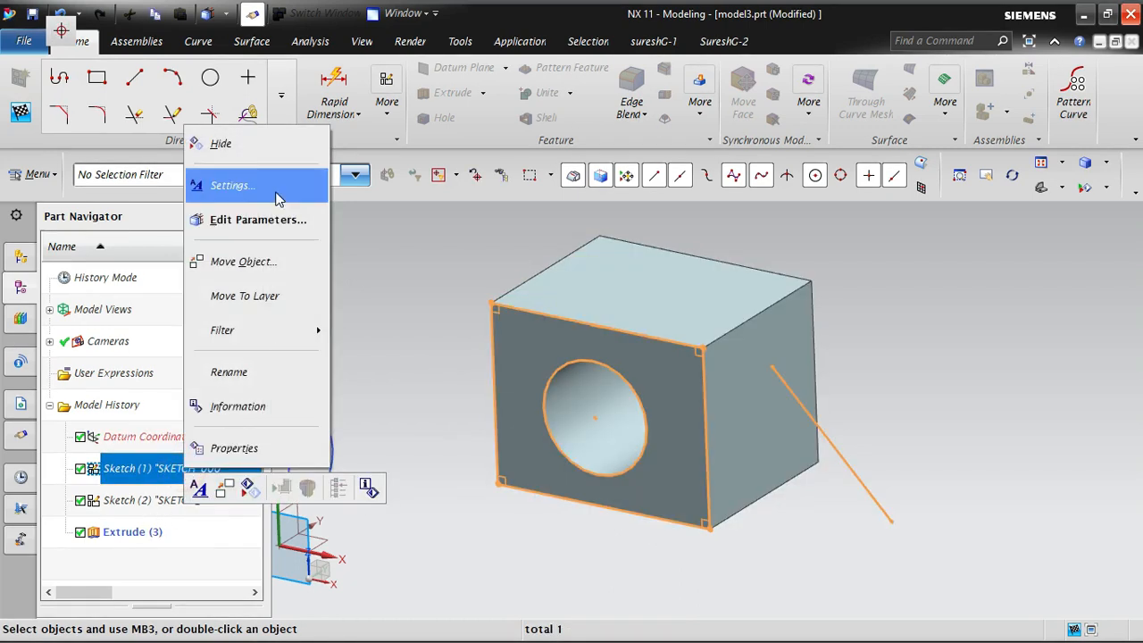
left_click(273, 190)
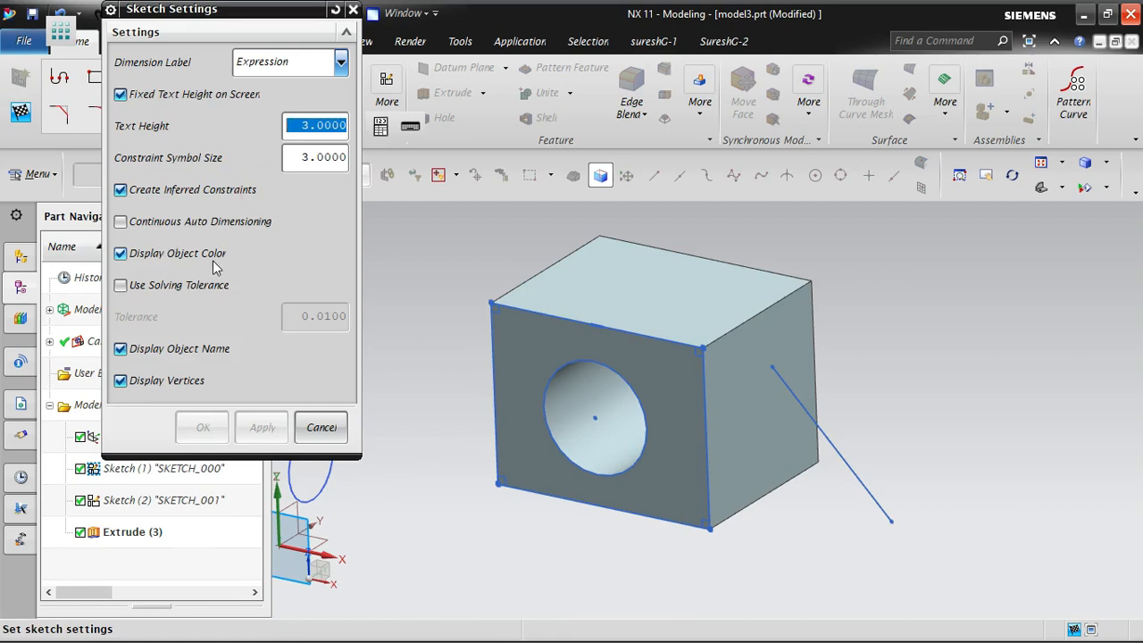
left_click(219, 257)
left_click(215, 428)
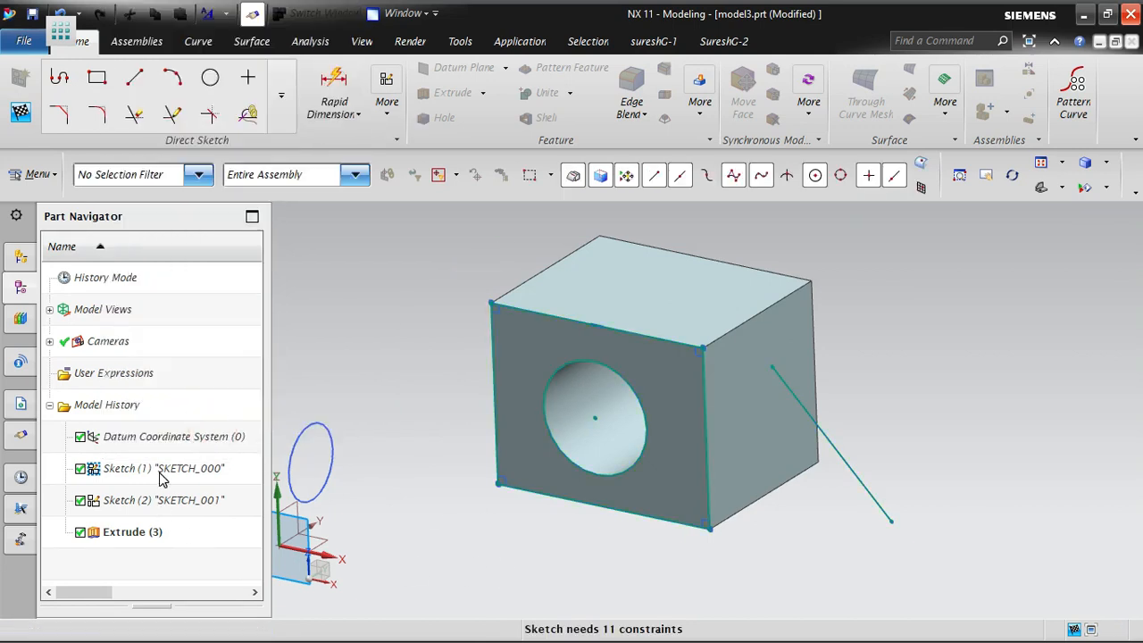
left_click(20, 111)
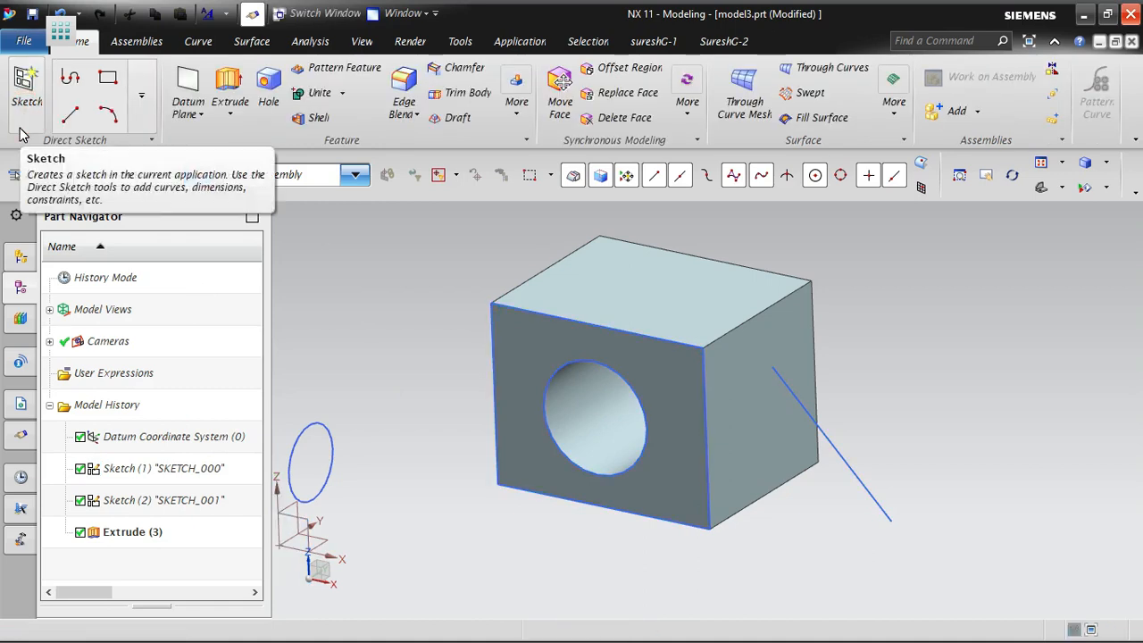
Reopen SKETCH_000 and exit it, and review its sketch settings from outside the sketch without changing anything
double_click(191, 468)
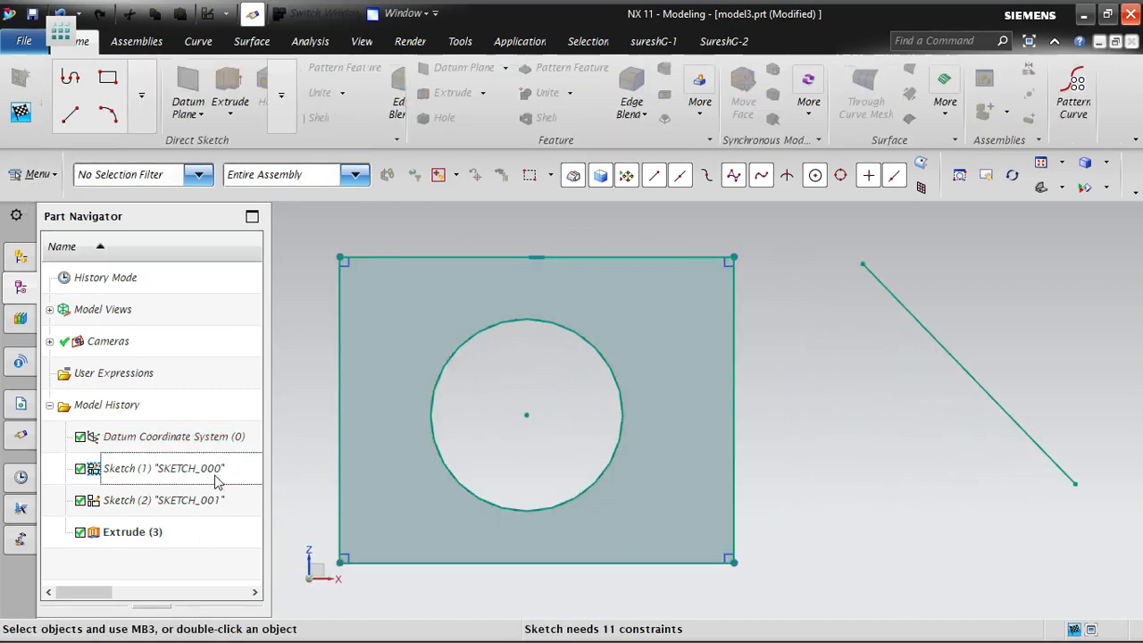
left_click(12, 114)
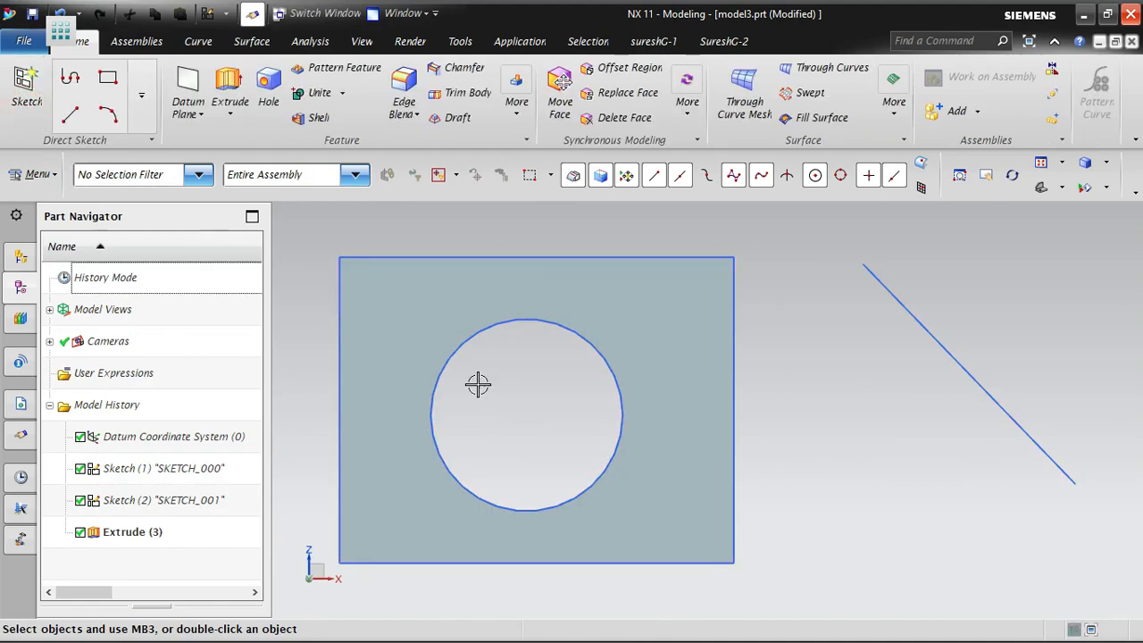
right_click(221, 473)
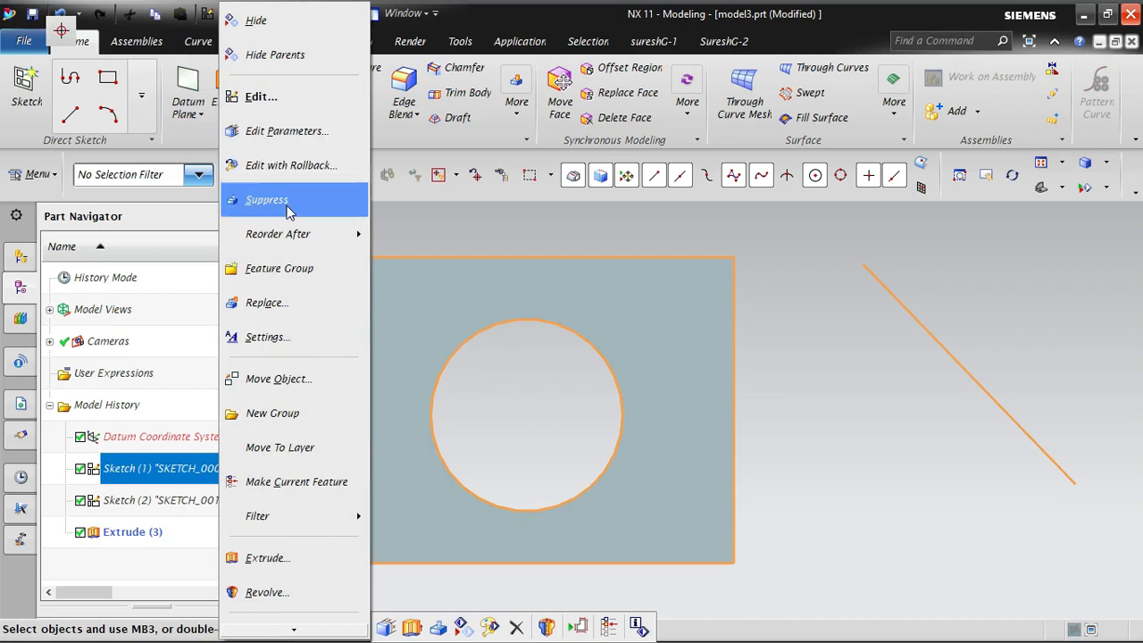
left_click(264, 338)
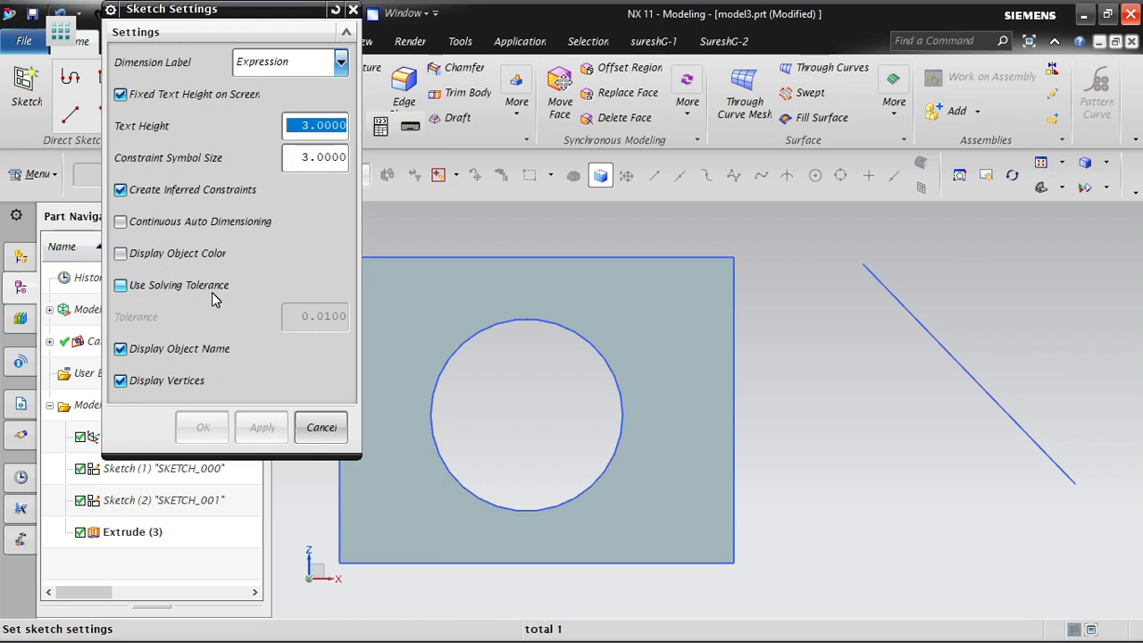
left_click(321, 427)
Draw a line in a new sketch from the upper endpoint of the slanted line, down toward the block
left_click(71, 108)
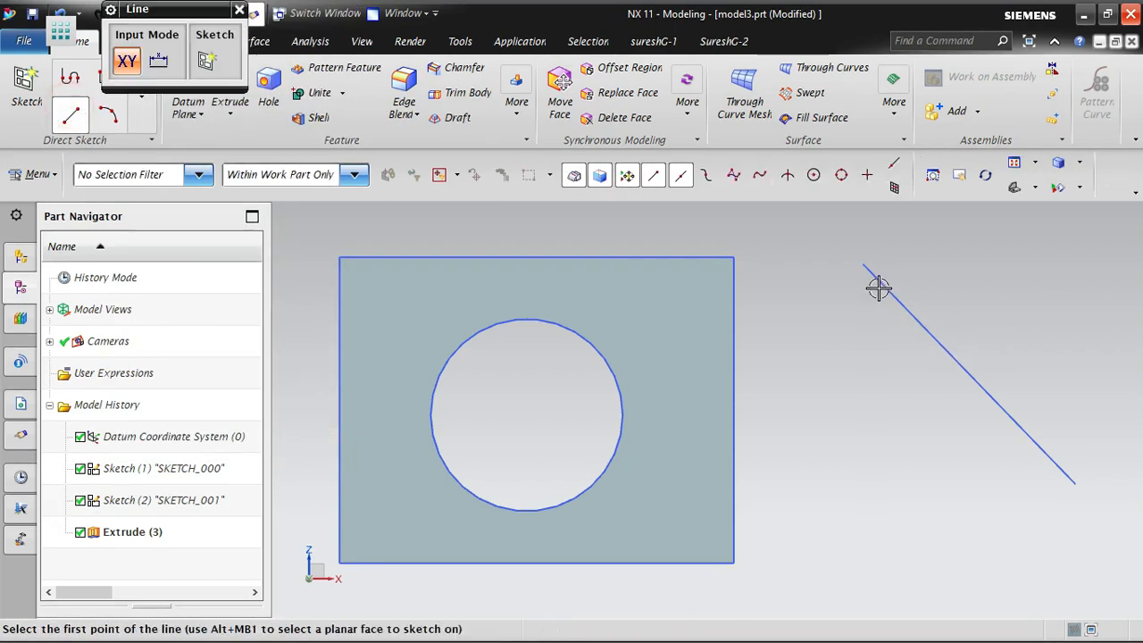
scroll(867, 260, "up", 4)
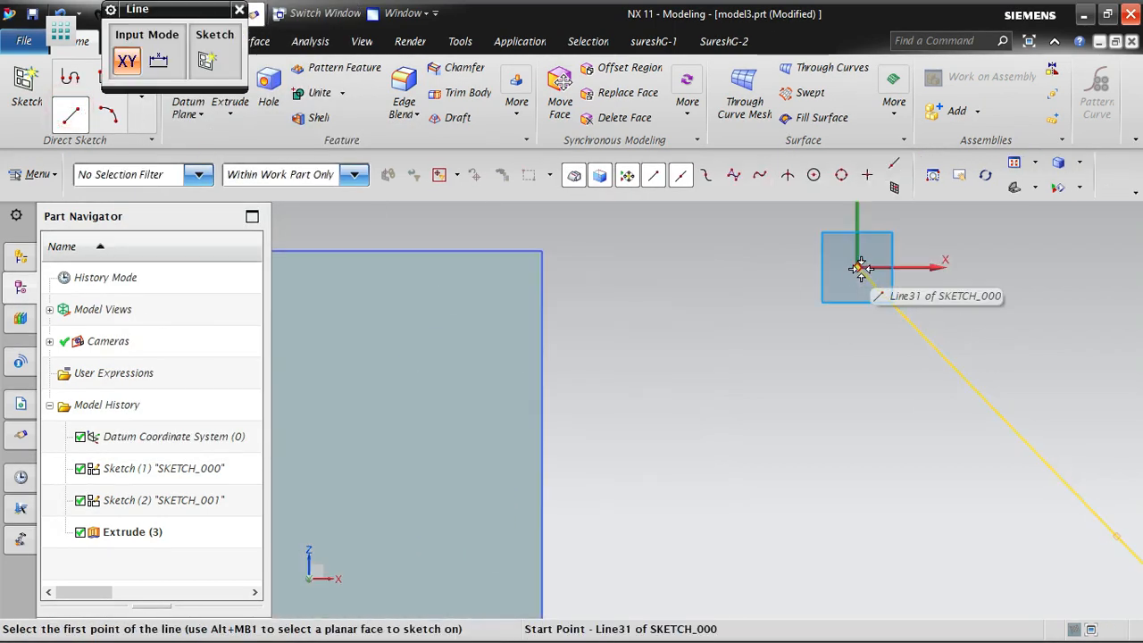
left_click(859, 268)
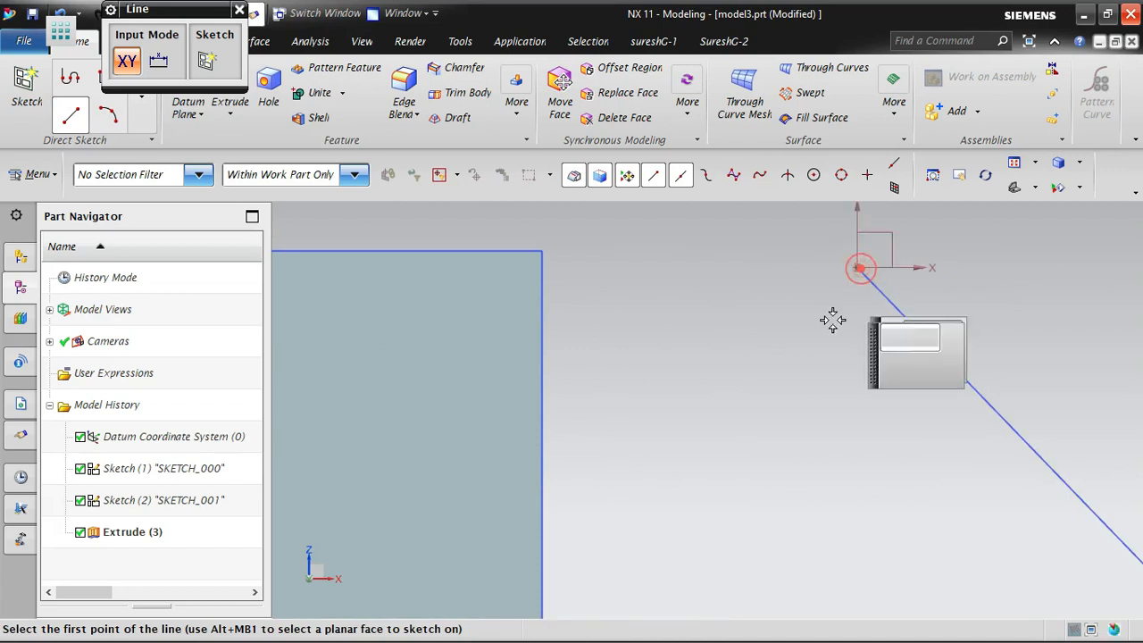
left_click(692, 542)
key("Escape")
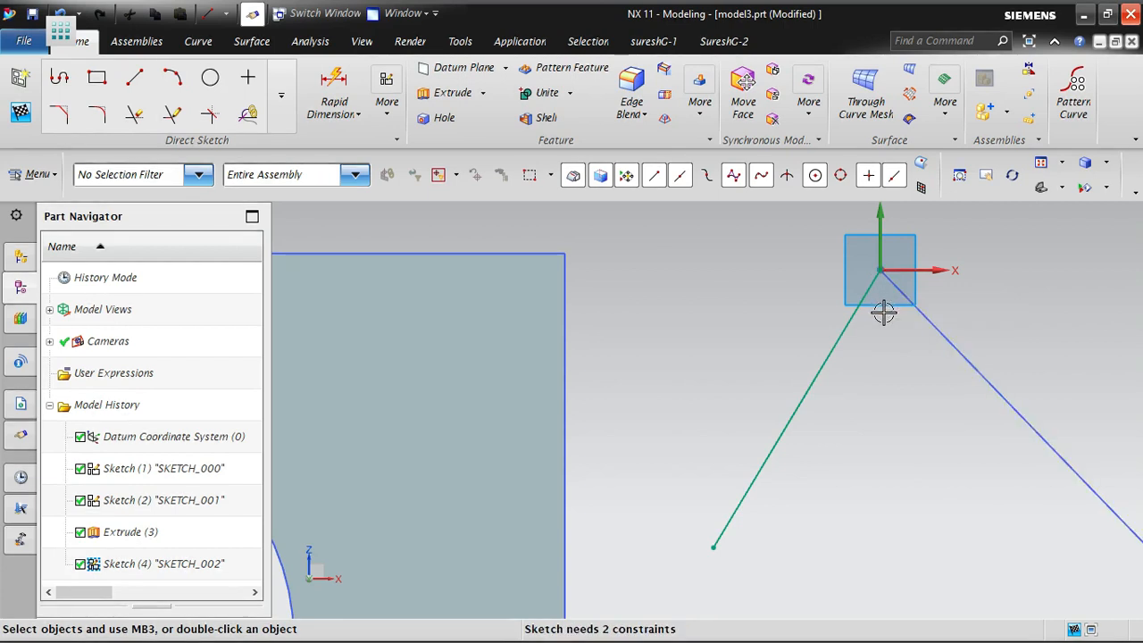
Using Point on Curve snapping with End Point and Mid Point snapping off, draw a second line from the first line's lower end and finish the sketch
left_click(134, 78)
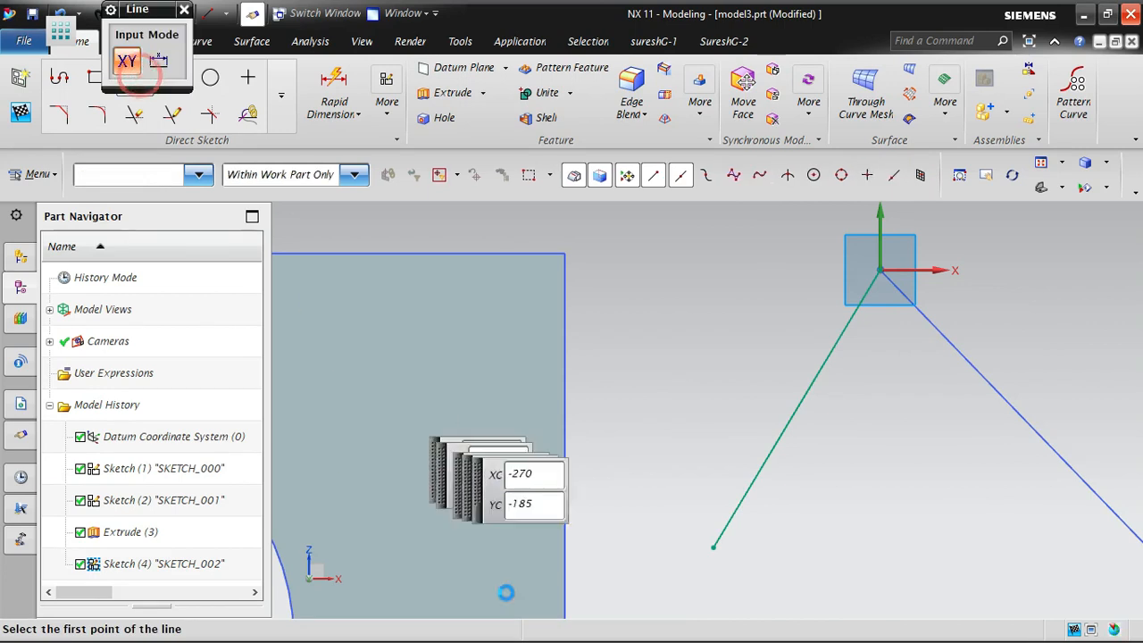
left_click(895, 164)
left_click(653, 174)
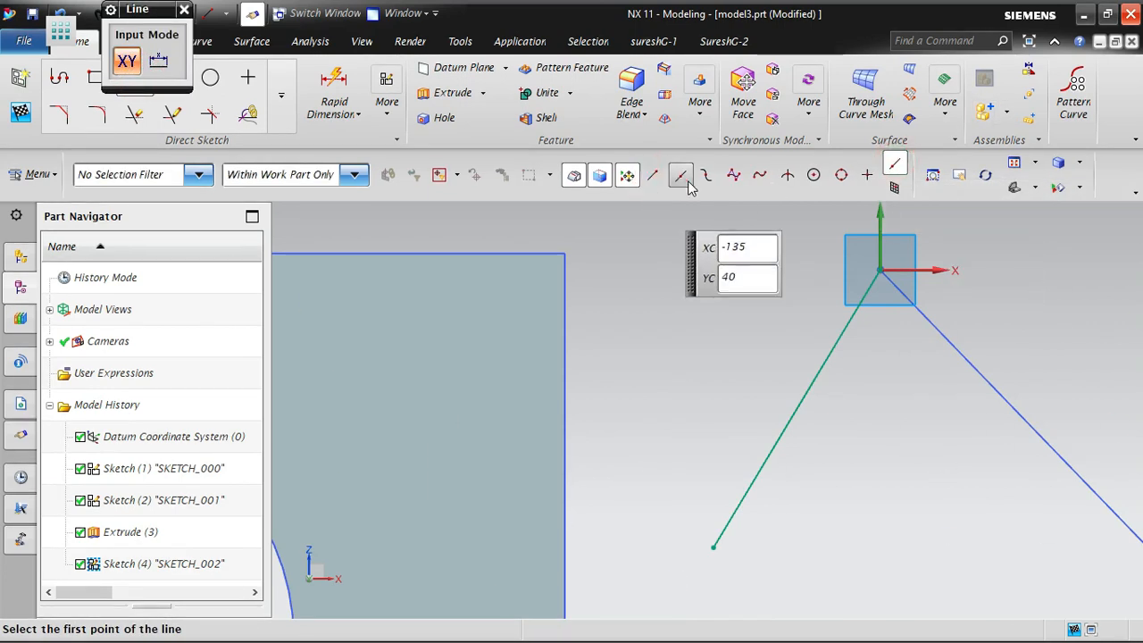
left_click(679, 174)
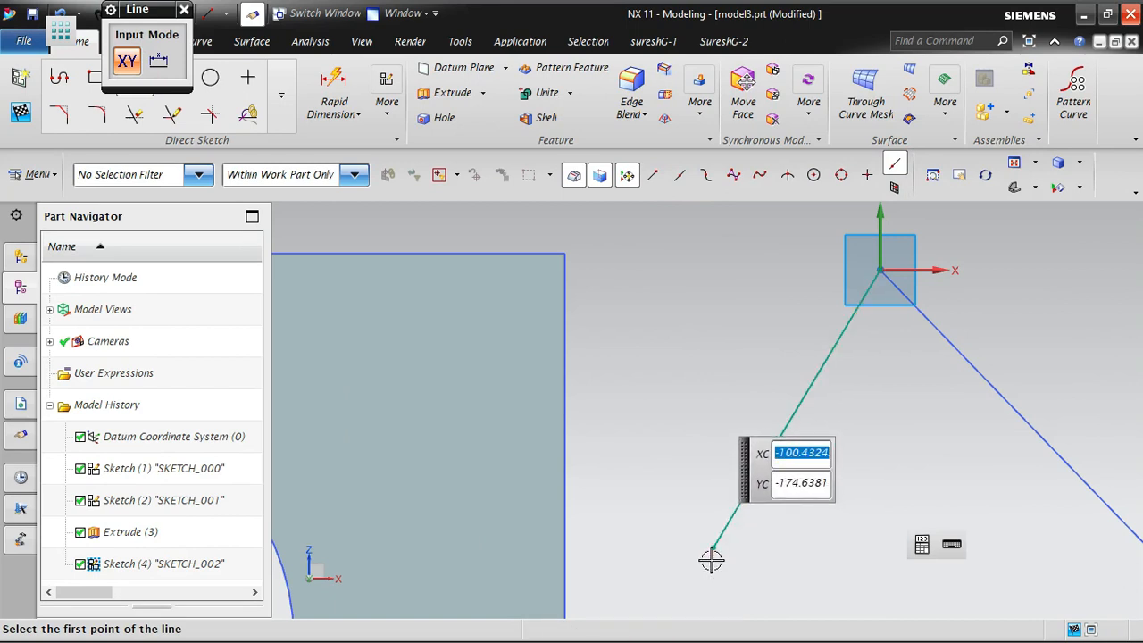
scroll(712, 562, "up", 8)
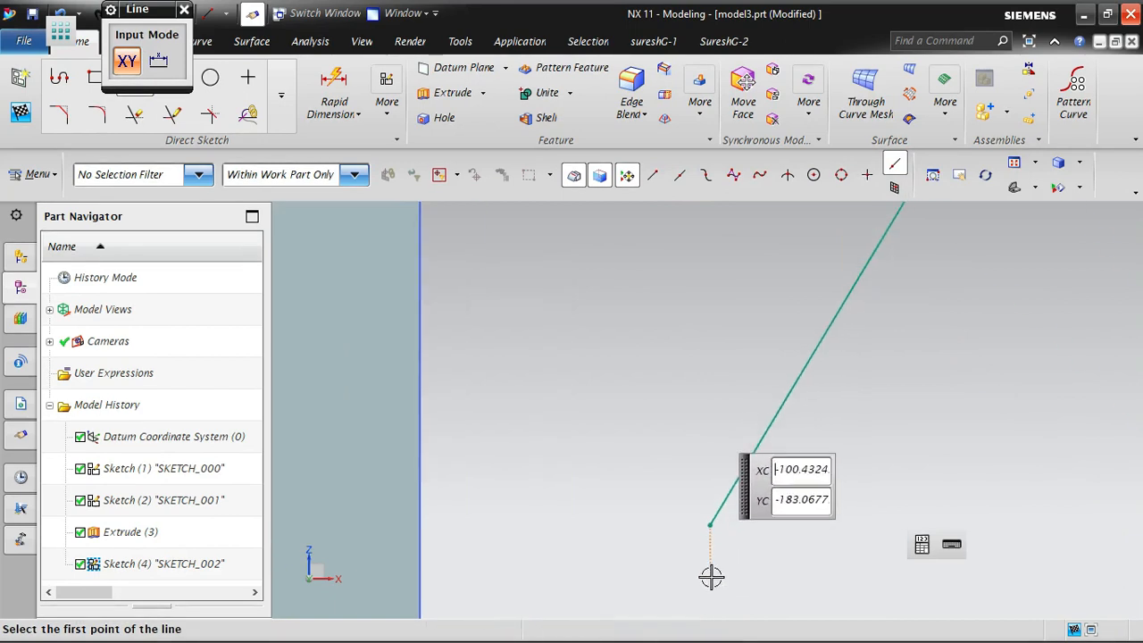
scroll(750, 504, "up", 10)
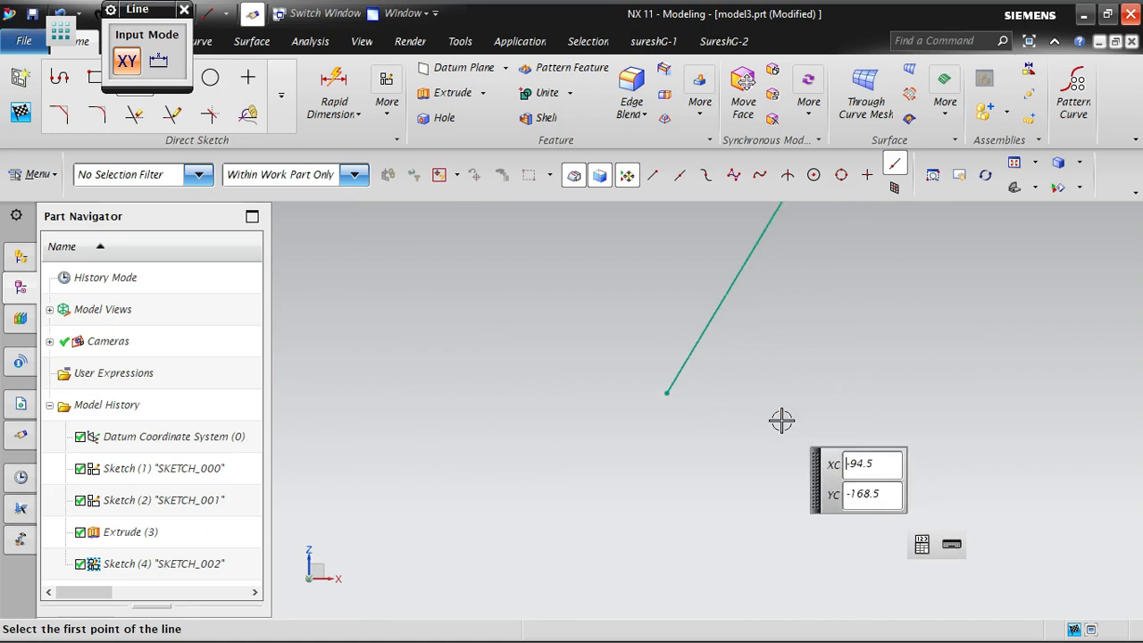
left_click(647, 410)
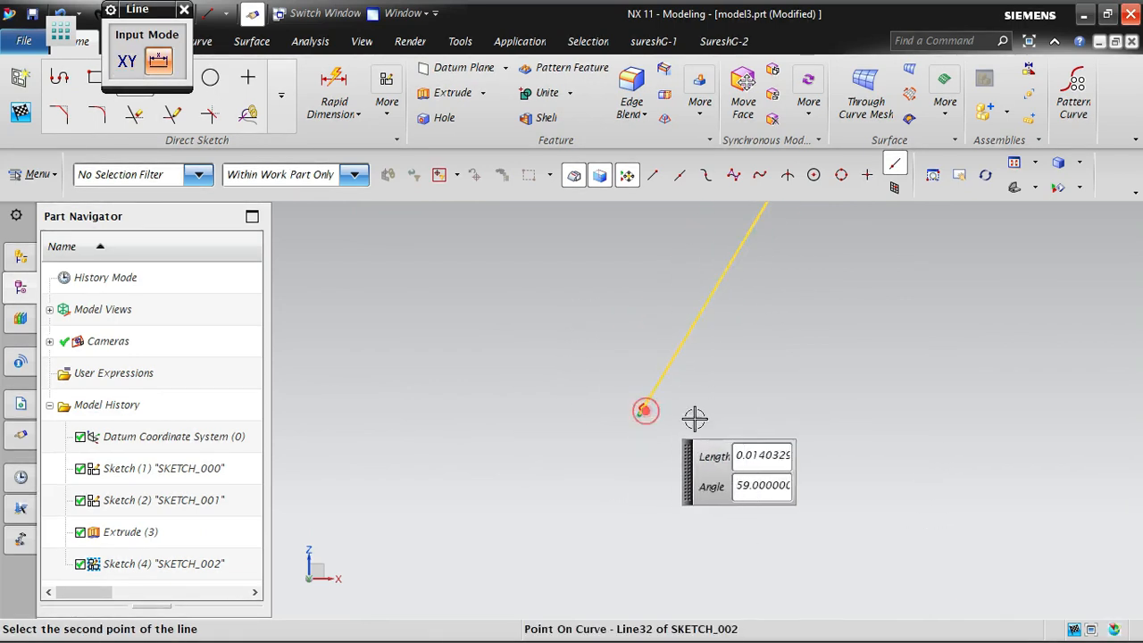
left_click(964, 469)
key("Escape")
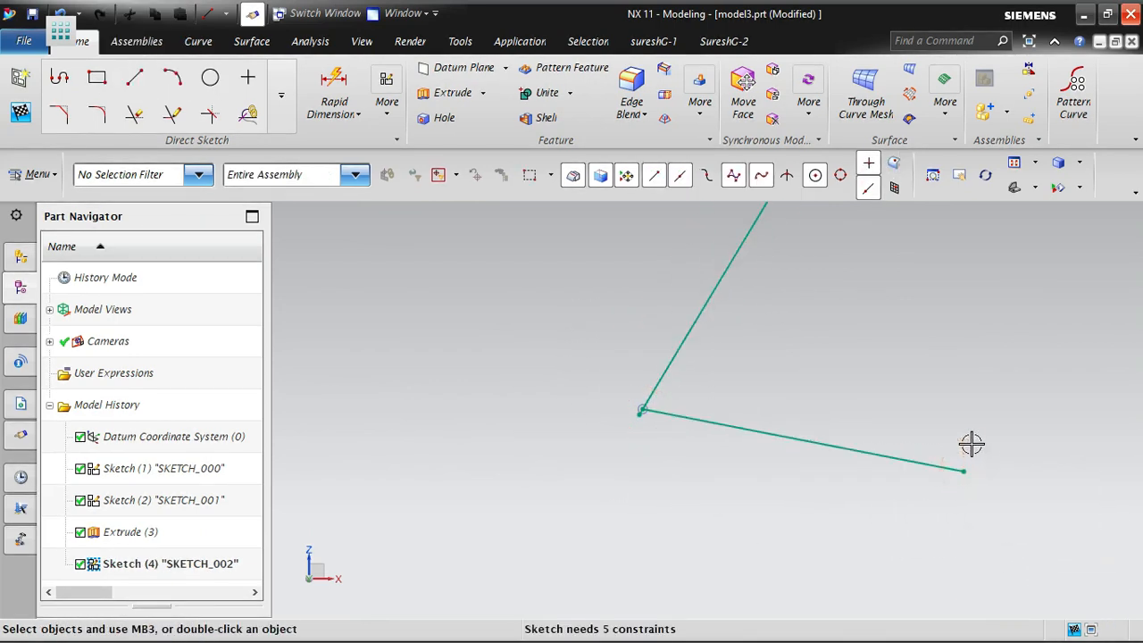
scroll(842, 354, "up", 1)
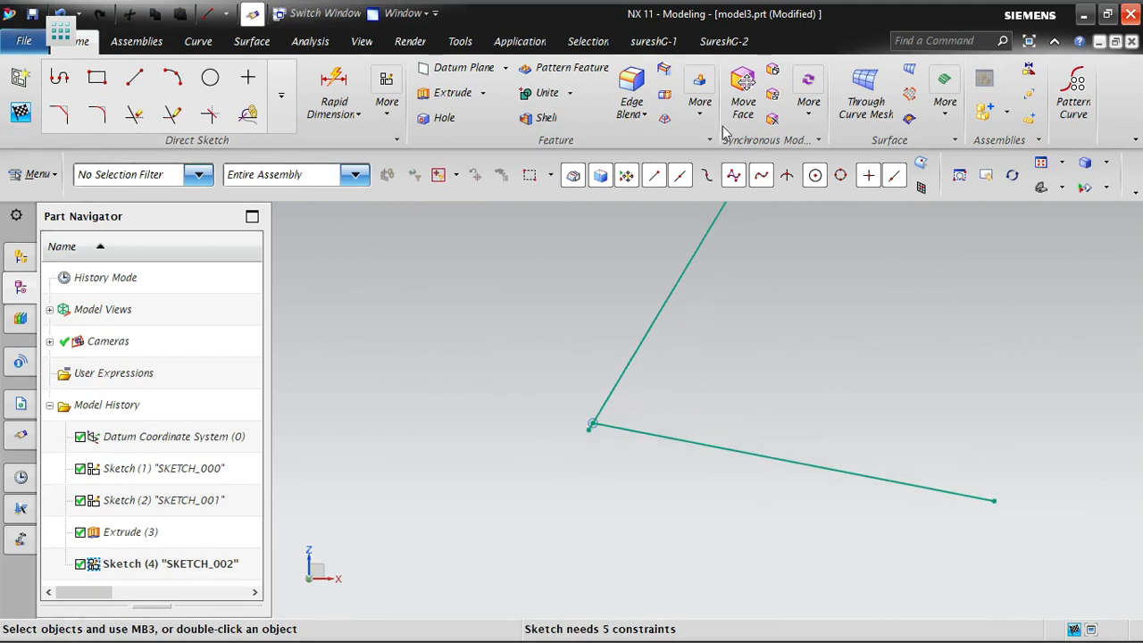
left_click(21, 110)
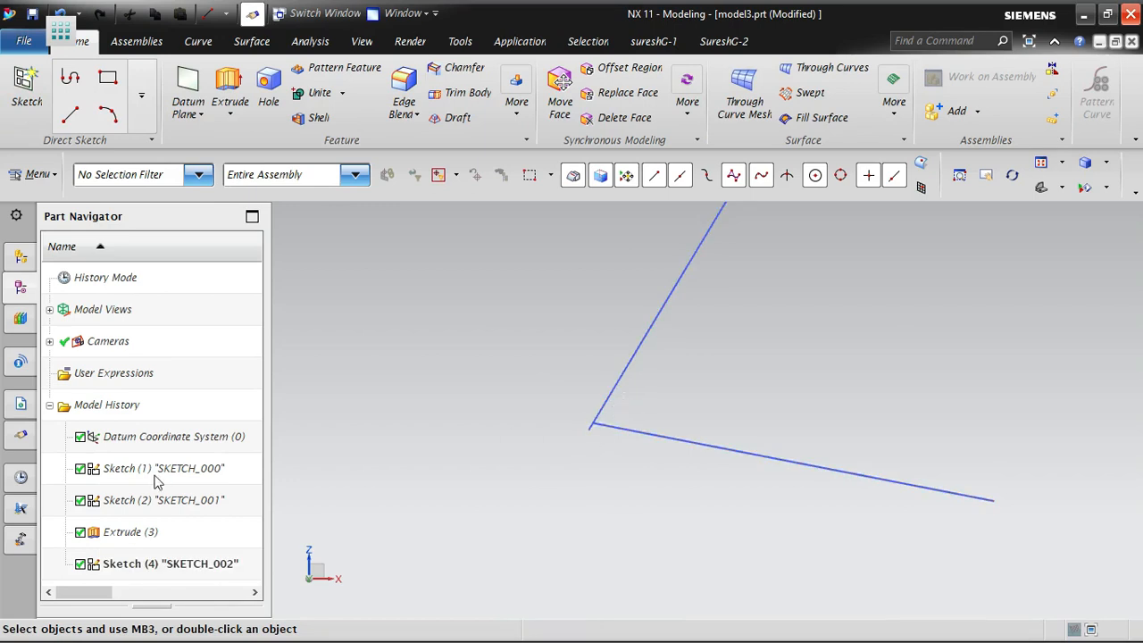
Examine the settings of SKETCH_000 again and close them without changes
left_click(187, 474)
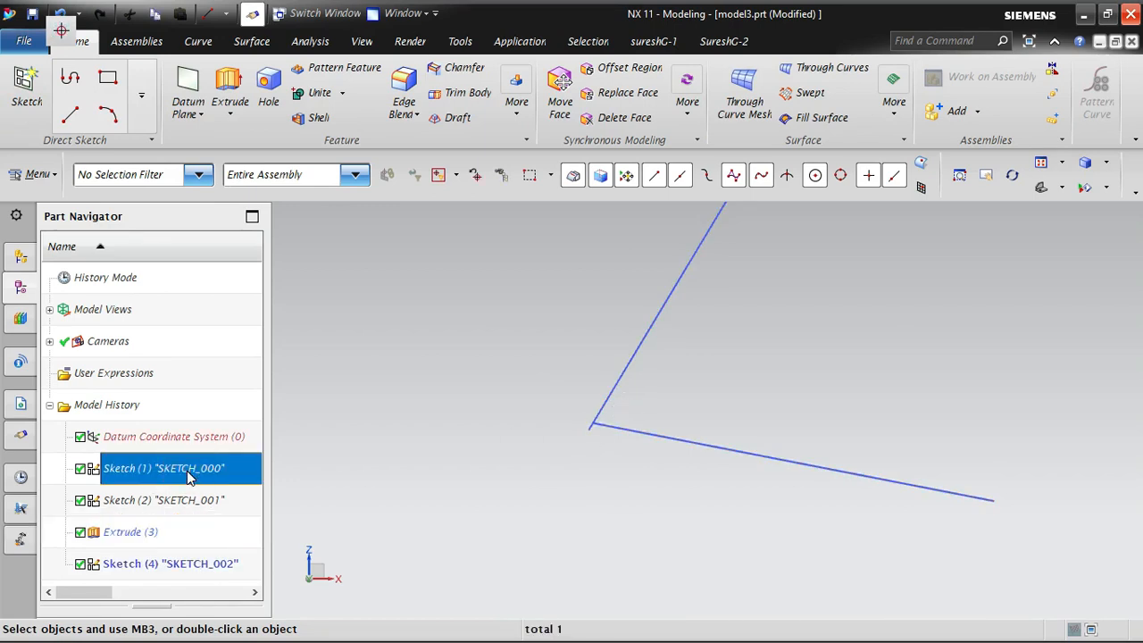
right_click(187, 473)
left_click(286, 339)
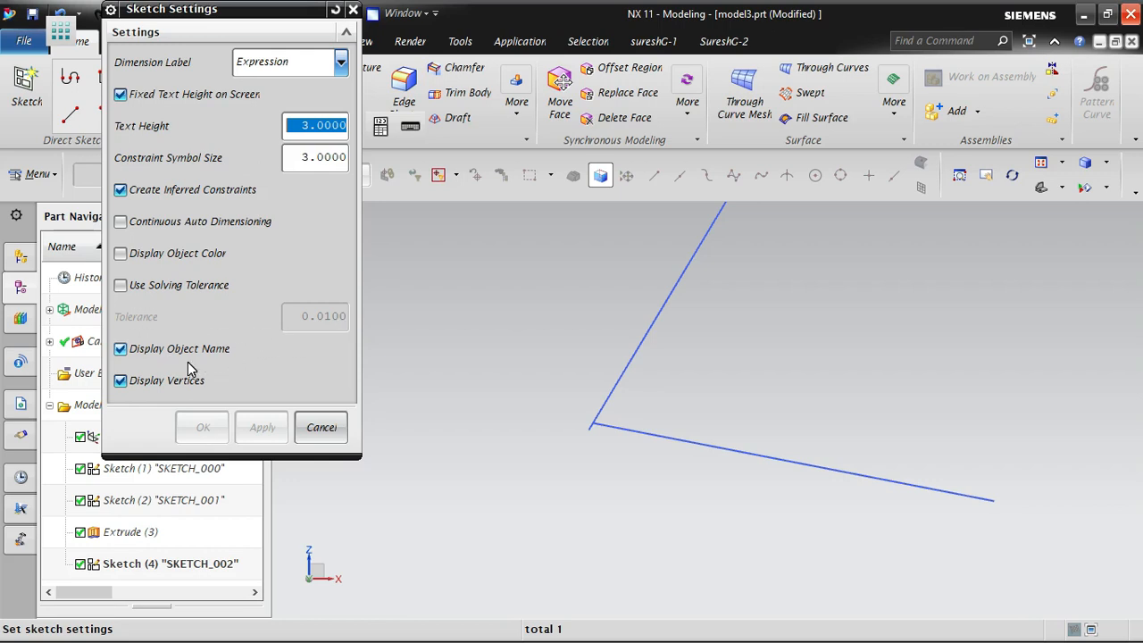
left_click(321, 427)
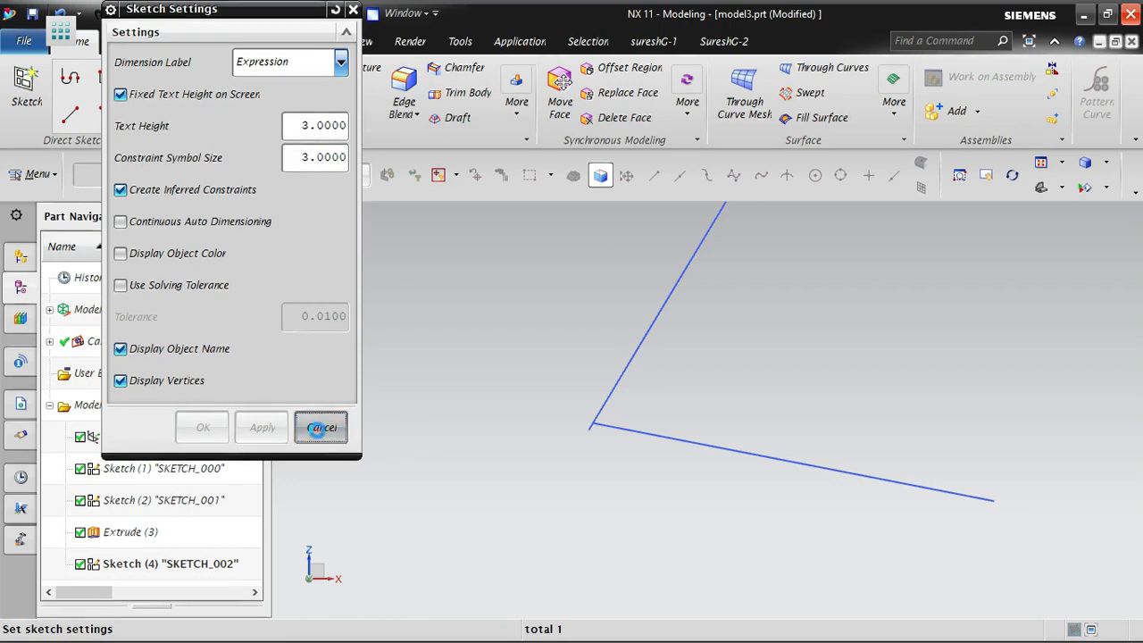
Open SKETCH_000 through its slanted line, inspect that line's parameters without changing them, and exit the sketch
right_click(474, 322)
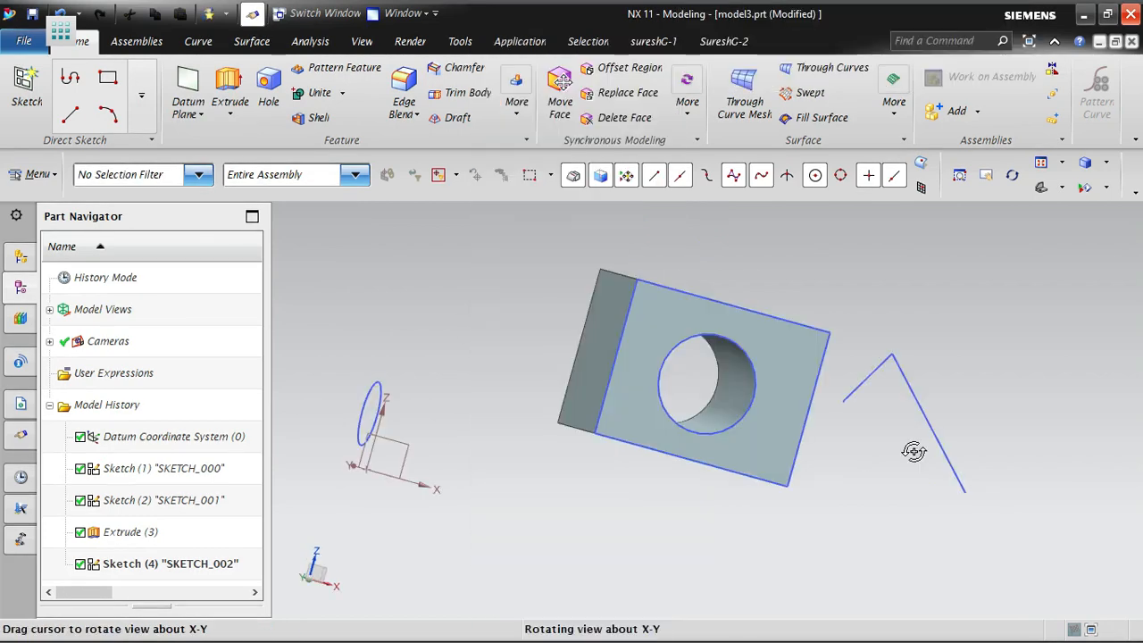
middle_click_drag(914, 452, 903, 451)
double_click(922, 413)
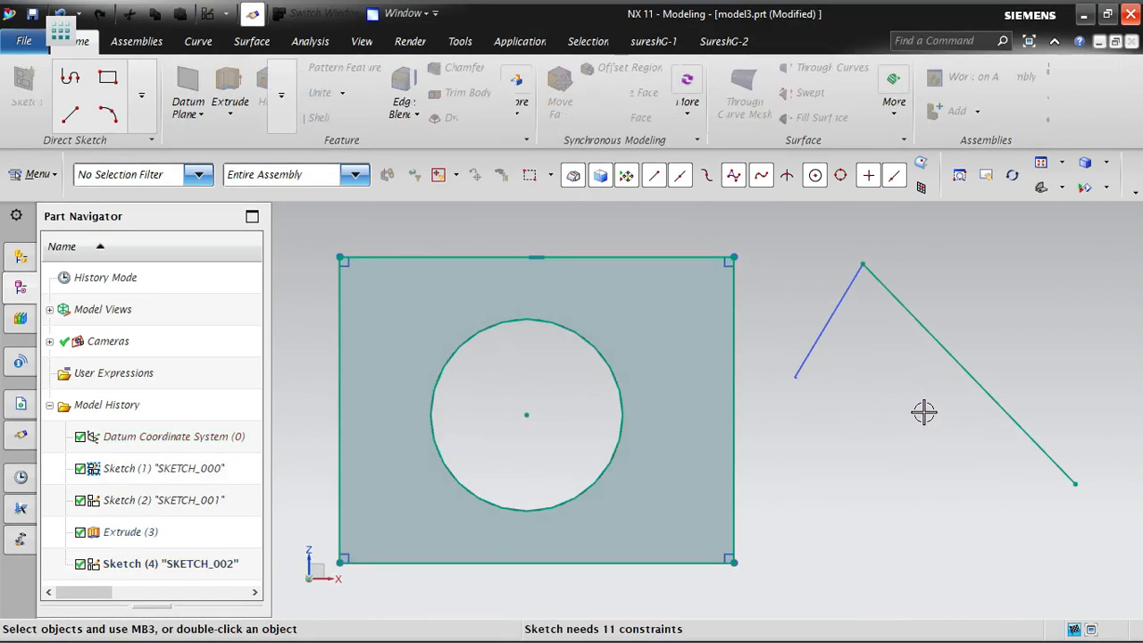
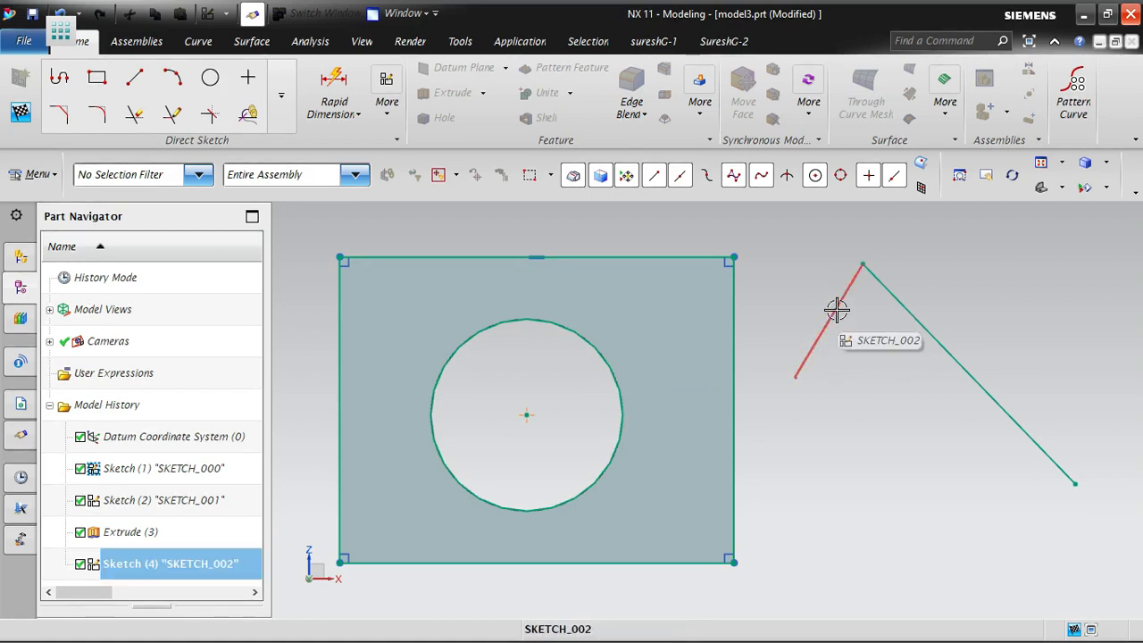
double_click(904, 308)
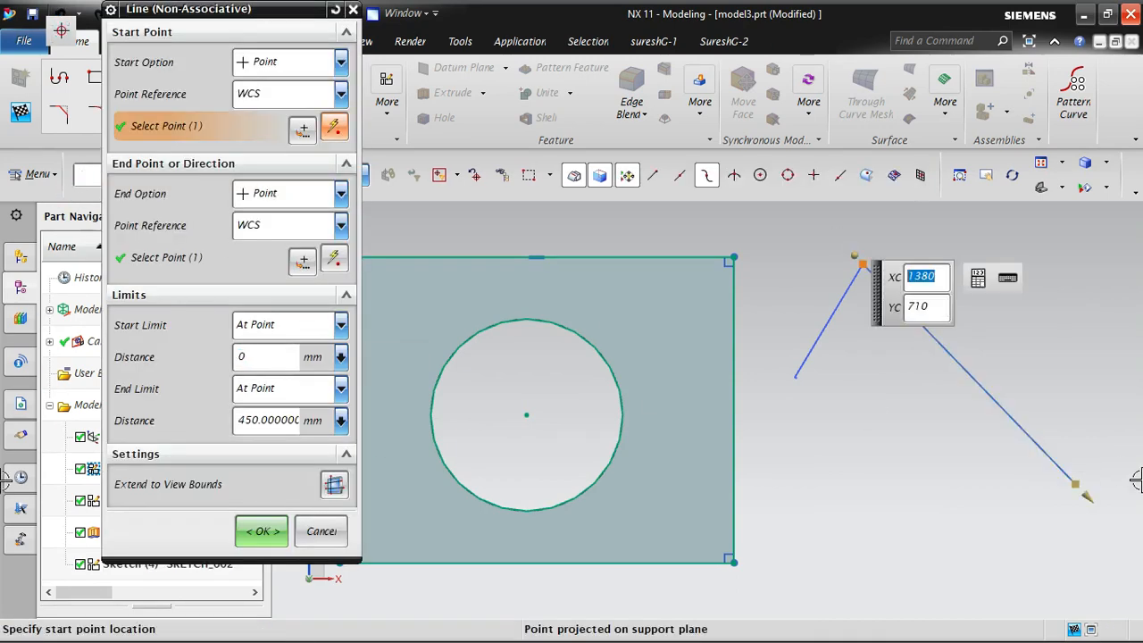
left_click(321, 532)
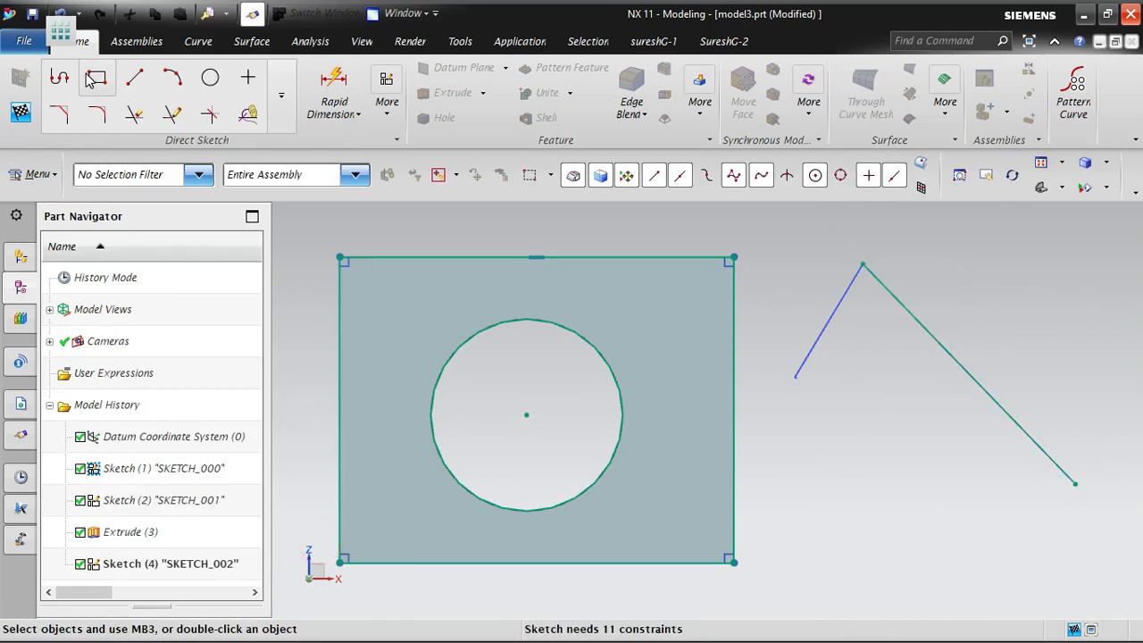
left_click(23, 110)
Open SKETCH_001 to inspect its circle, view the properties of SKETCH_002 without changes, and exit the sketch
left_click(185, 506)
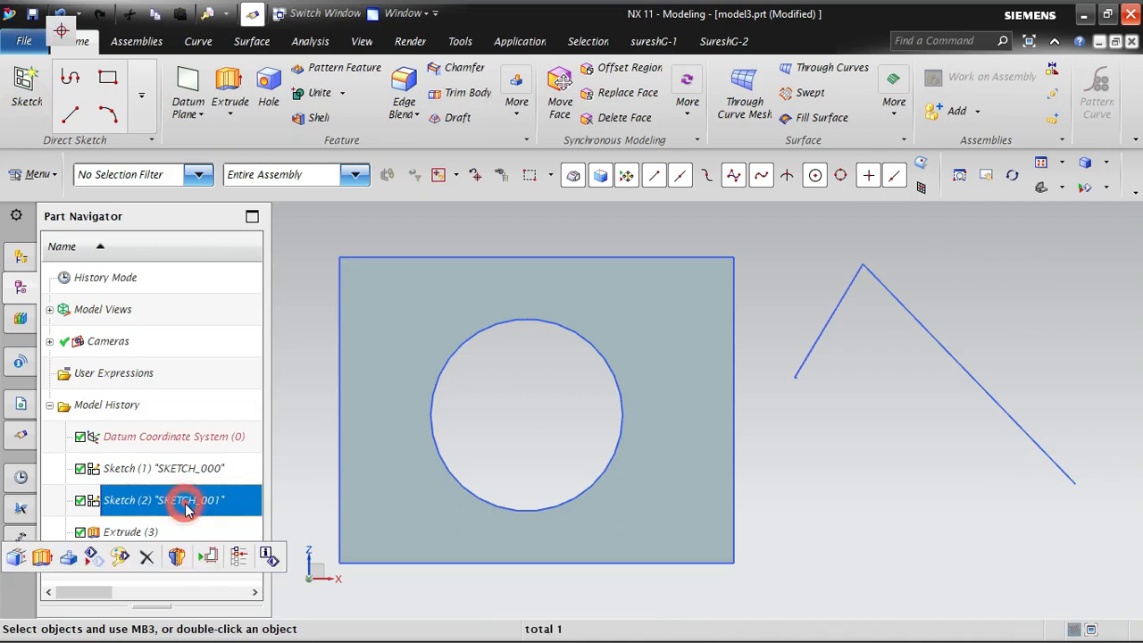
double_click(188, 504)
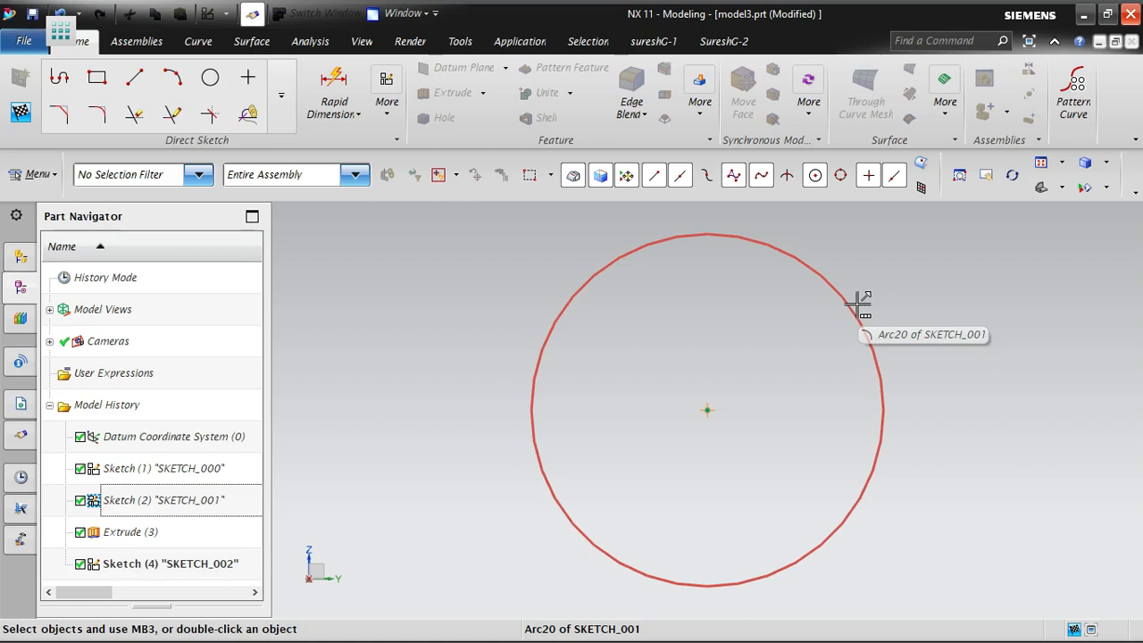
left_click(191, 563)
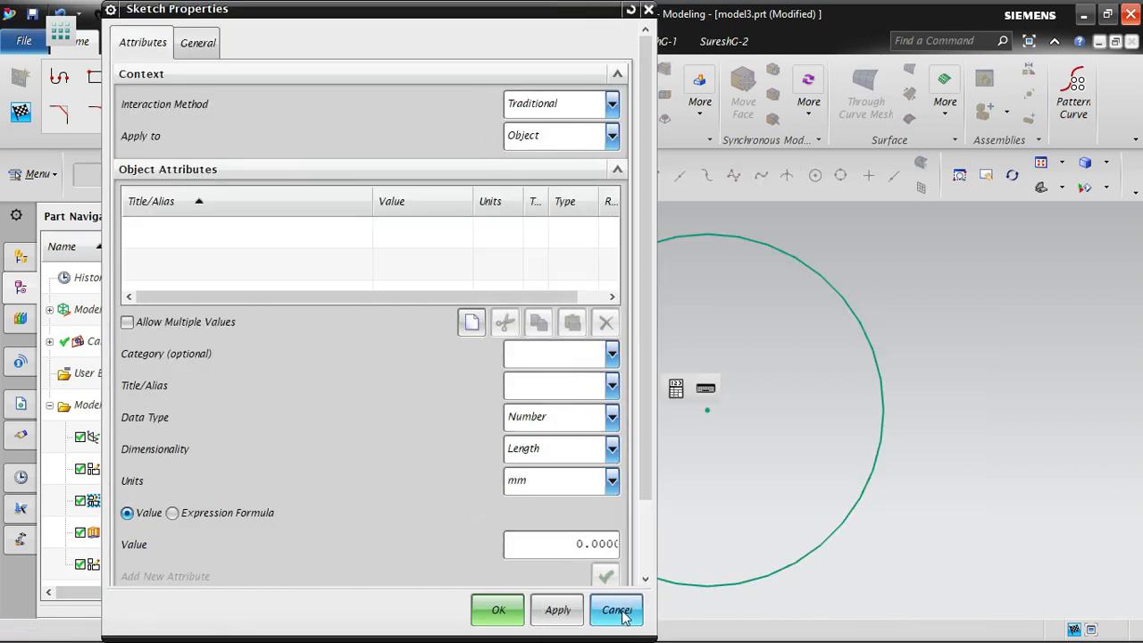
left_click(617, 610)
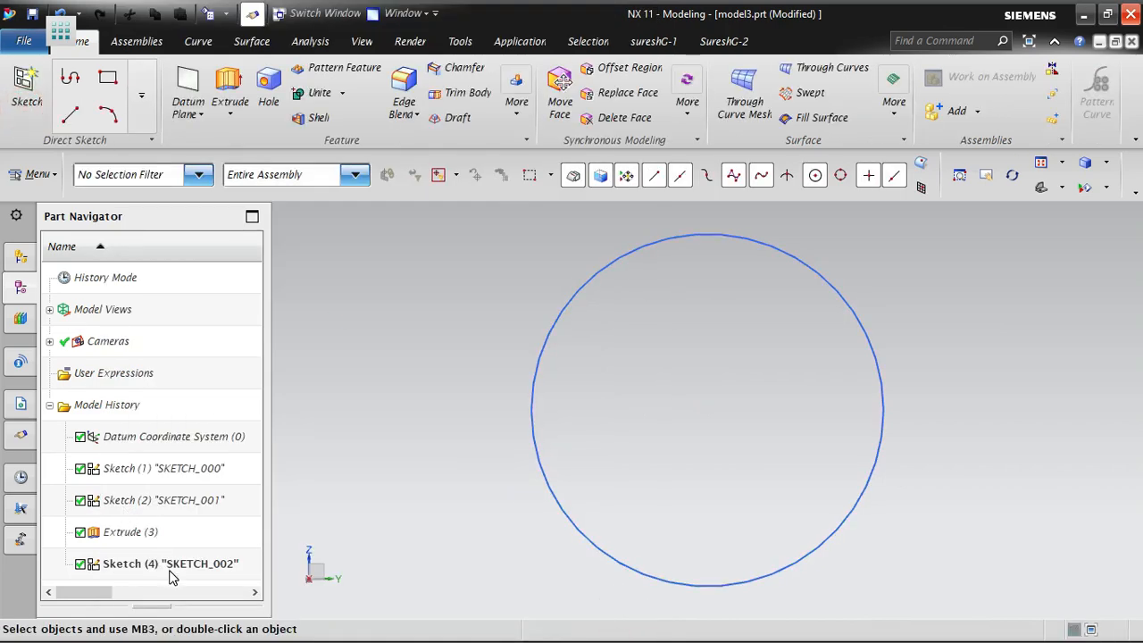
Open SKETCH_002 for editing to examine which lines belong to it
double_click(170, 570)
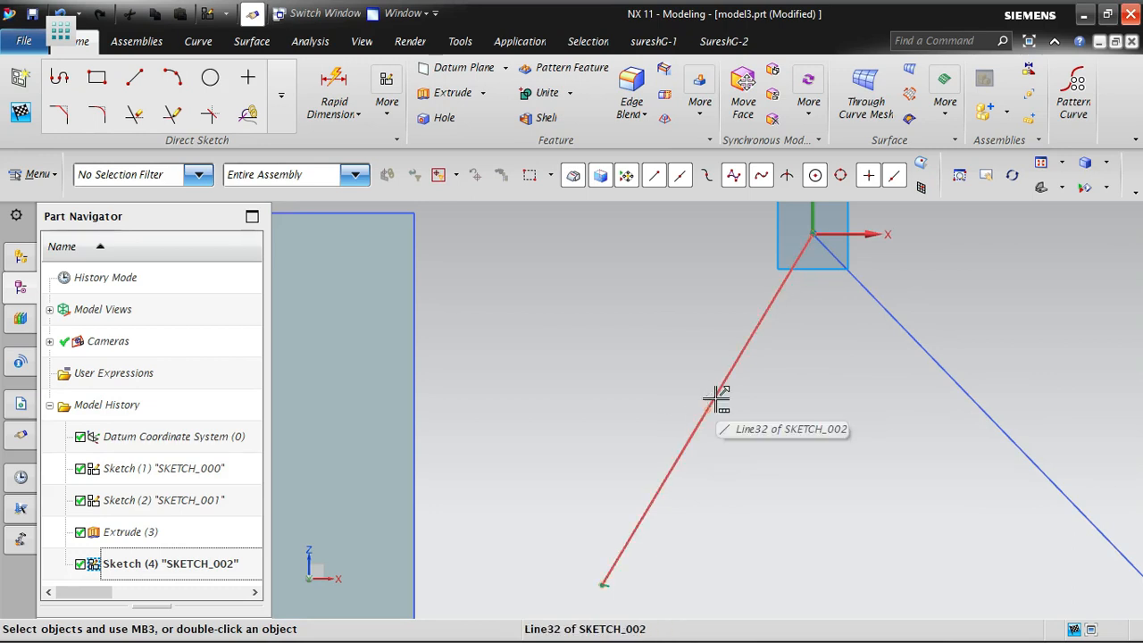
scroll(740, 362, "down", 5)
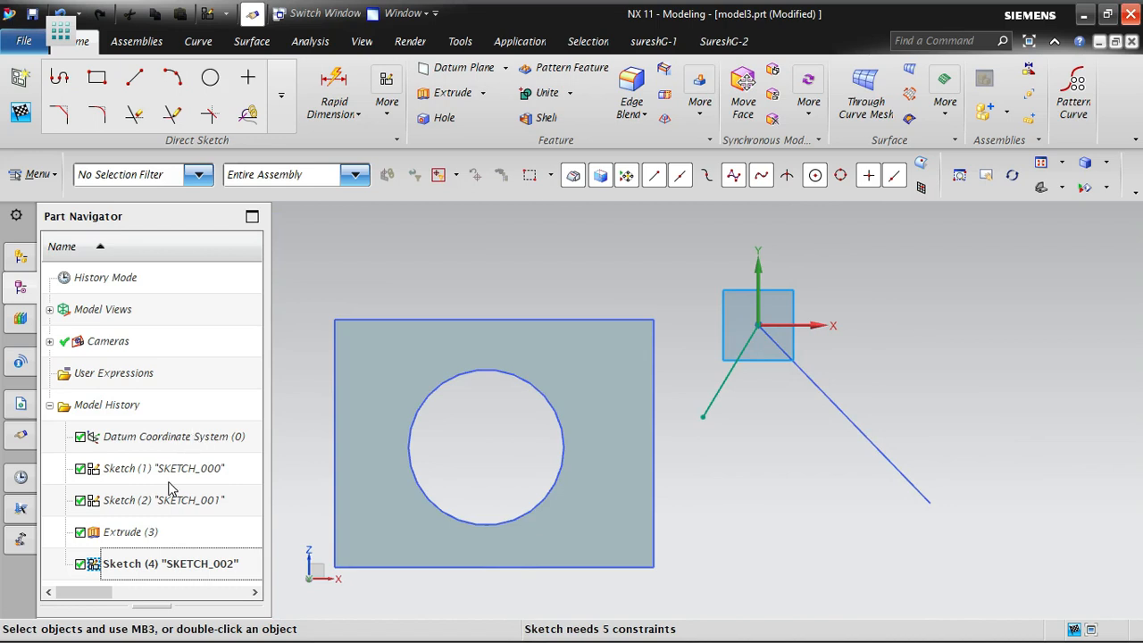
Exit SKETCH_002 and open SKETCH_000 for editing
left_click(21, 113)
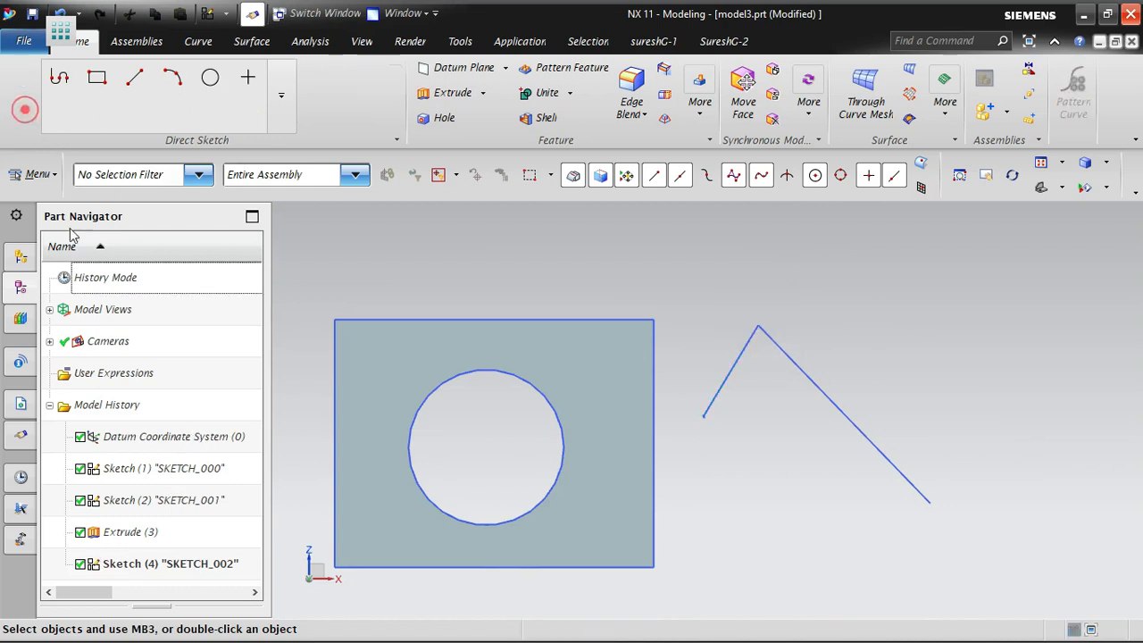
double_click(188, 471)
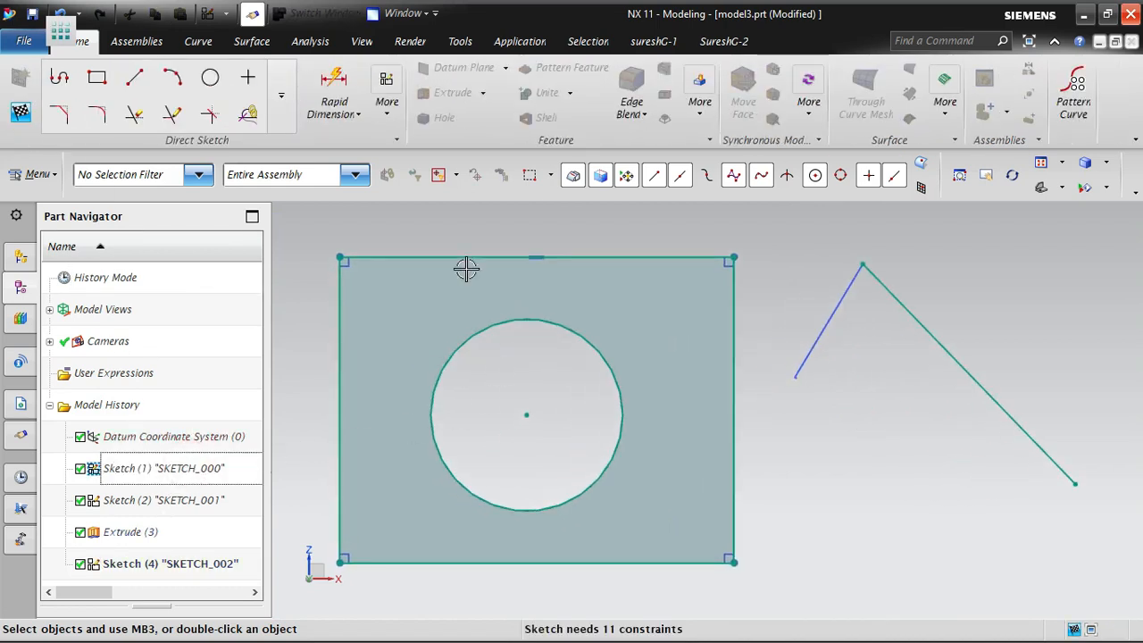
Turn on Show Model View Names and Show Model View Borders in the Names/Borders settings of the Visualization Preferences
left_click(47, 175)
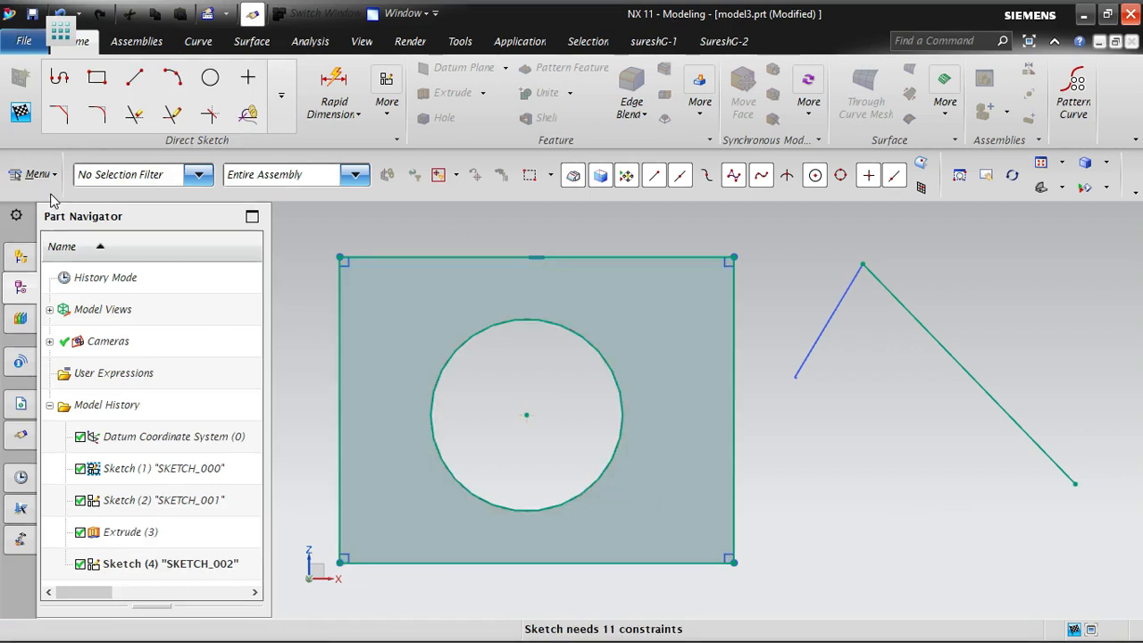
left_click(37, 174)
mouse_move(53, 516)
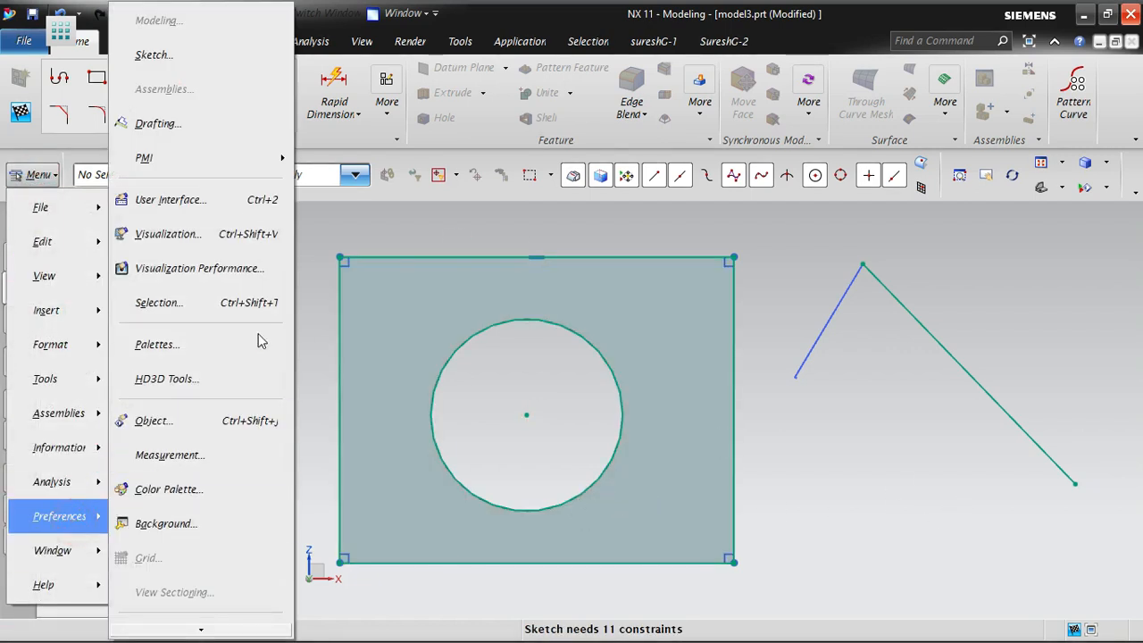
left_click(224, 243)
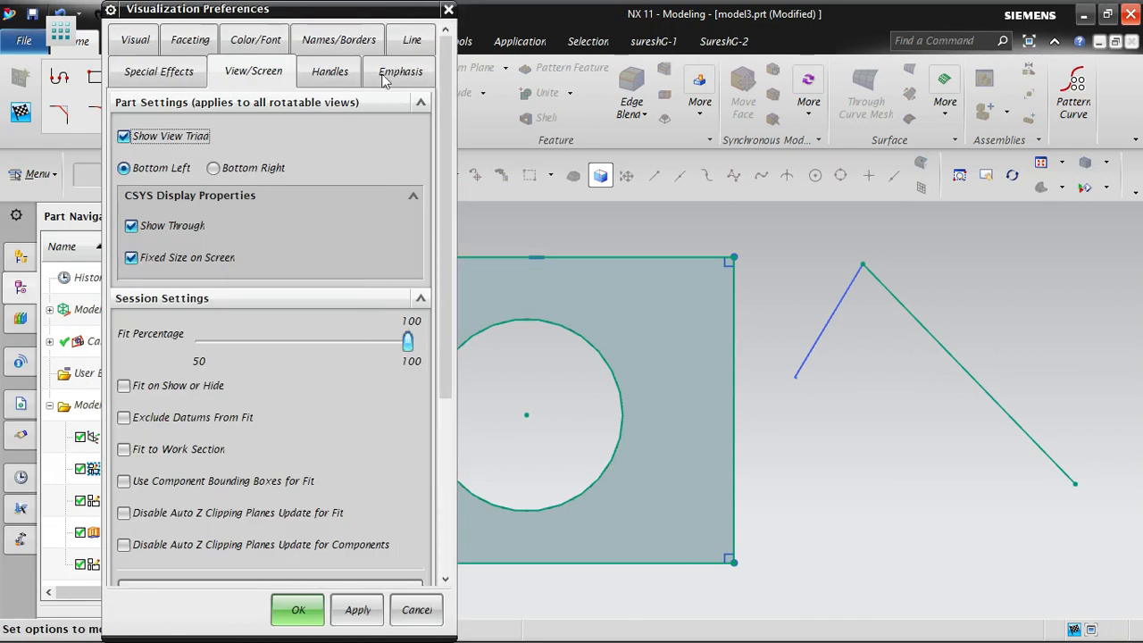
left_click(369, 41)
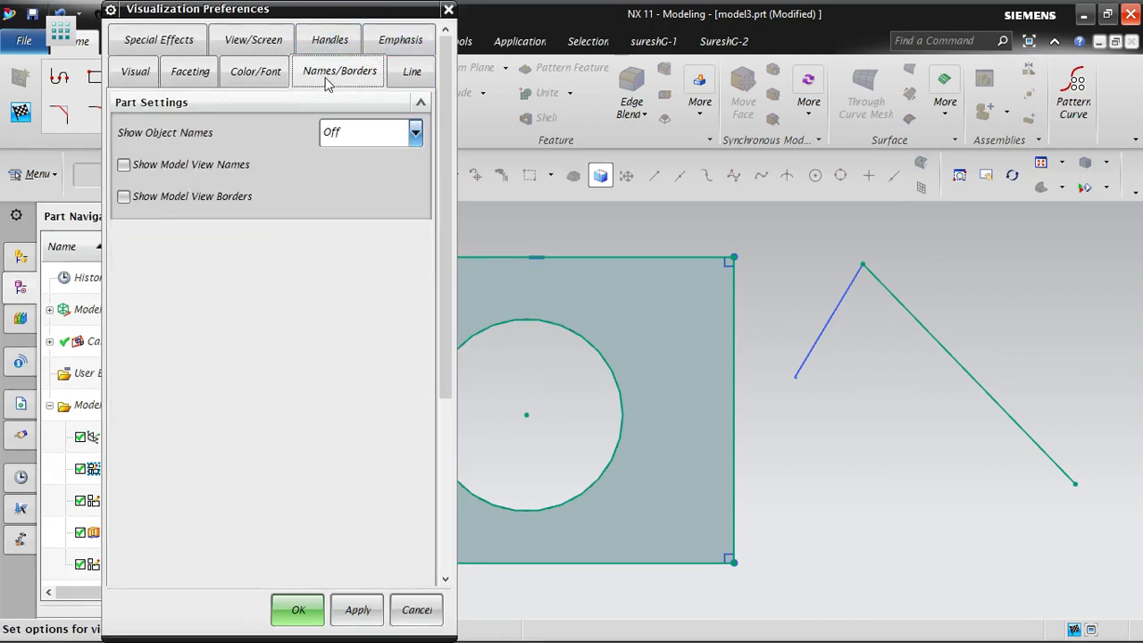
scroll(821, 420, "down", 4)
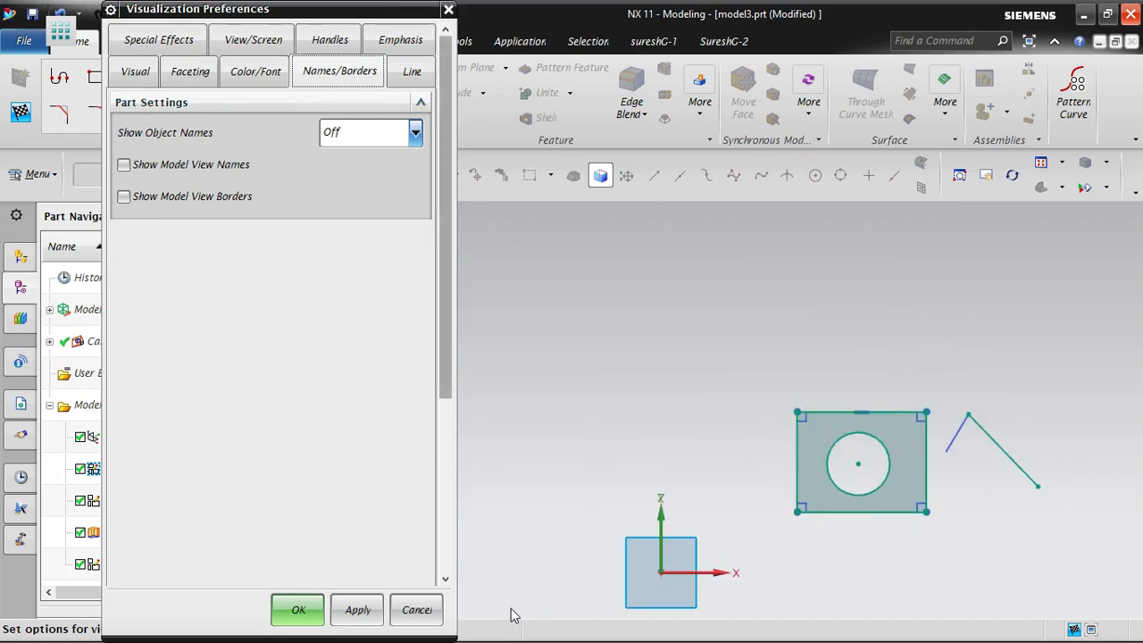
left_click_drag(378, 16, 132, 31)
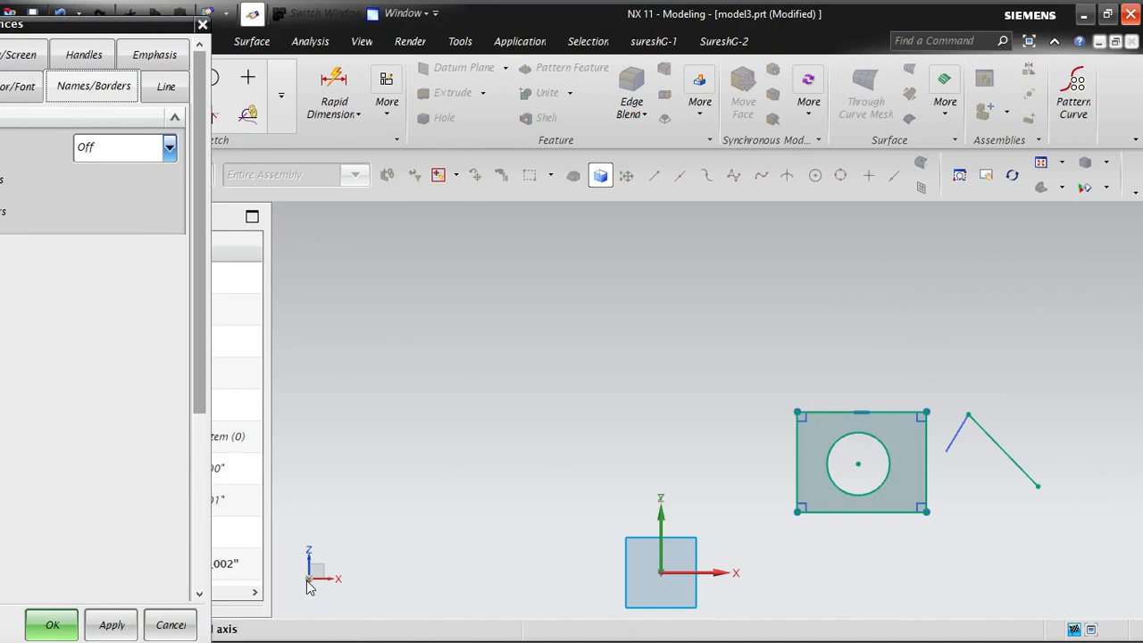
left_click_drag(162, 37, 525, 12)
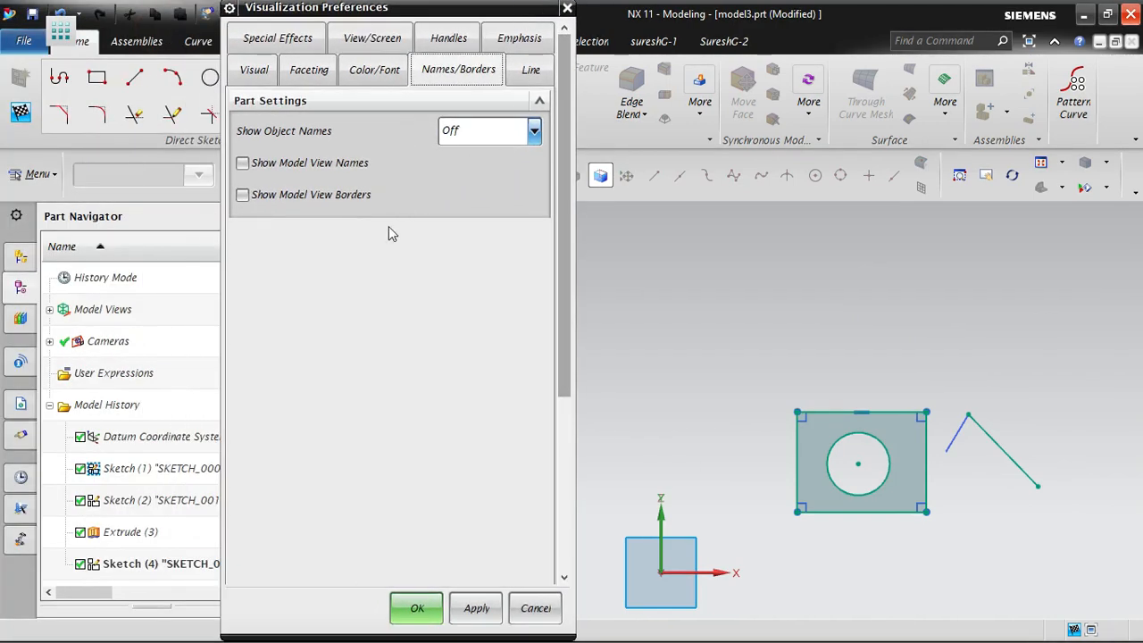
left_click(260, 167)
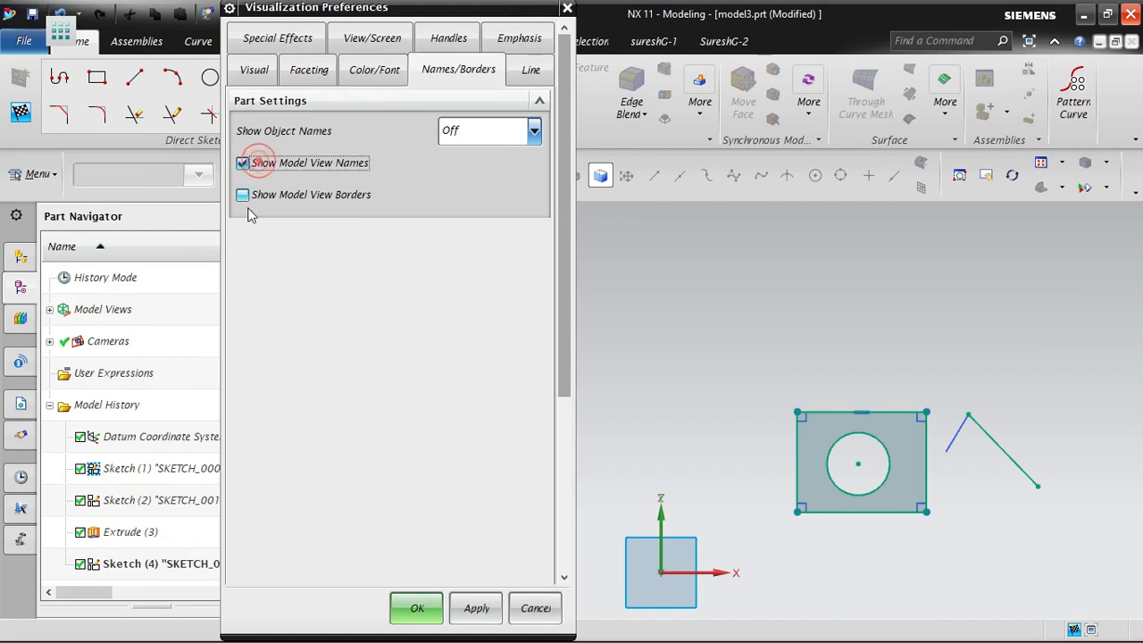
left_click(293, 199)
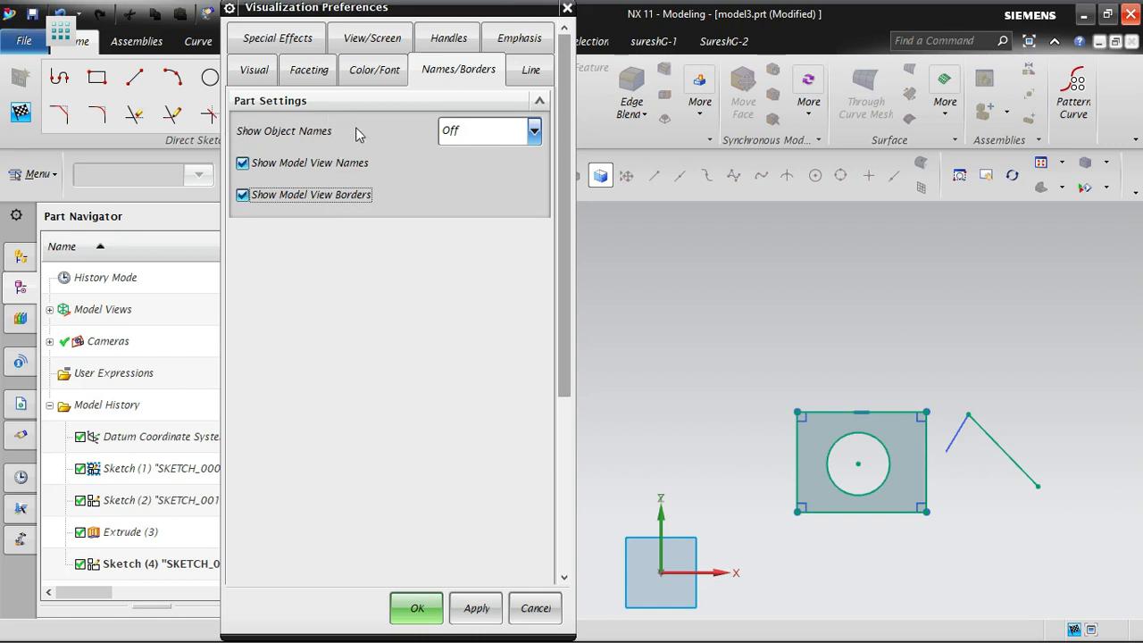
Try All Views and Work View for Show Object Names, settle on View of Definition, and accept the visualization preferences
left_click(512, 141)
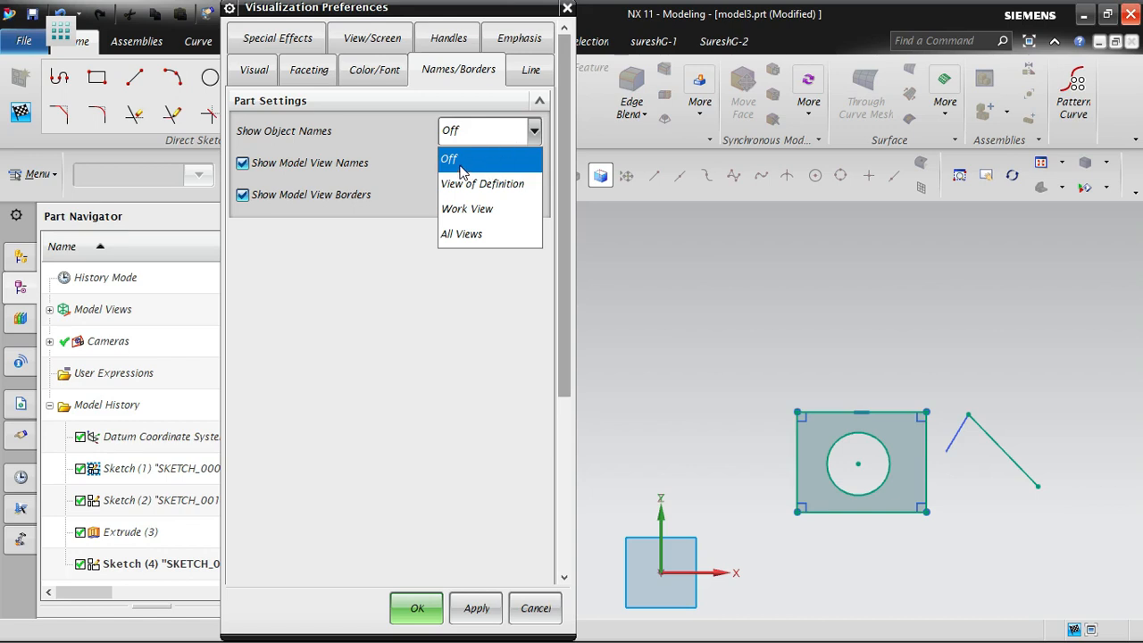
left_click(482, 235)
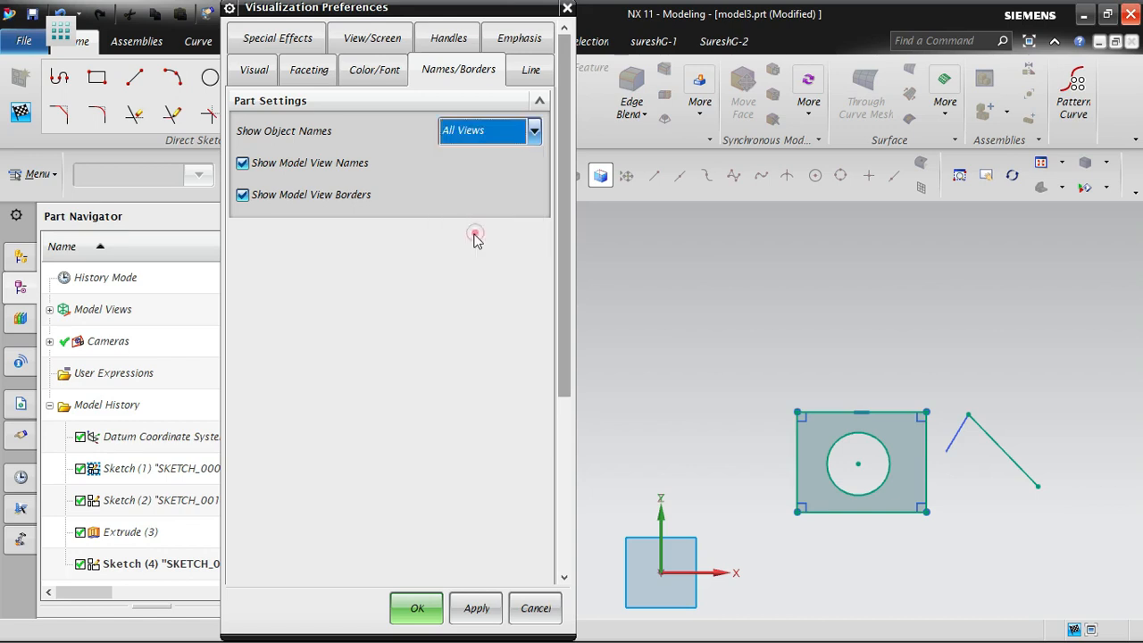
left_click(491, 132)
left_click(473, 211)
left_click(485, 131)
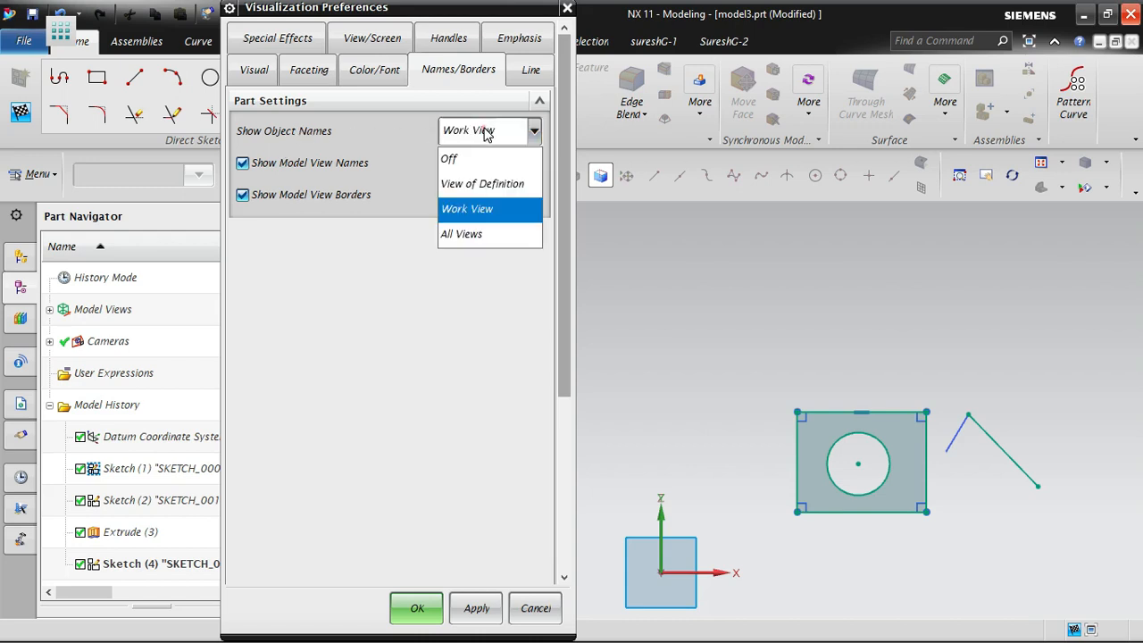
left_click(469, 185)
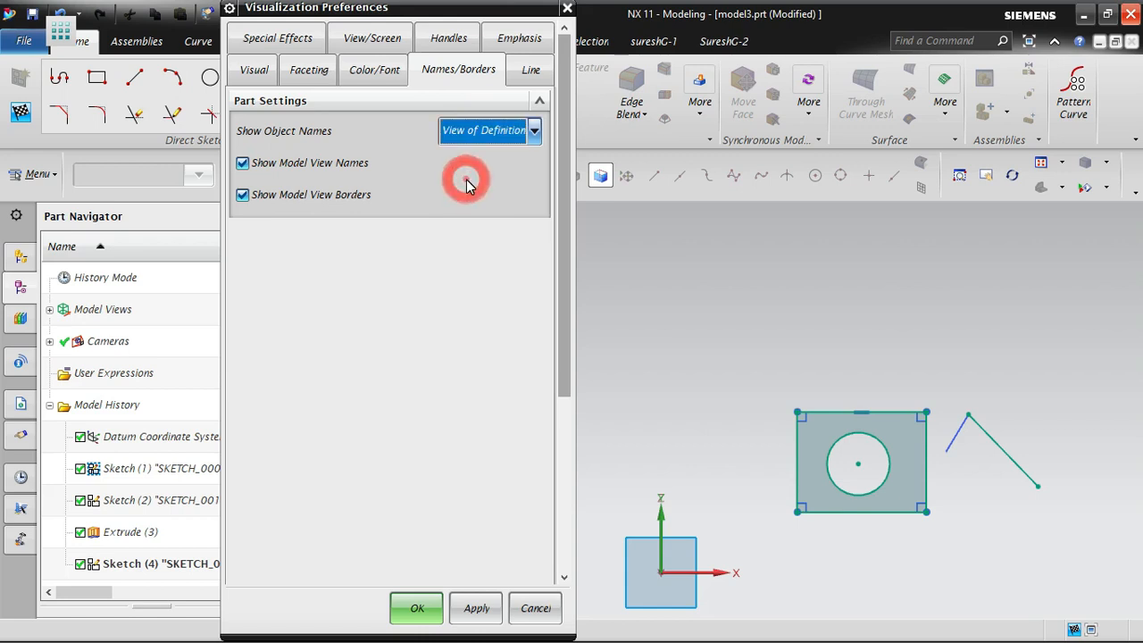
left_click(414, 610)
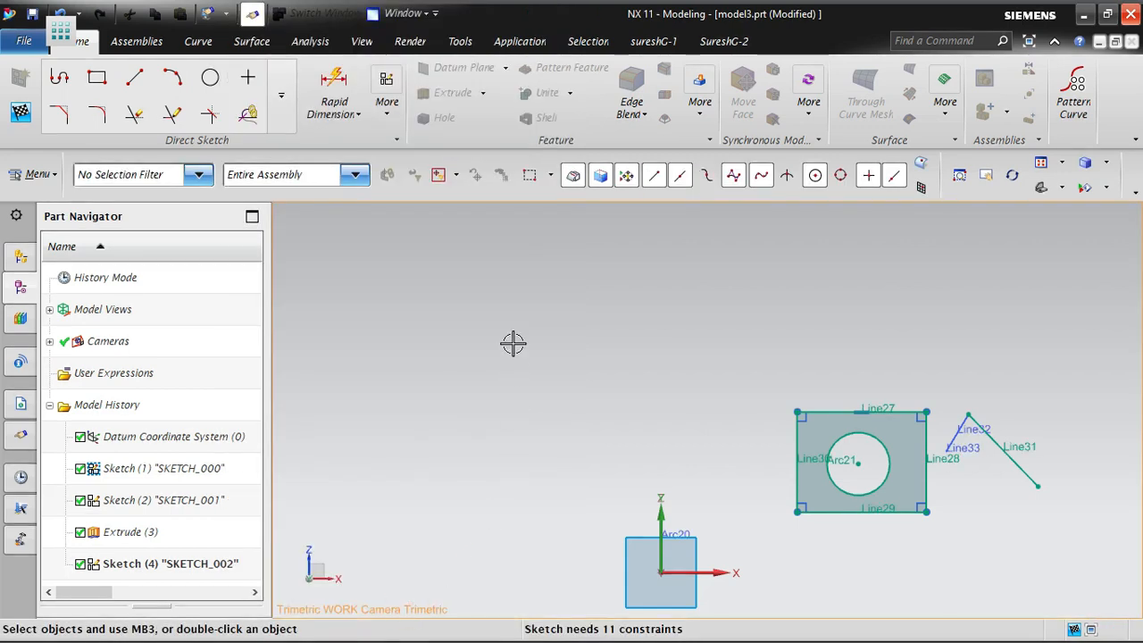
Inspect the name labels on the curves, exit SKETCH_000, and reopen it through its slanted line to examine the labels again
scroll(1036, 520, "up", 5)
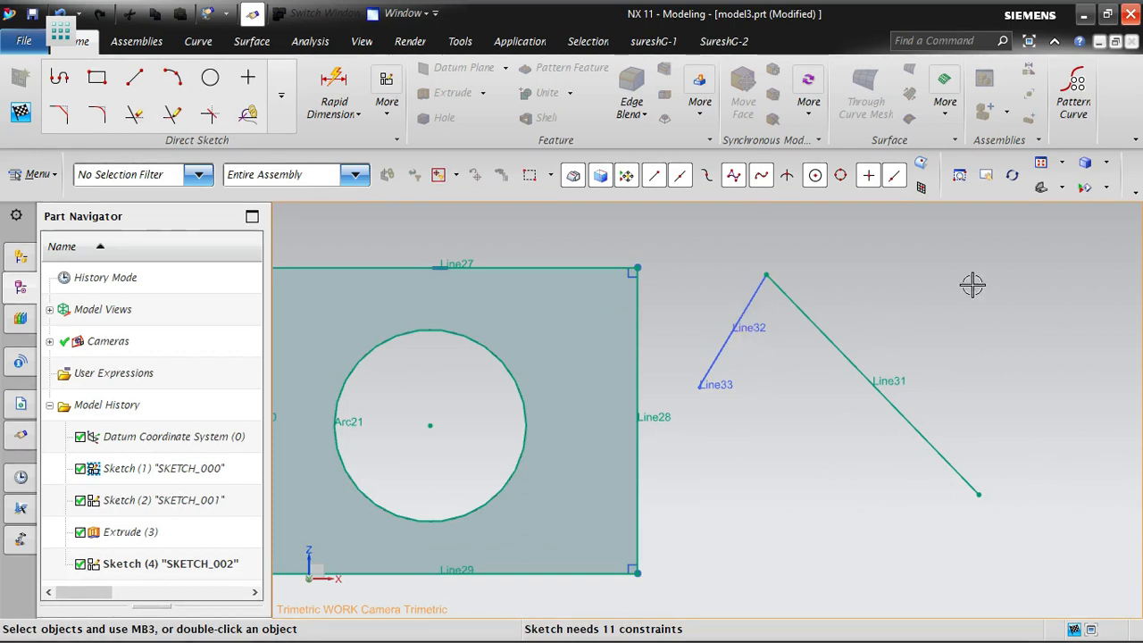
scroll(981, 278, "down", 4)
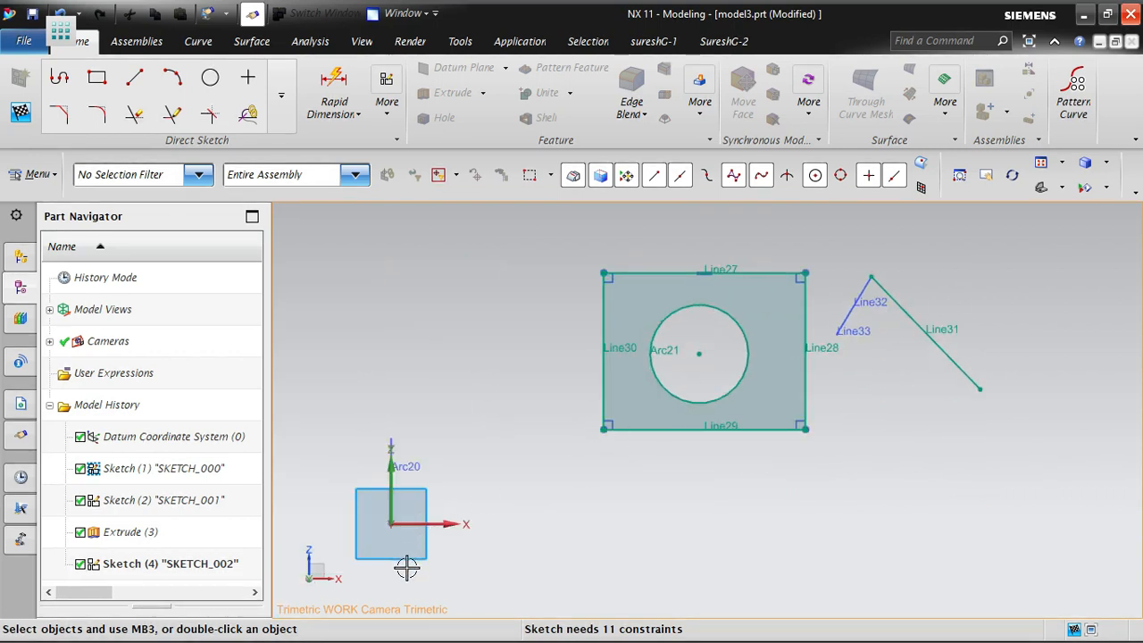
scroll(402, 551, "up", 2)
scroll(533, 440, "down", 2)
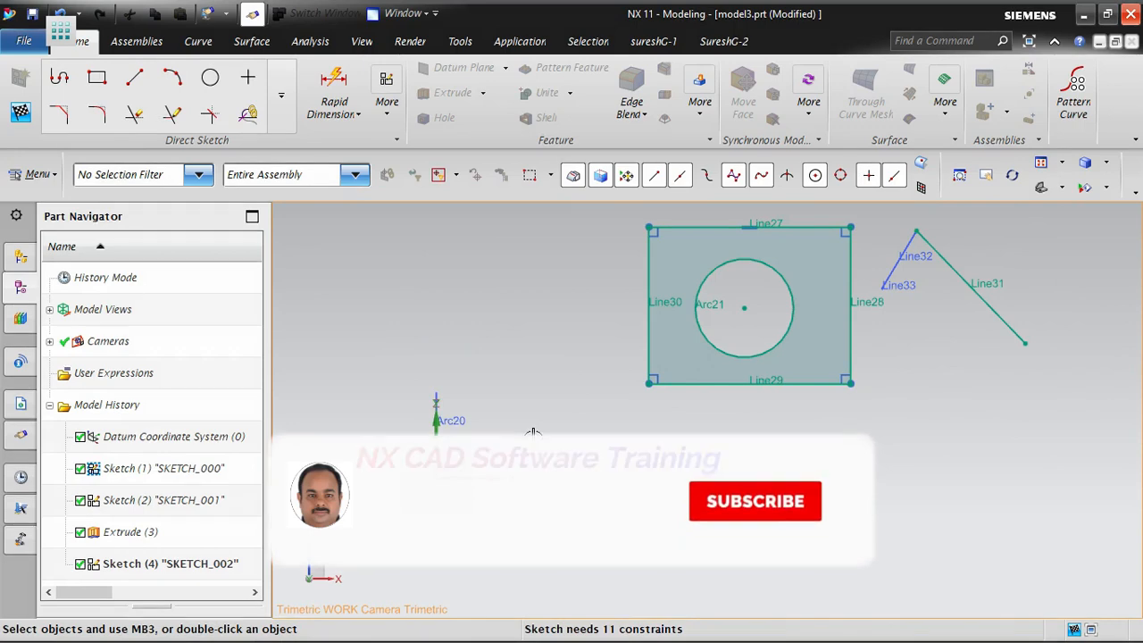
left_click(21, 112)
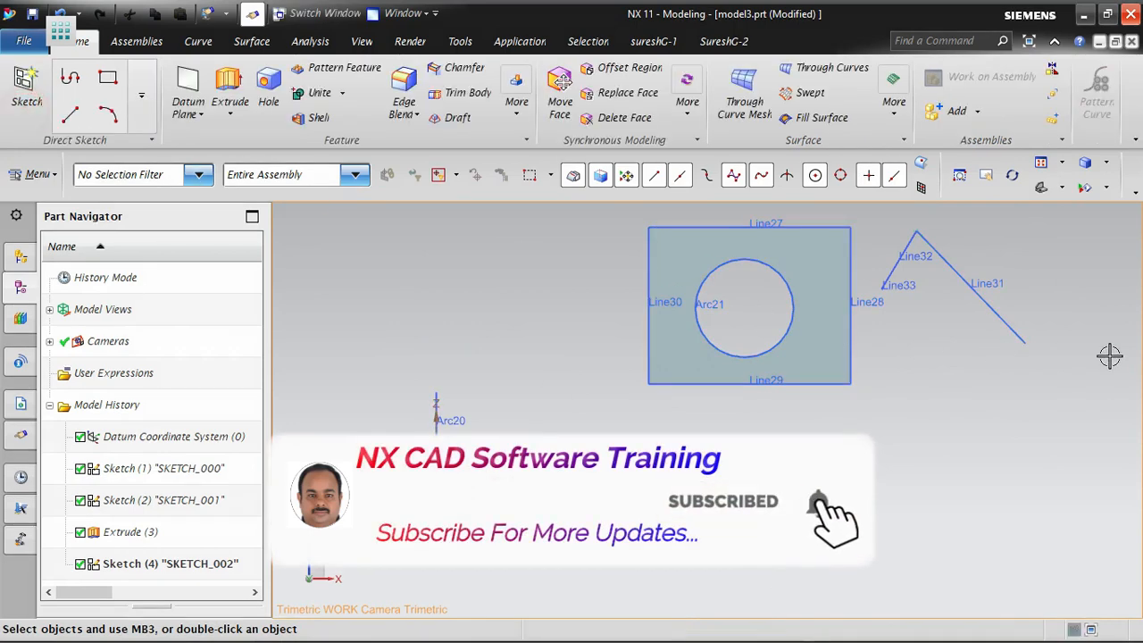
double_click(933, 248)
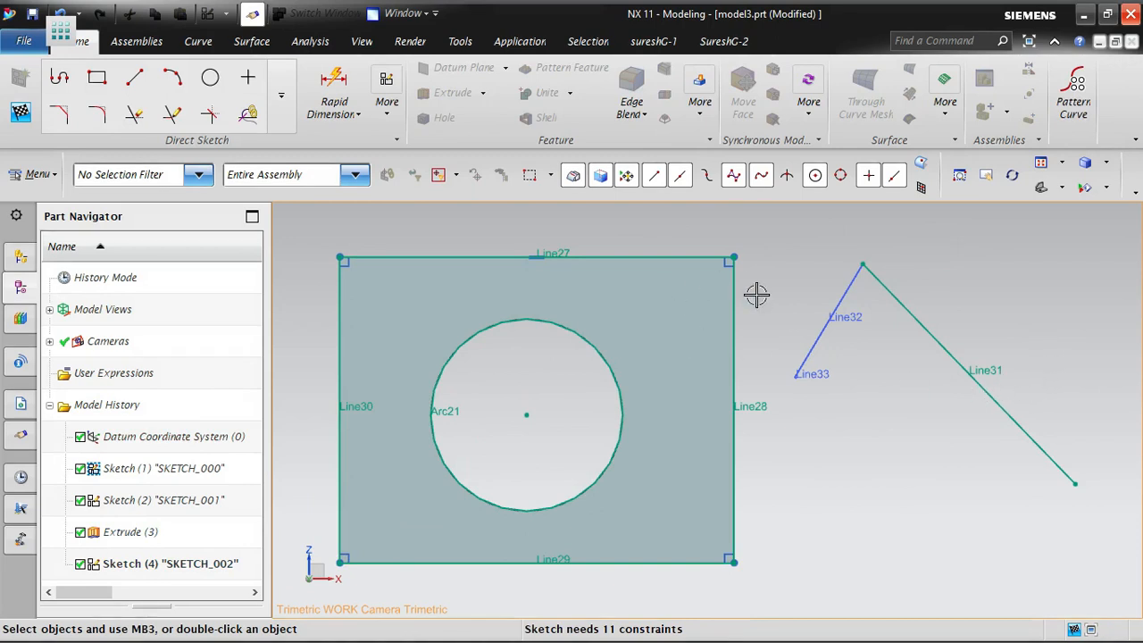
scroll(825, 299, "down", 3)
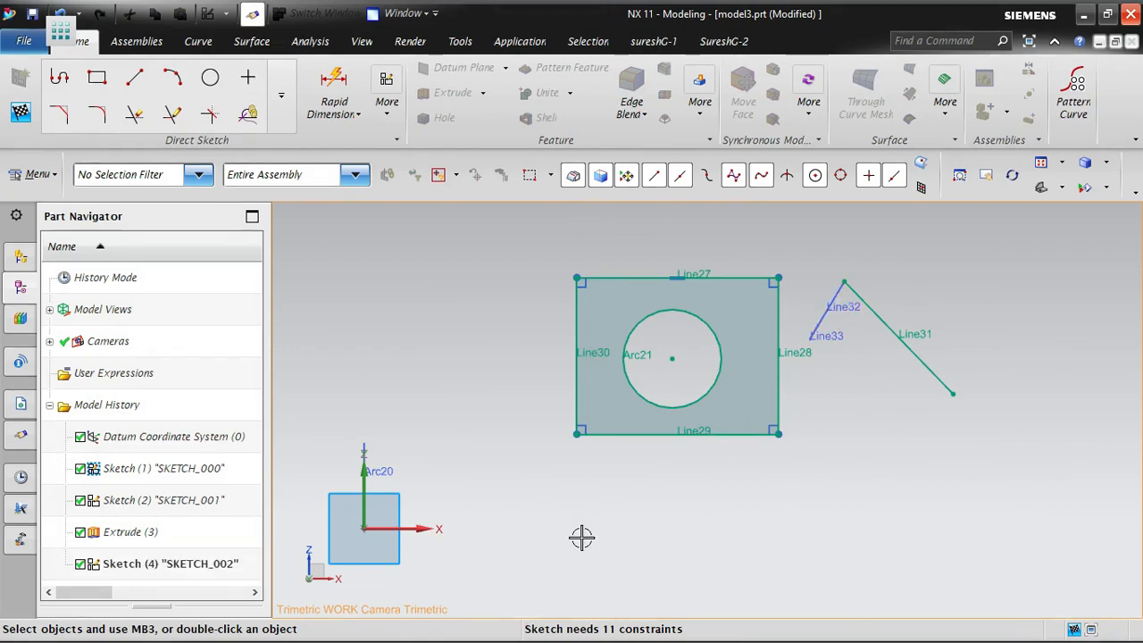
Set Show Object Names to Work View in the Visualization Preferences and apply the change
left_click(42, 178)
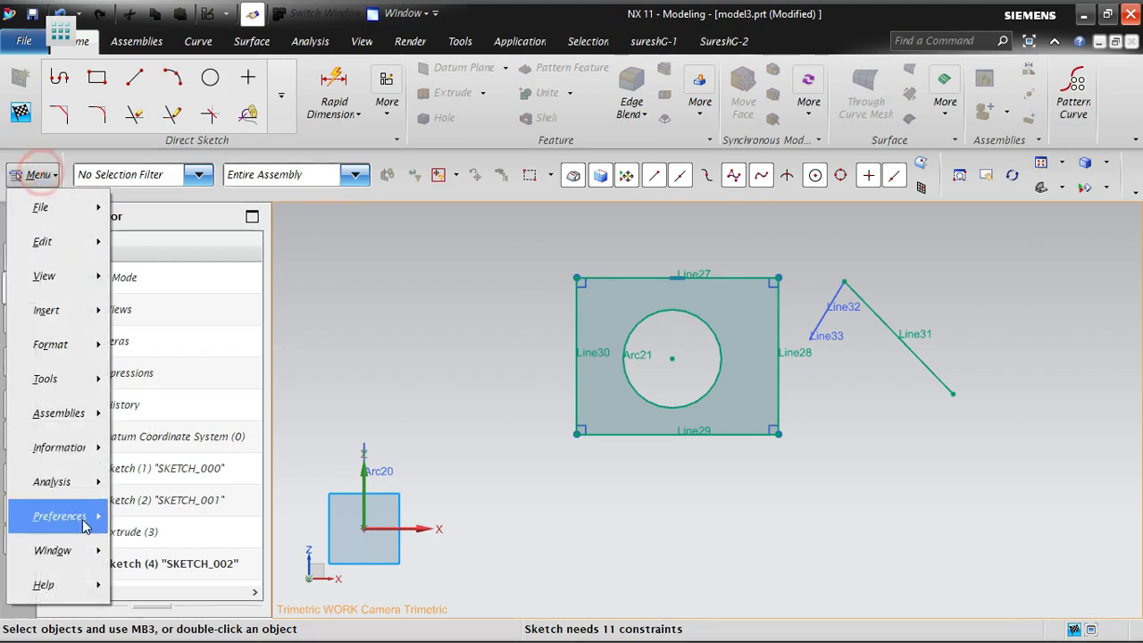
mouse_move(85, 522)
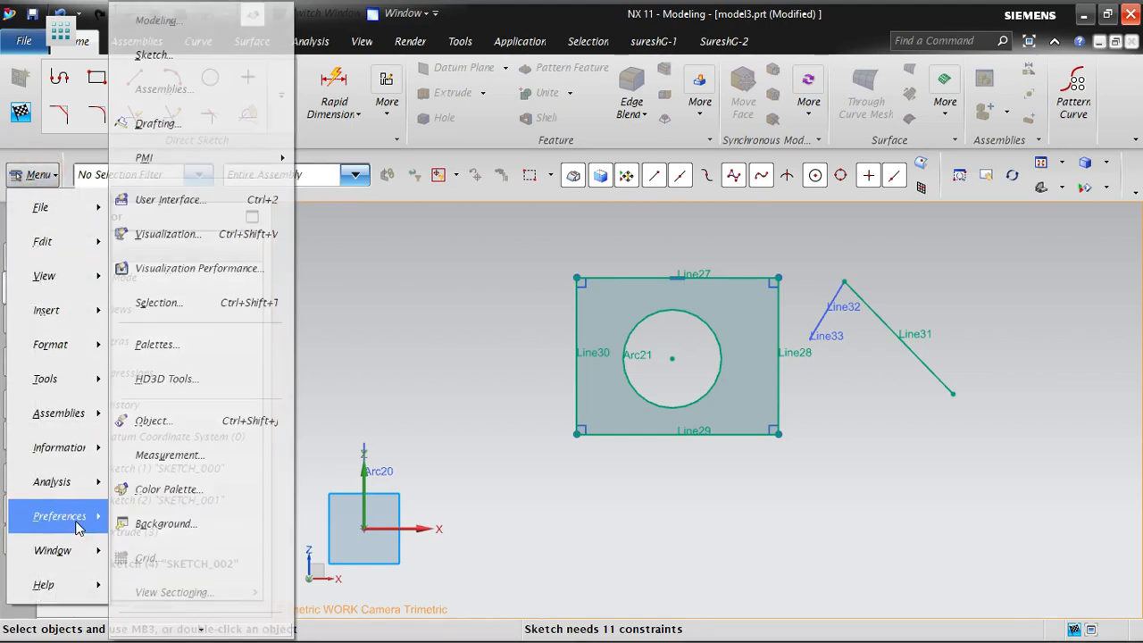
left_click(182, 237)
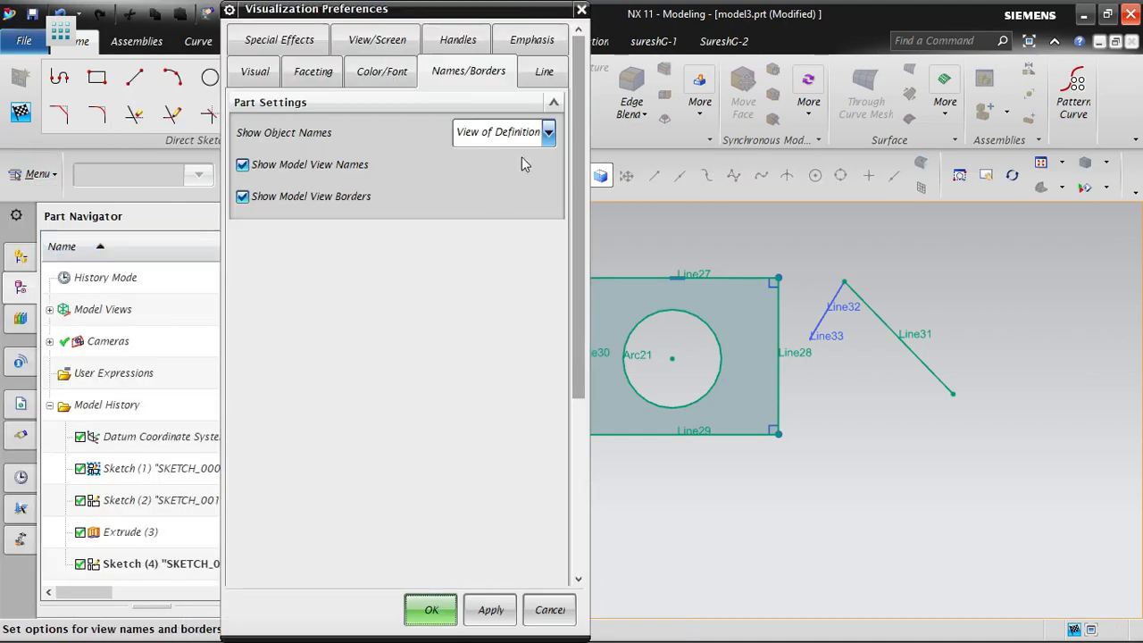
left_click(485, 134)
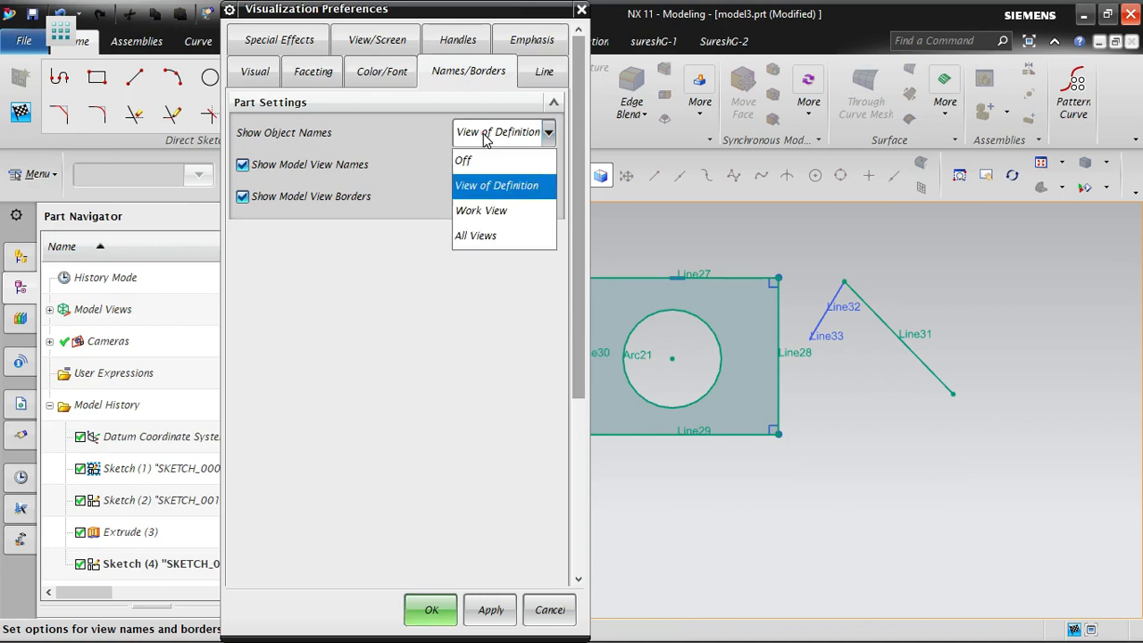
left_click(505, 213)
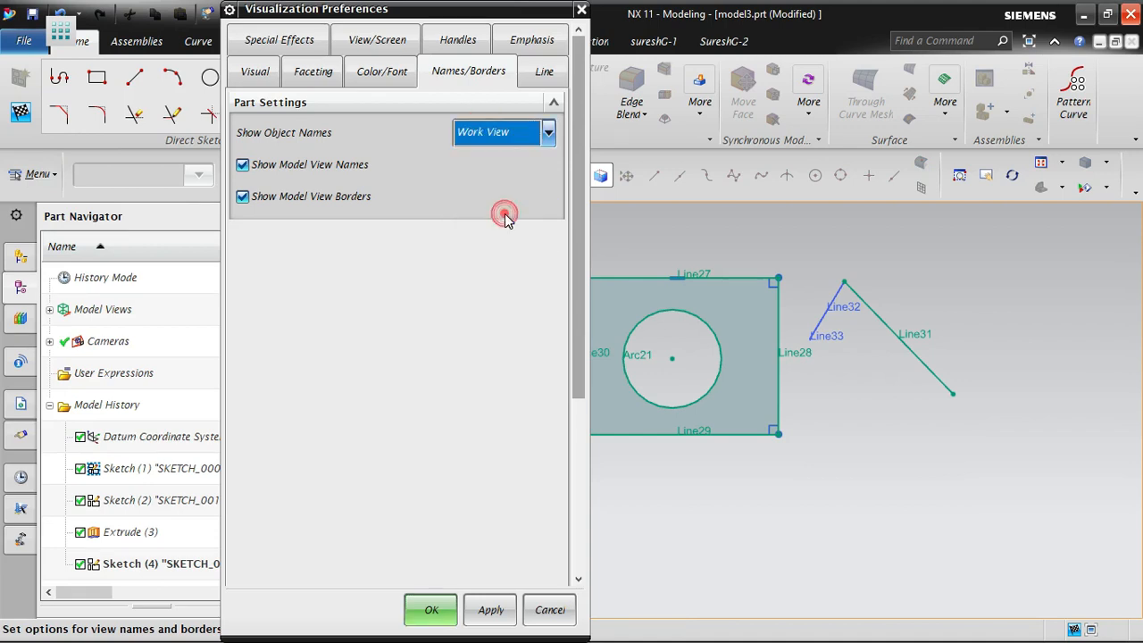
left_click(496, 617)
left_click(432, 610)
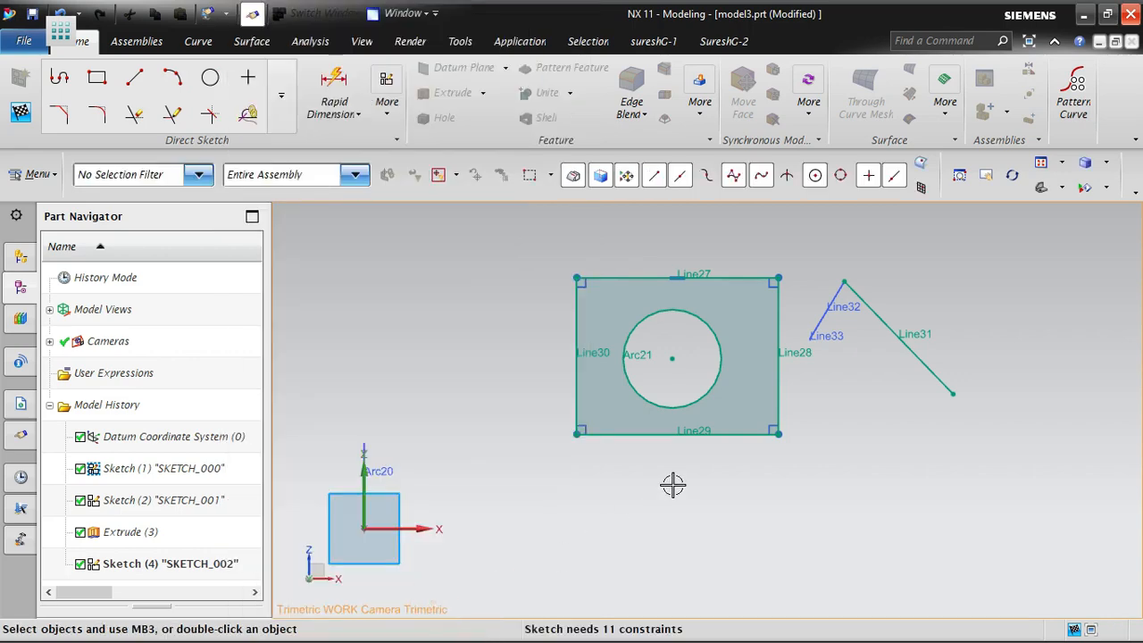
Exit SKETCH_000 and examine the name labels on the block's edges, the circle and the slanted lines from several 3D angles
right_click(453, 298)
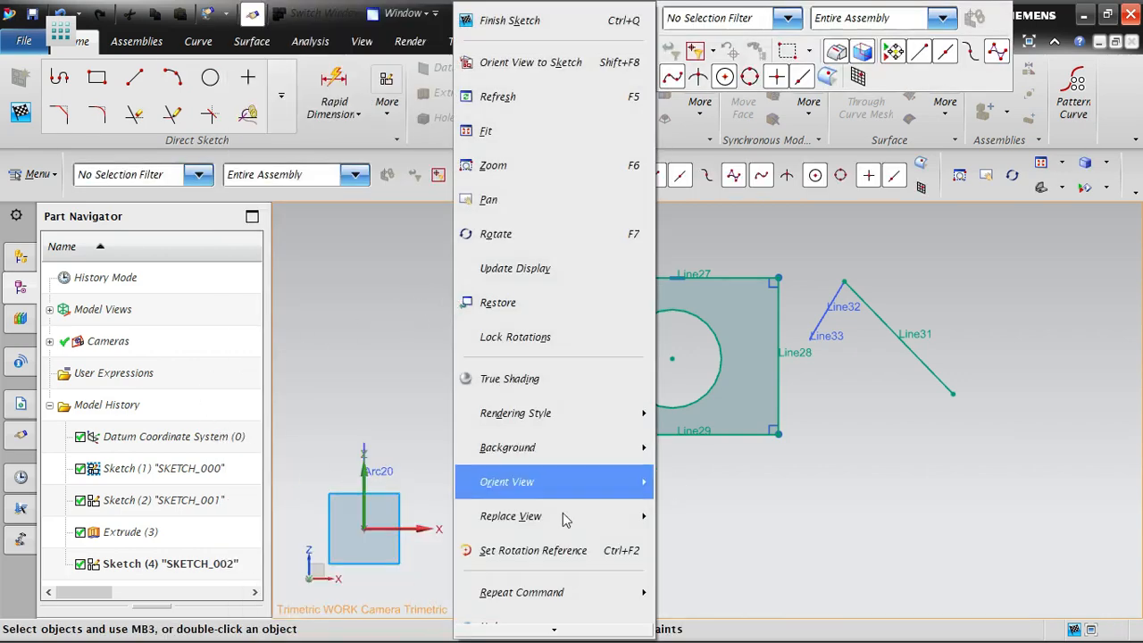
left_click(582, 518)
left_click(690, 373)
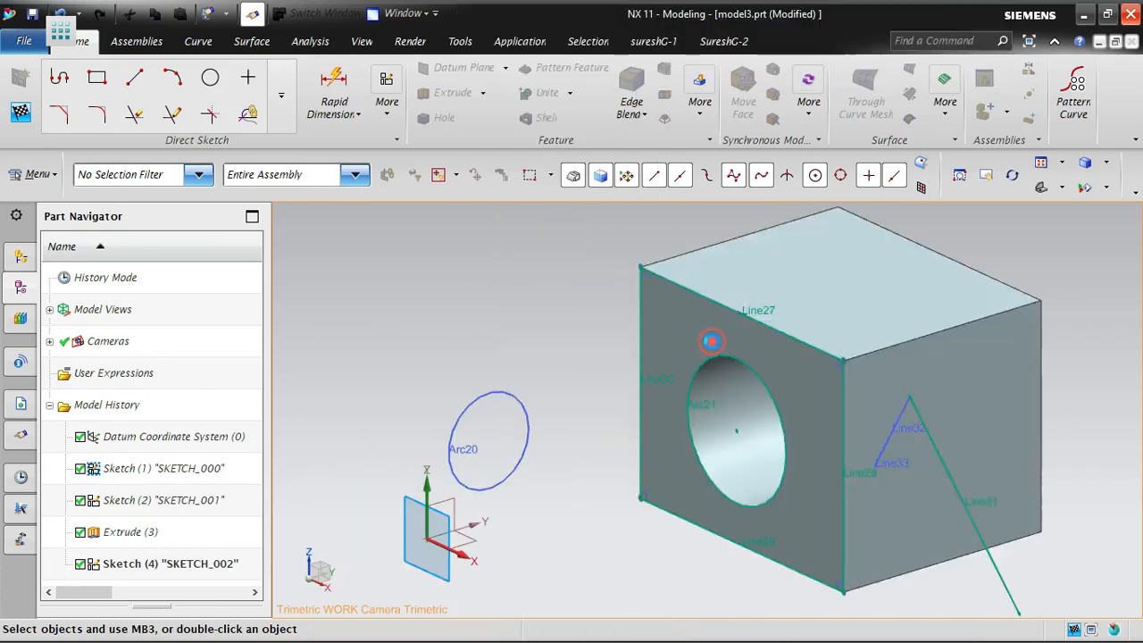
right_click(422, 319)
left_click(352, 298)
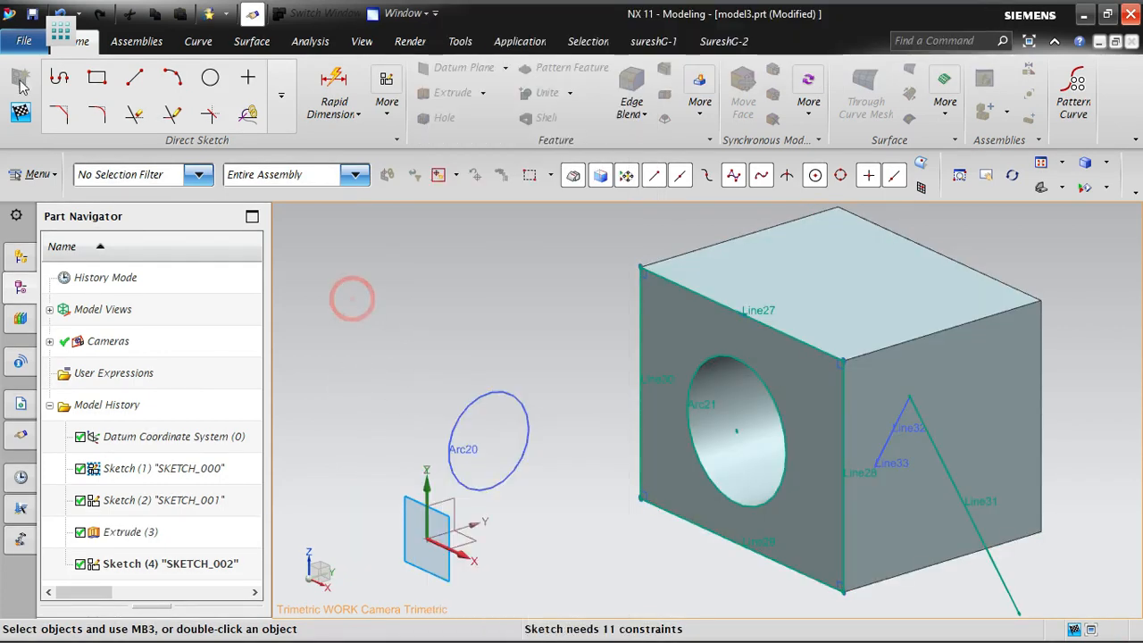
left_click(21, 112)
mouse_move(518, 335)
middle_mouse_down()
mouse_move(611, 421)
mouse_move(824, 488)
mouse_move(791, 482)
mouse_move(849, 517)
mouse_move(828, 502)
middle_mouse_up()
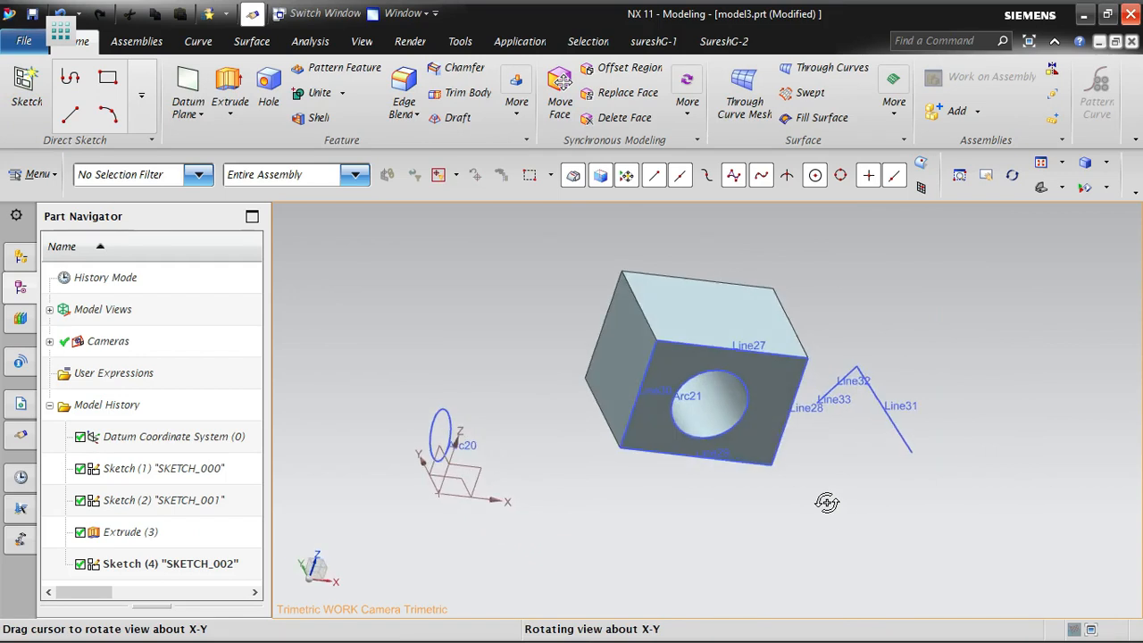
mouse_move(828, 502)
middle_mouse_down()
mouse_move(765, 488)
mouse_move(893, 478)
mouse_move(792, 498)
mouse_move(818, 484)
middle_mouse_up()
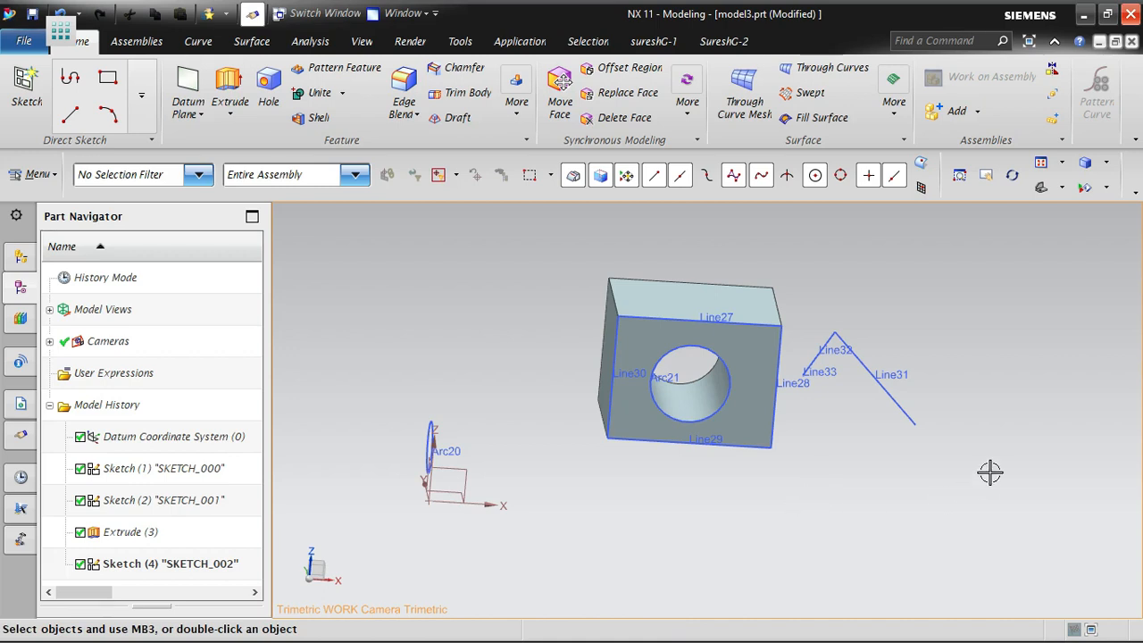
mouse_move(990, 470)
middle_mouse_down()
mouse_move(992, 431)
mouse_move(998, 459)
mouse_move(975, 418)
middle_mouse_up()
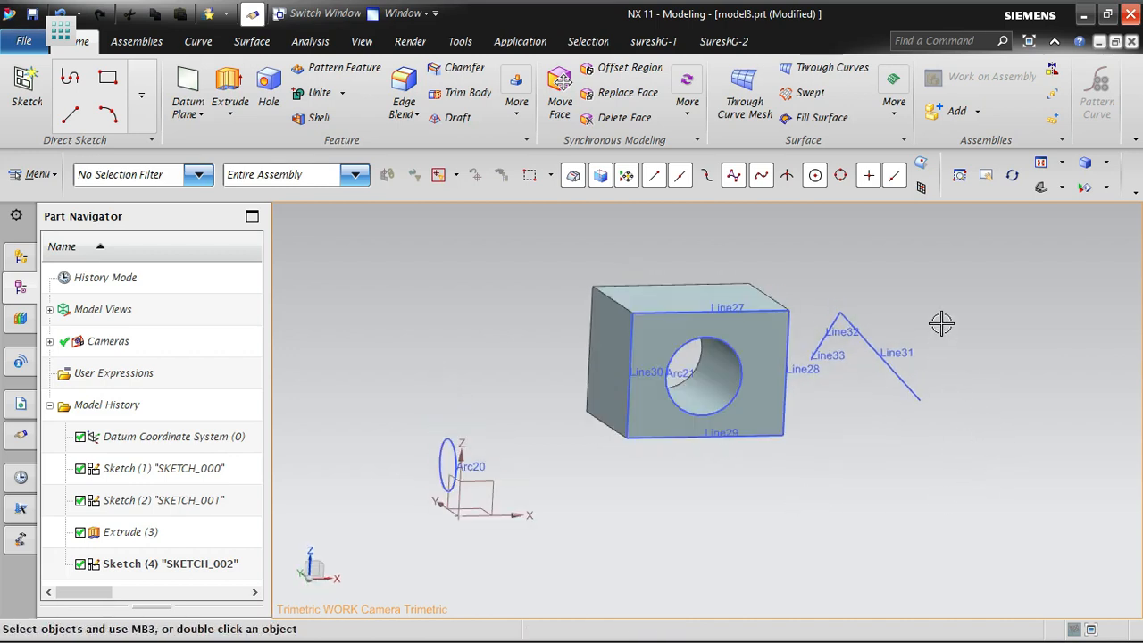
left_click(860, 332)
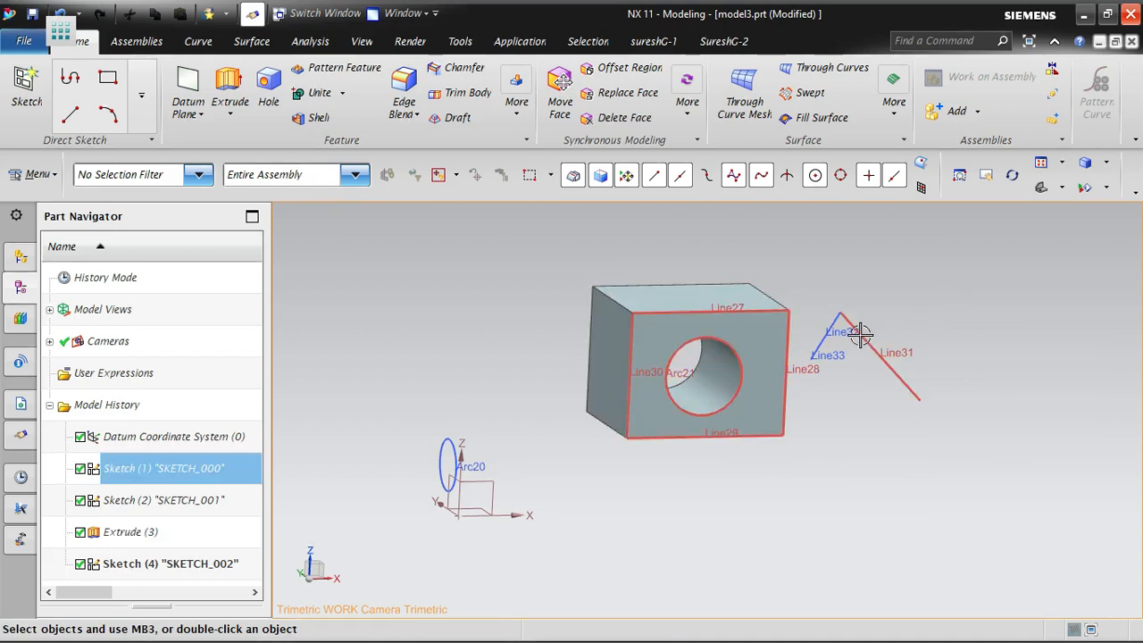
Turn off Display Object Name in the sketch settings of SKETCH_000 and close the settings
key("Escape")
right_click(186, 469)
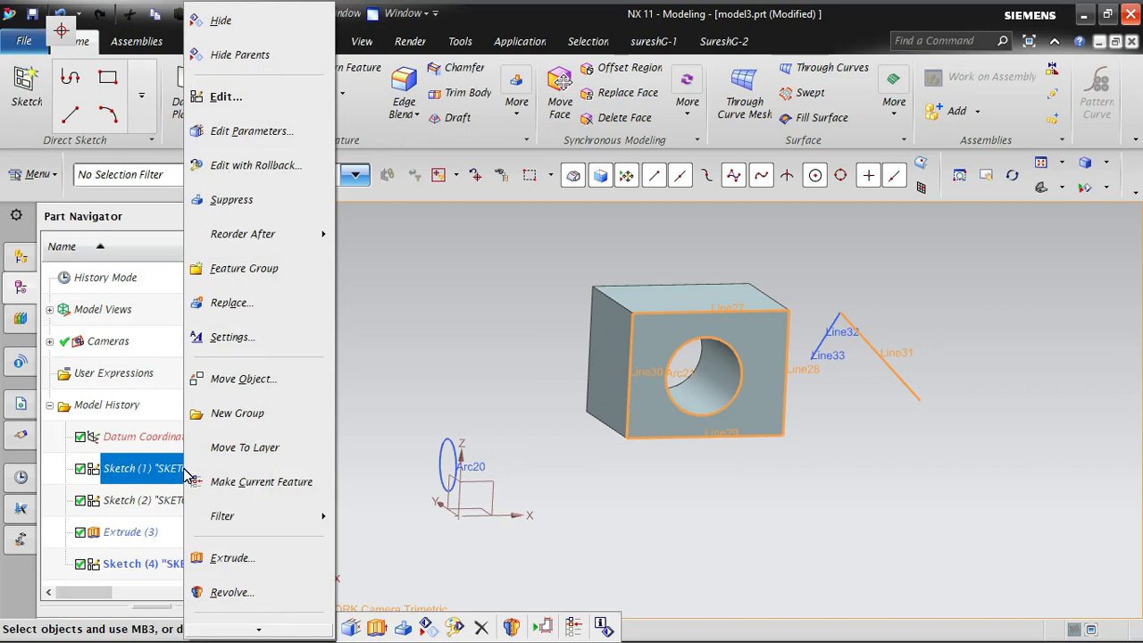
left_click(256, 336)
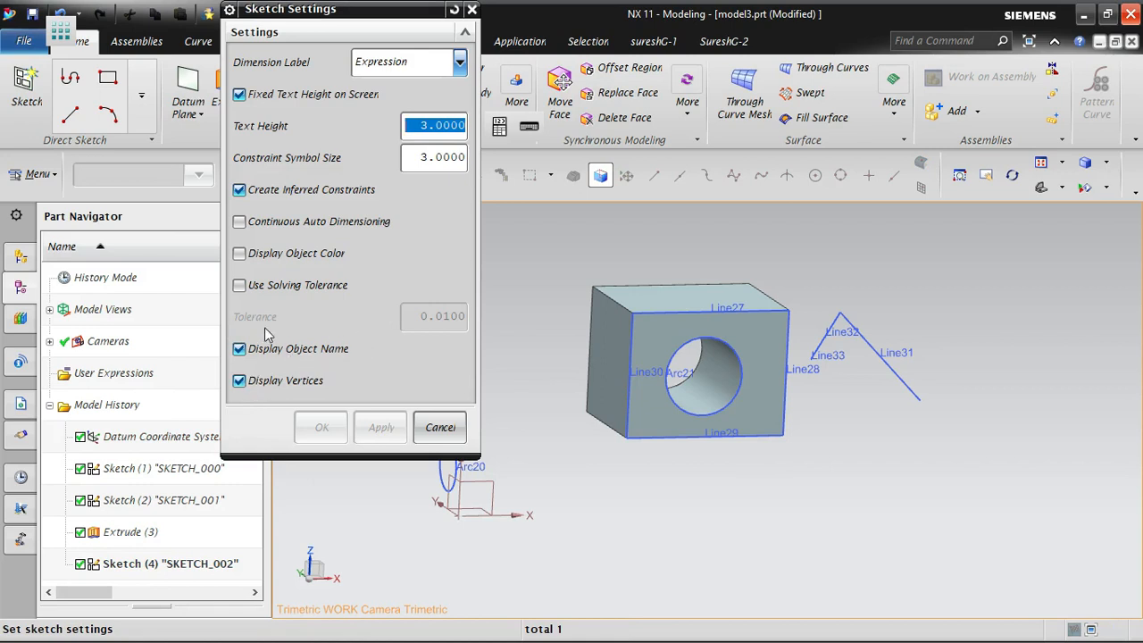
left_click(241, 351)
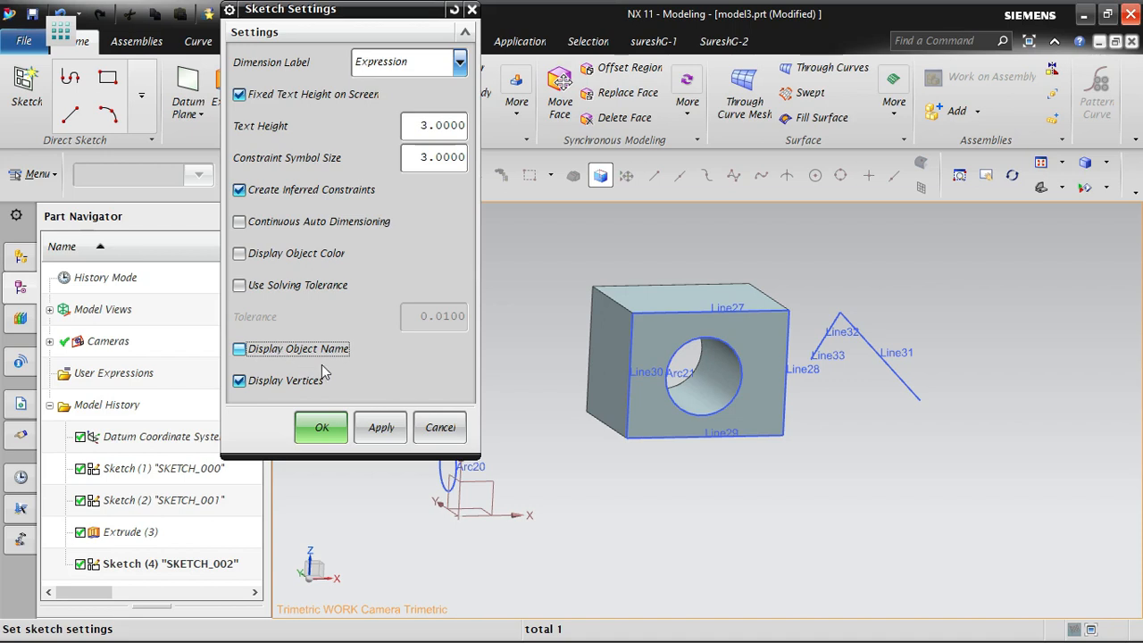
left_click(381, 427)
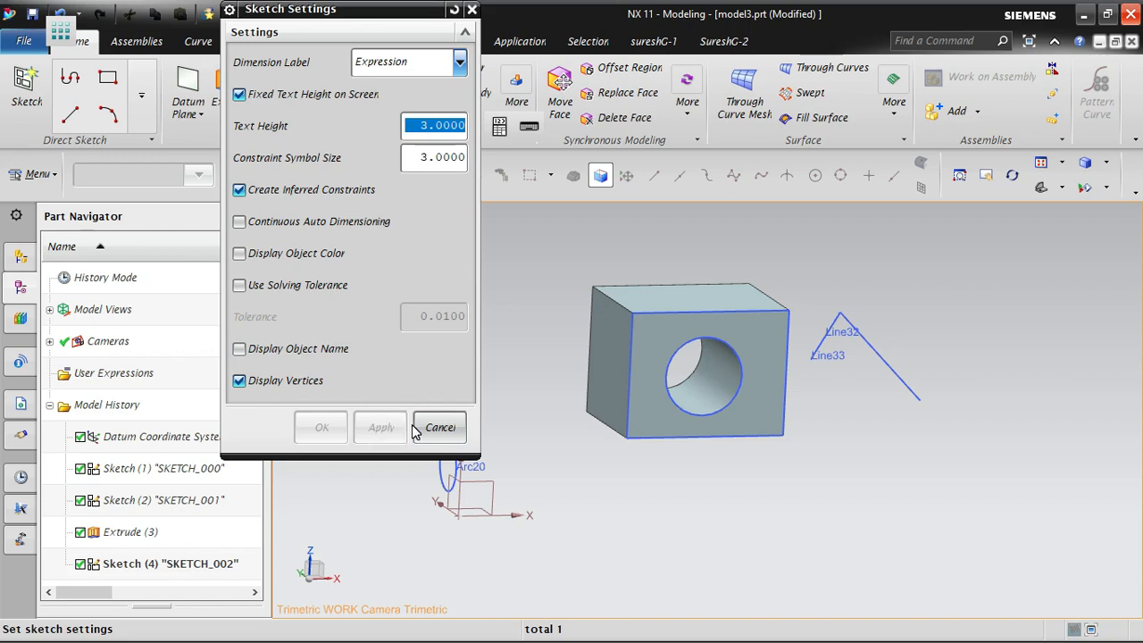
left_click(447, 427)
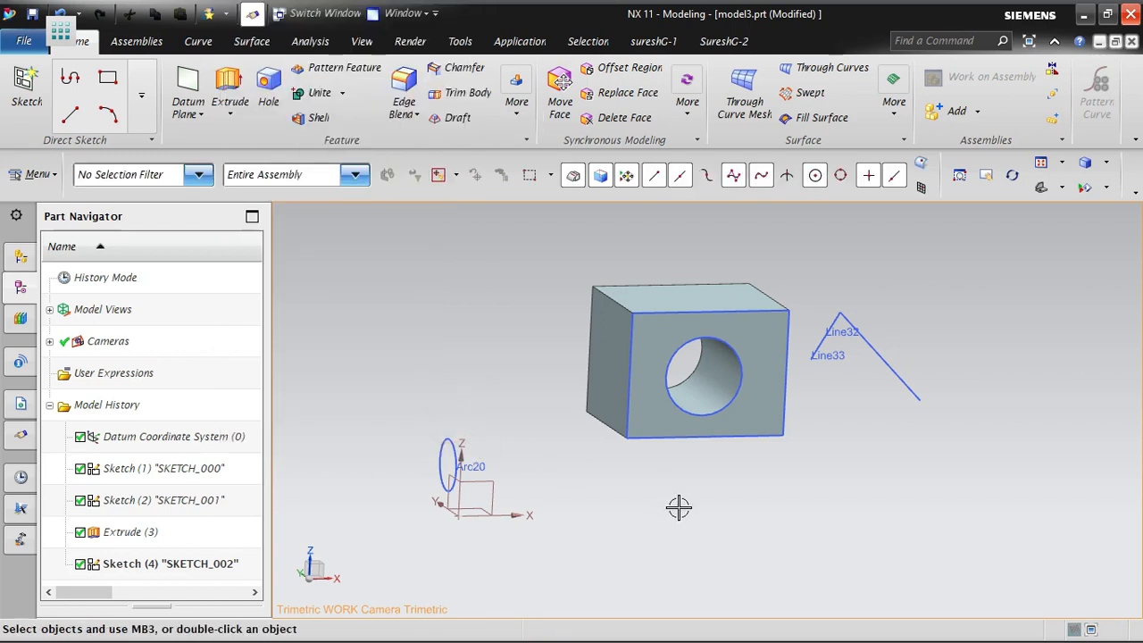
Open SKETCH_002 for editing, turn off Display Object Name in its sketch settings, and exit the sketch
left_click(834, 329)
double_click(154, 570)
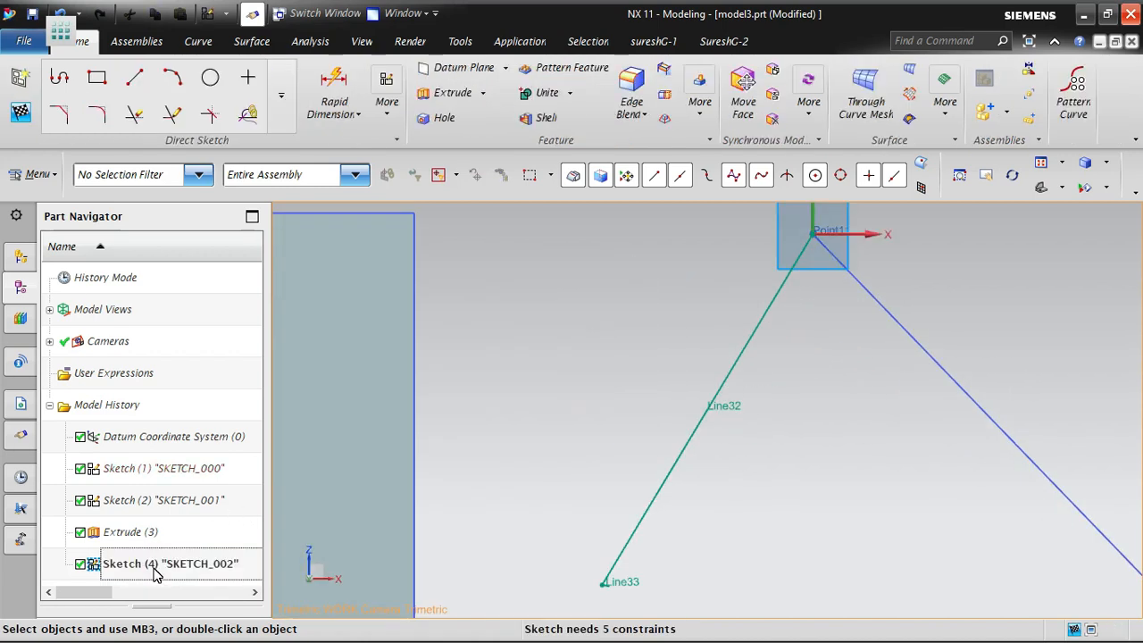
right_click(154, 572)
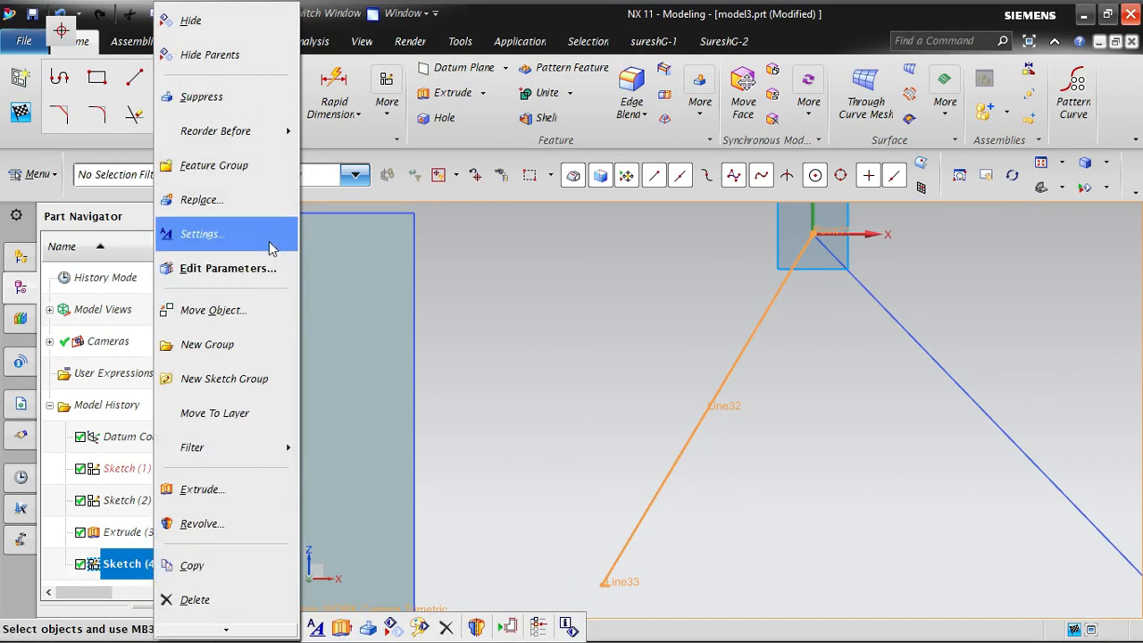
left_click(259, 236)
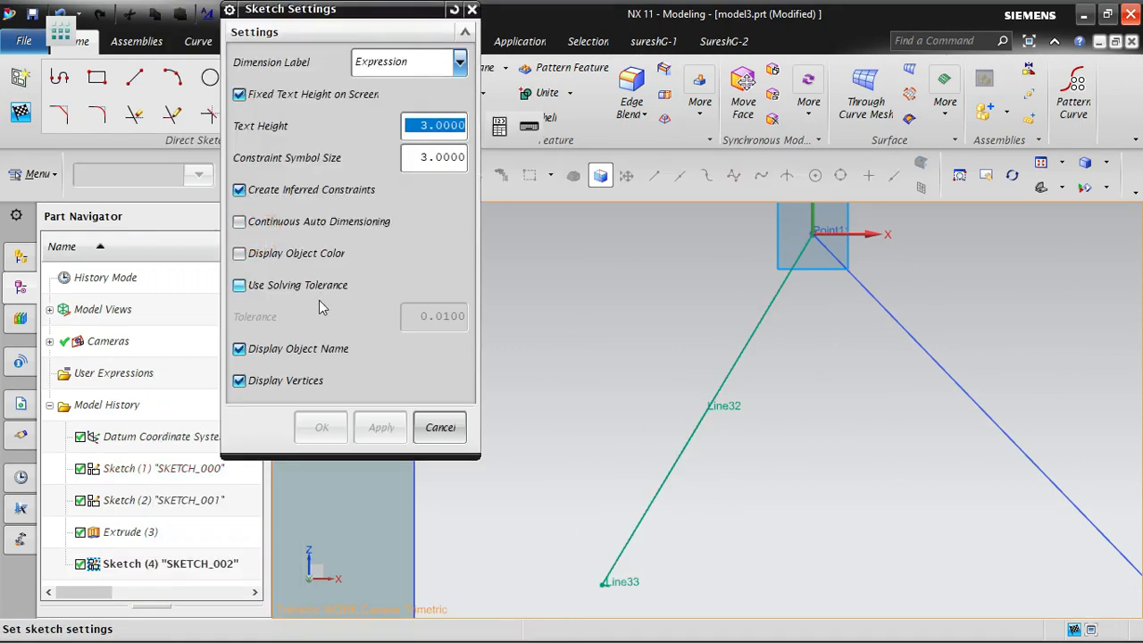
left_click(266, 349)
left_click(380, 427)
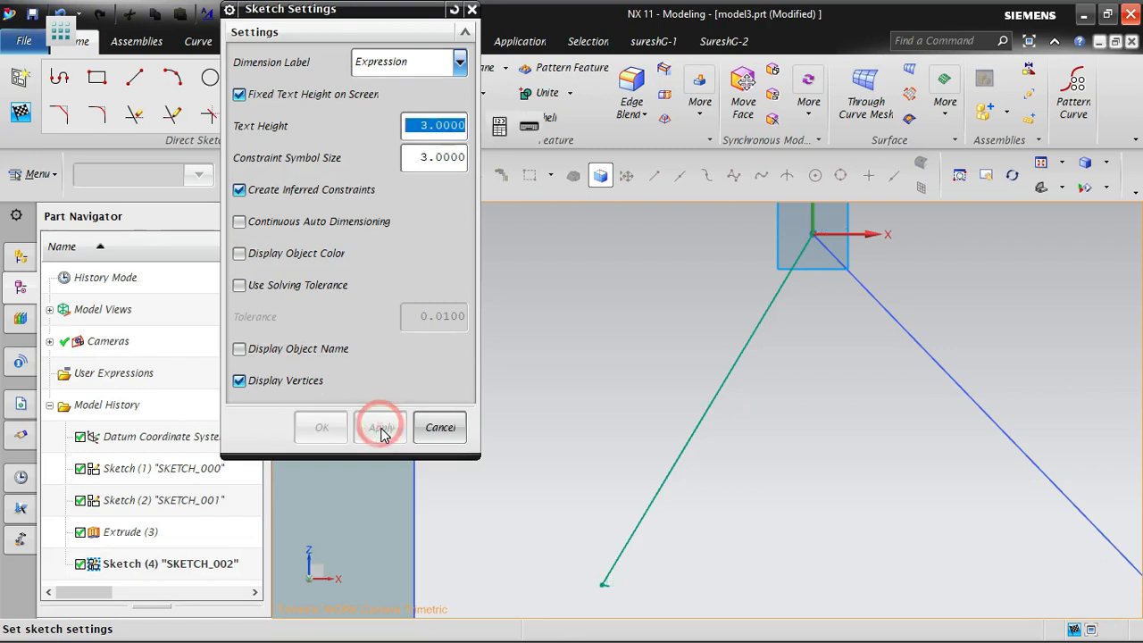
left_click(456, 436)
scroll(983, 348, "down", 6)
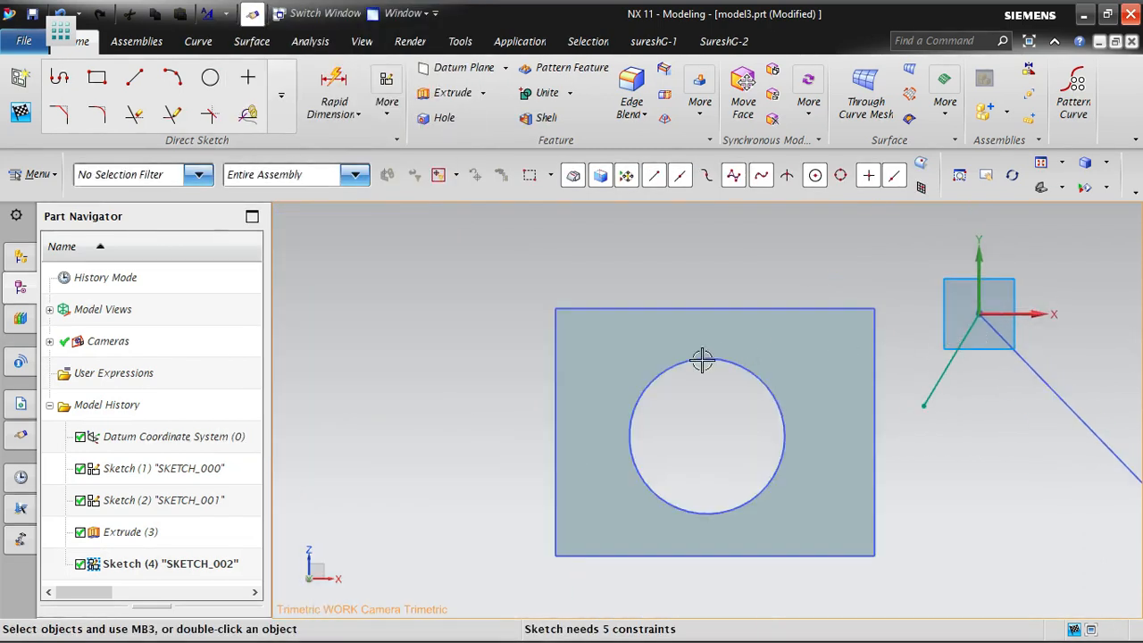
mouse_move(552, 501)
middle_mouse_down()
mouse_move(524, 523)
mouse_move(523, 471)
middle_mouse_up()
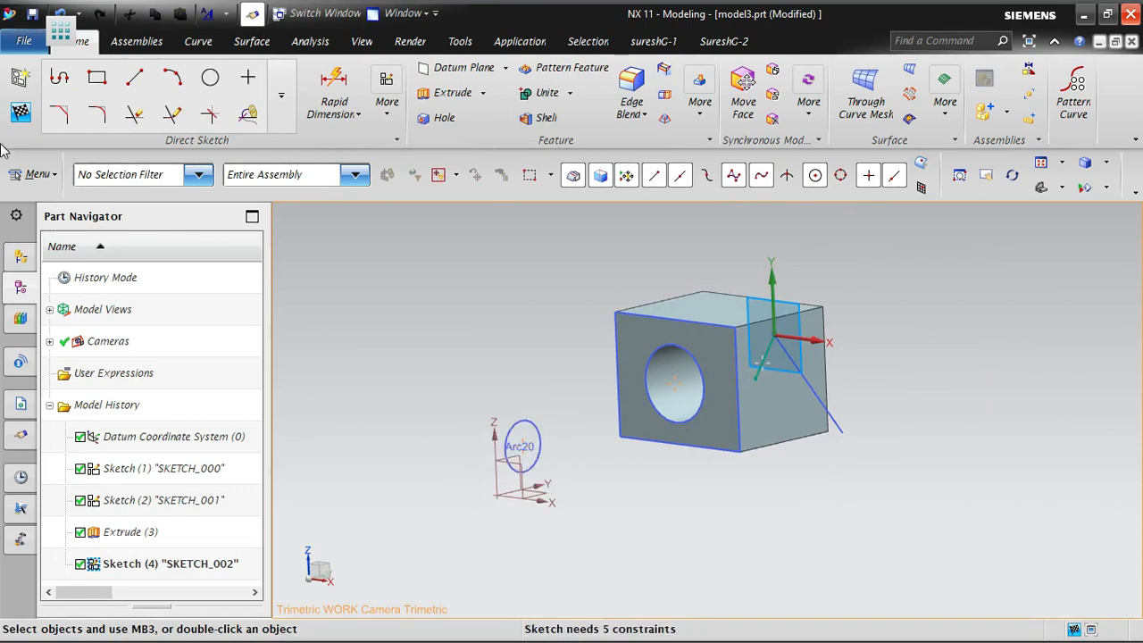
left_click(21, 113)
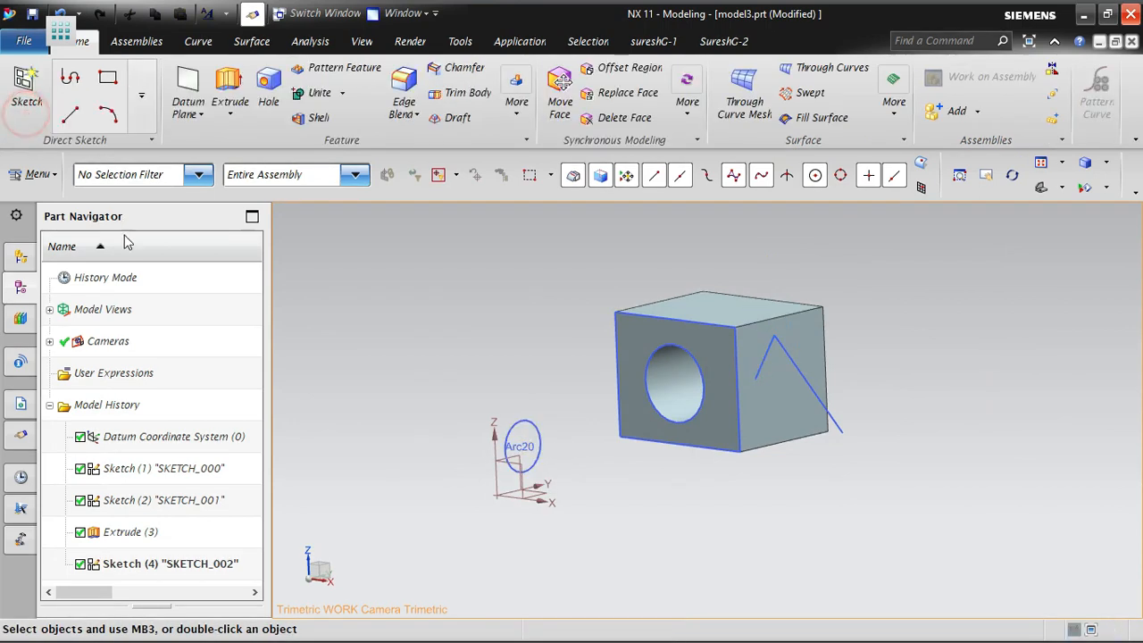
Turn off Display Object Name in the settings of SKETCH_001, the sketch containing the small circle near the datum coordinate system
left_click(527, 444)
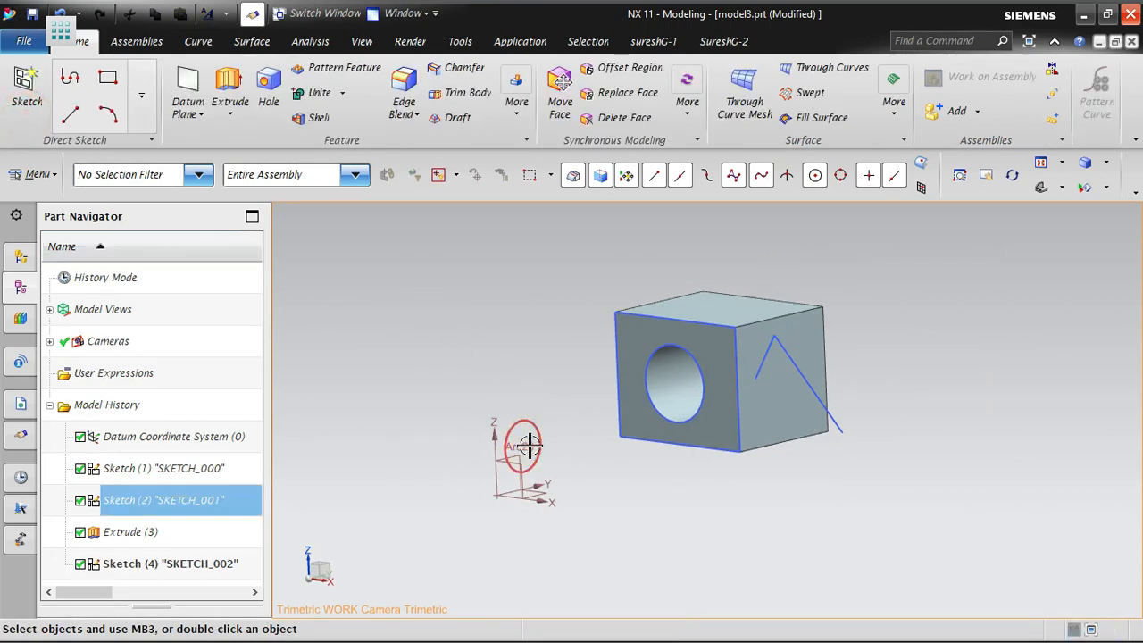
left_click(192, 502)
right_click(194, 500)
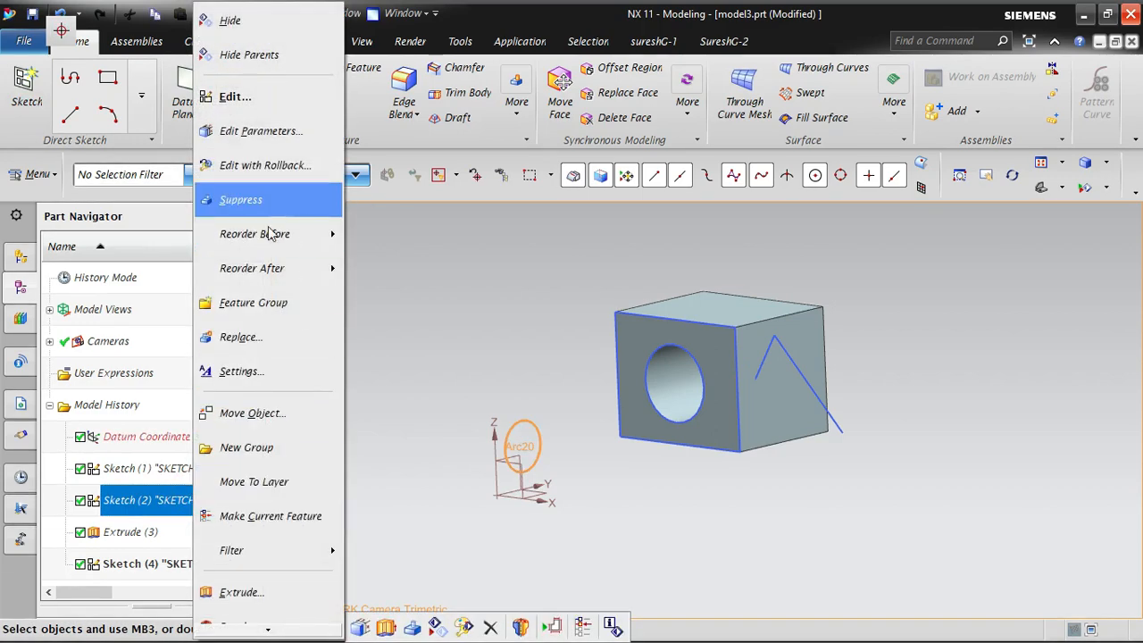
left_click(248, 371)
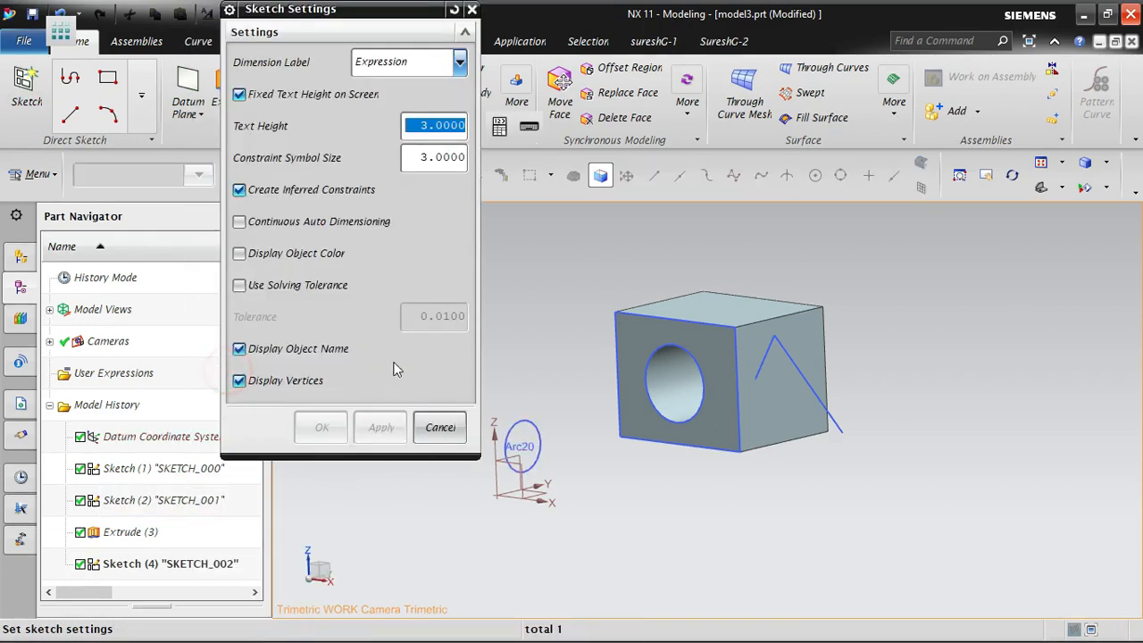
left_click(273, 354)
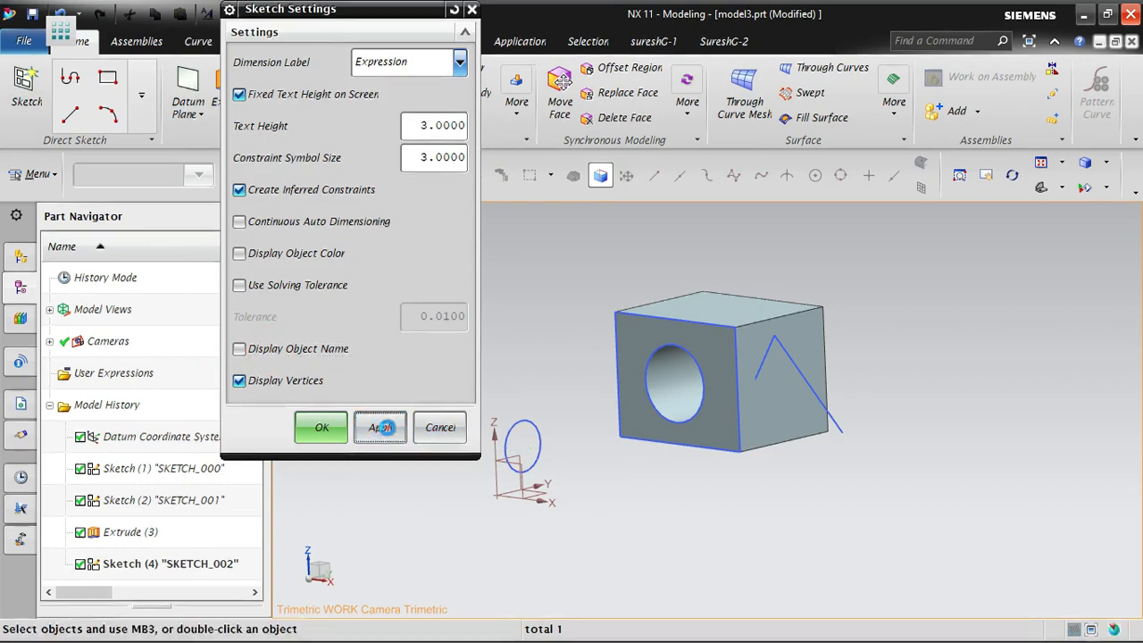
left_click(382, 427)
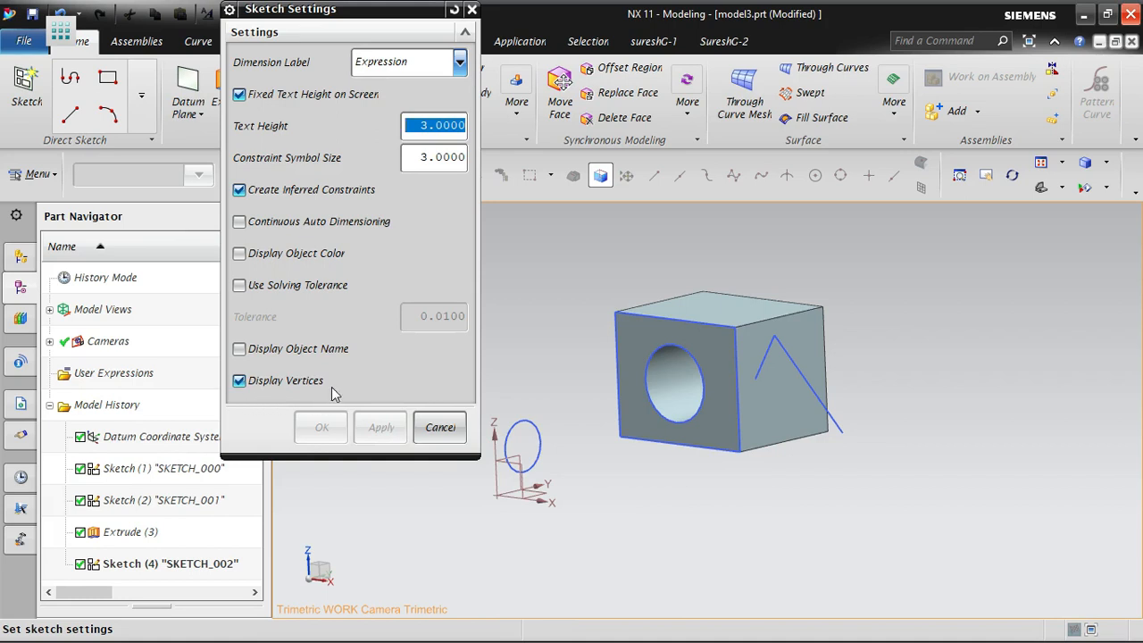
left_click(440, 428)
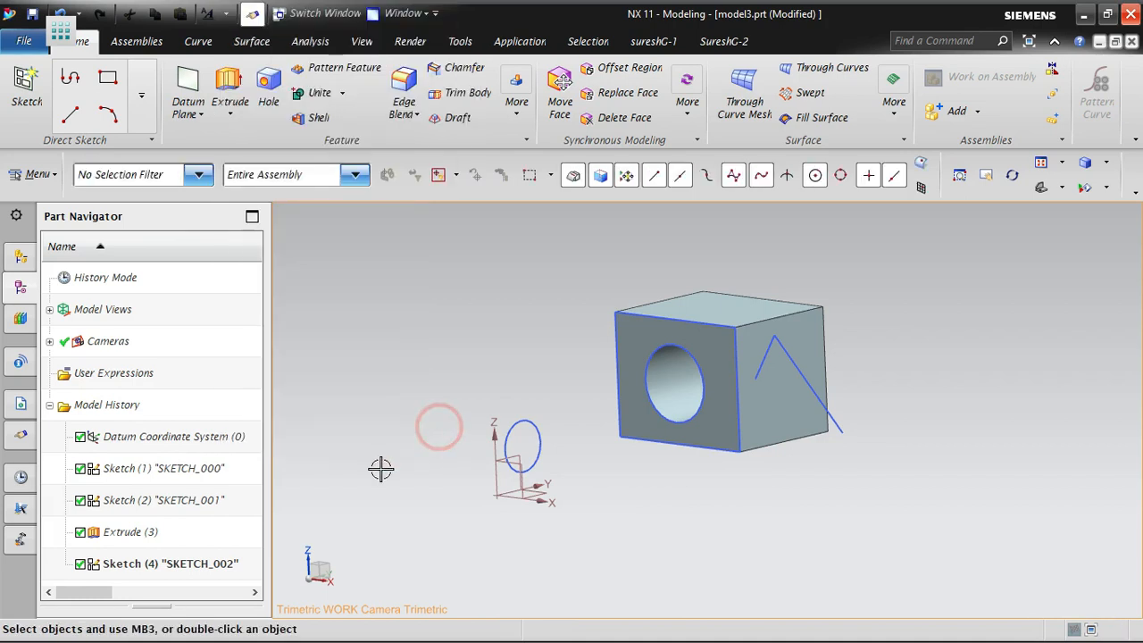
Reopen SKETCH_000 for editing from the model history
scroll(382, 467, "down", 3)
left_click(178, 476)
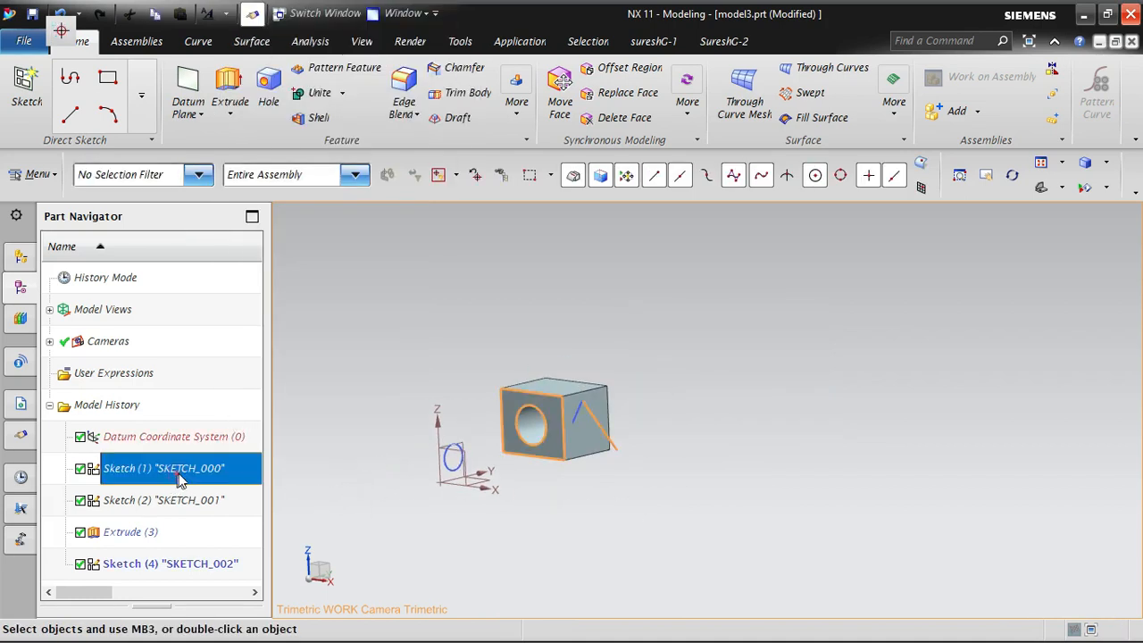
left_click(179, 471)
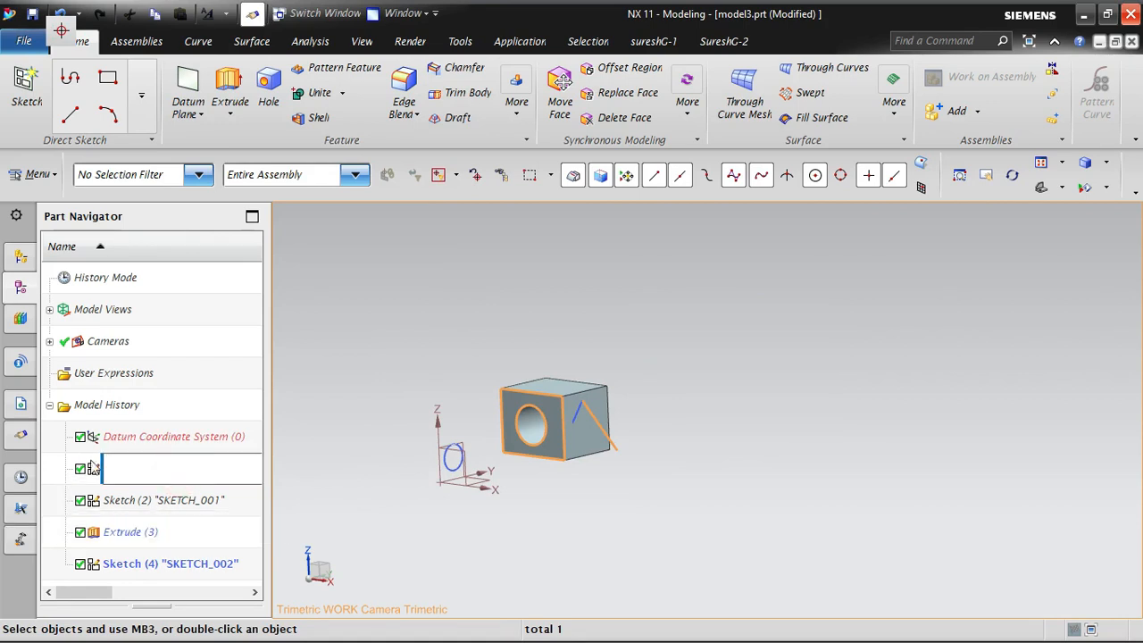
double_click(100, 471)
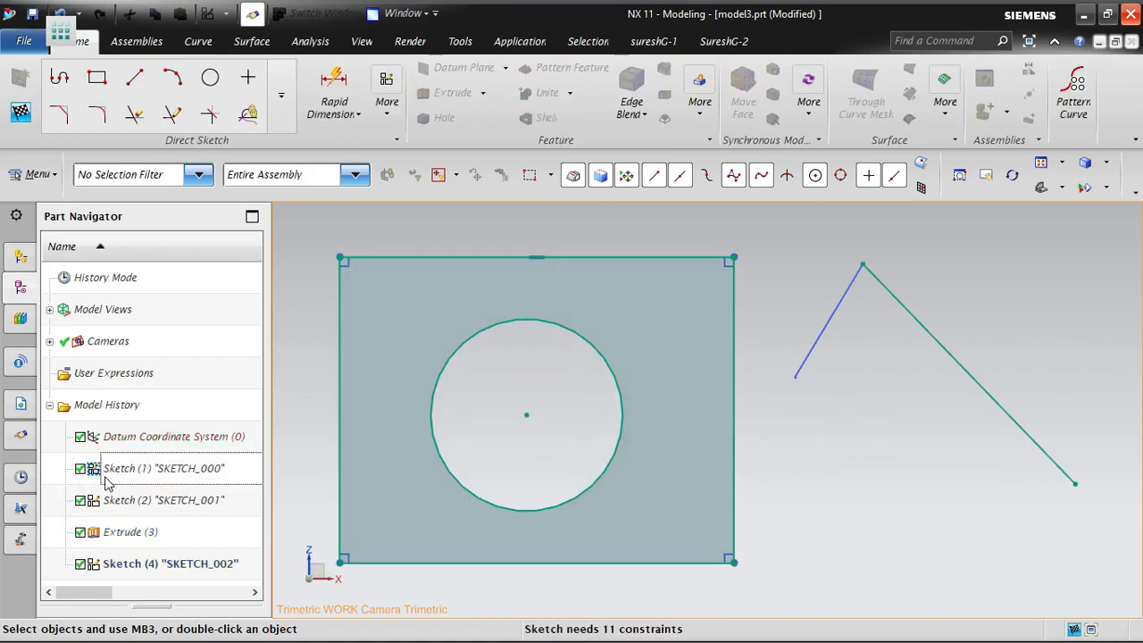
Draw a horizontal line in the empty area beyond the slanted line, and a circle below the line's right end
scroll(522, 443, "down", 7)
scroll(904, 336, "up", 5)
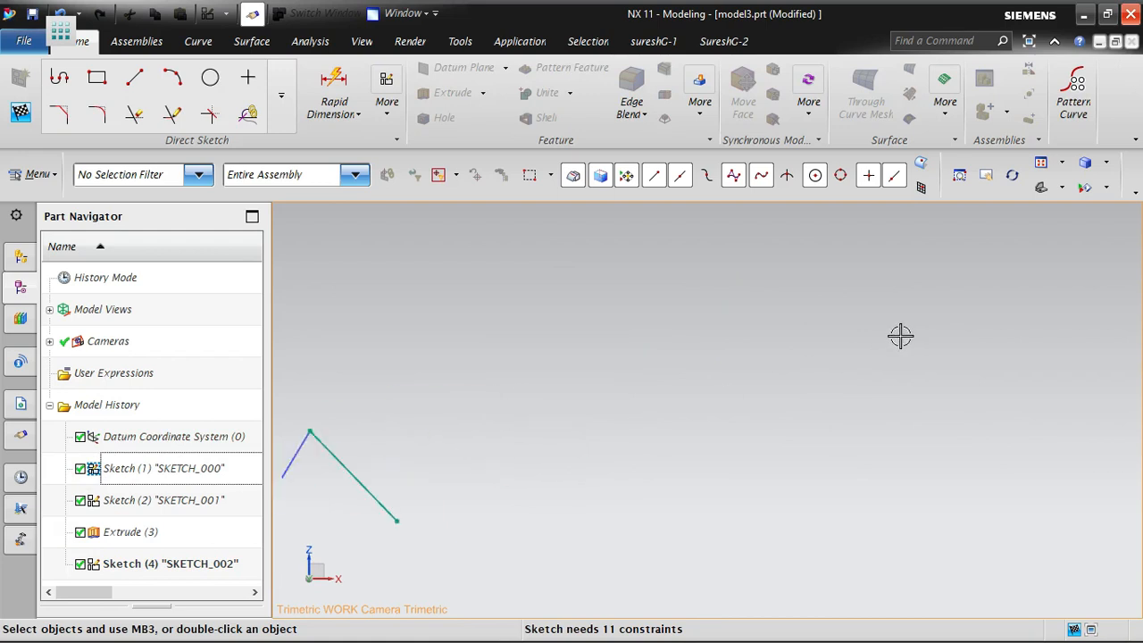
left_click(135, 78)
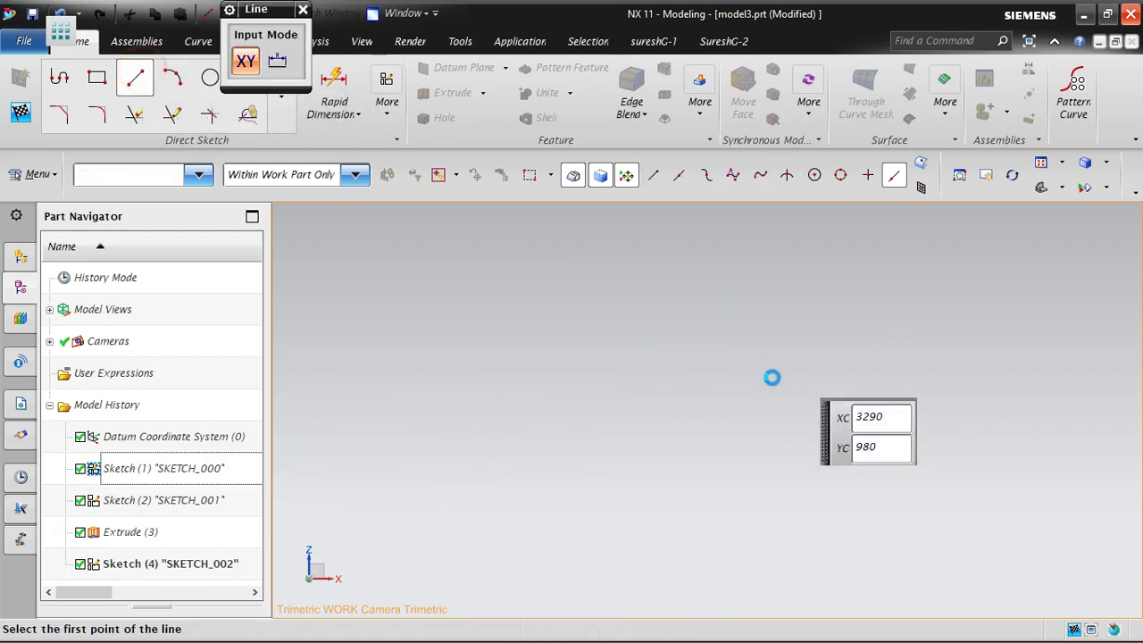
left_click(548, 324)
left_click(949, 326)
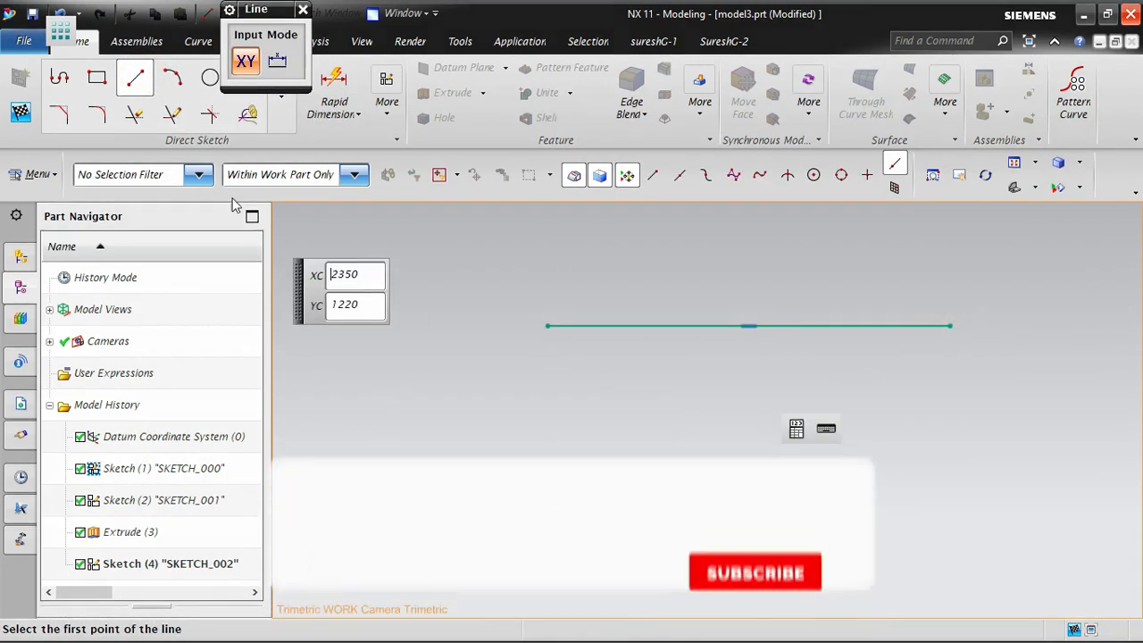
left_click(210, 78)
left_click(901, 499)
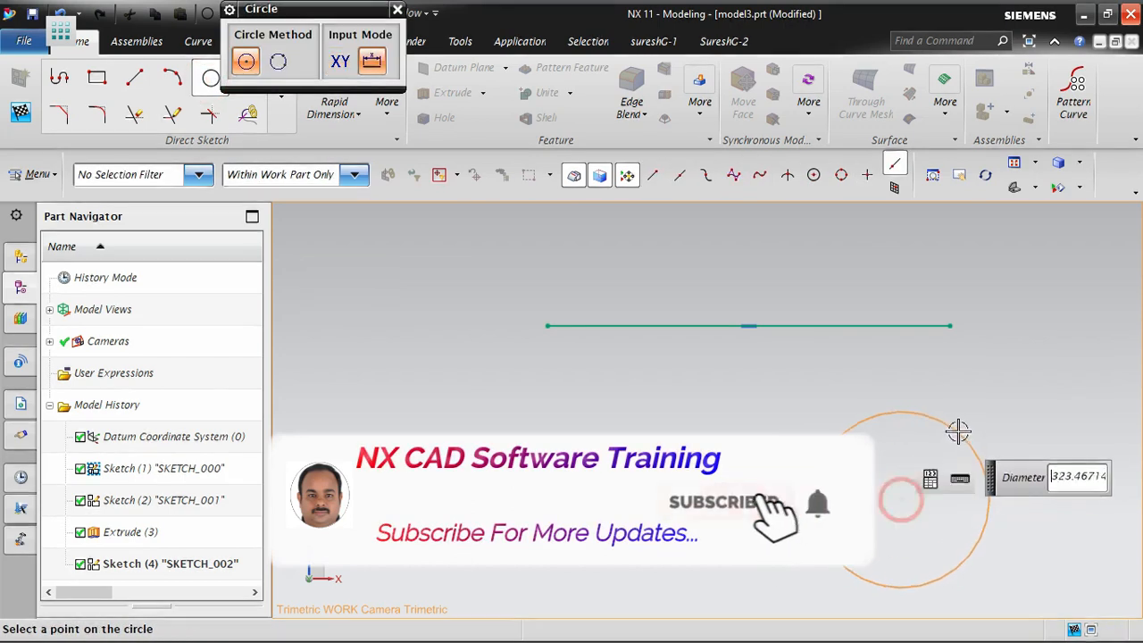
left_click(961, 429)
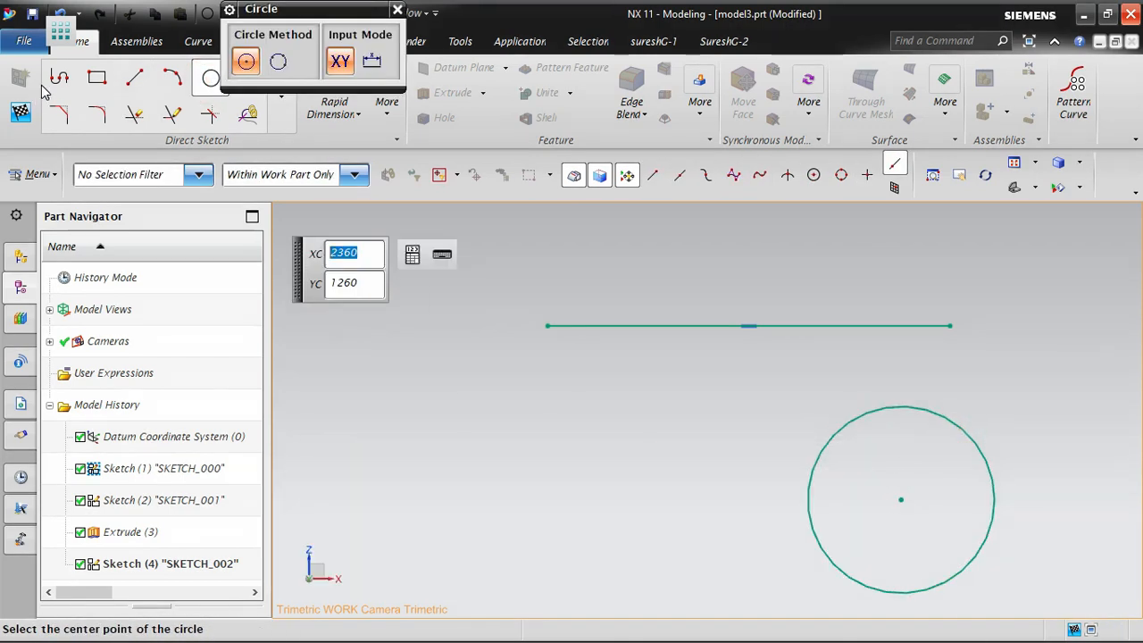
Draw a three-point arc bulging upward below the horizontal line, beside the new circle, and end the Arc command
left_click(172, 77)
left_click(465, 421)
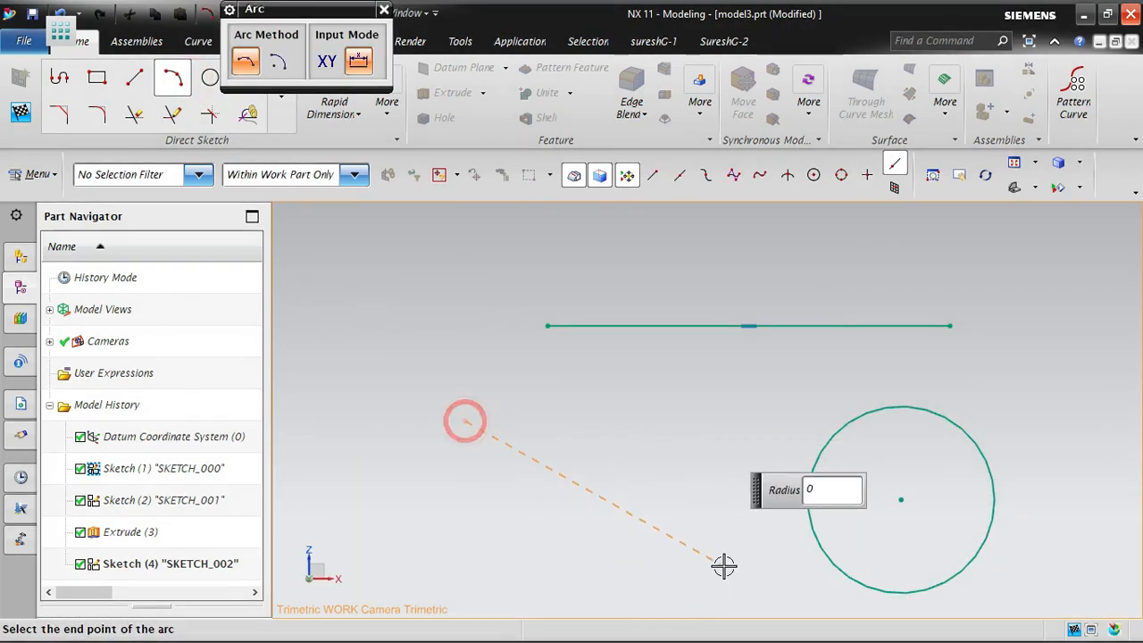
left_click(725, 563)
left_click(683, 445)
scroll(666, 574, "up", 2)
key("Escape")
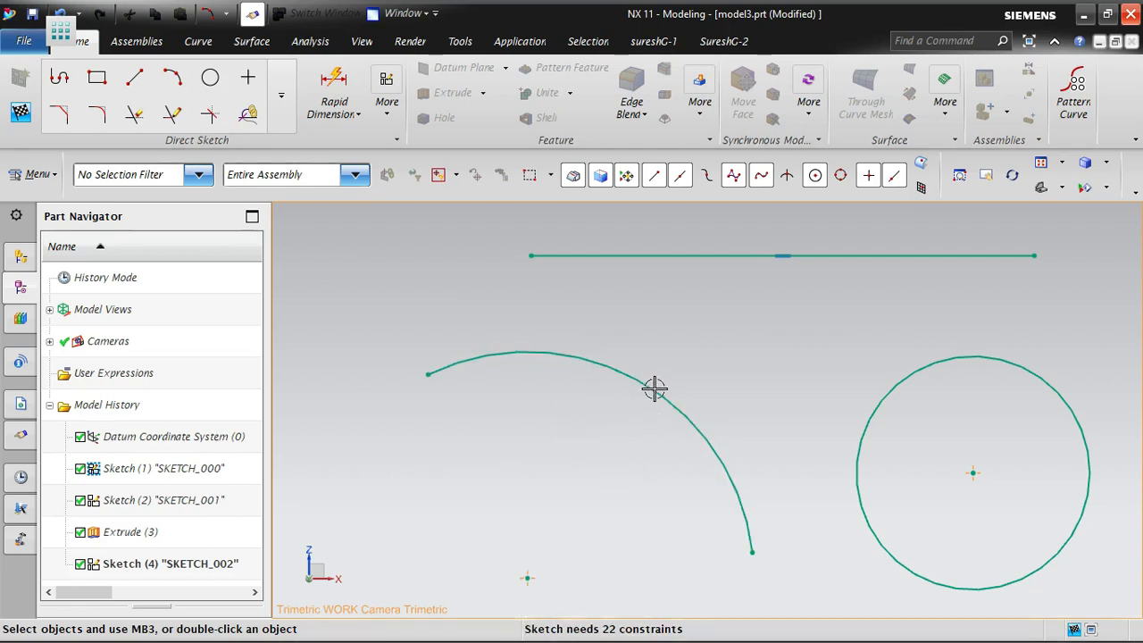
Turn off Display Vertices in the sketch settings of SKETCH_000, apply the change, and close the settings
scroll(654, 388, "down", 2)
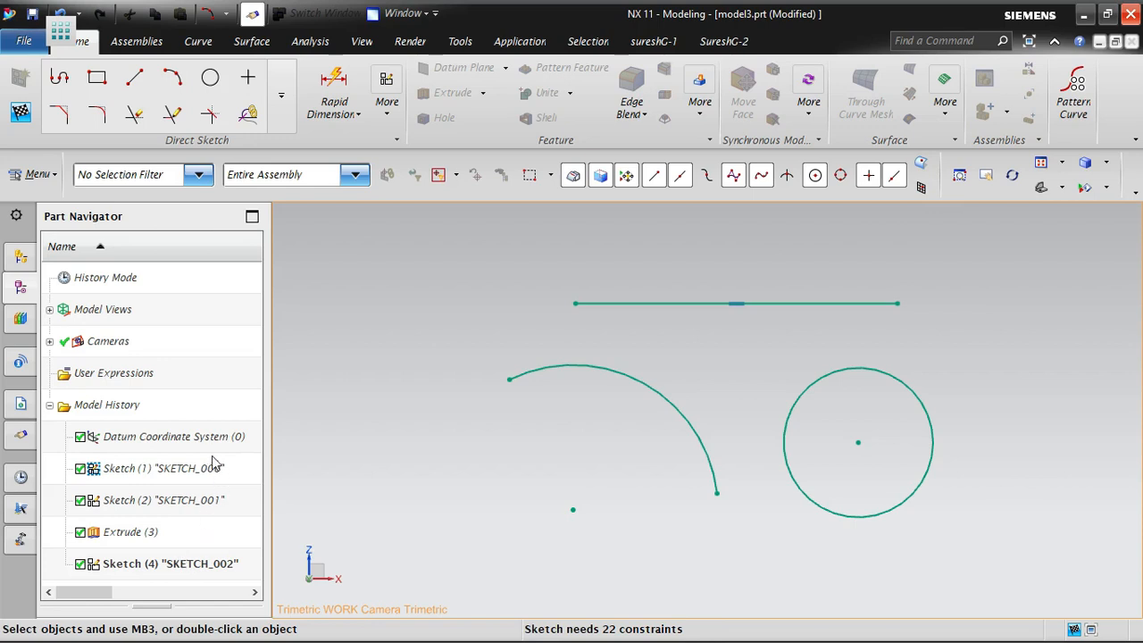
right_click(177, 471)
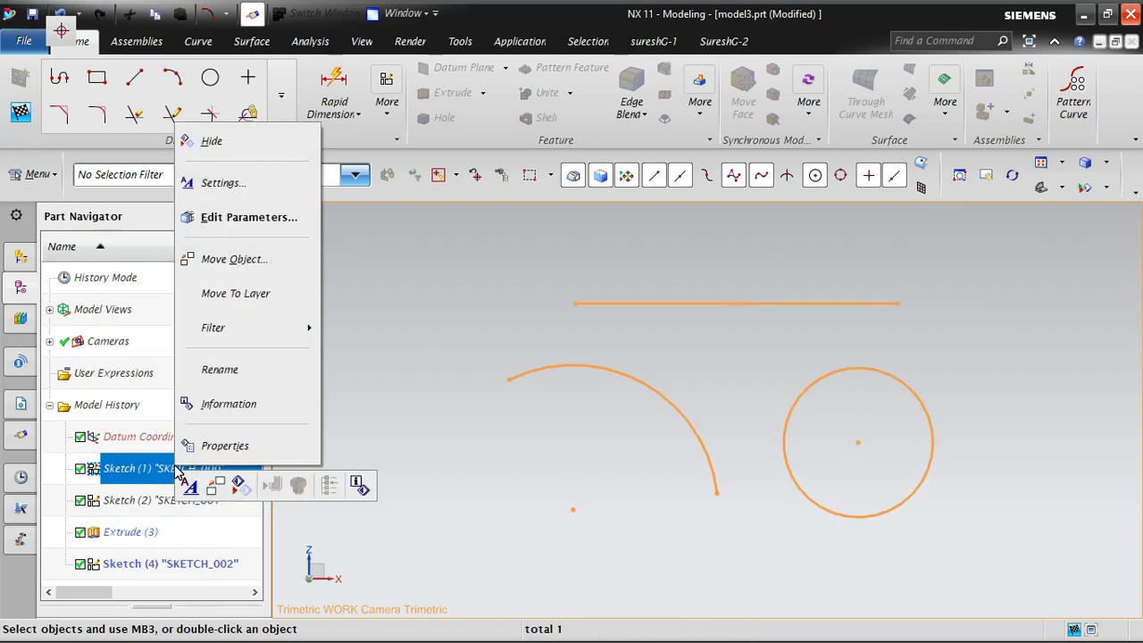
left_click(230, 184)
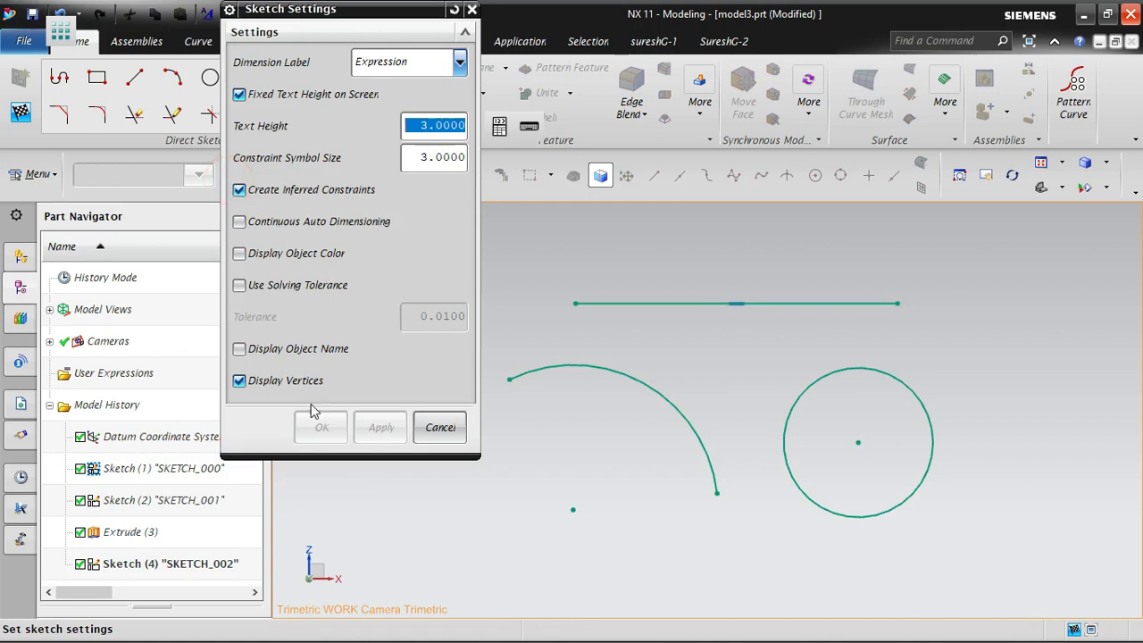
left_click(276, 386)
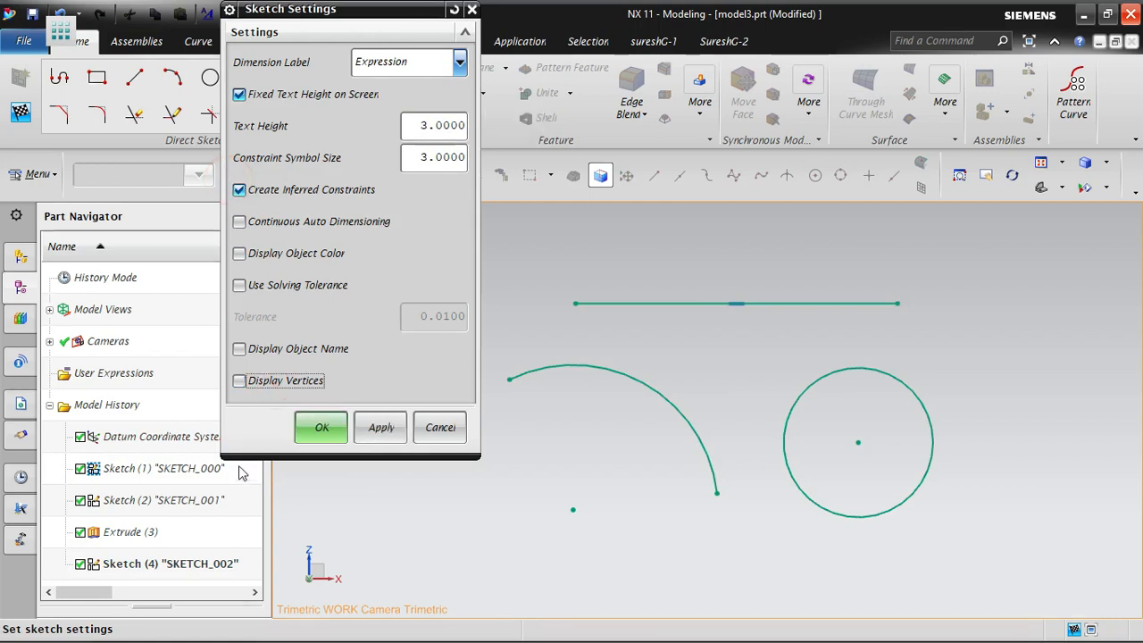
left_click_drag(401, 18, 250, 38)
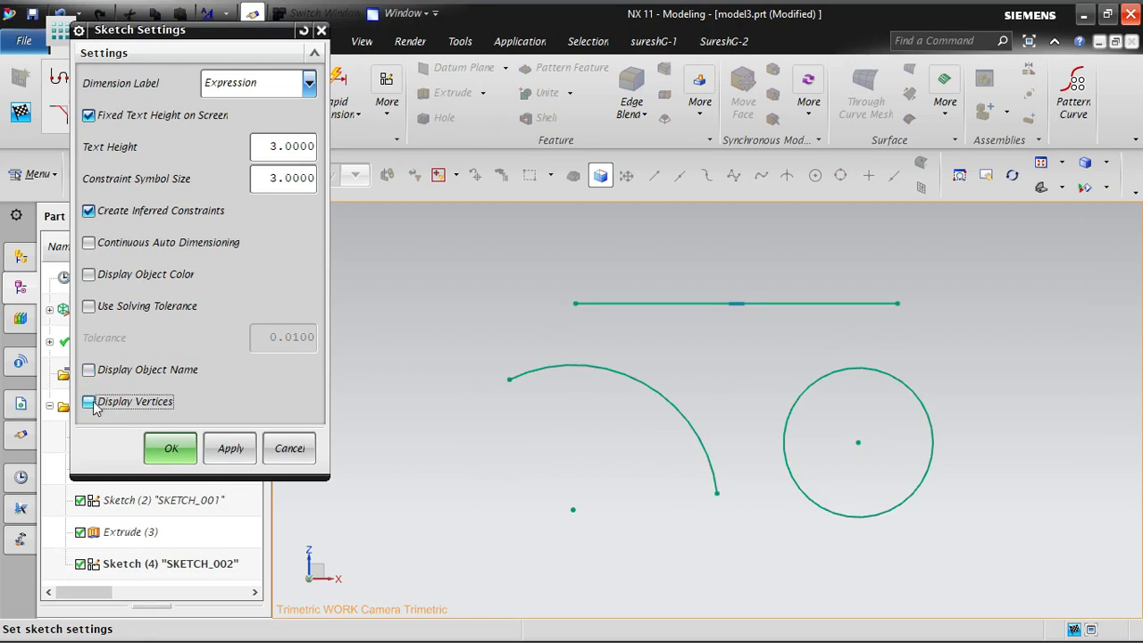
left_click(230, 448)
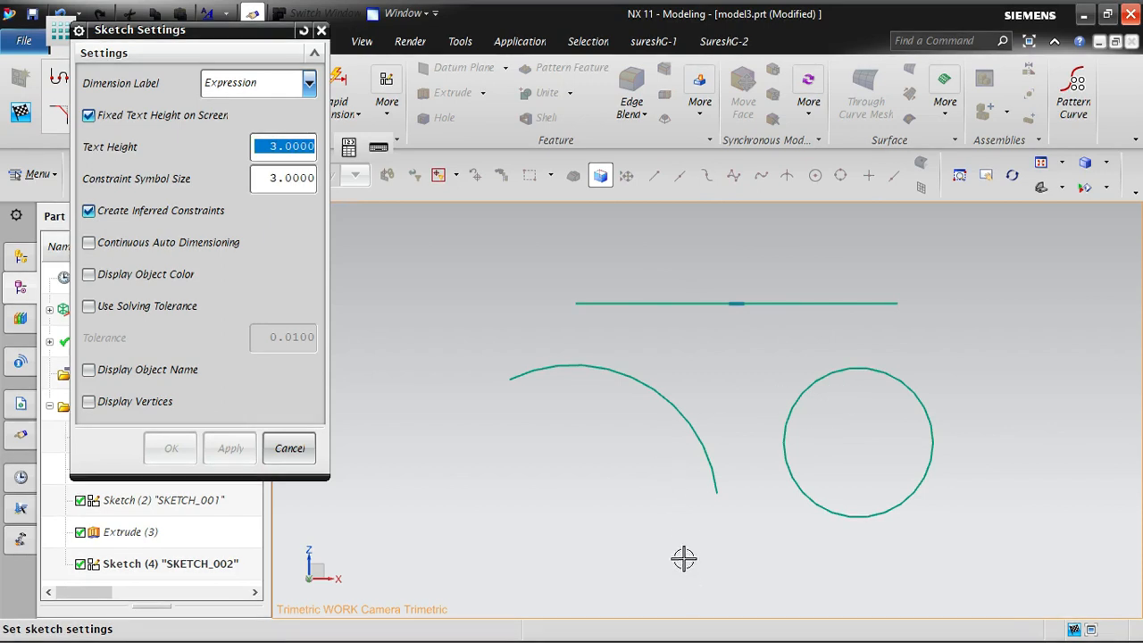
left_click(281, 449)
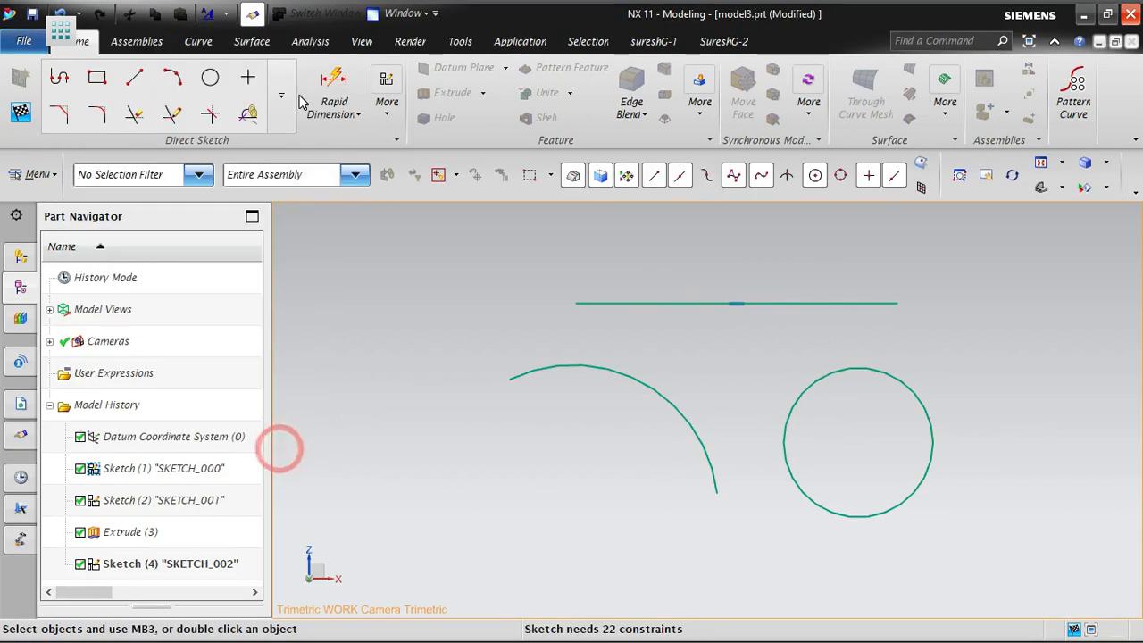
With the Line command active, switch Arc Center snapping on and off, enable Mid Point snapping, and end the command without drawing
key("l")
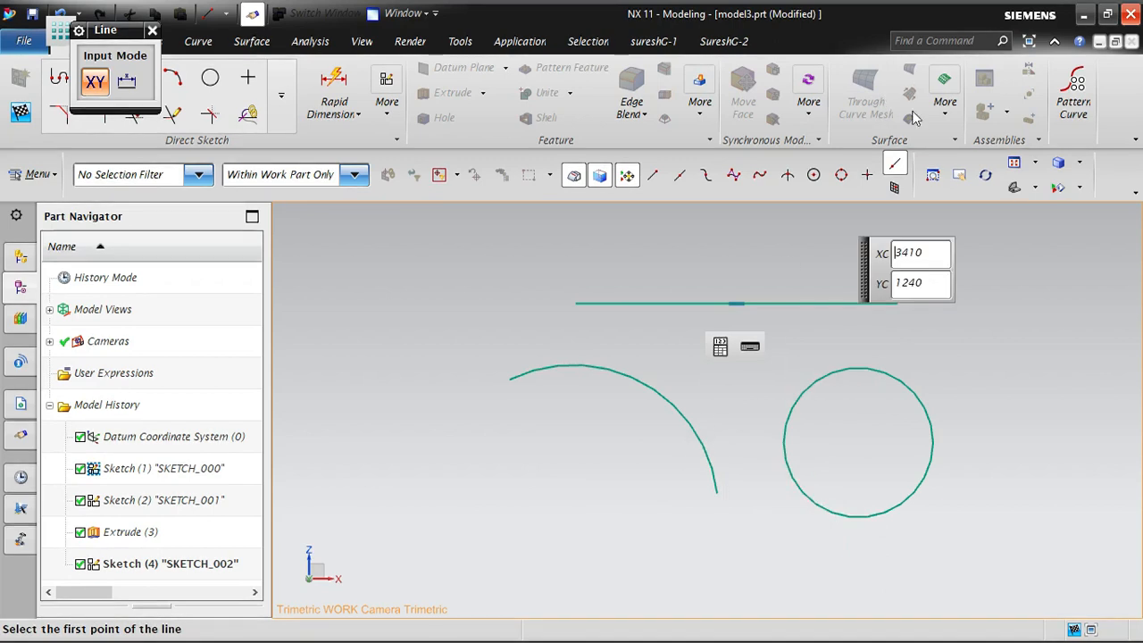
left_click(813, 175)
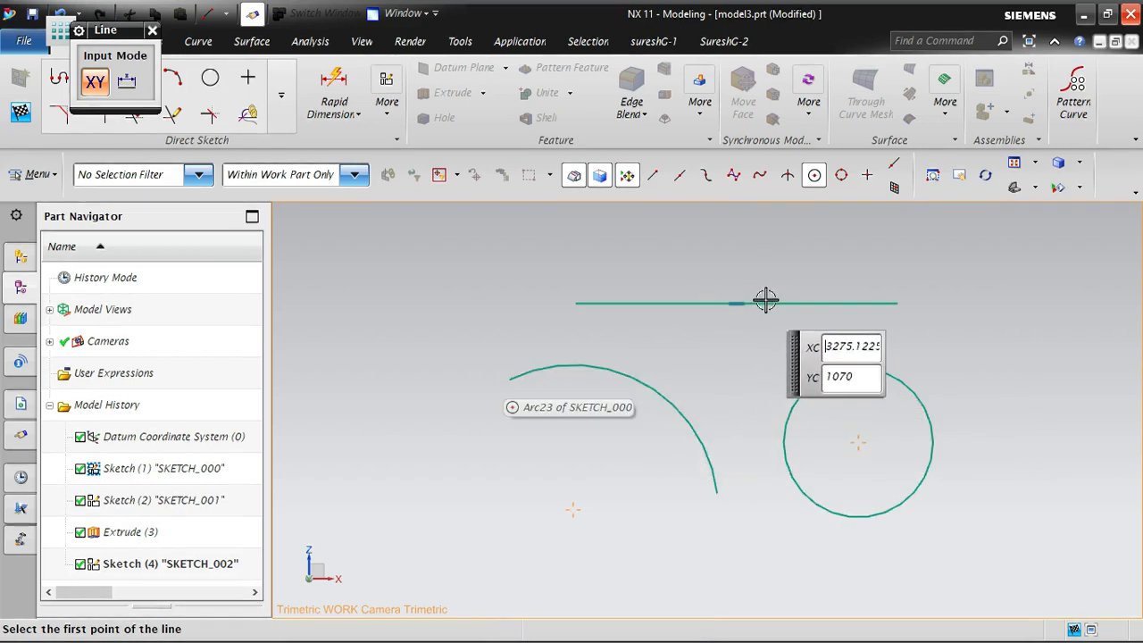
left_click(815, 175)
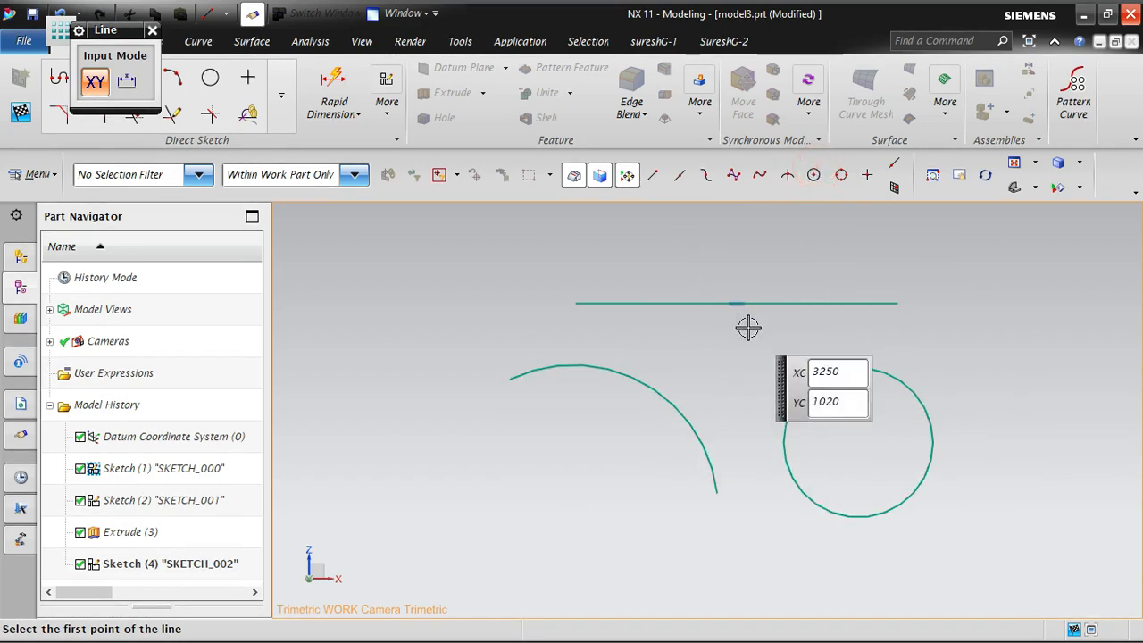
left_click(679, 176)
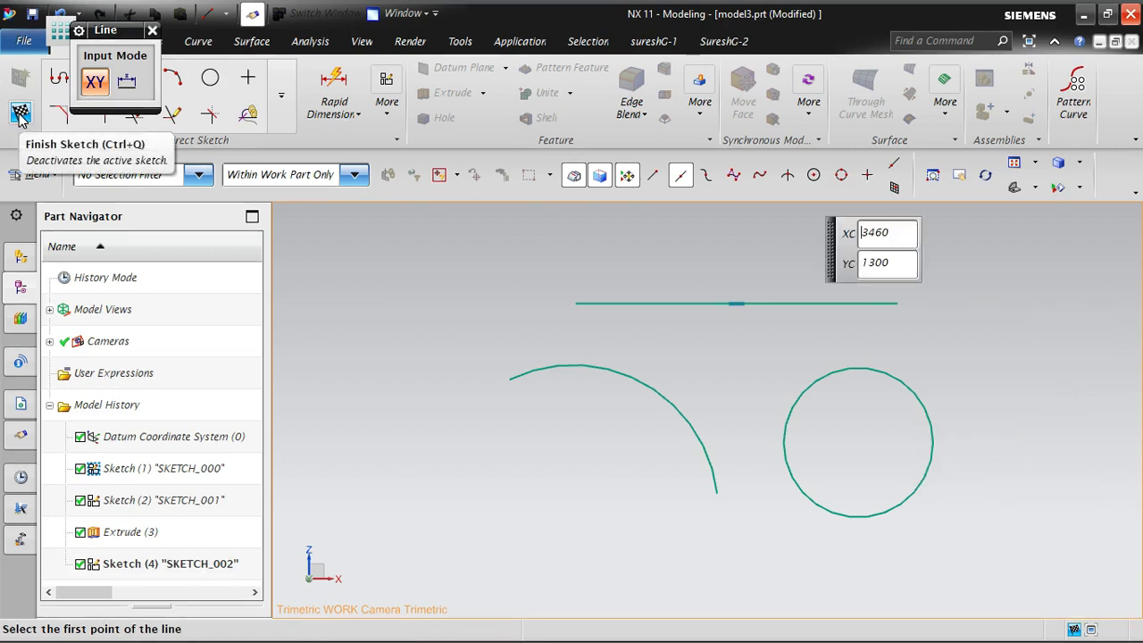
right_click(188, 479)
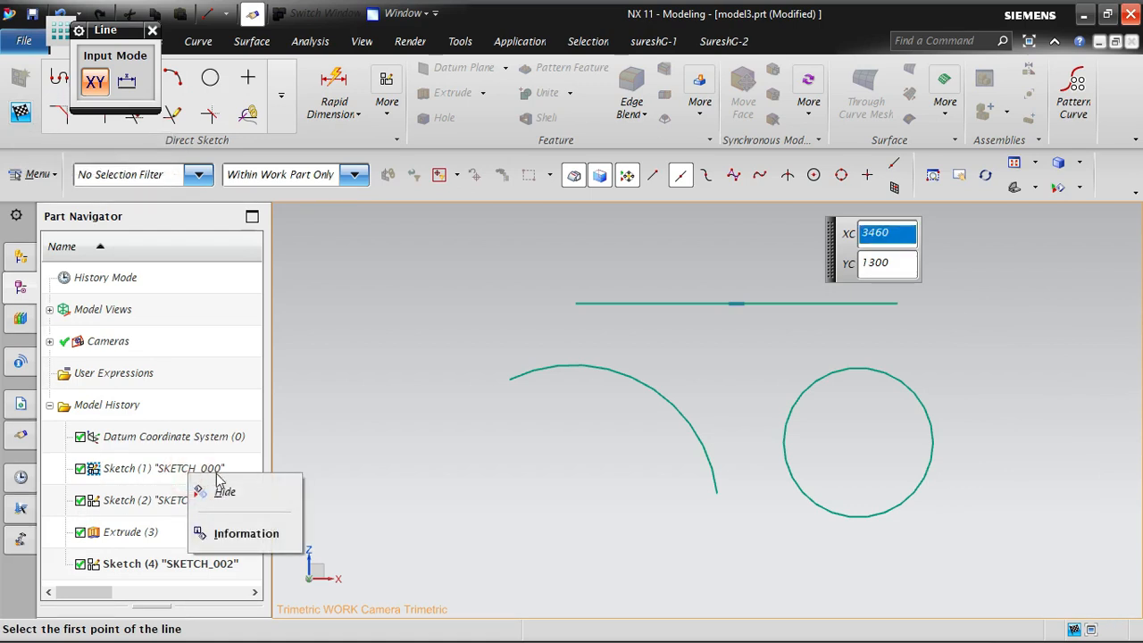
left_click(63, 452)
key("Escape")
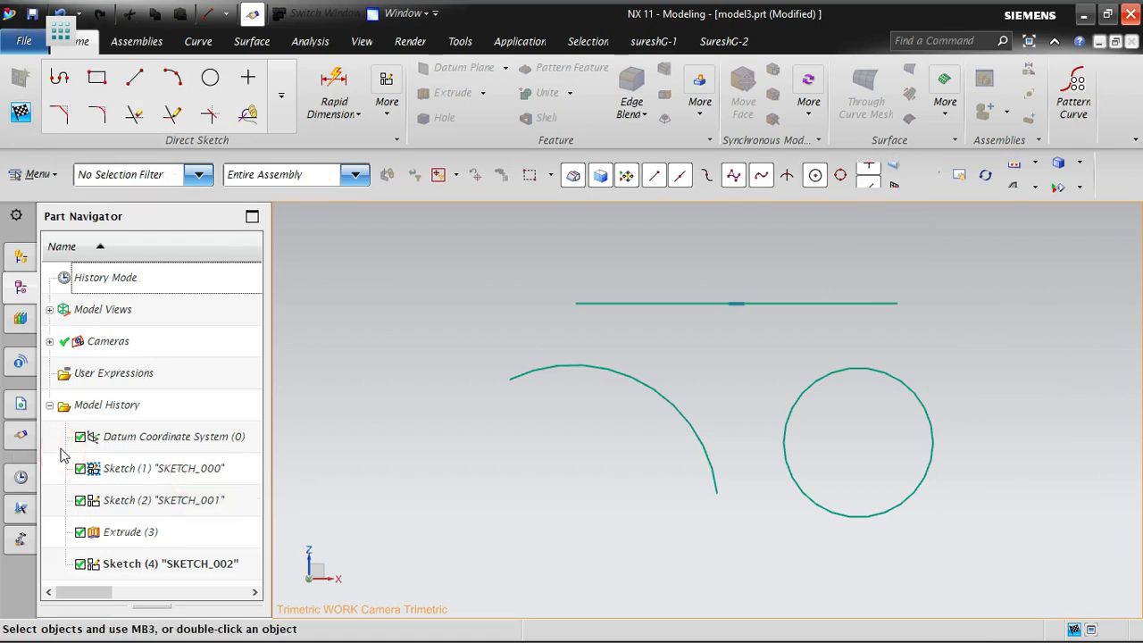
Turn on Display Vertices in the sketch settings of SKETCH_000 and apply the change
right_click(176, 468)
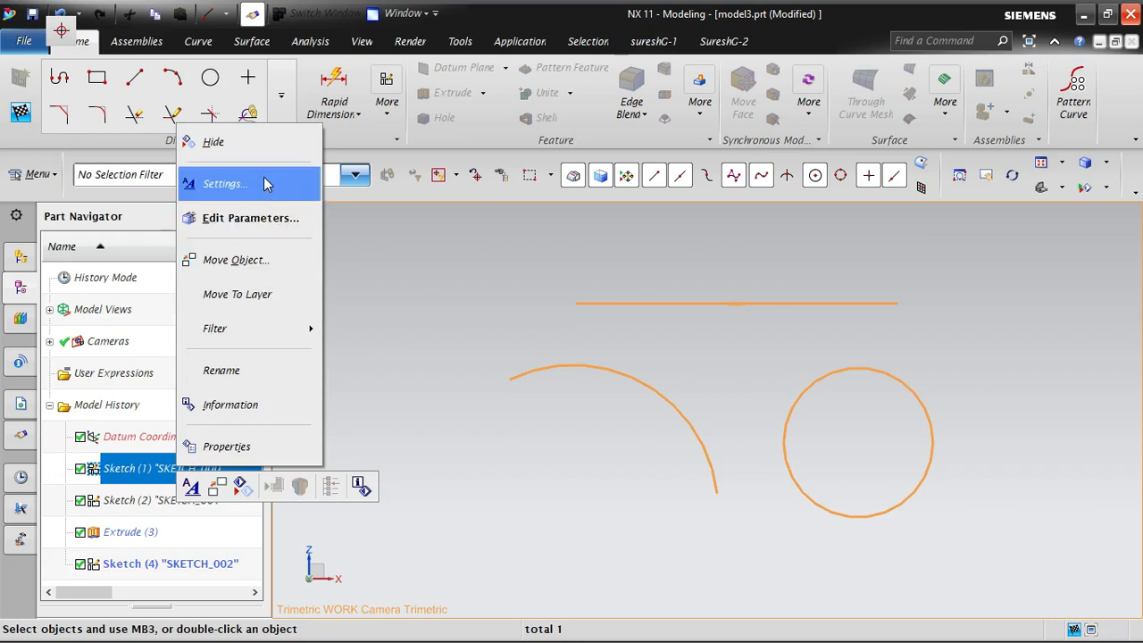
left_click(266, 181)
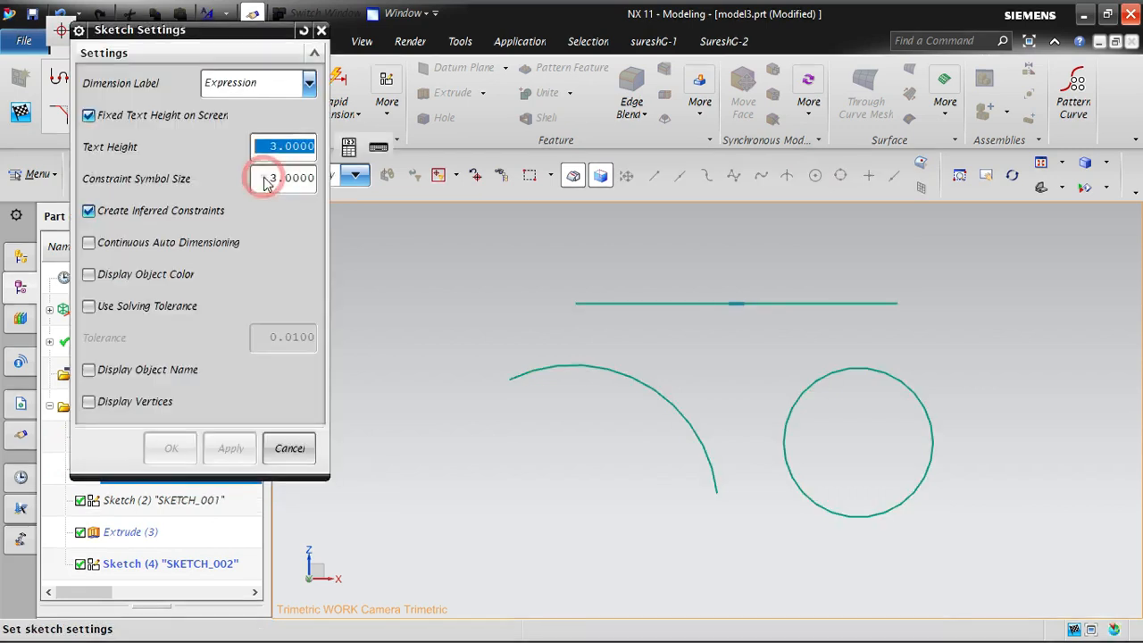
left_click(124, 401)
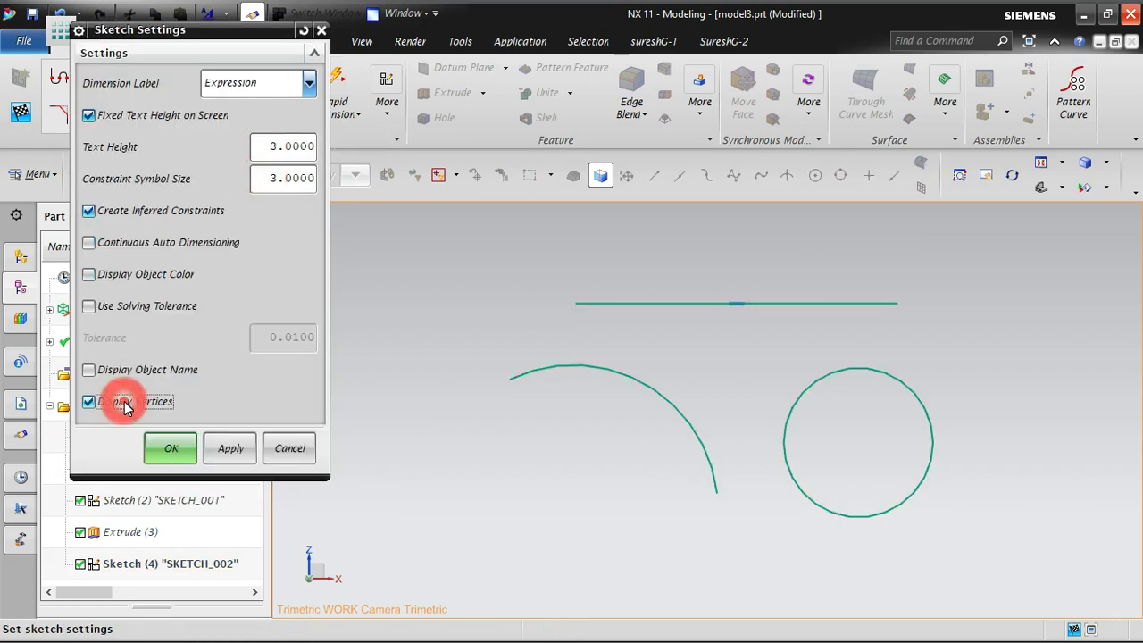
left_click(246, 456)
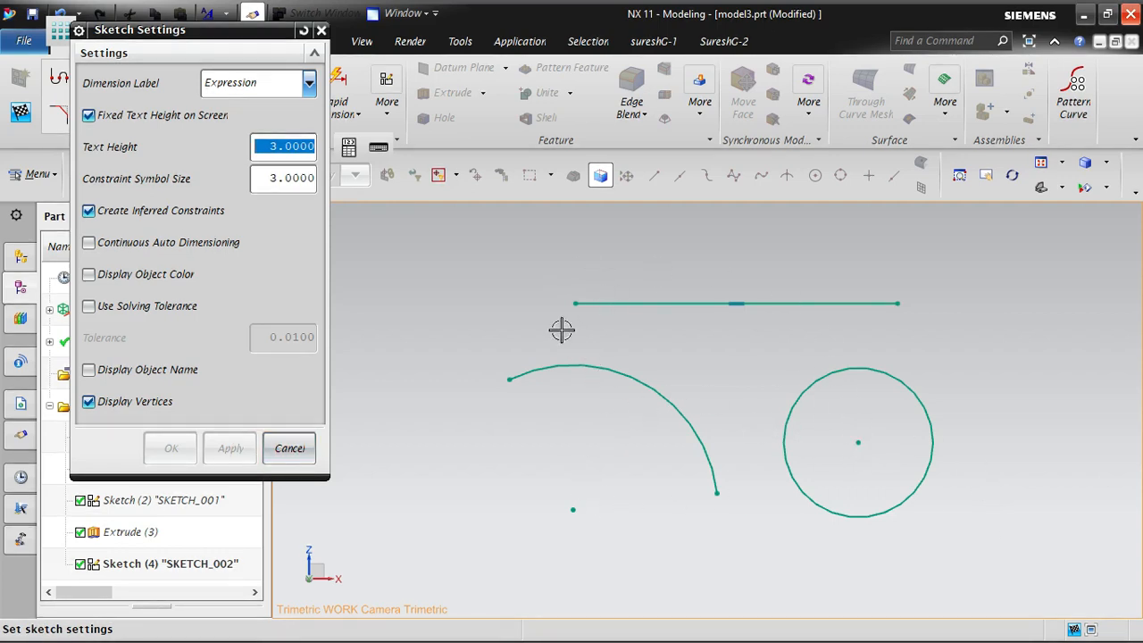
Switch Display Vertices back off, apply the change, close the sketch settings, and finish SKETCH_000
left_click(108, 401)
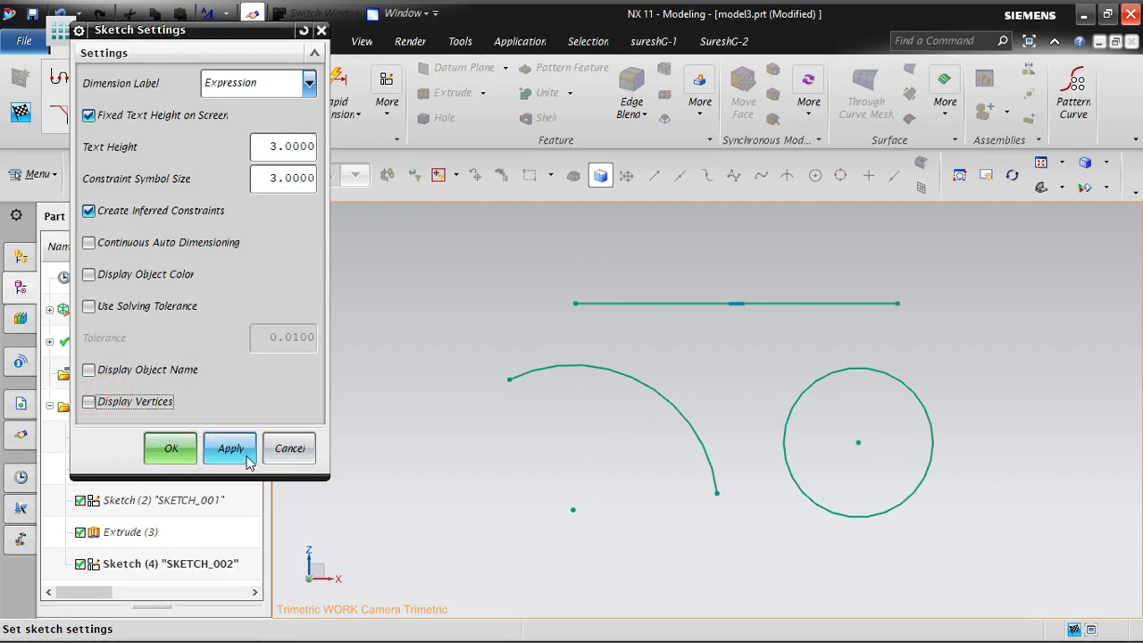
left_click(243, 452)
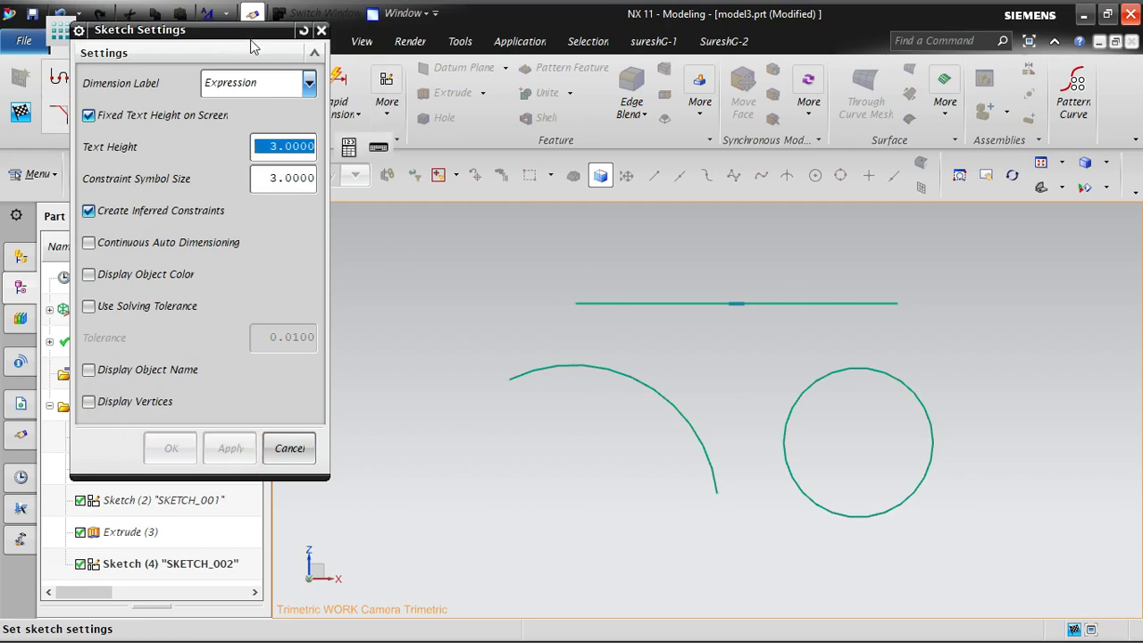
mouse_move(254, 28)
left_mouse_down()
mouse_move(465, 71)
mouse_move(457, 204)
left_mouse_up()
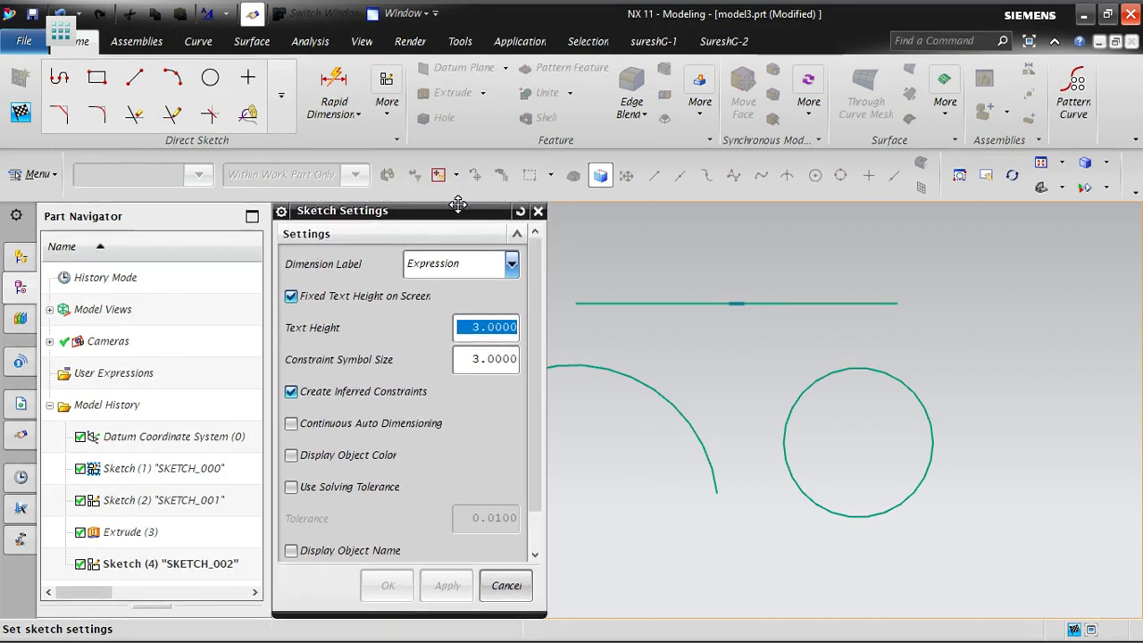
scroll(795, 377, "down", 1)
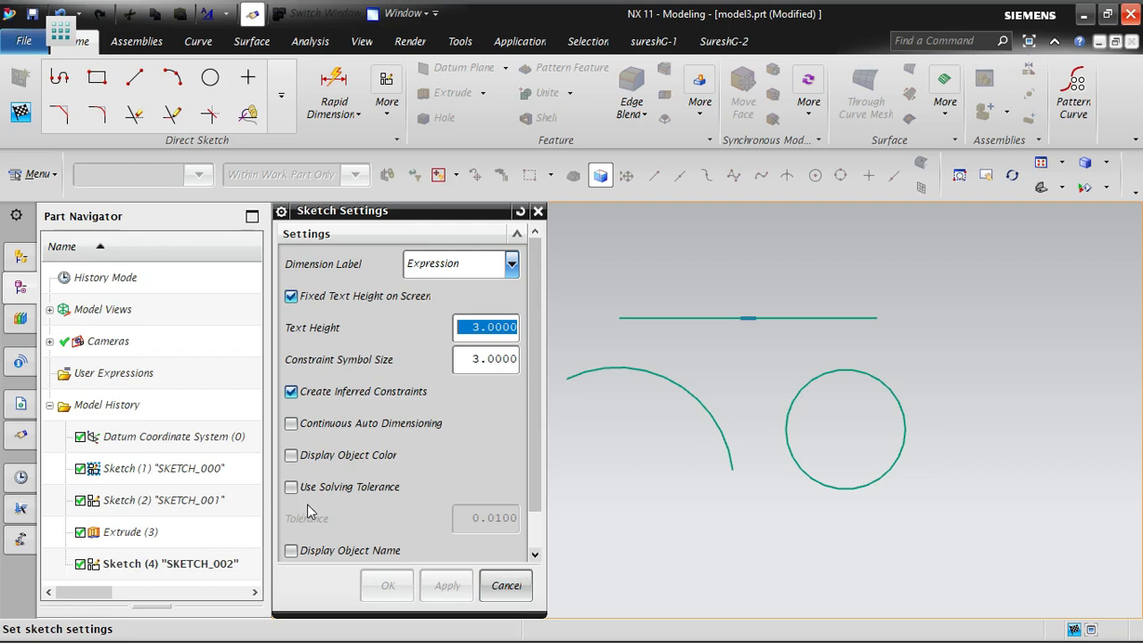
left_click(519, 595)
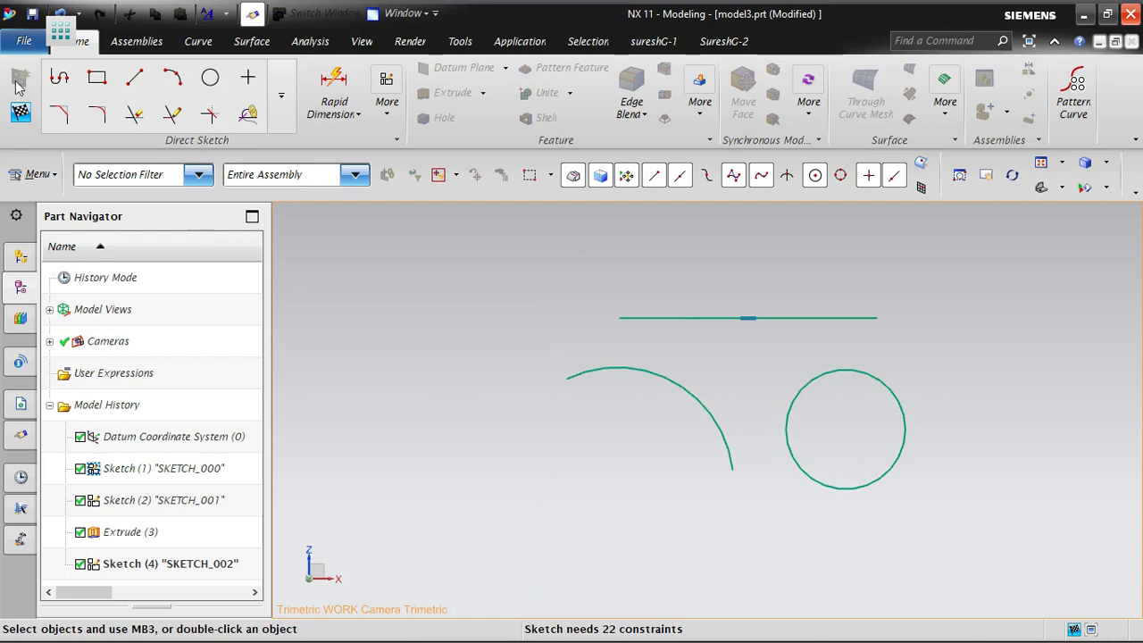
left_click(21, 111)
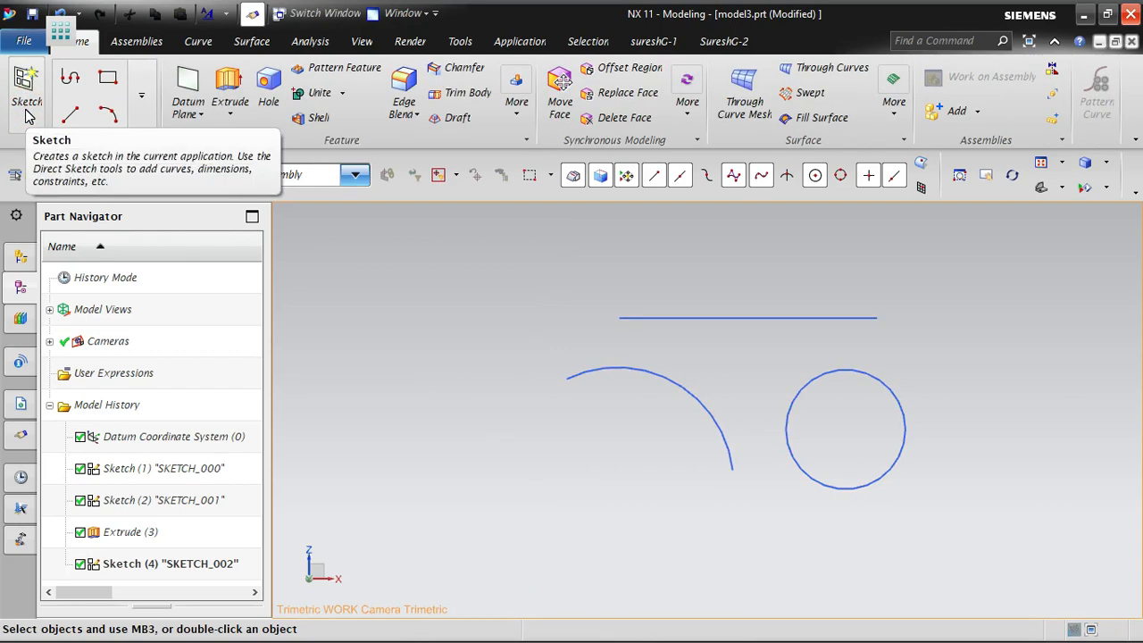